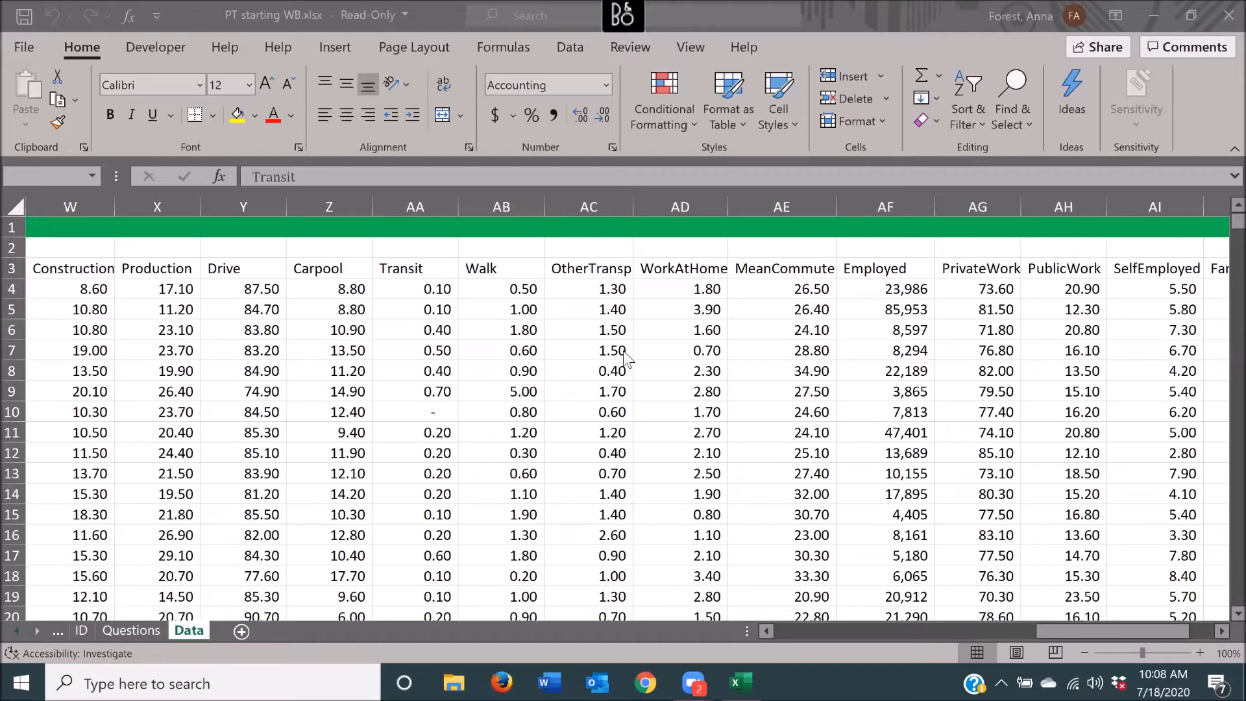
- Open the Windows temporary files folder by running %temp%
key("super+r")
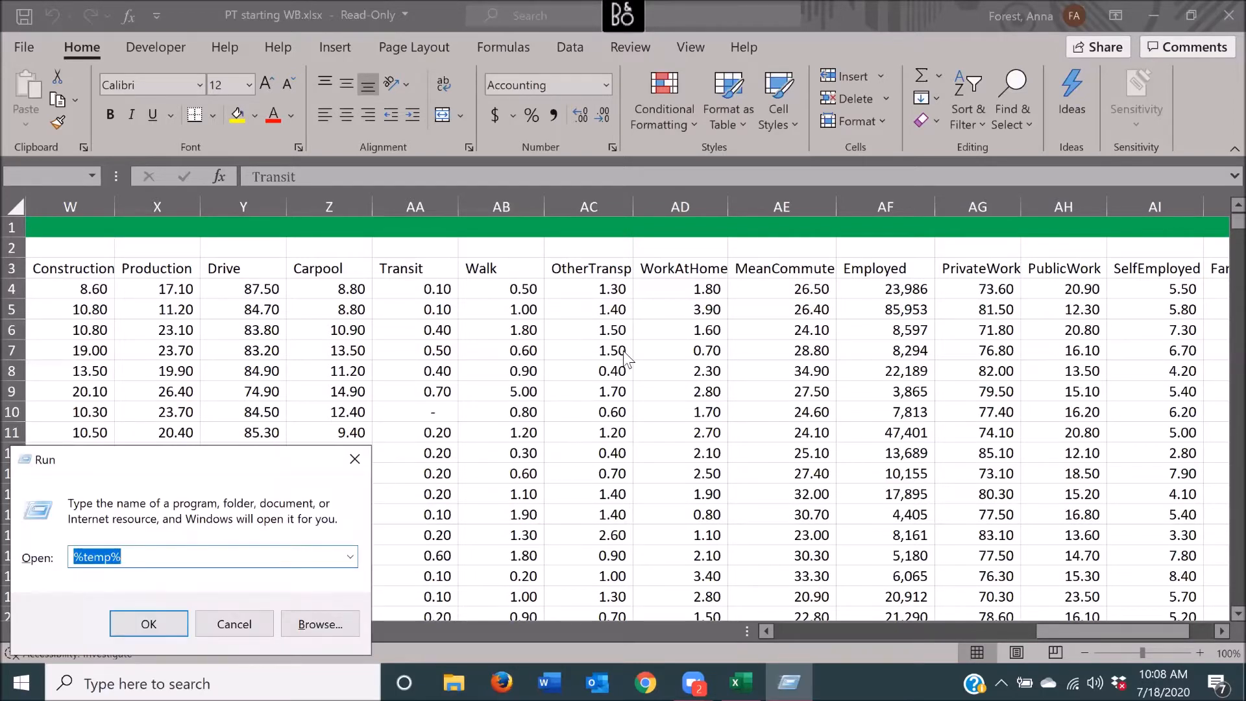
type("%Temp")
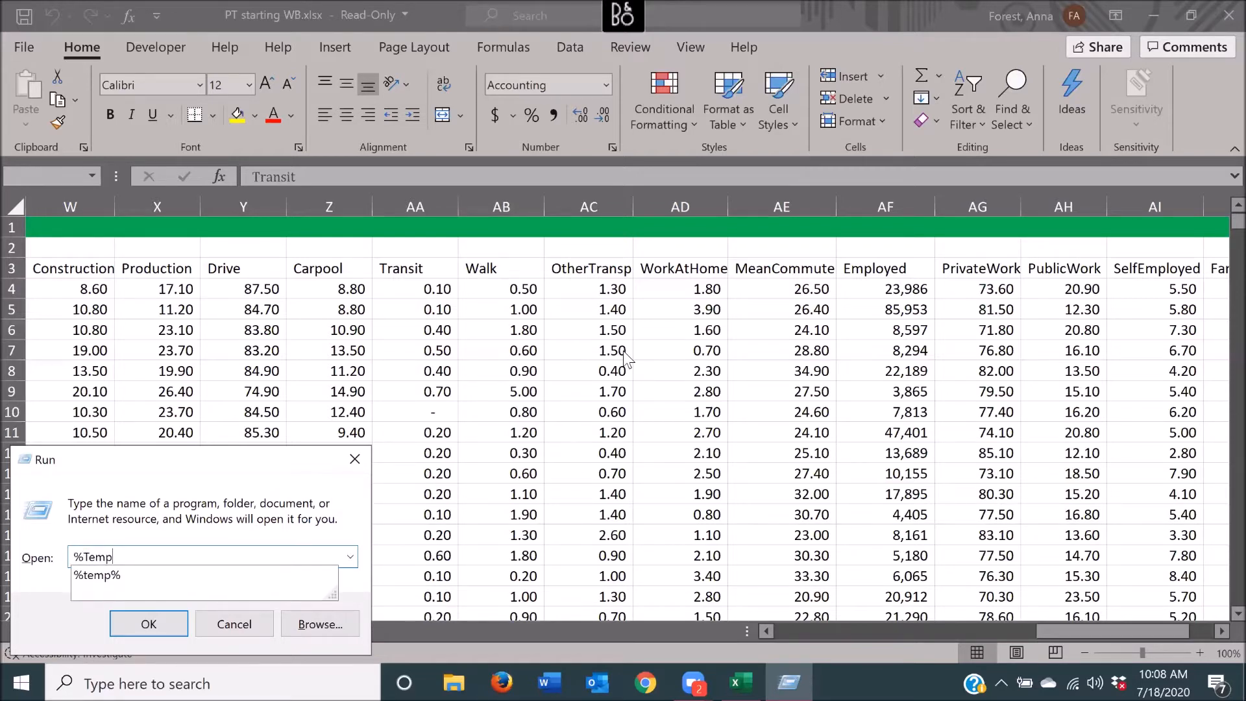
key("Down")
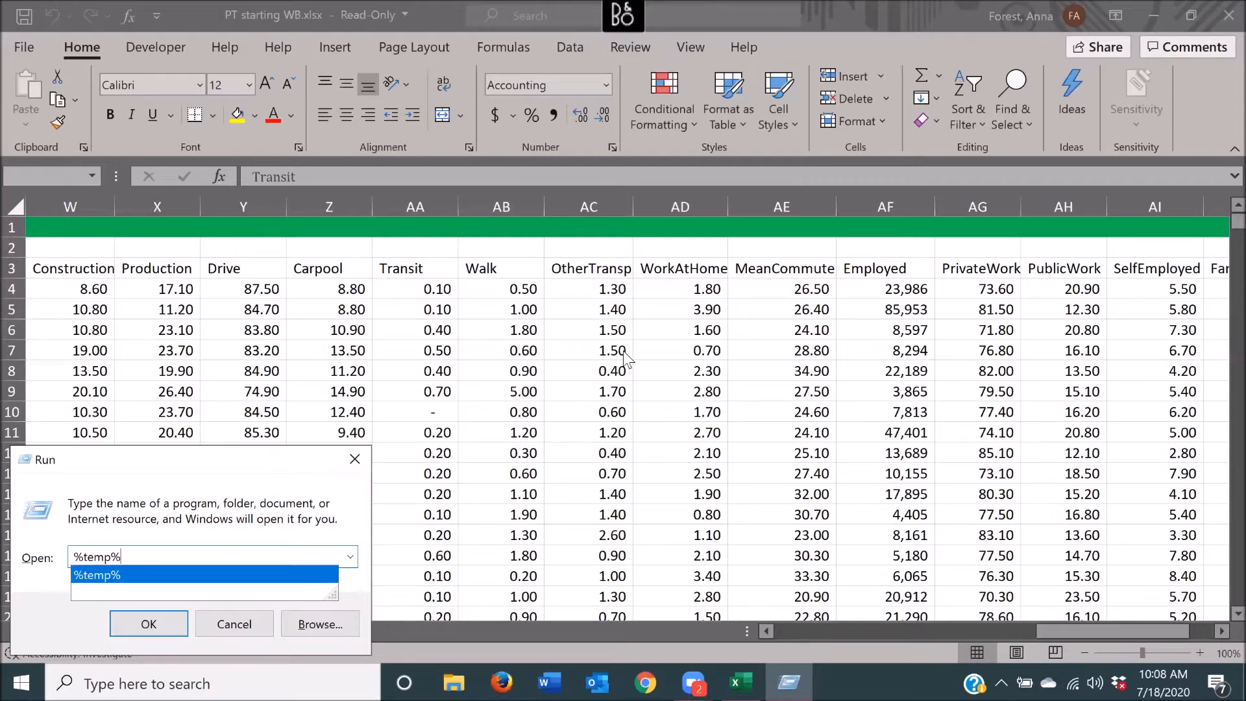
key("Return")
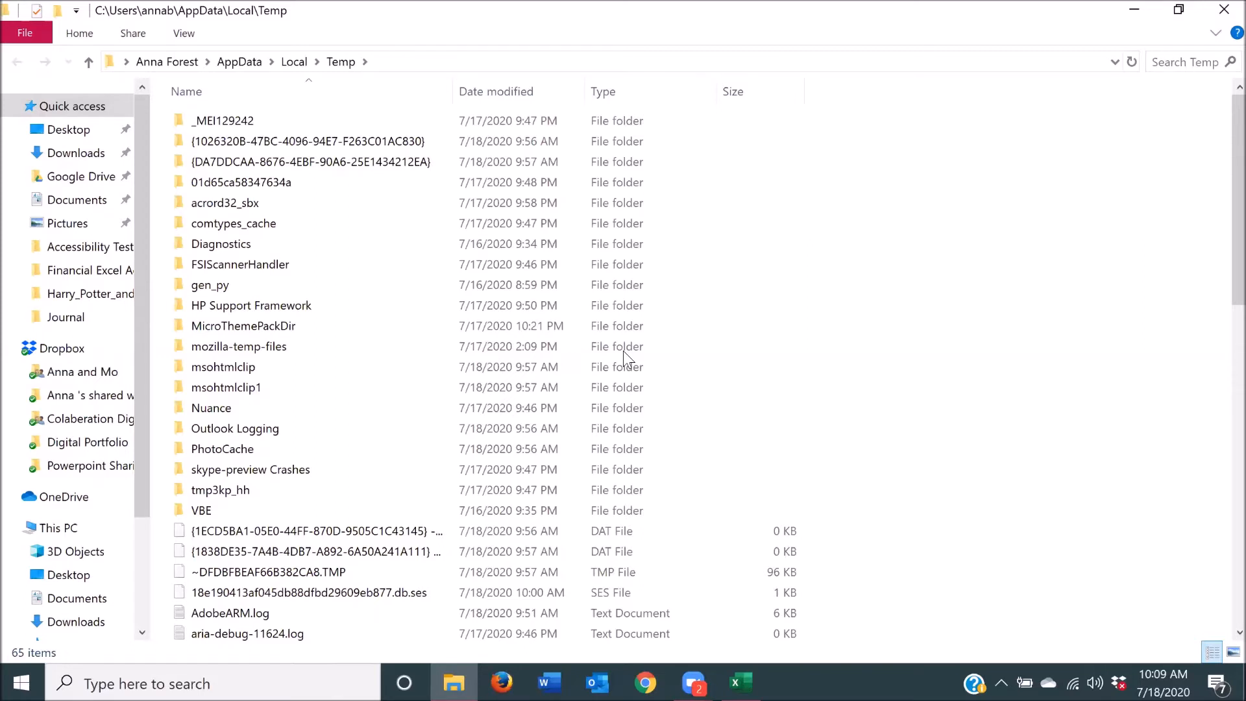
- Permanently delete all files and folders in the Temp folder, skipping those that are in use
key("ctrl+a")
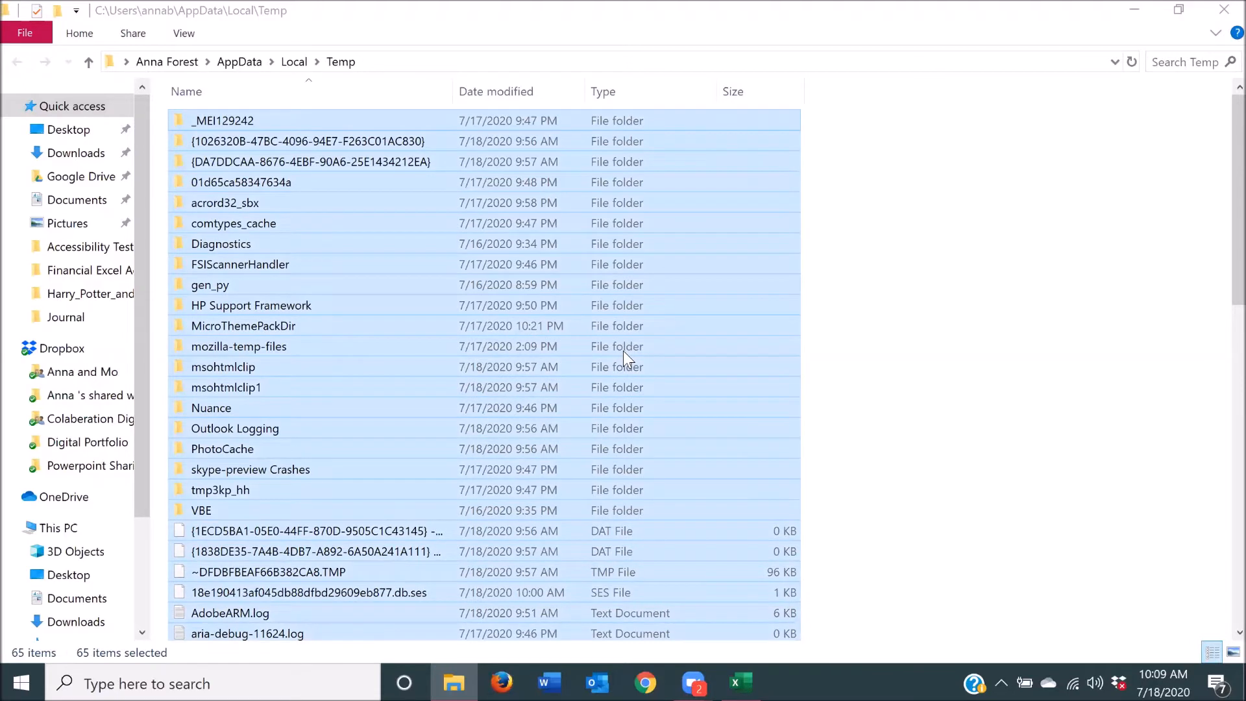
key("shift+Delete")
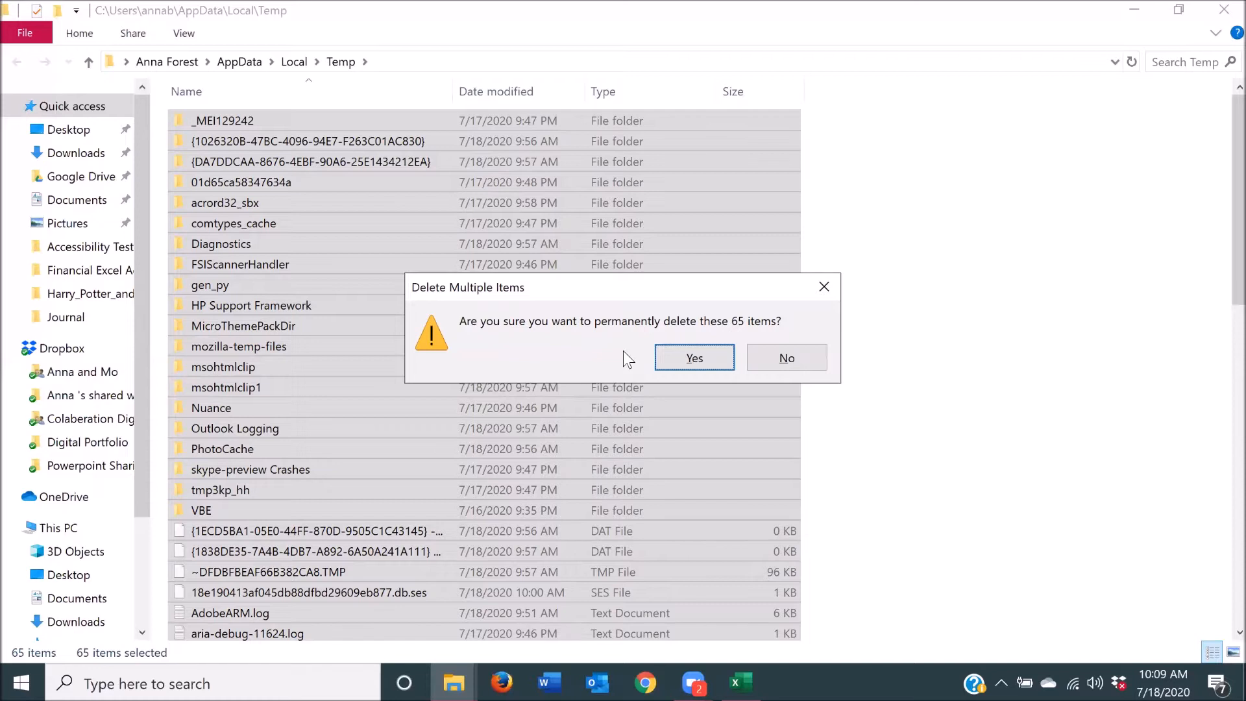
key("Return")
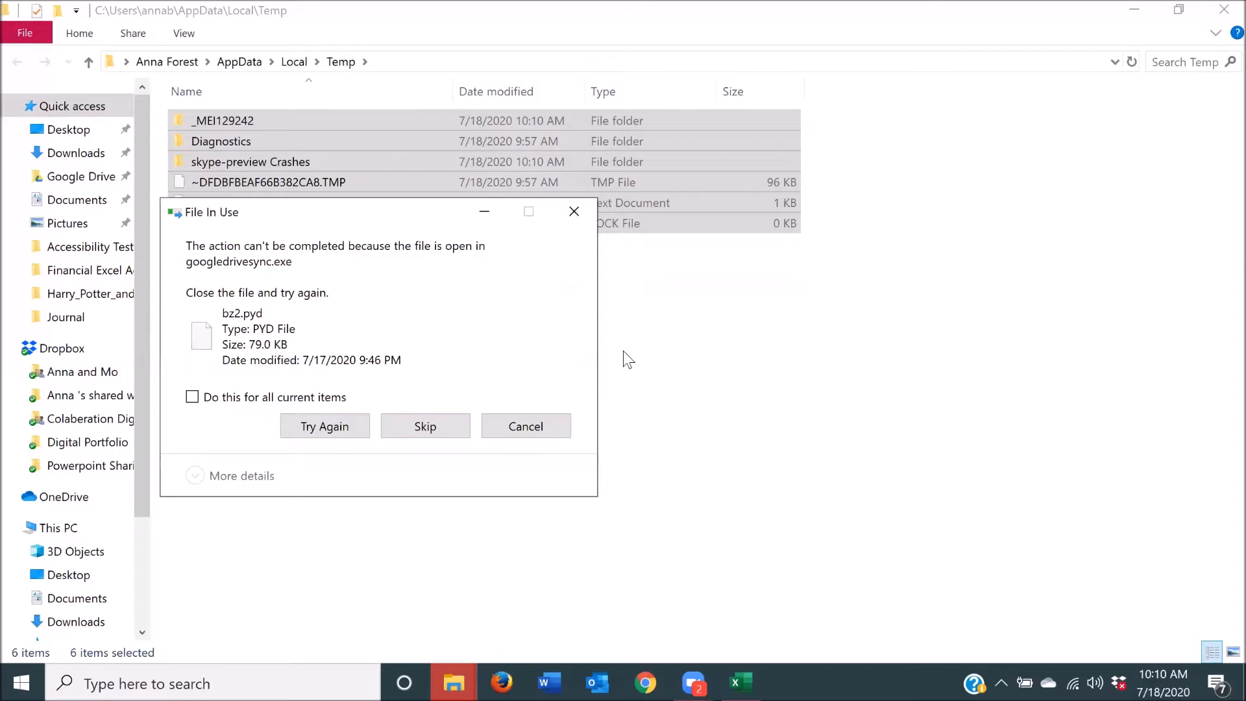
key("s")
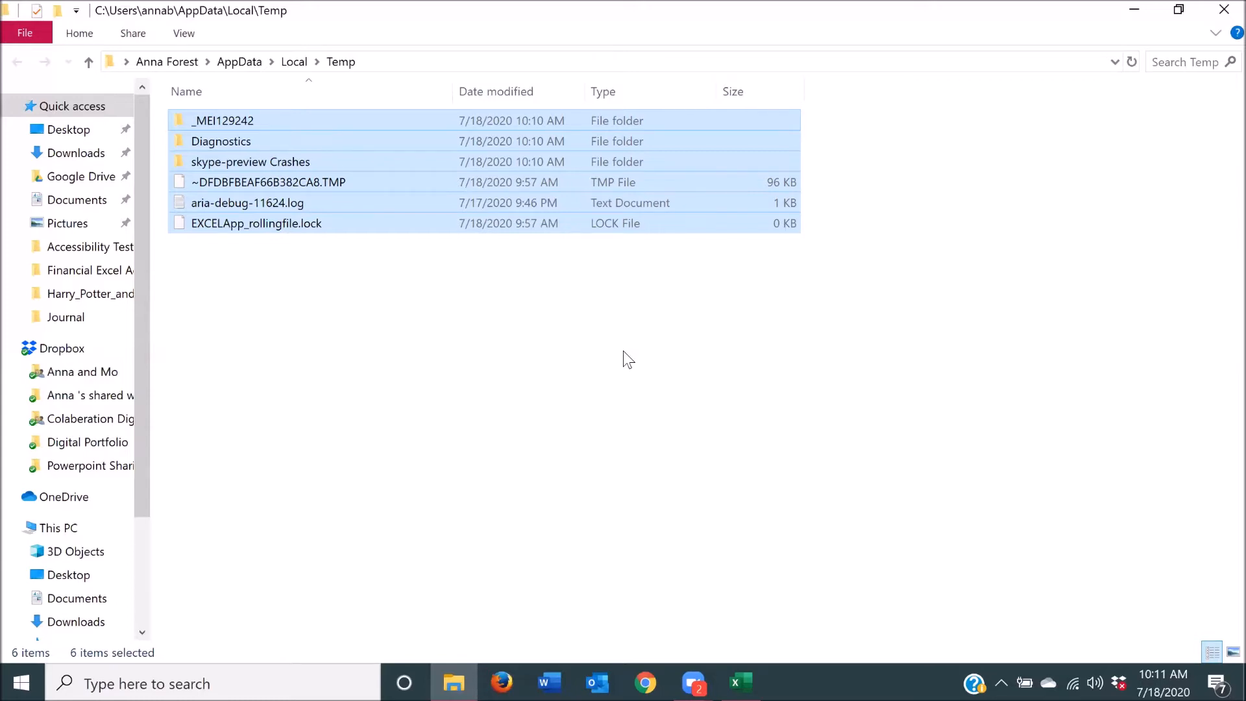
- Switch from the Temp folder back to the PT starting WB.xlsx workbook in Excel
key("alt+Tab")
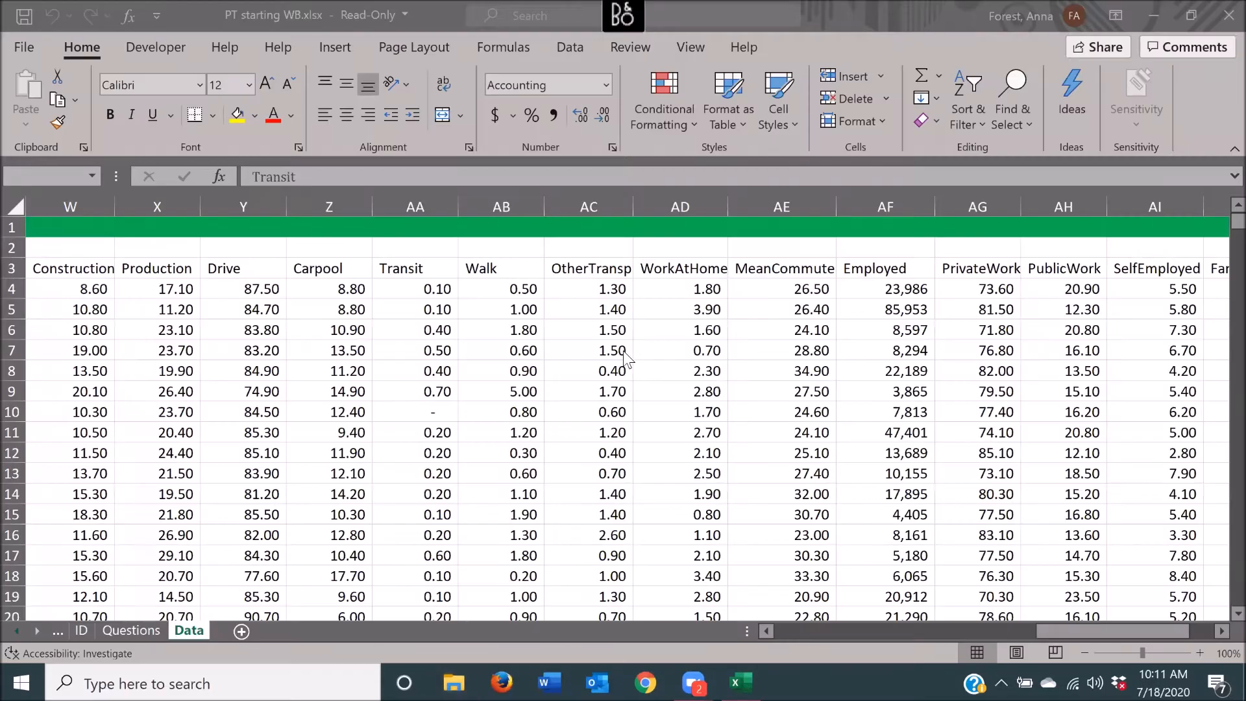
key("alt+Tab")
key("alt+Tab")
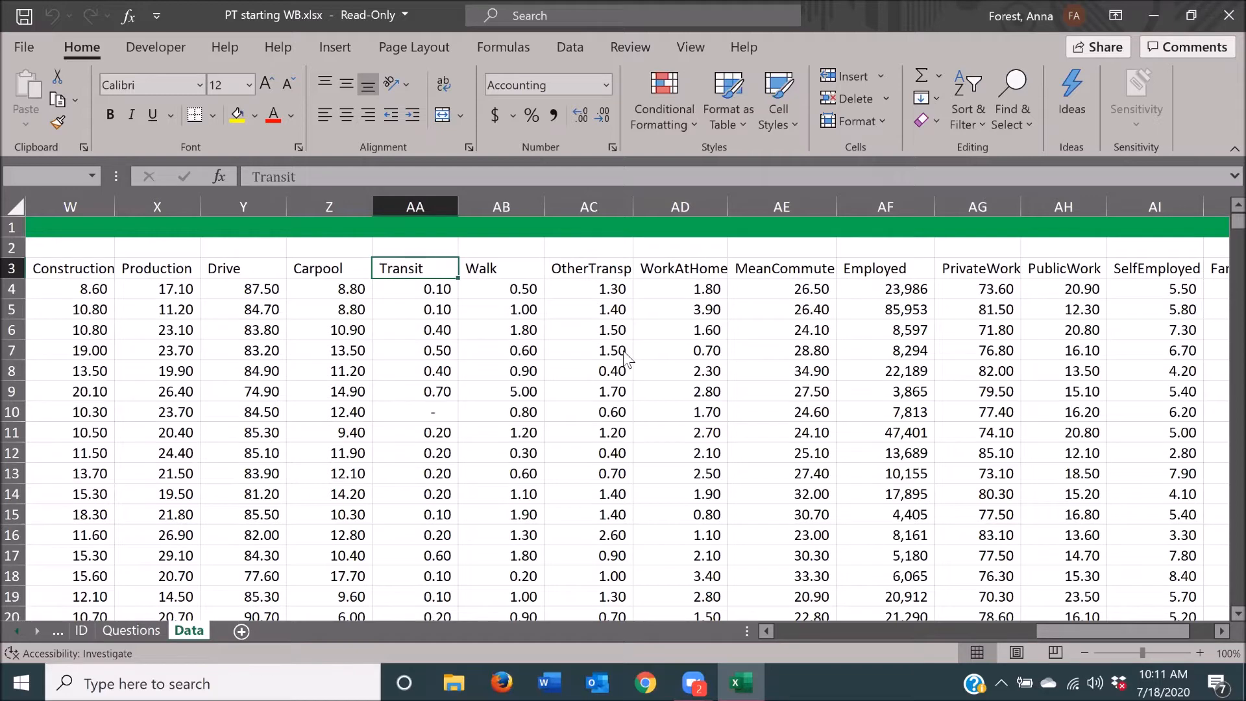
key("alt+Tab")
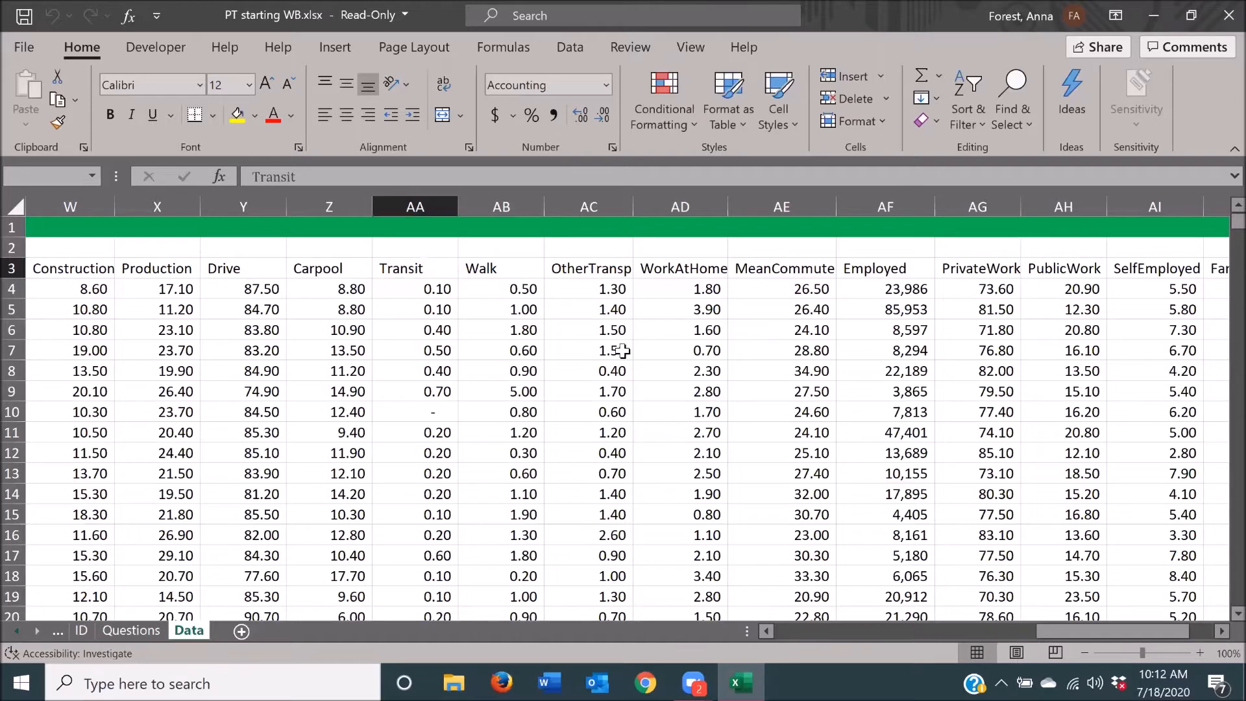
- Look through the Index, ID and Questions sheets, and return to cell A1 of the Data sheet
key("ctrl+Page_Up")
key("ctrl+Page_Up")
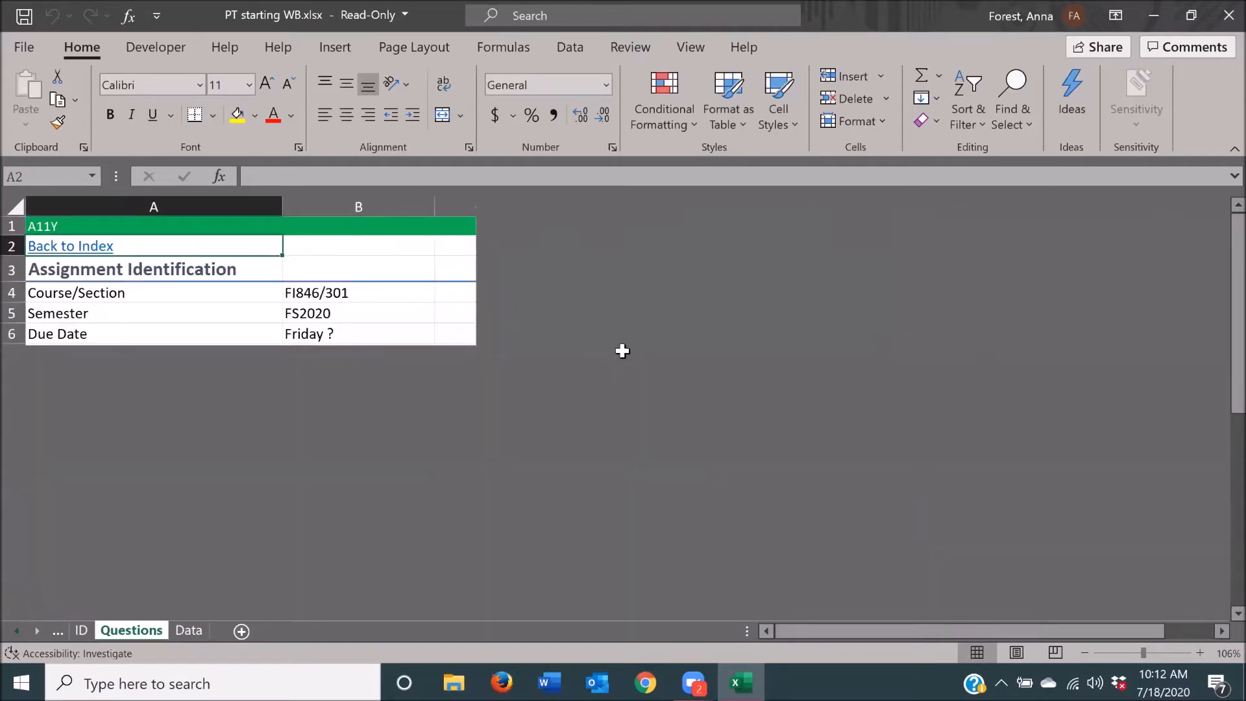
key("ctrl+Page_Up")
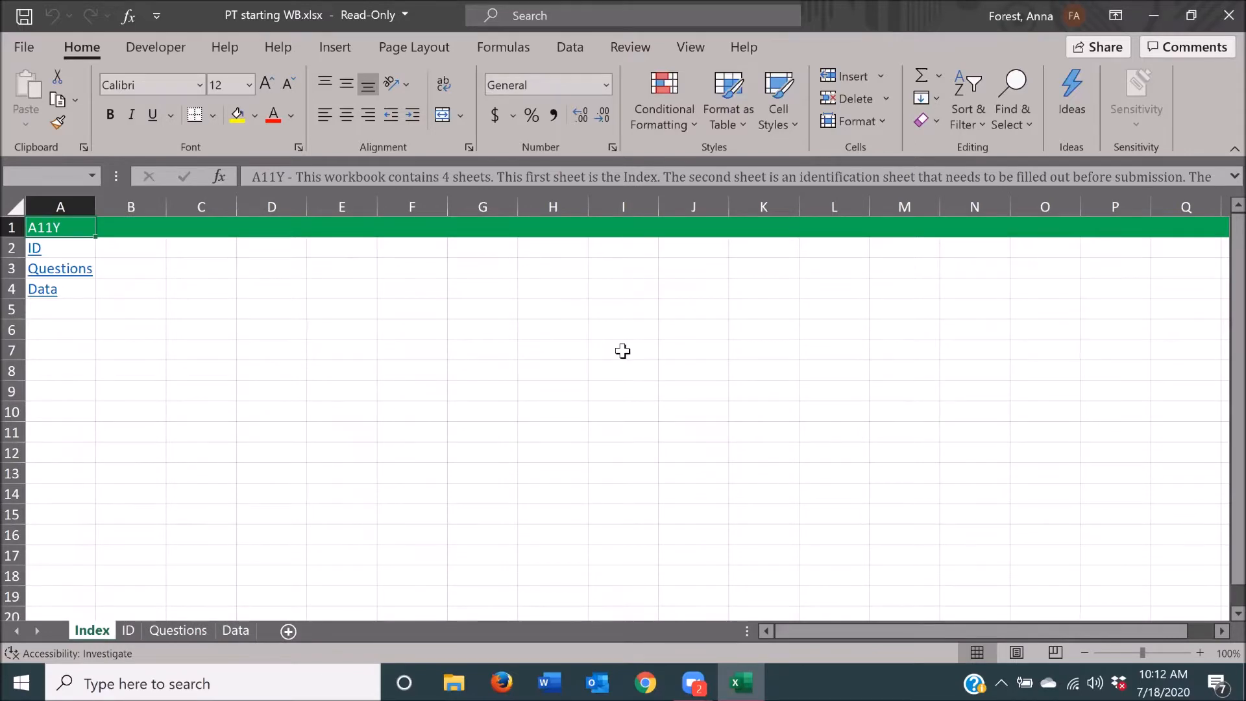
key("ctrl+Page_Down")
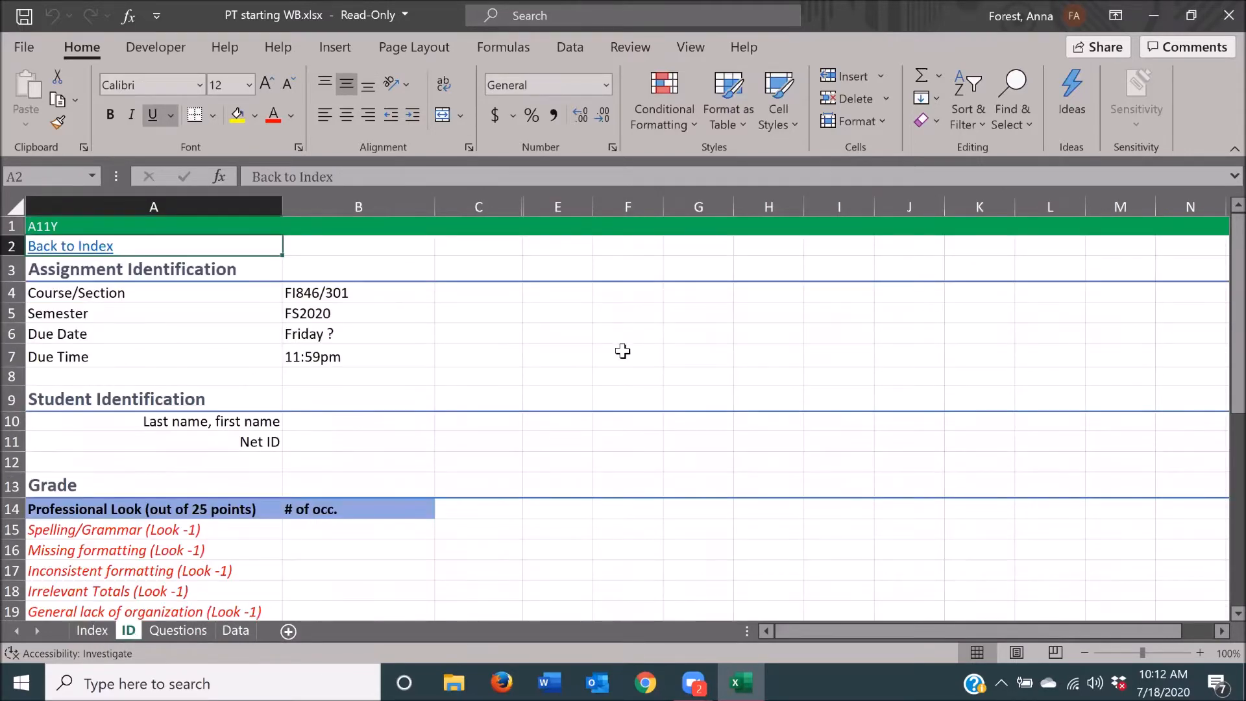
key("ctrl+Page_Down")
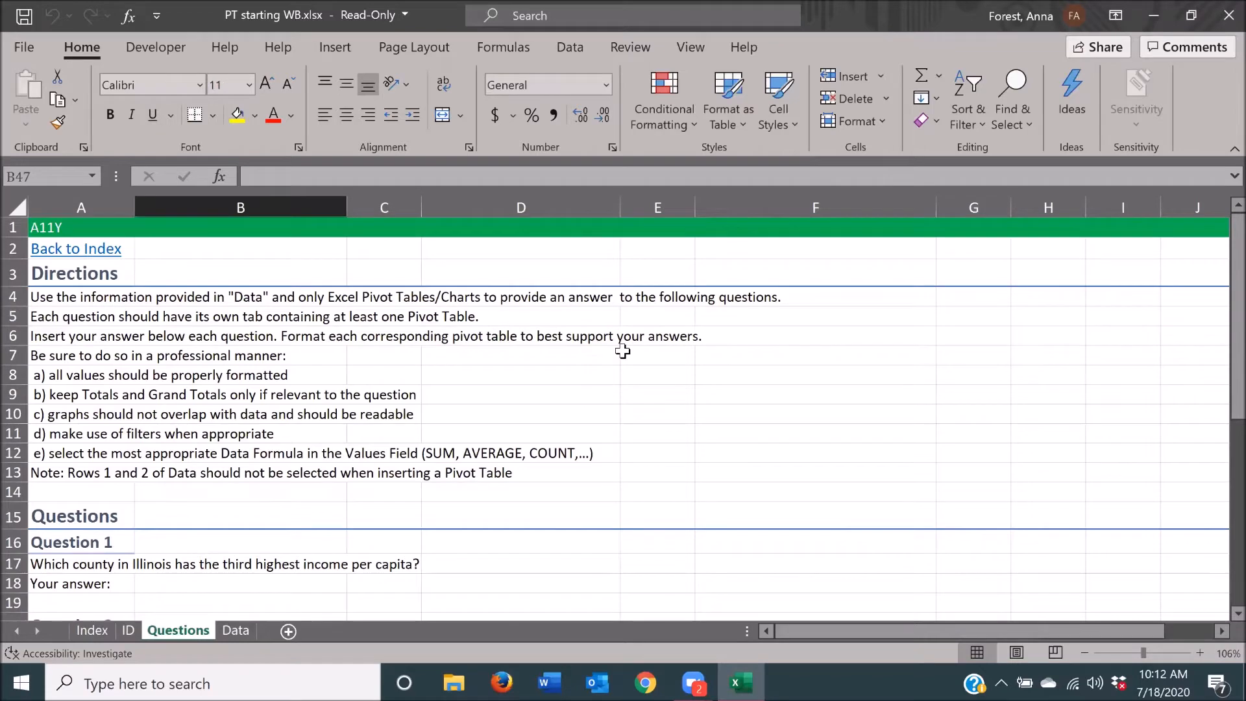
key("ctrl+Page_Down")
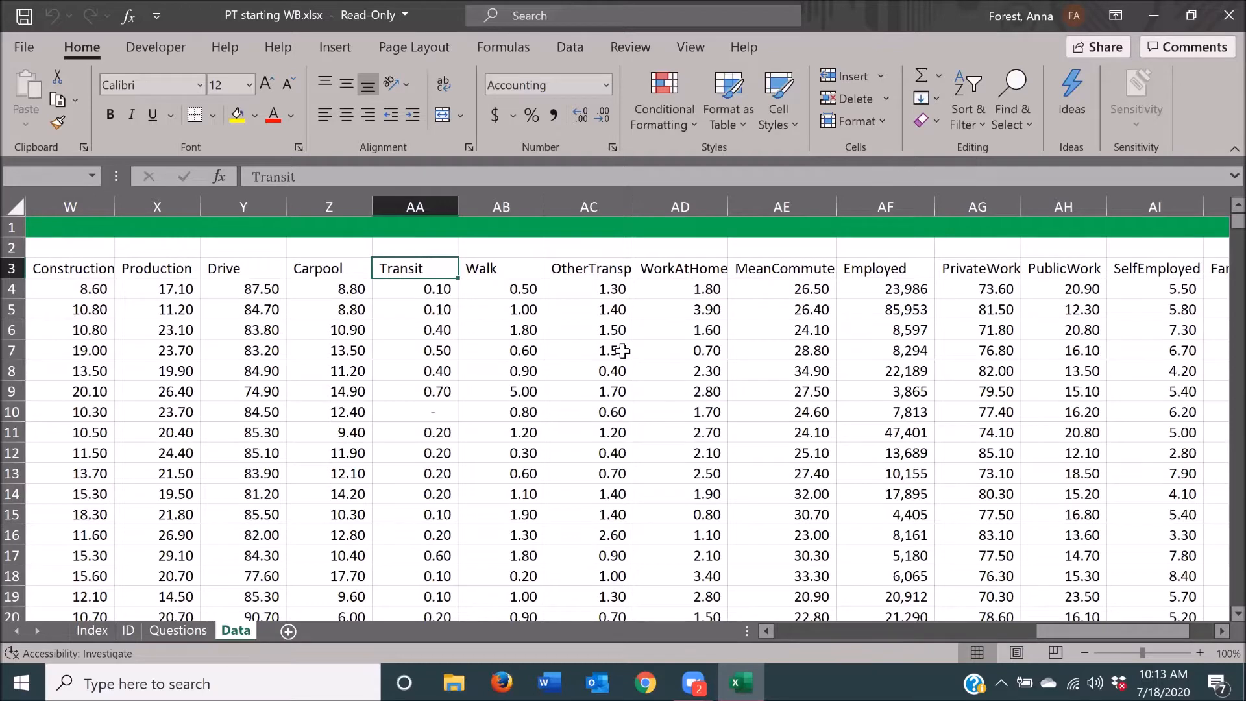
key("ctrl+Home")
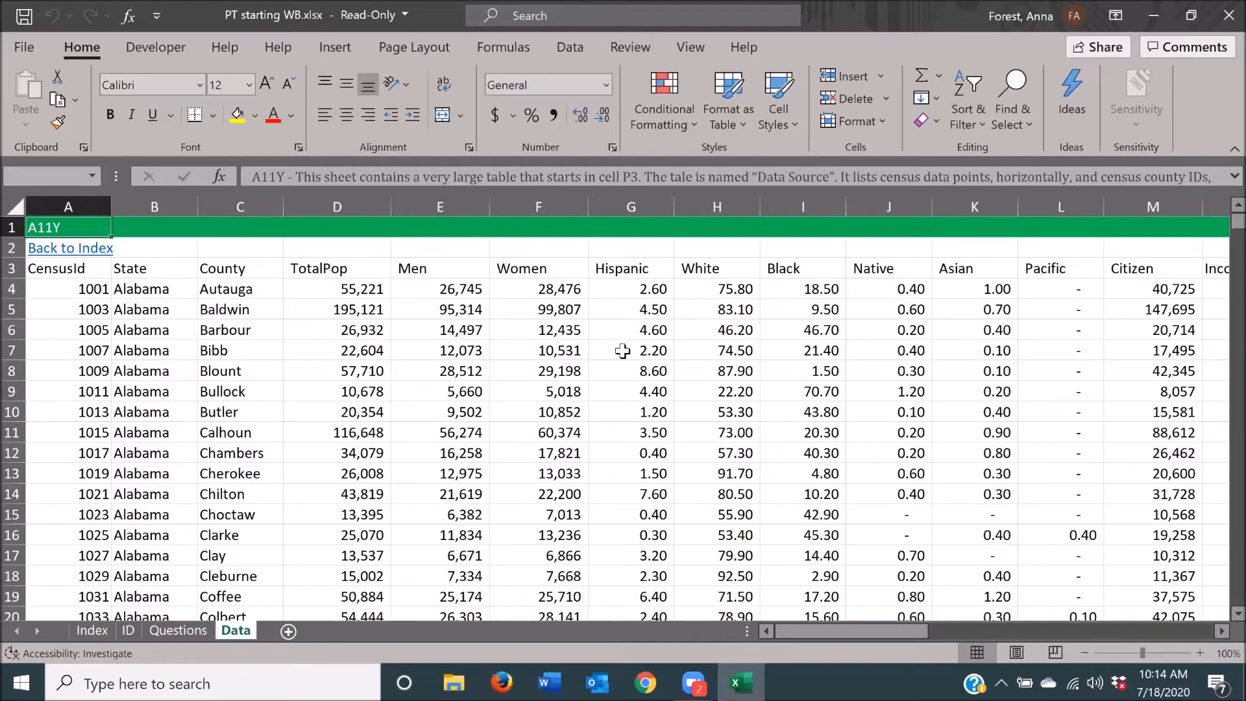
- Choose the next voice profile for Excel in the screen reader's voice profile selection and apply it
key("ctrl+Insert+s")
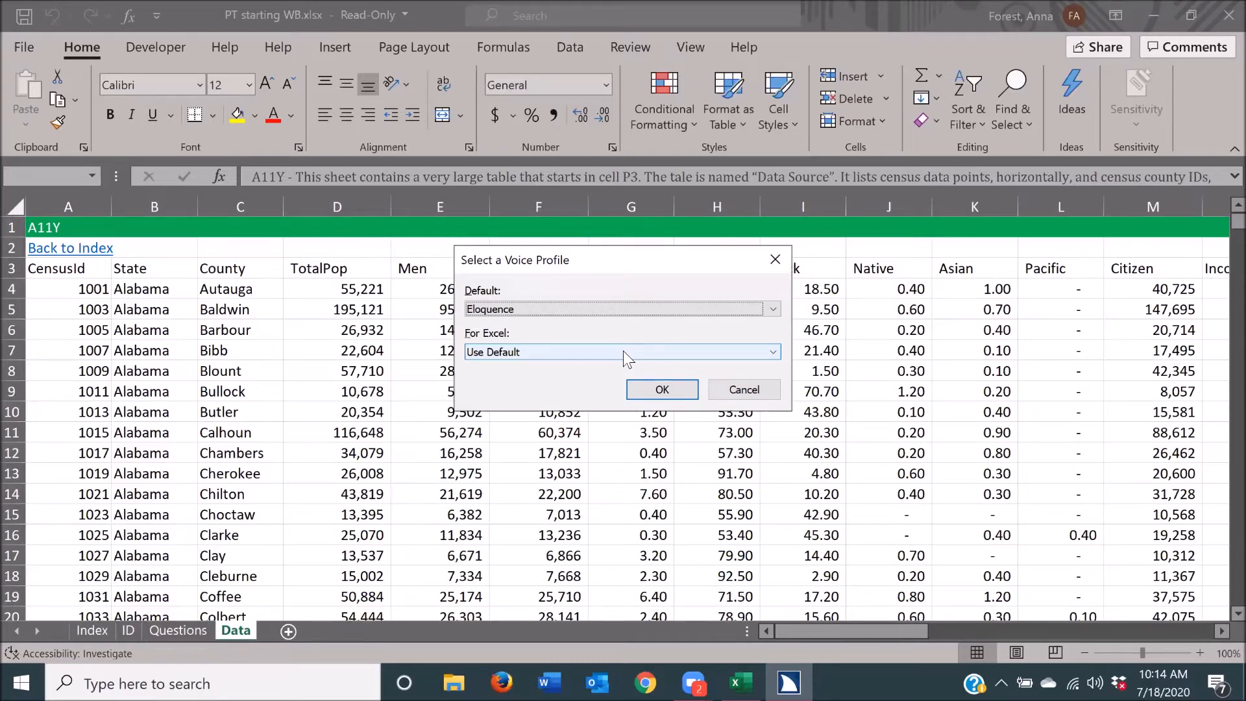
key("Tab")
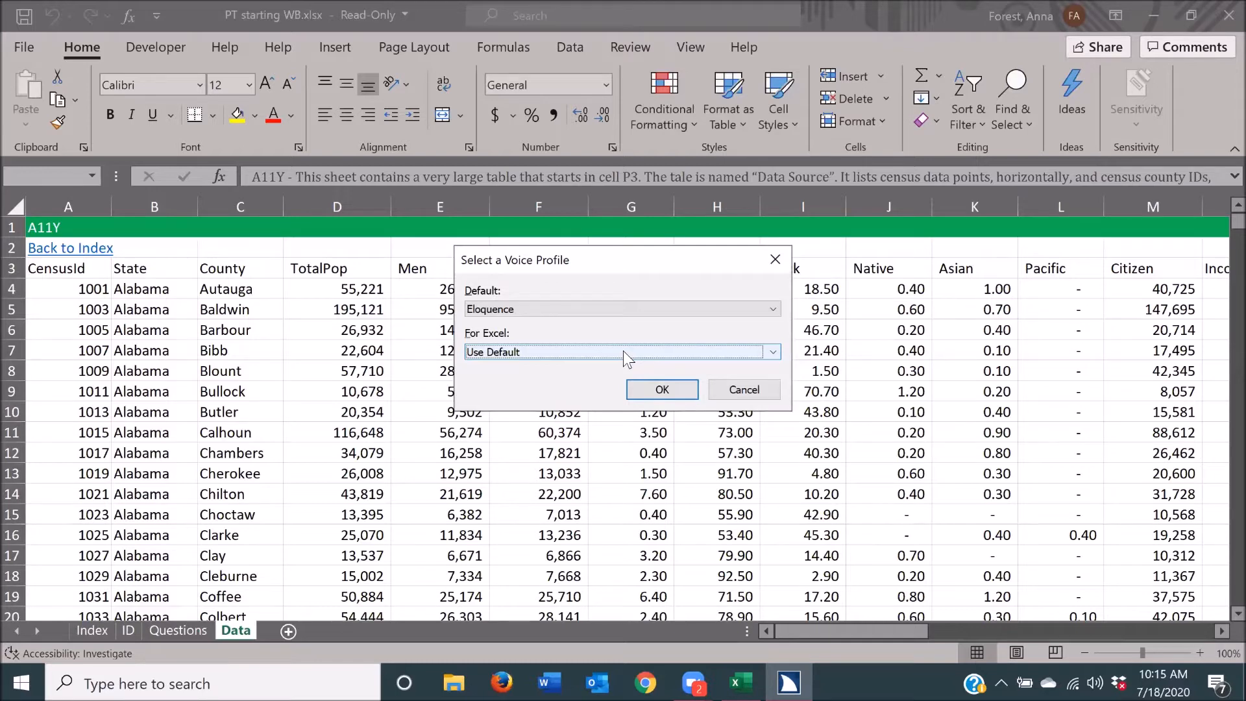
key("Down")
key("Return")
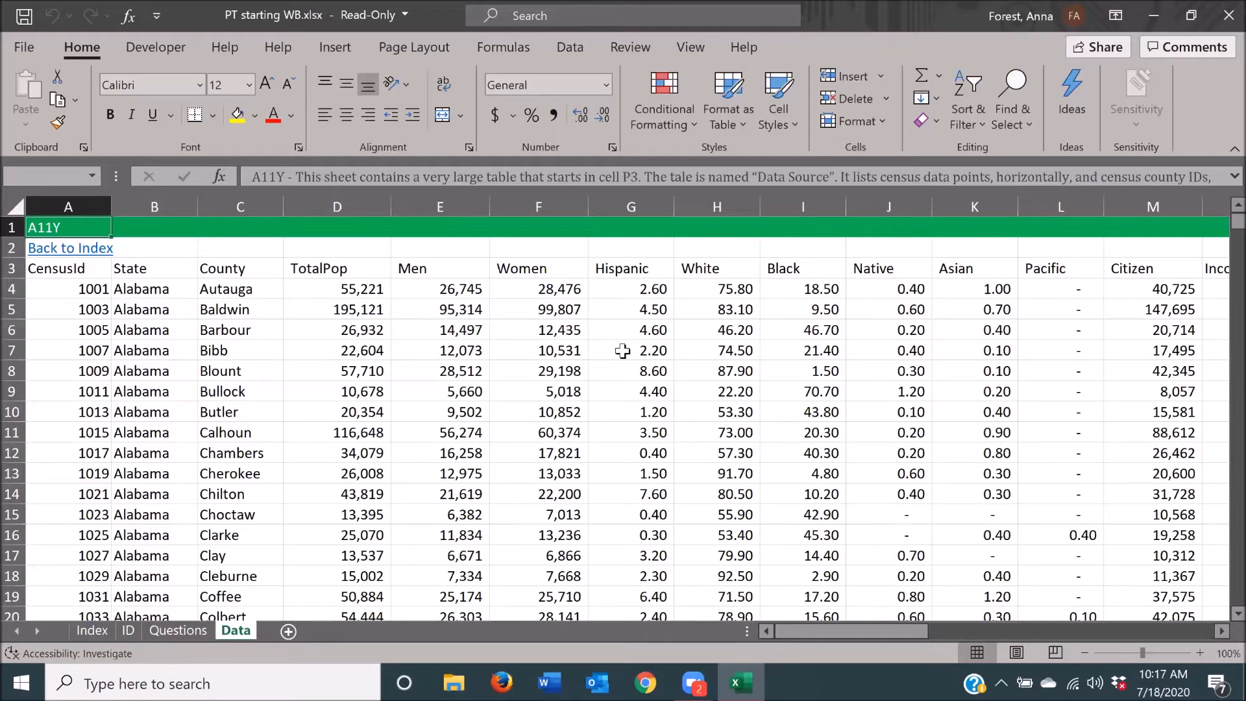
- Examine the CensusId, State and County headers in row 3 of the Data sheet cell by cell
key("Down")
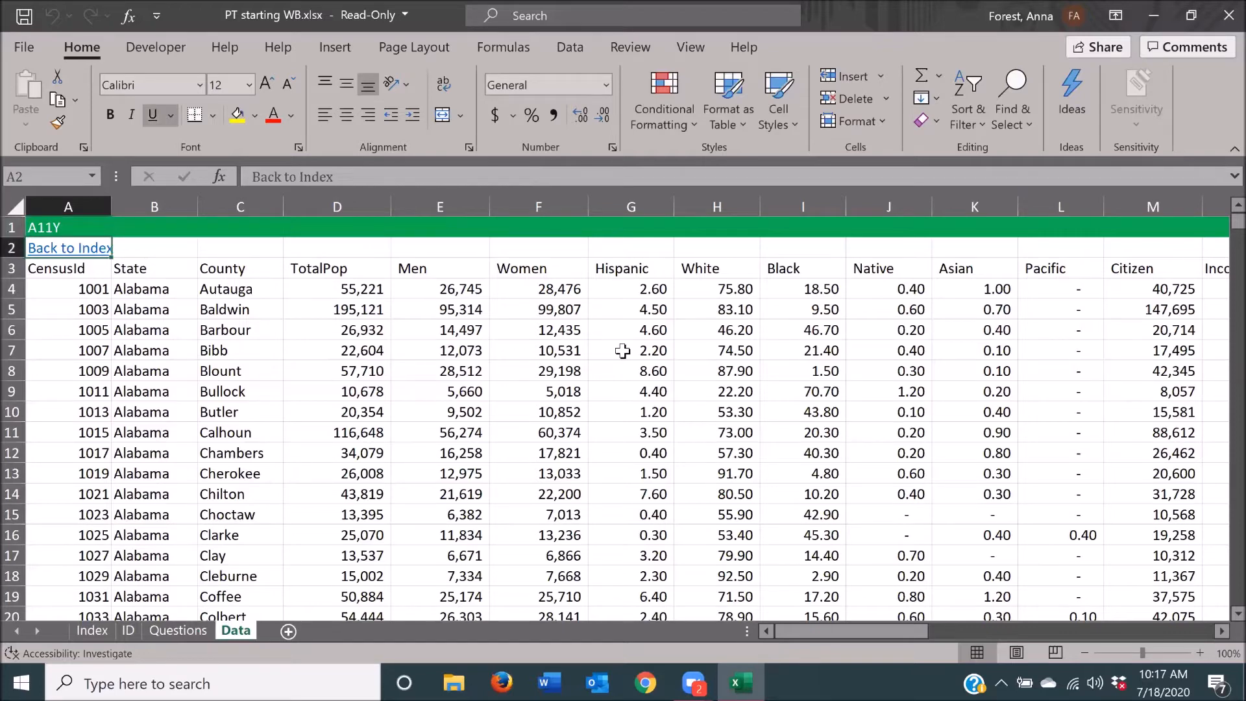
key("Down")
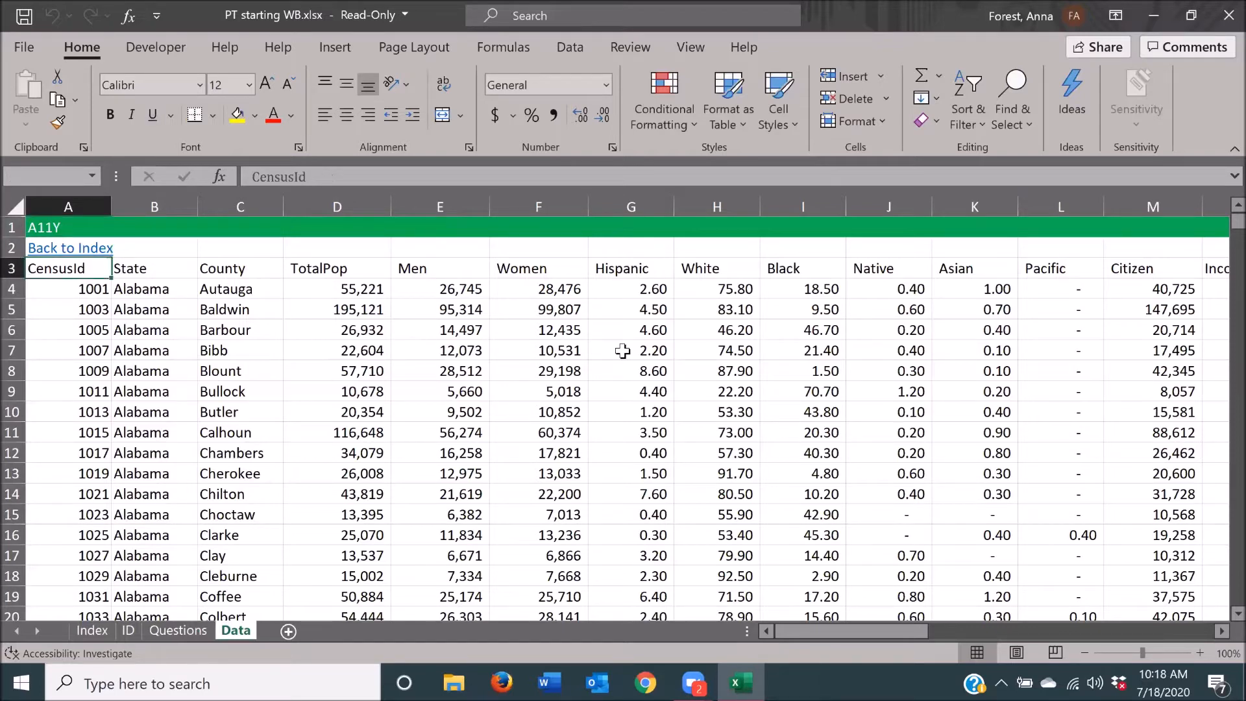
key("Right")
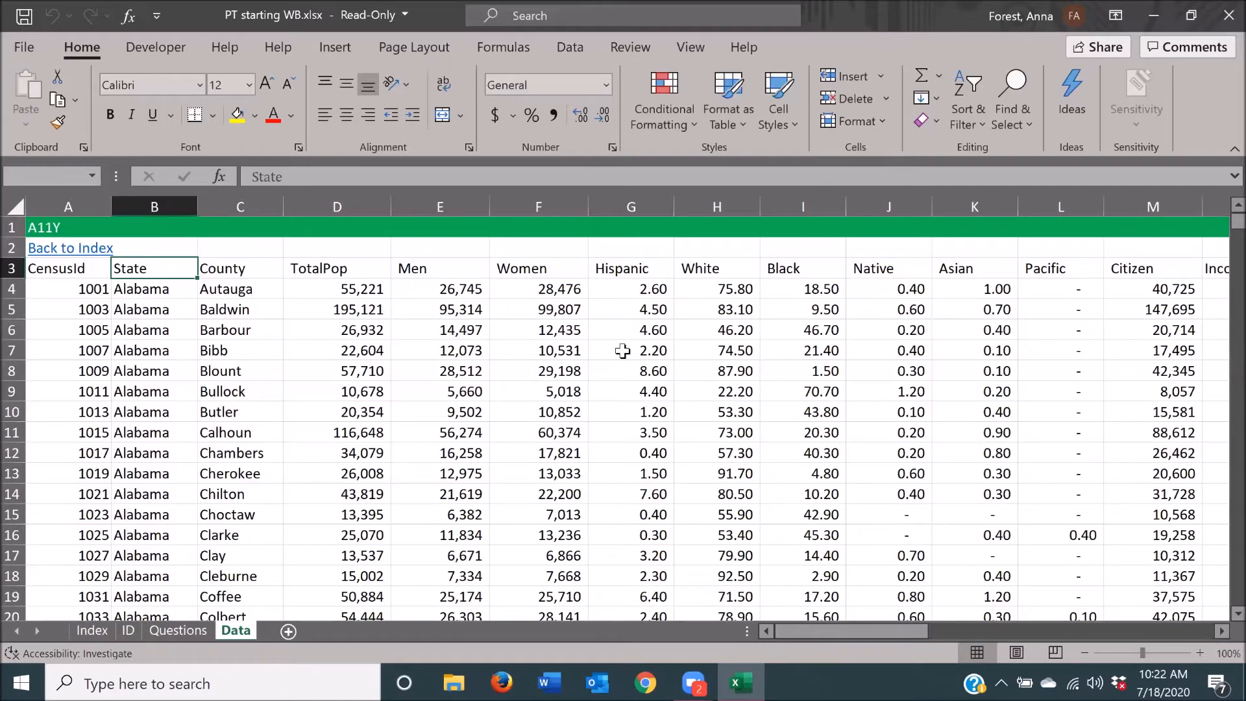
key("Right")
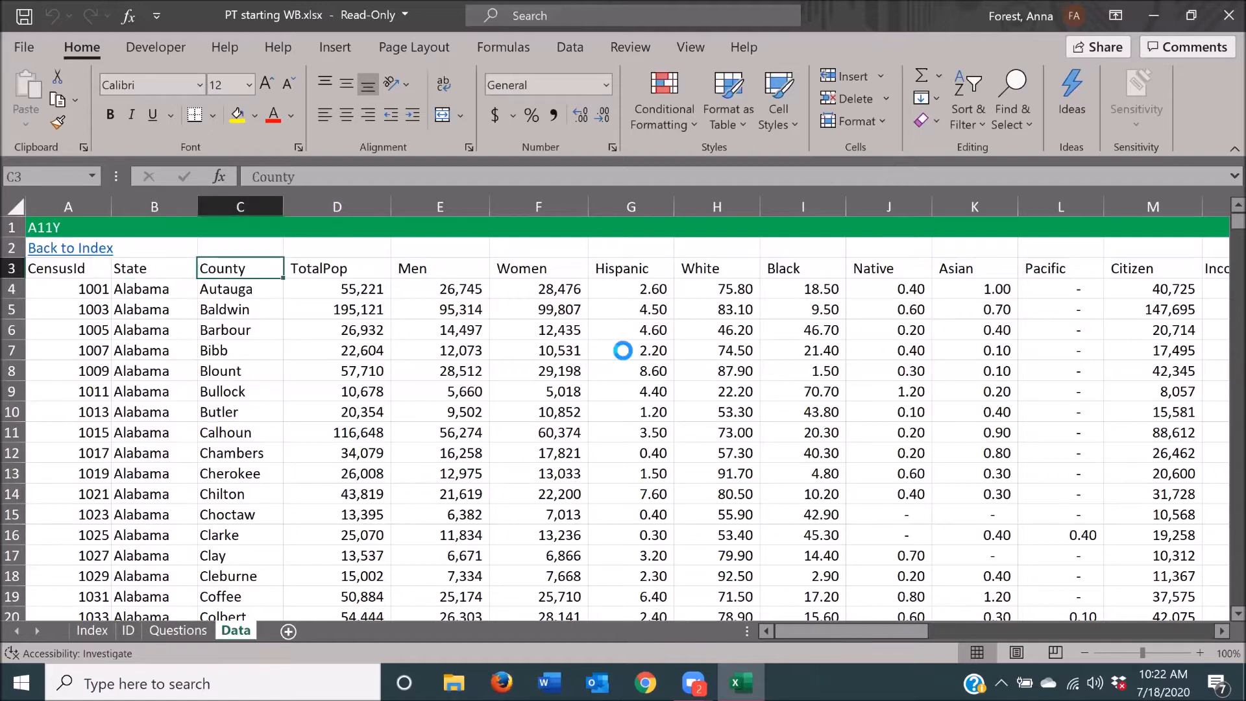
key("Left")
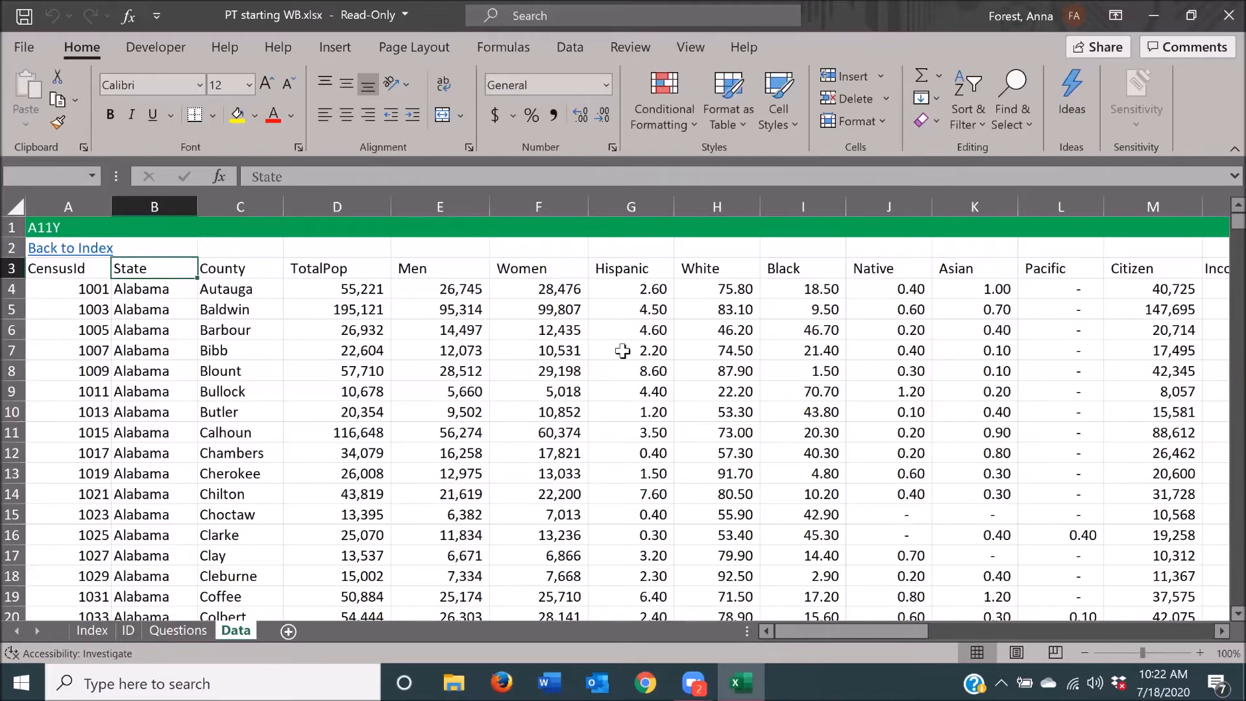
key("Tab")
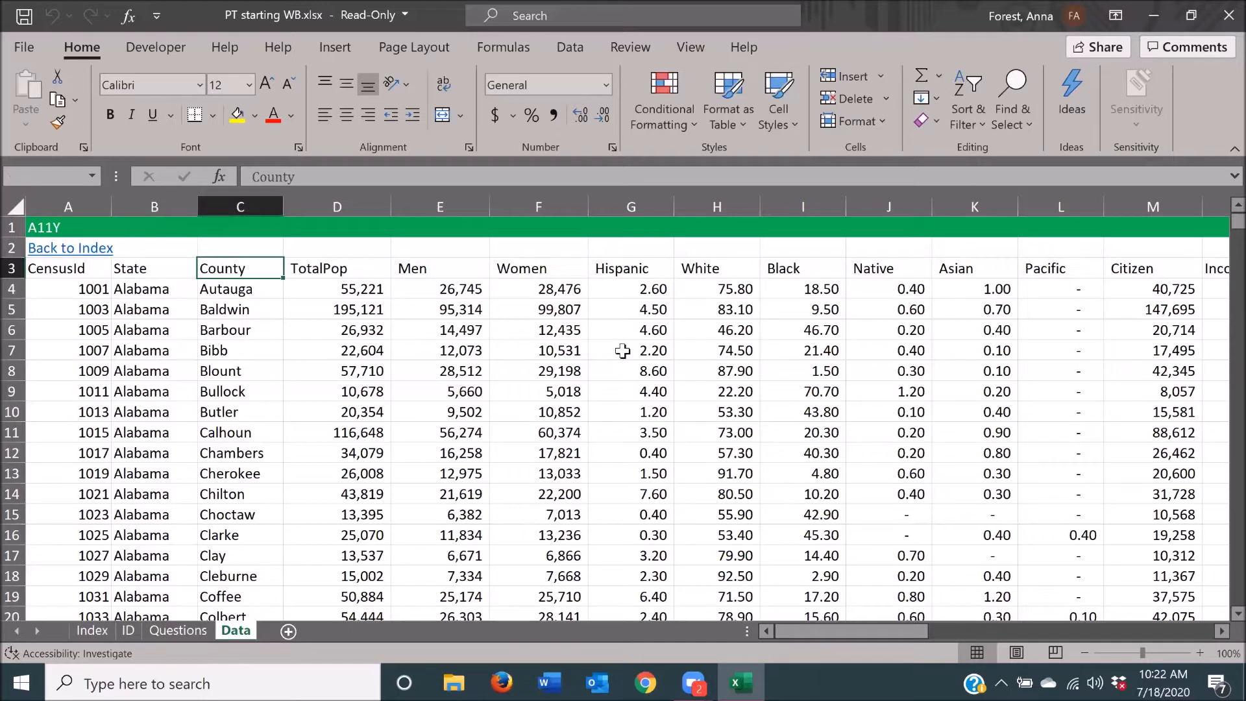
- Examine the first TotalPop value in cell D4 together with its column header in D3
key("Return")
key("Tab")
key("Tab")
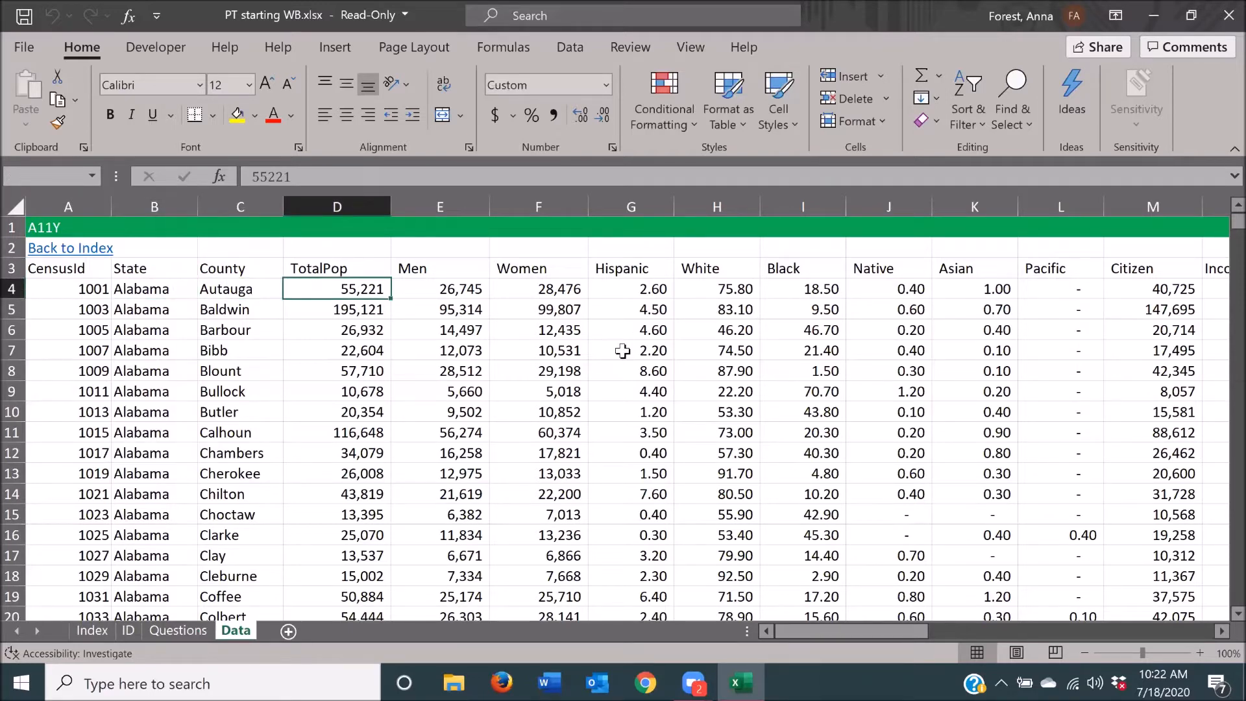
key("Up")
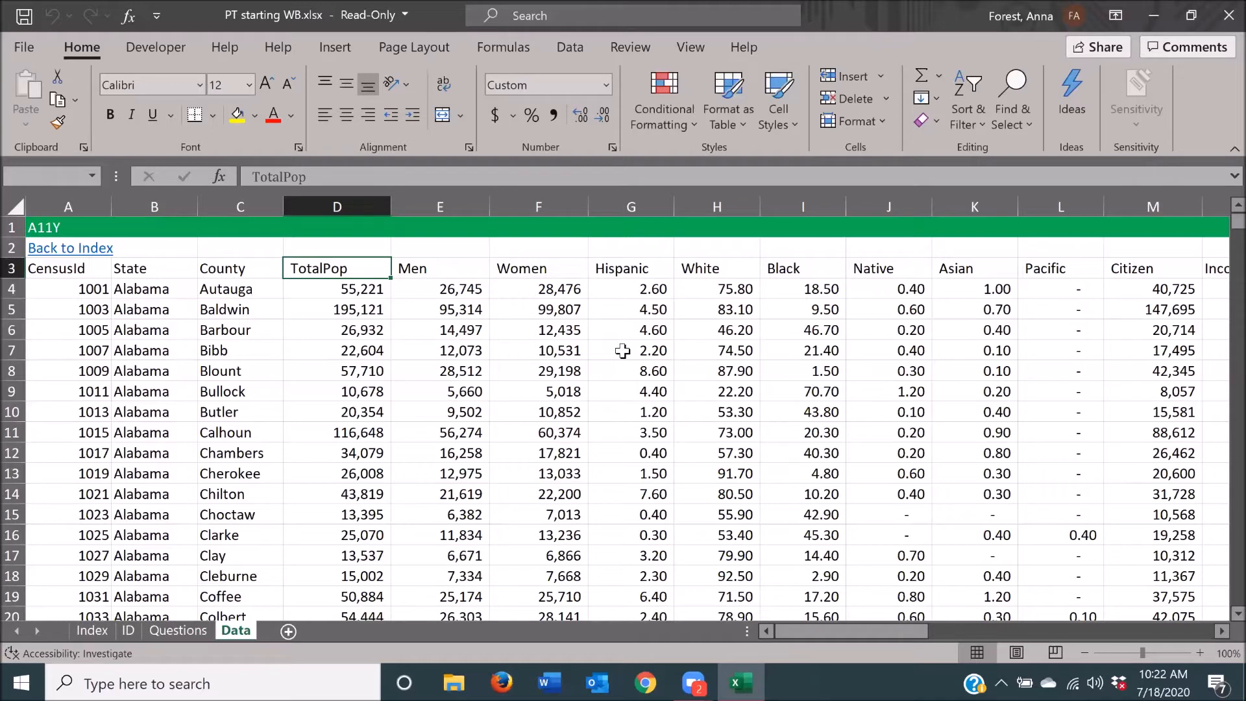
key("Down")
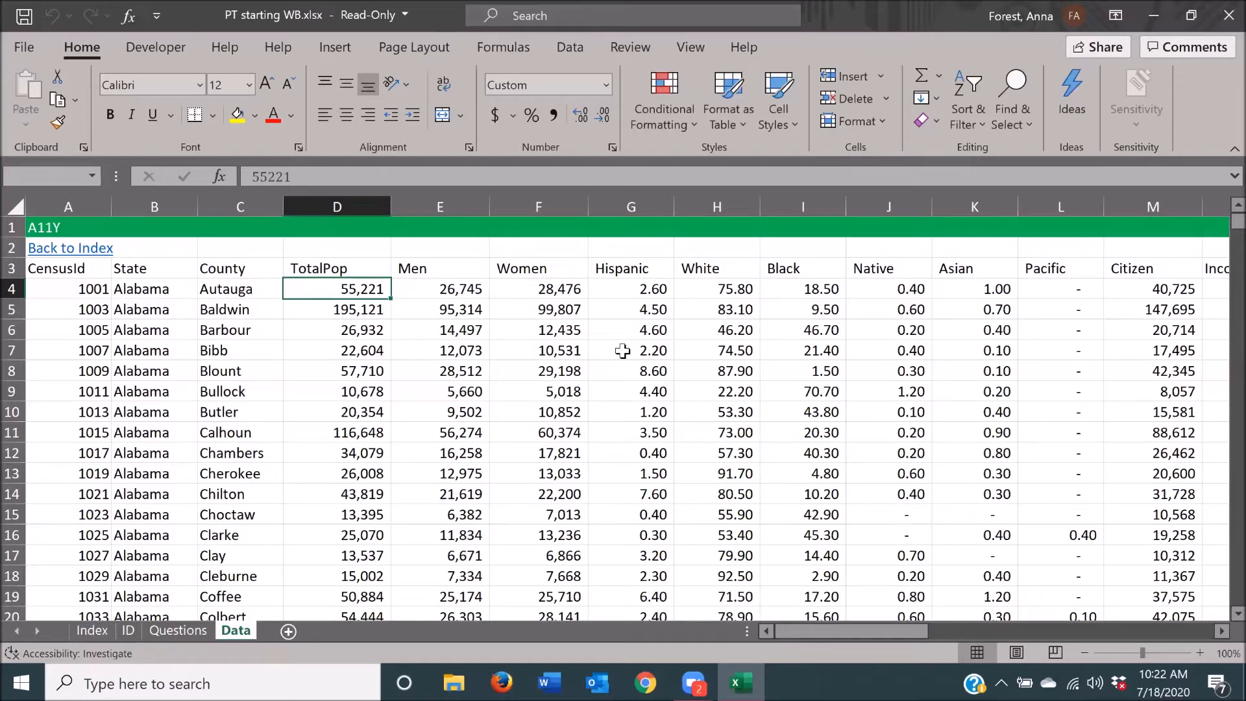
- Go back along the header row from TotalPop to the CensusId header in cell A3
key("Up")
key("Left")
key("Left")
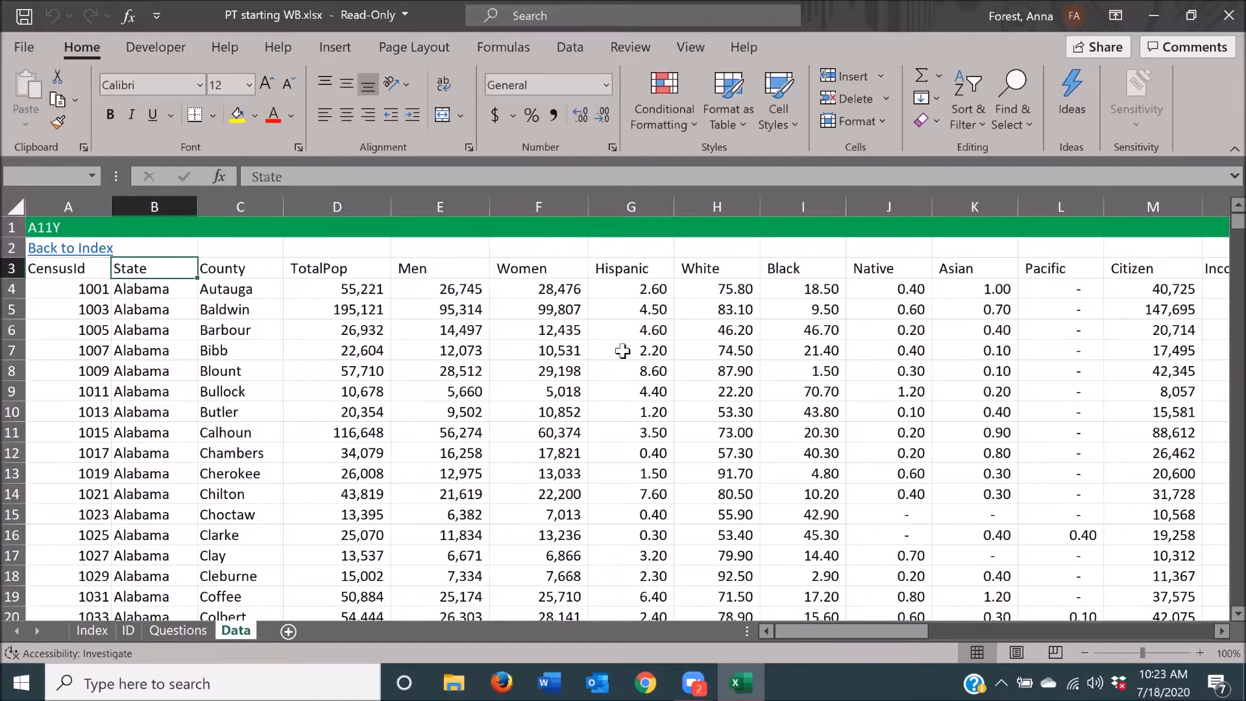
key("Left")
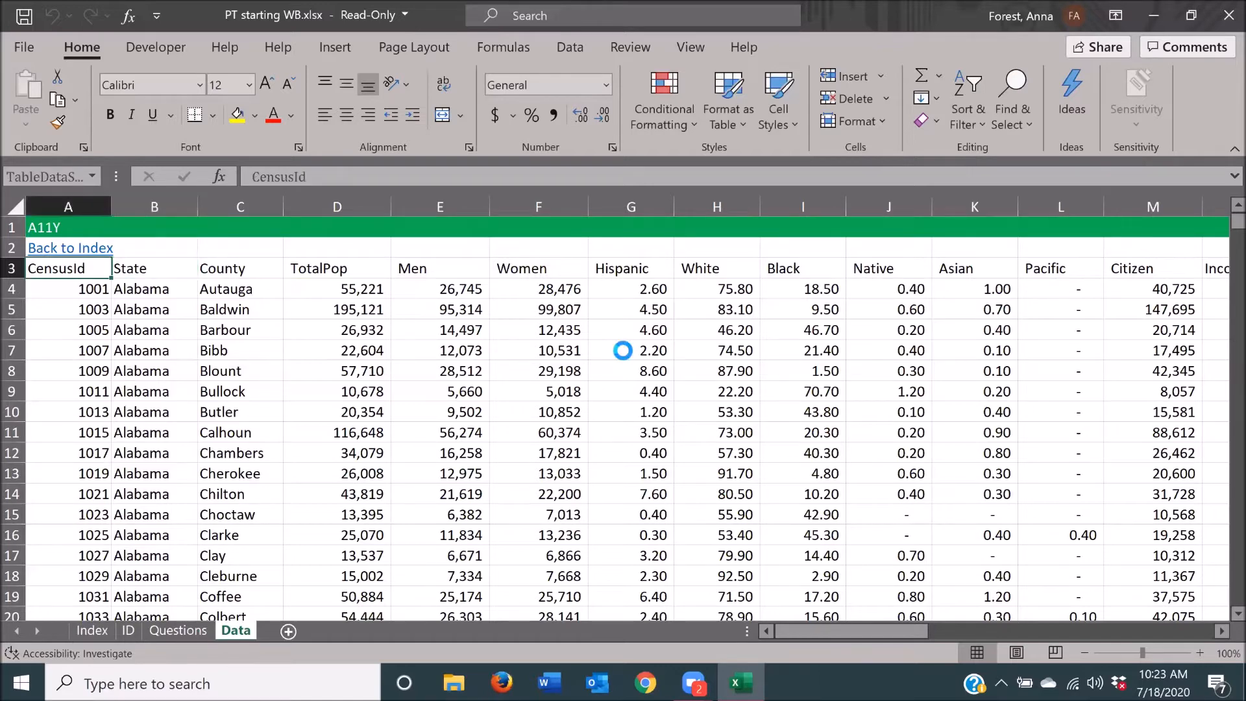
- Examine the headers from State to TotalPop and the first record's values from TotalPop to Women in cell F4
key("Right")
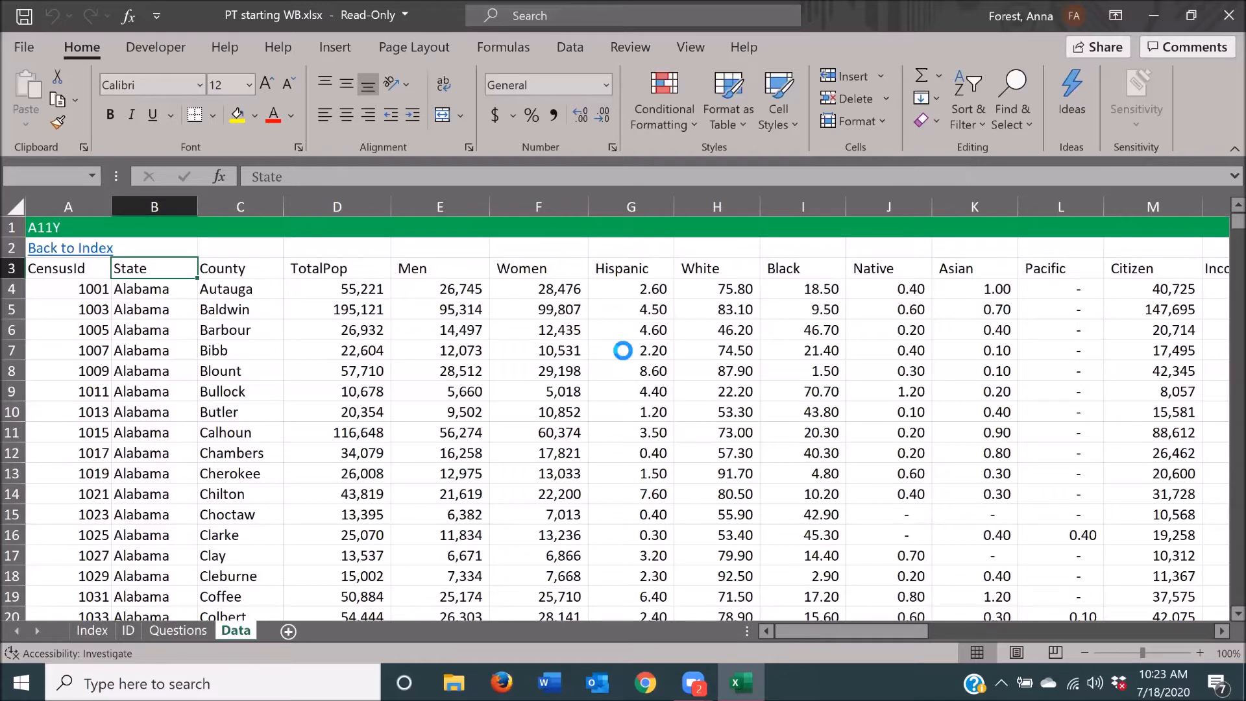
key("Right")
key("Right")
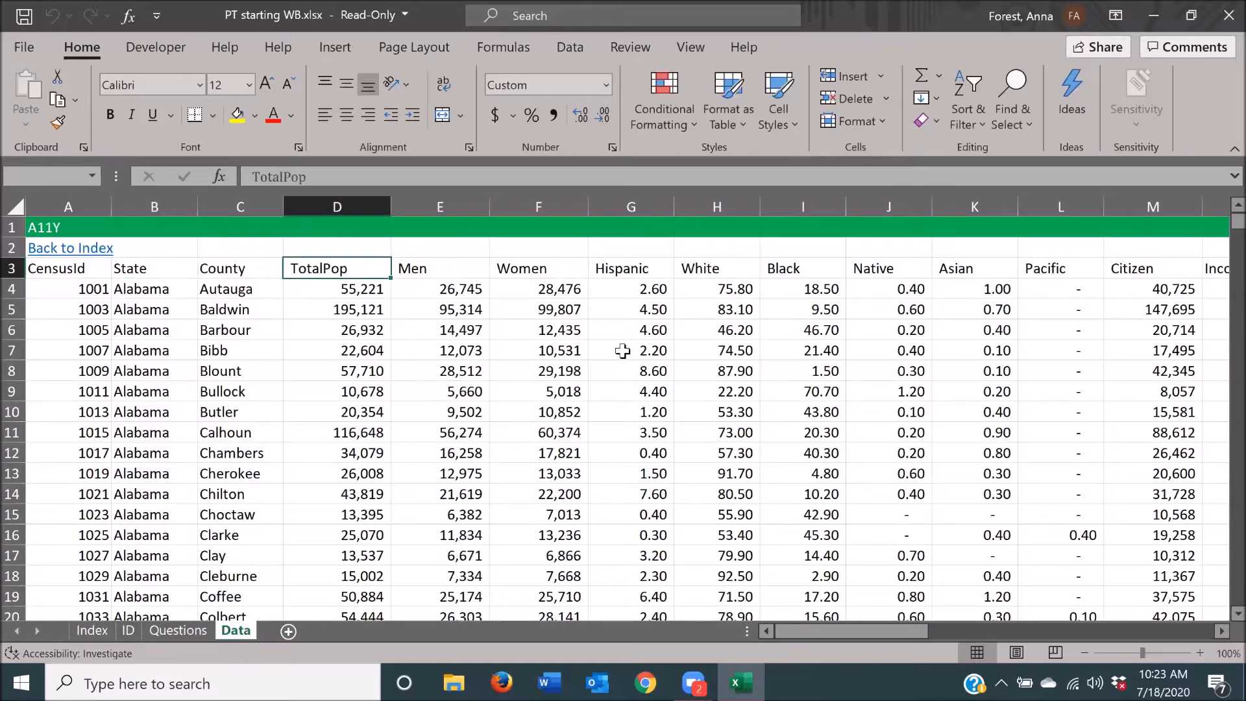
key("Down")
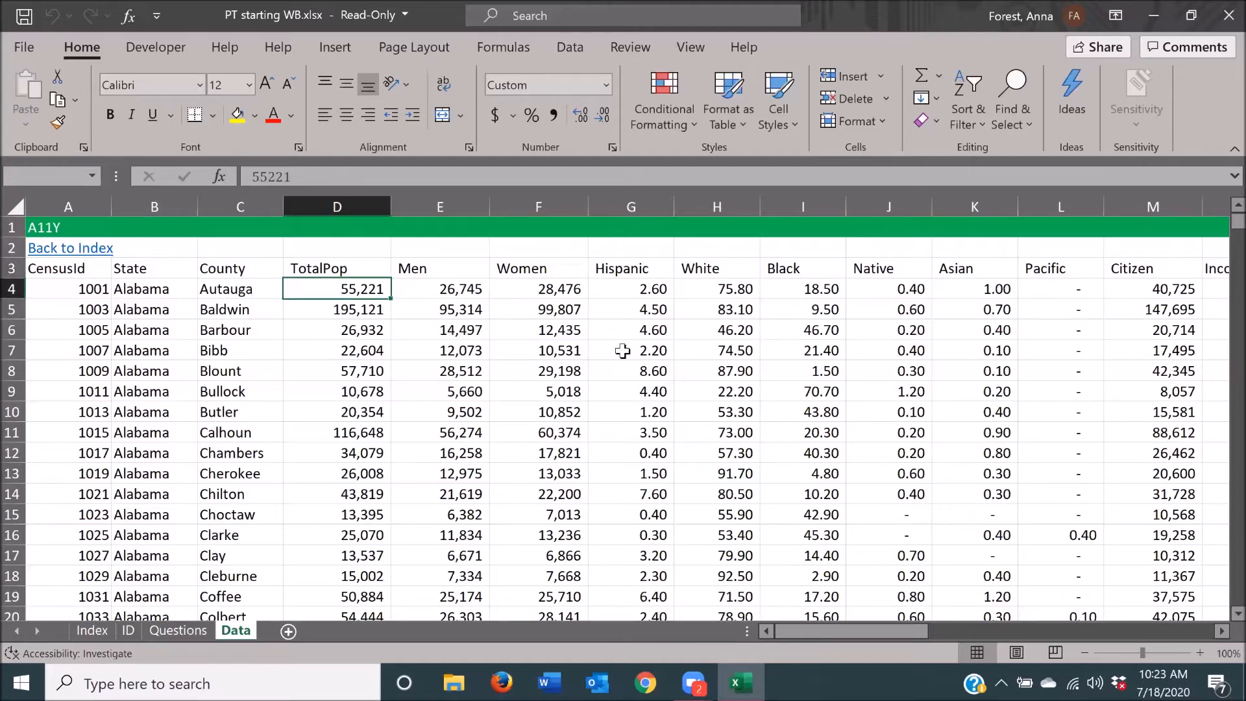
key("Right")
key("Right")
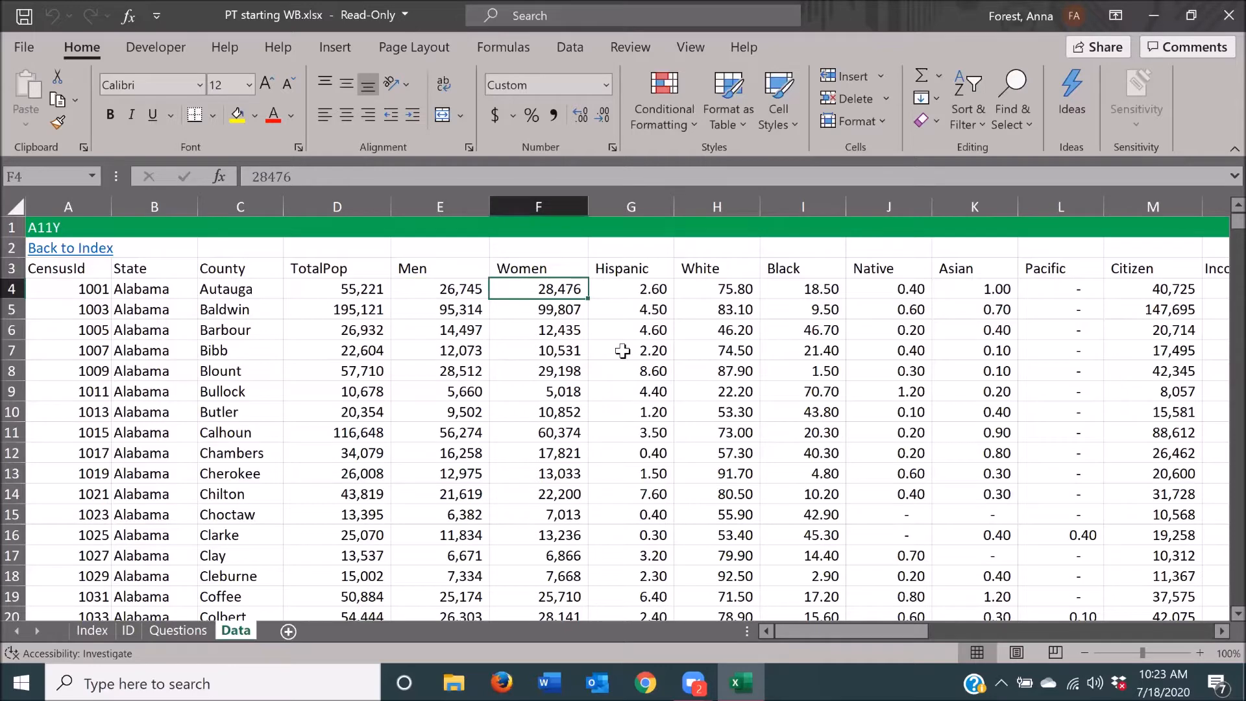
- Examine the first record's Hispanic value in cell G4 and return to the CensusId header in cell A3
key("Right")
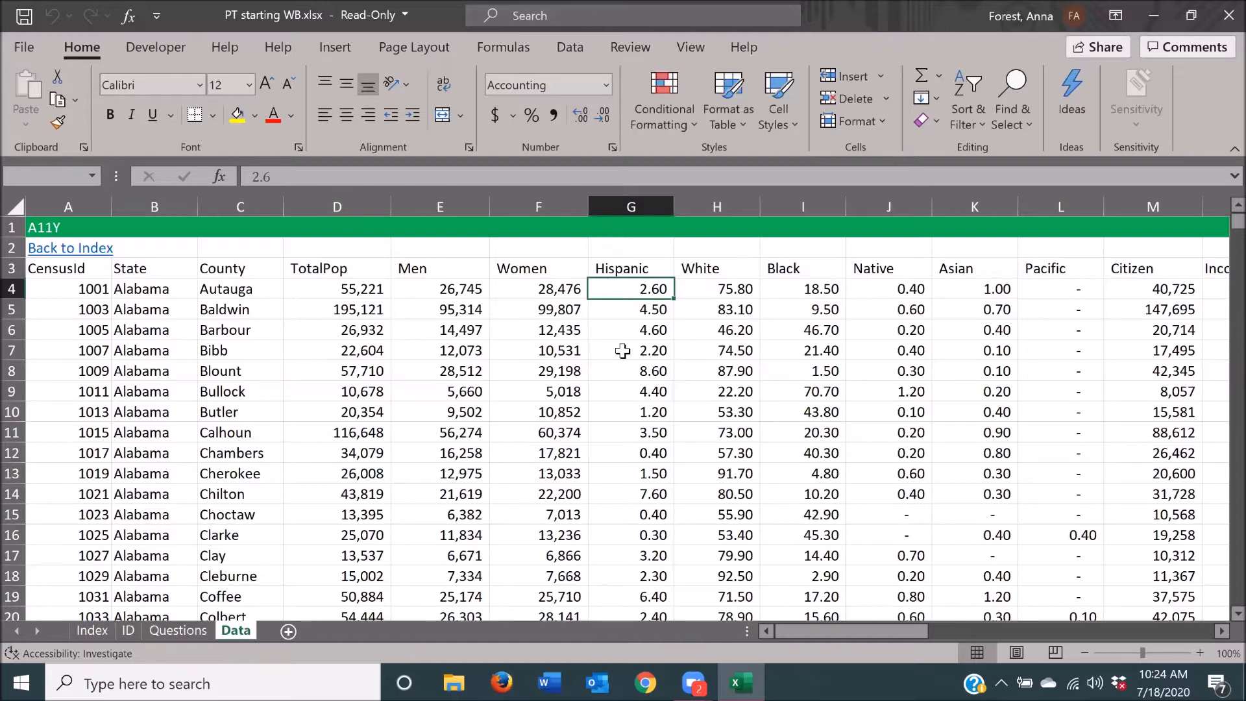
key("ctrl+Home")
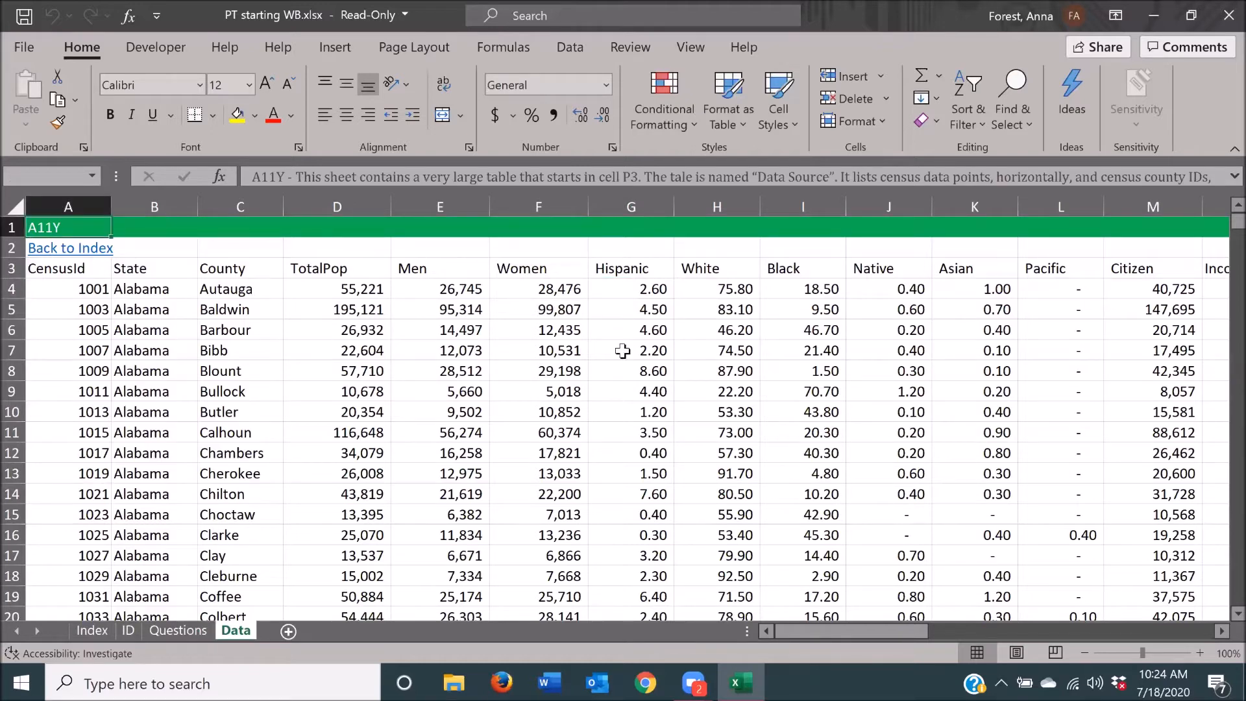
key("Down")
key("Down")
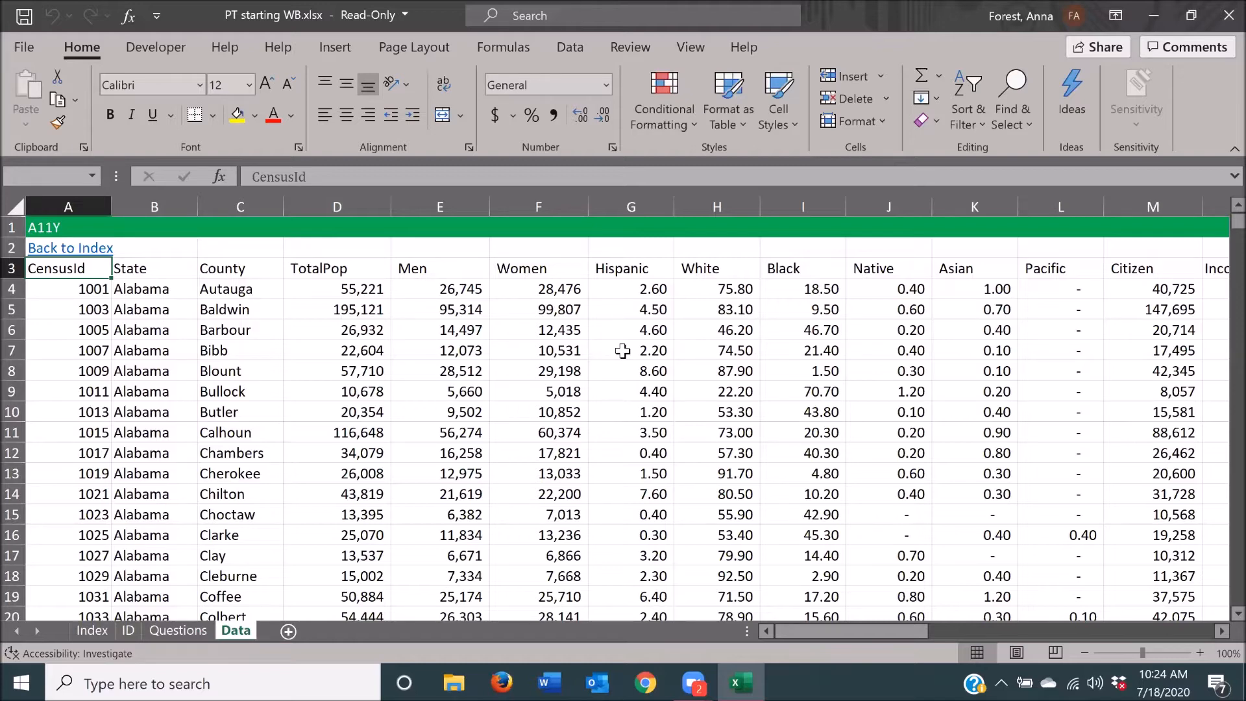
- Group the Questions sheet with the Data sheet and go to the CensusId header in cell A3 of Data
key("ctrl+shift+Page_Up")
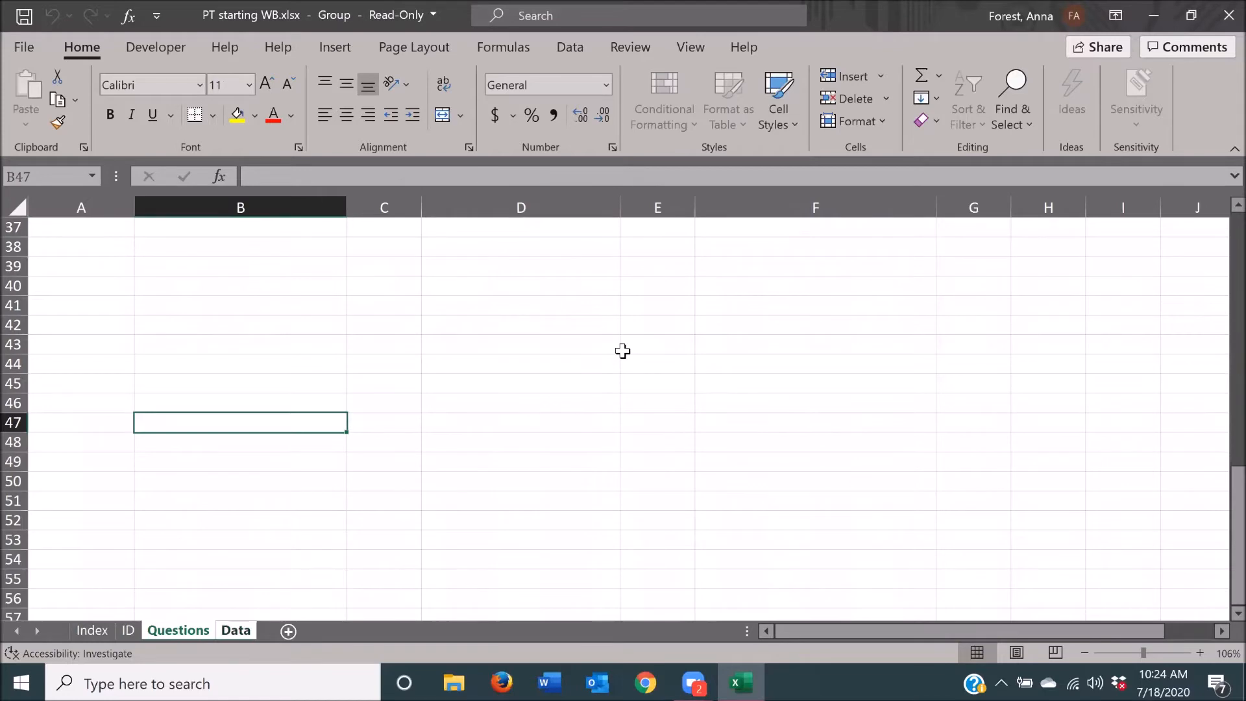
key("ctrl+Page_Down")
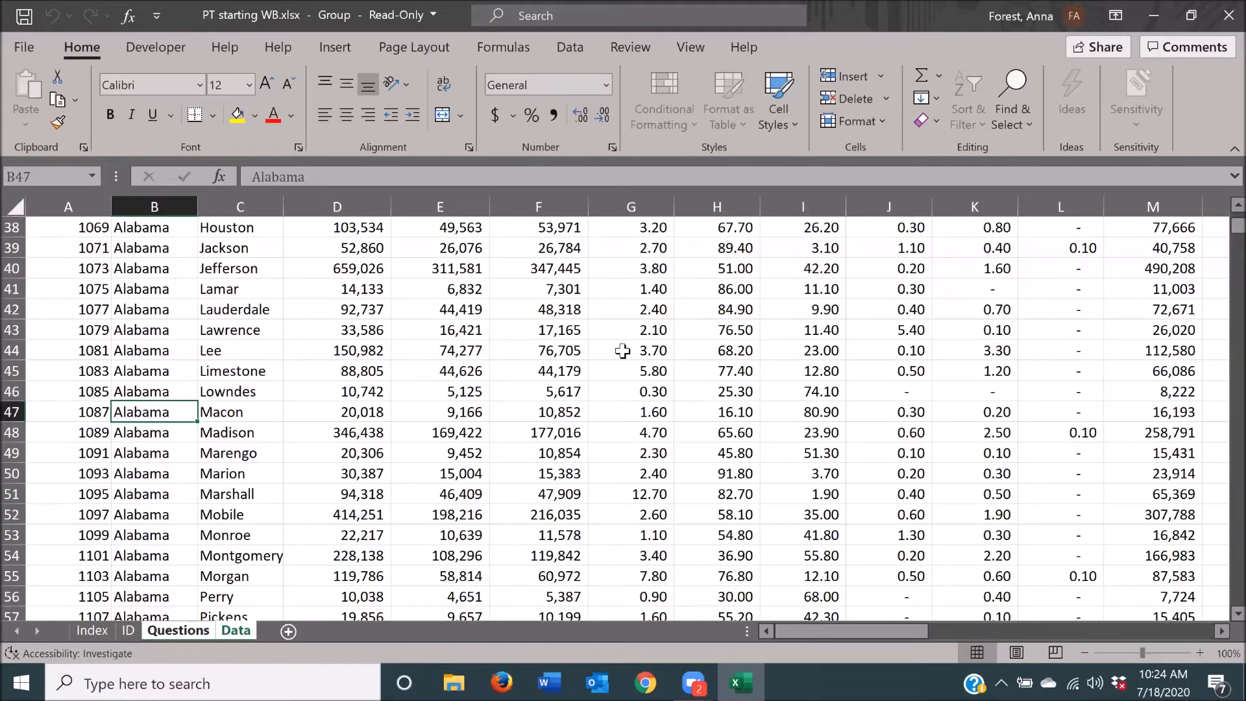
key("ctrl+Home")
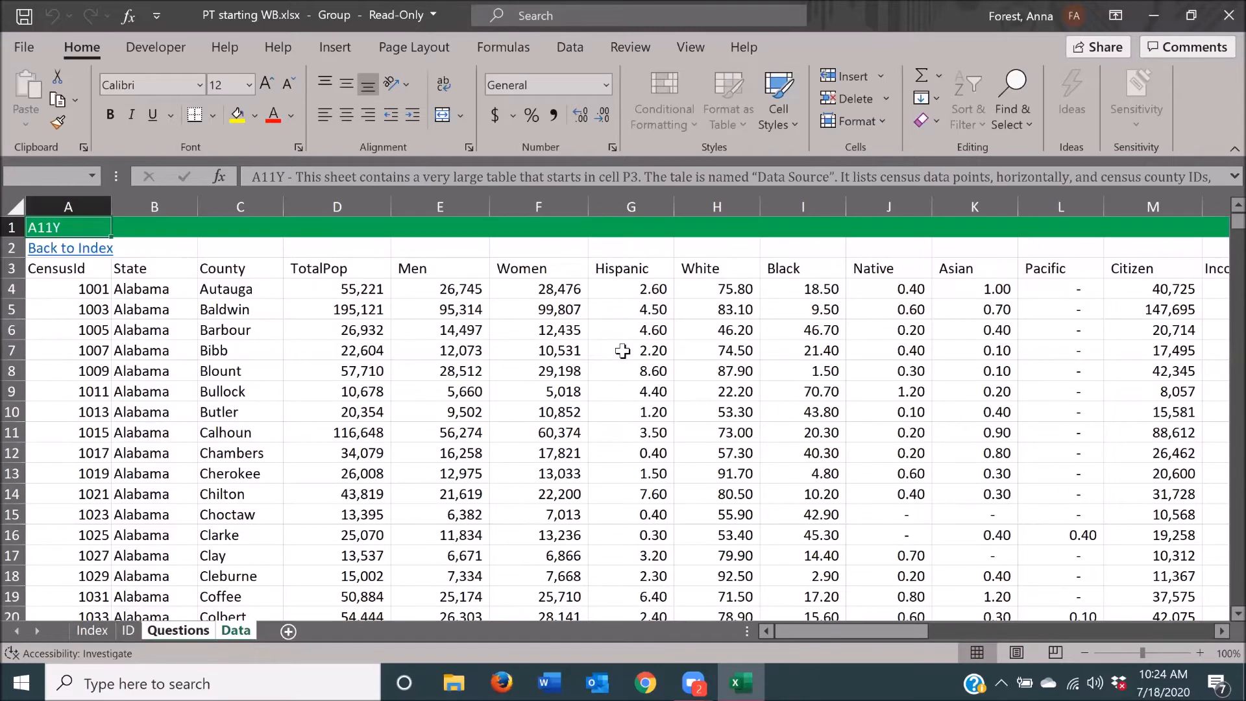
key("Down")
key("Down")
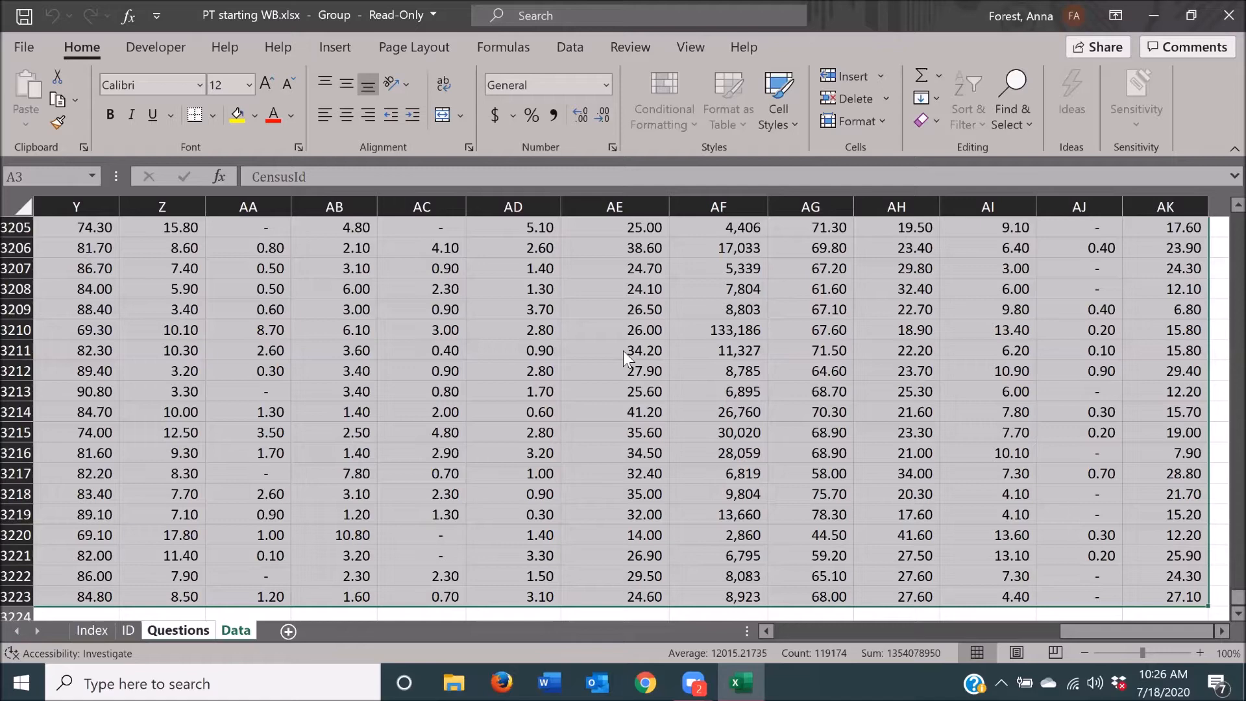
- Examine the commands available for the full data range A3 to AK3223, from Copy down to Insert
key("shift+F10")
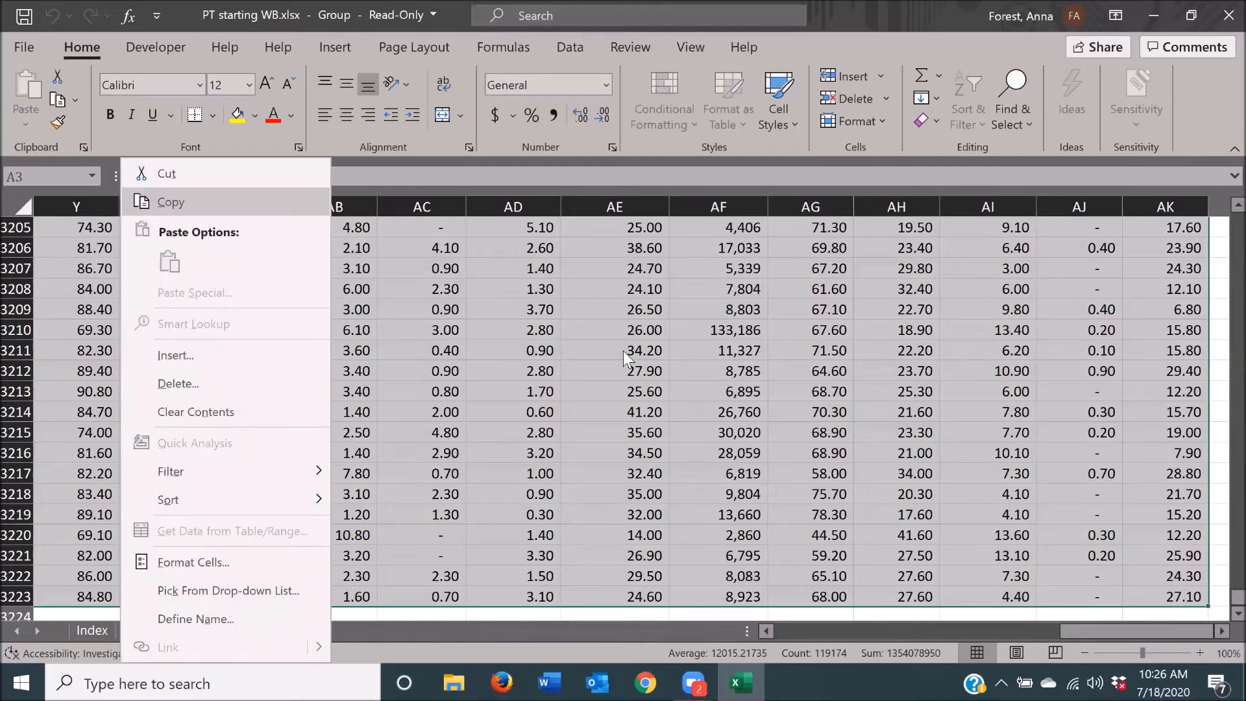
key("Down")
key("Down")
key("Down")
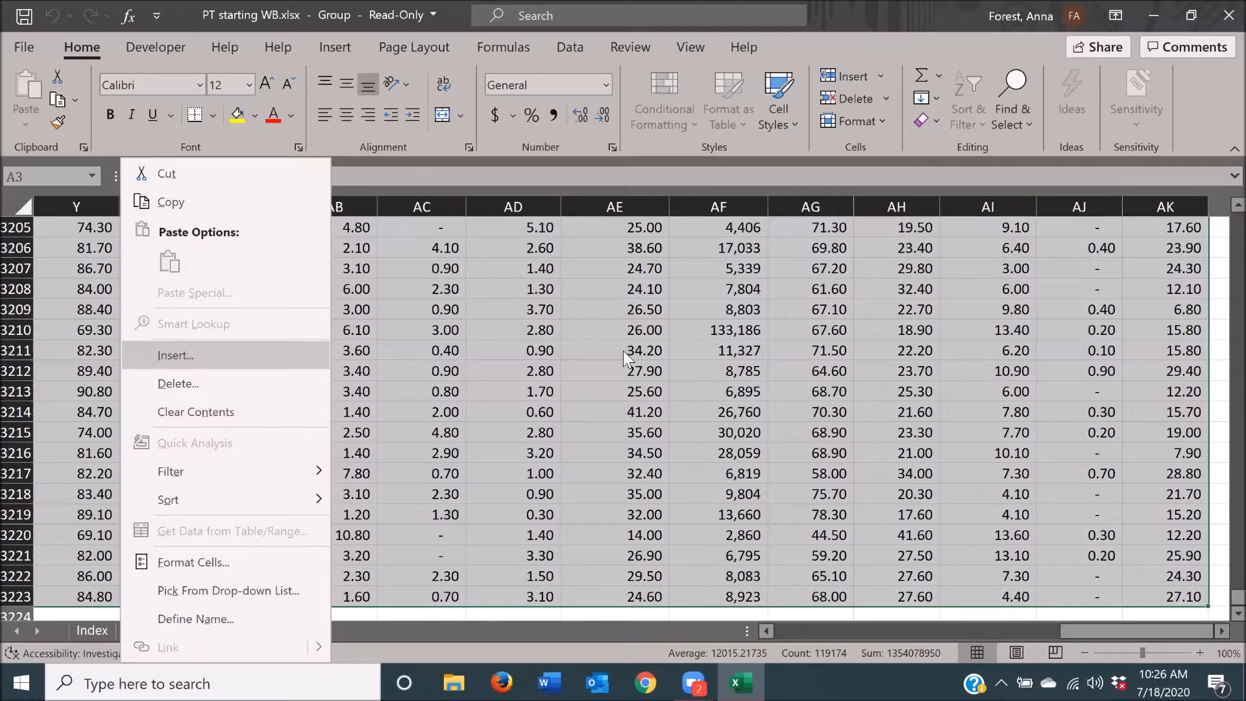
key("Escape")
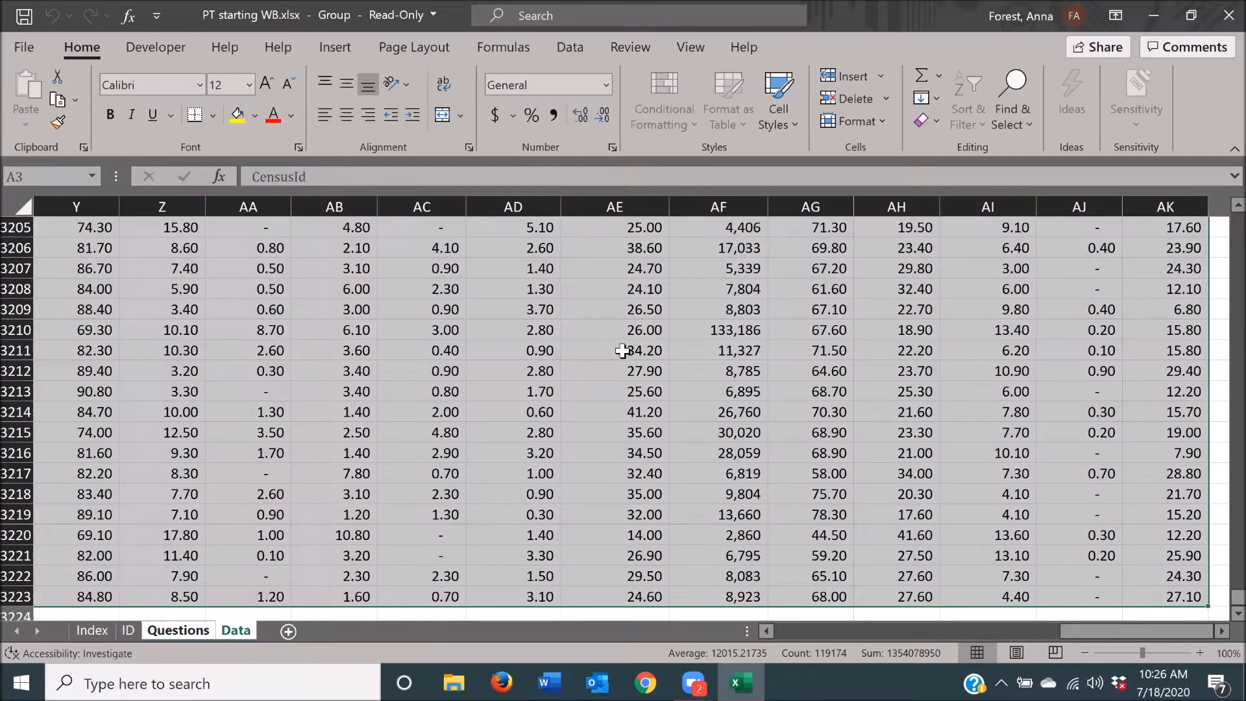
- Select the data from the State header in cell B3 to the last filled row and column
key("ctrl+BackSpace")
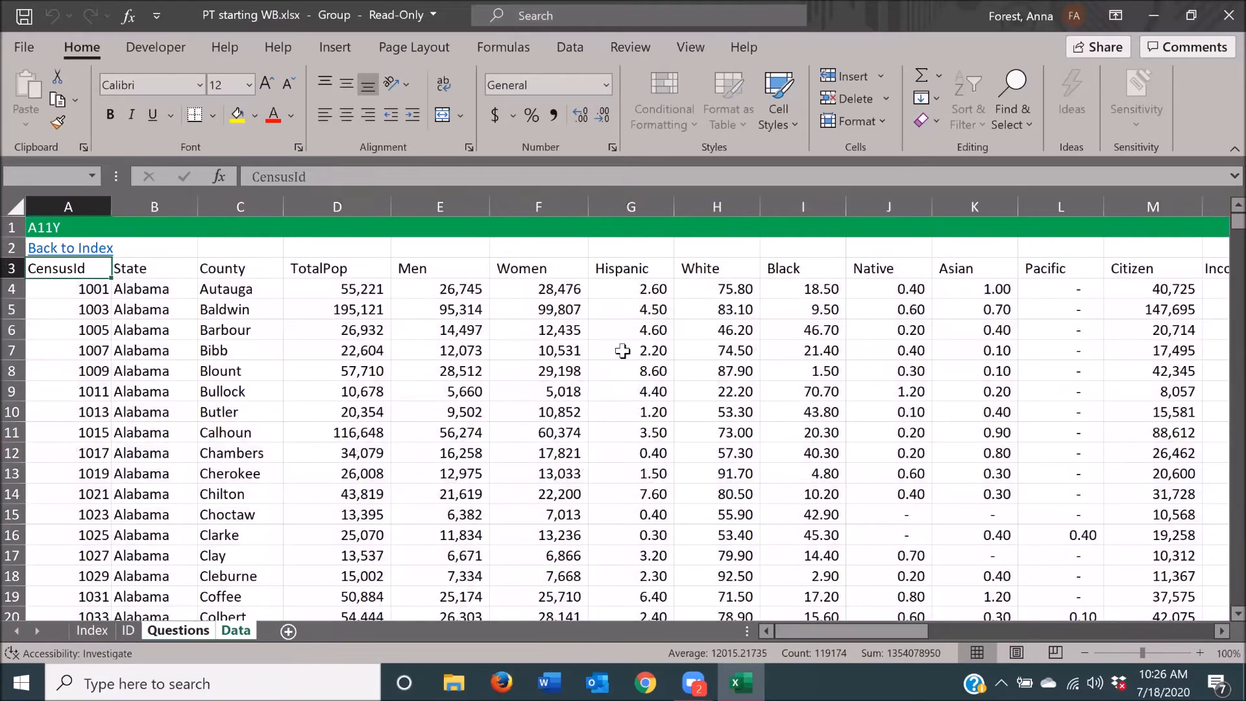
key("ctrl+Home")
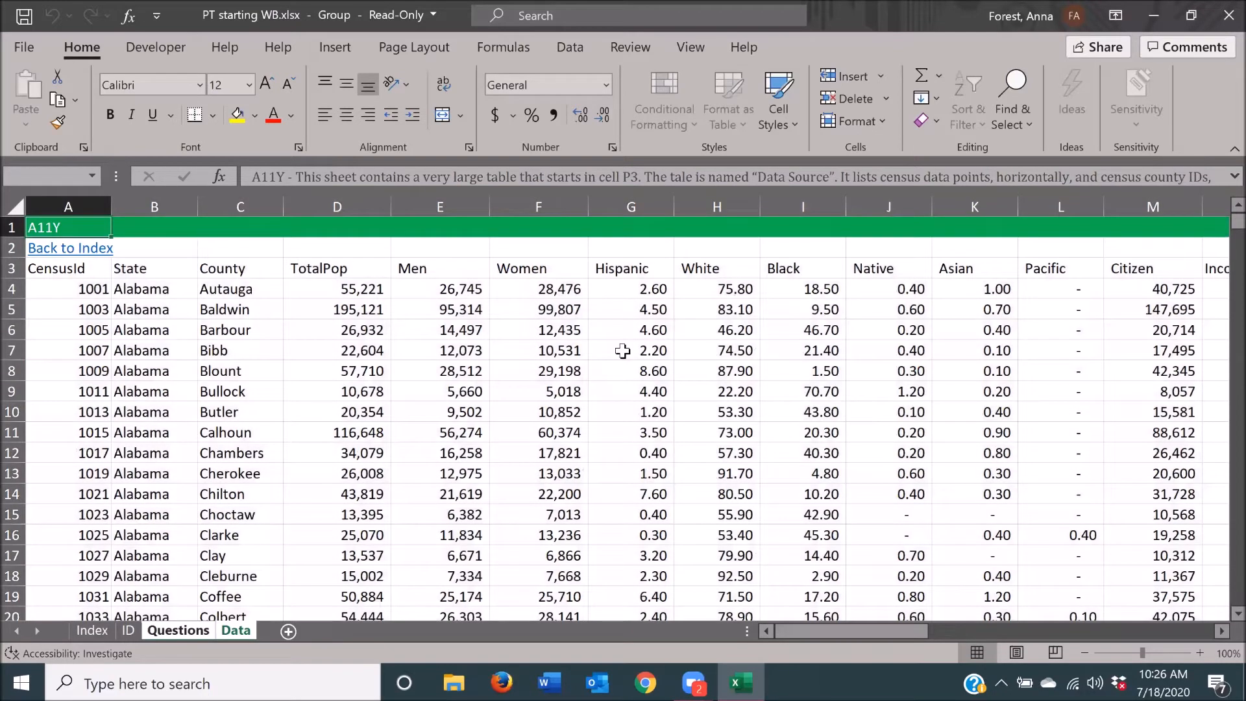
key("Down")
key("Down")
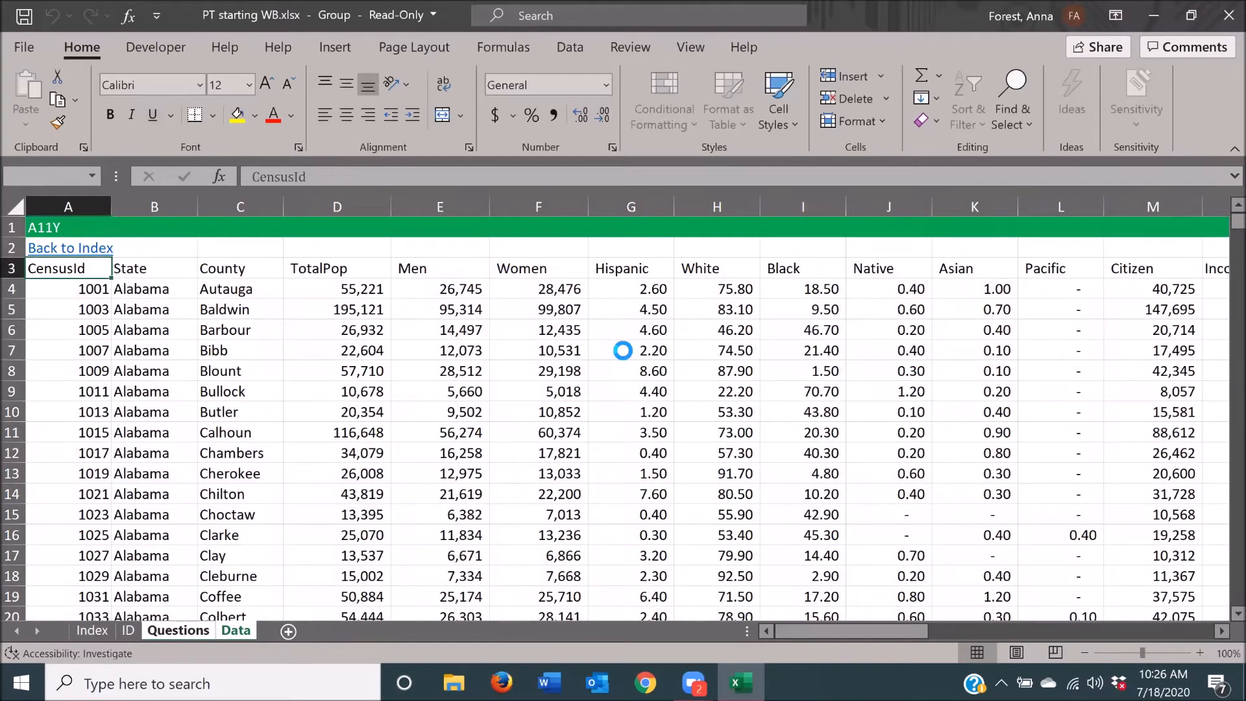
key("Right")
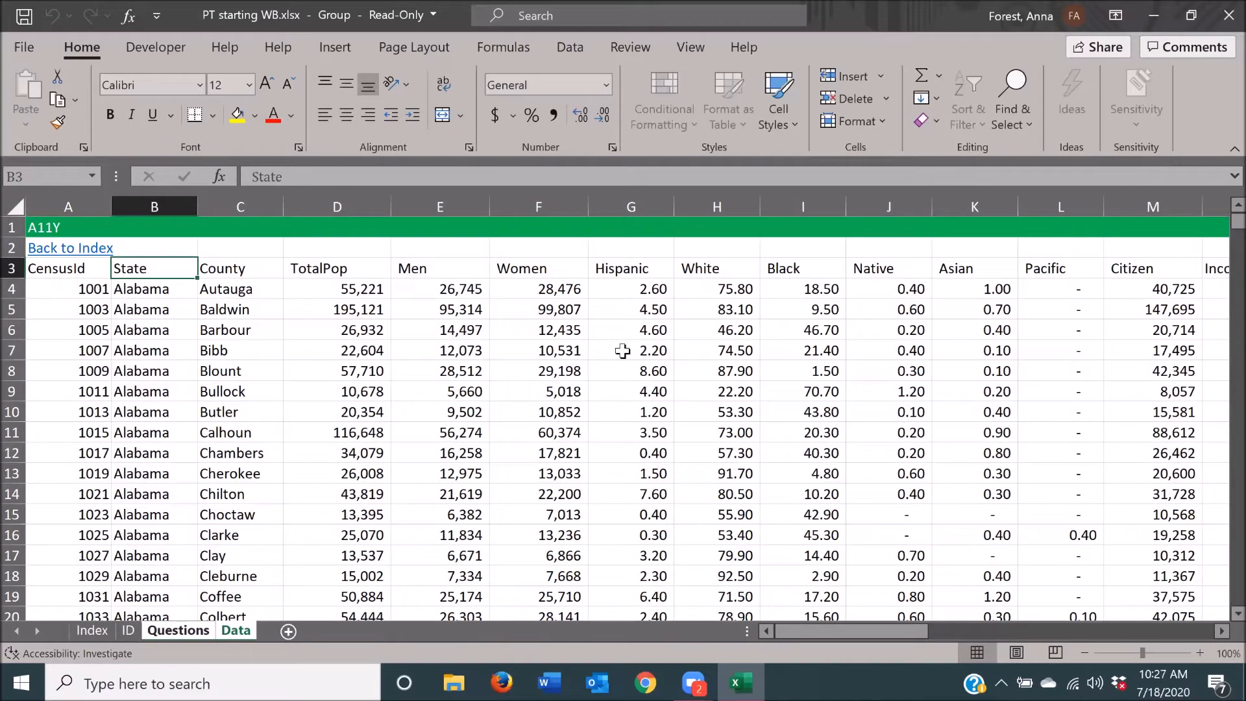
key("ctrl+shift+Down")
key("ctrl+shift+Right")
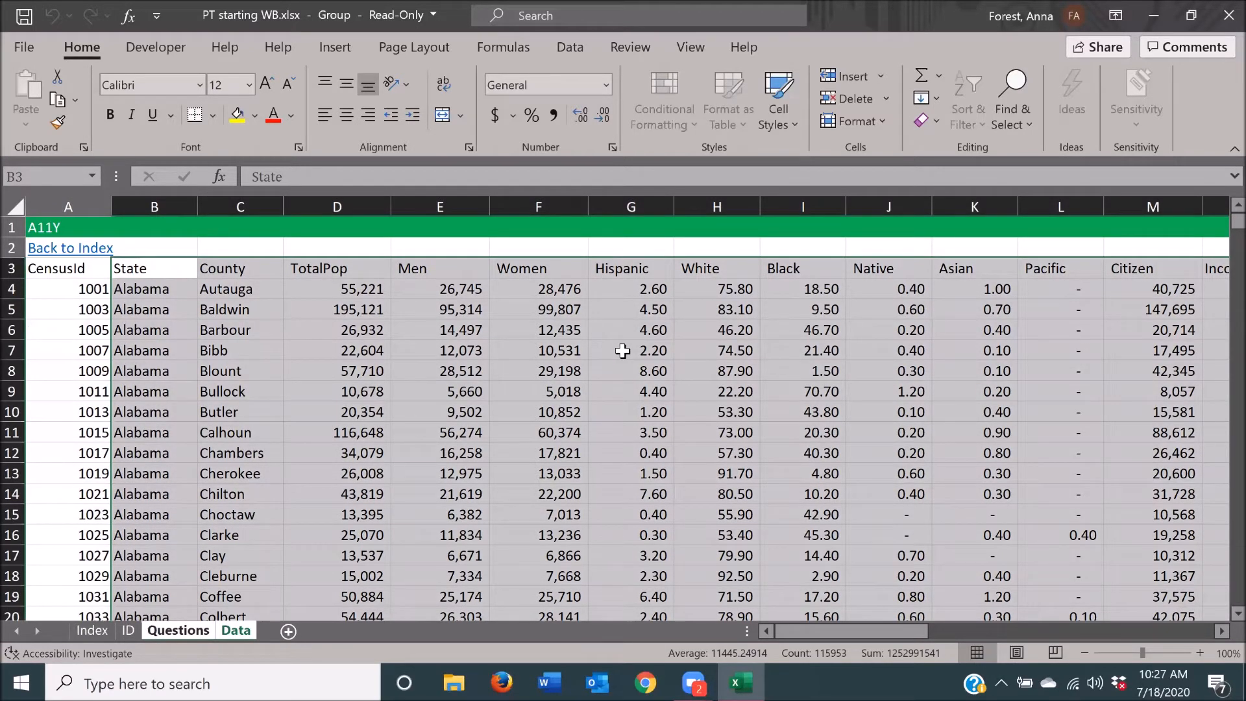
- Examine the commands available for the selected range starting at B3, from Cut down to Quick Analysis
key("shift+F10")
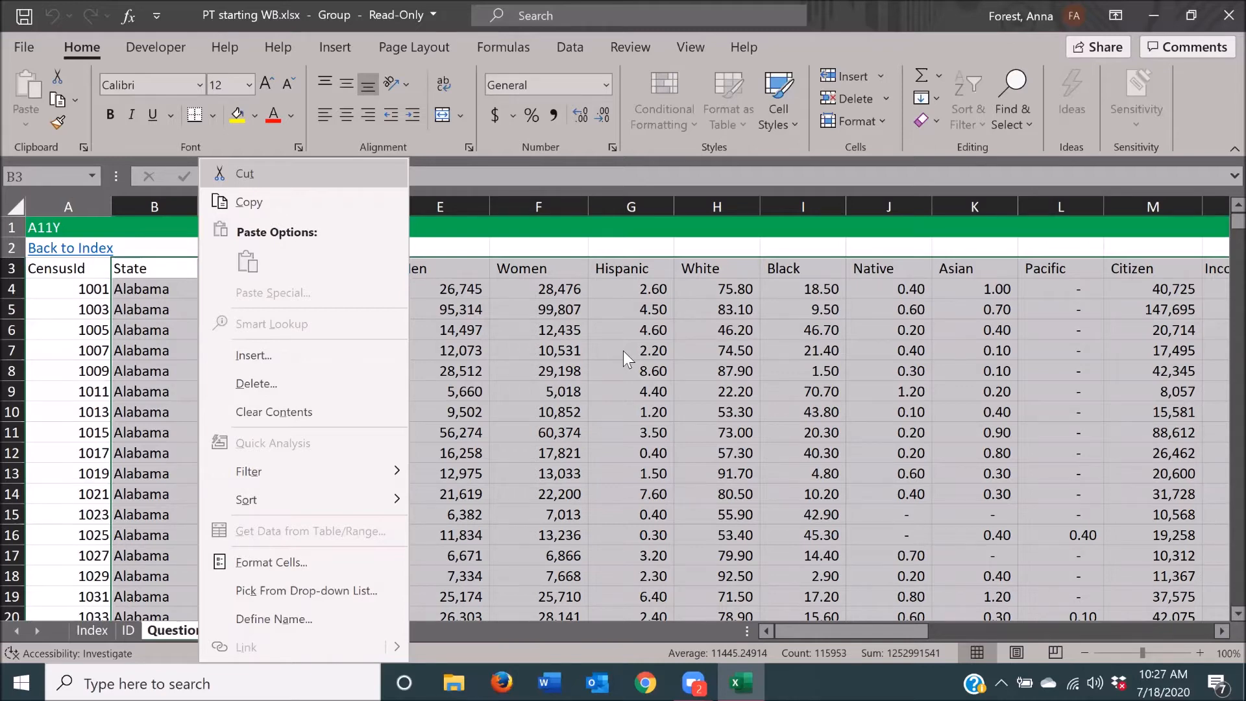
key("Down")
key("Down")
key("Down")
key("Down")
key("Down")
key("Down")
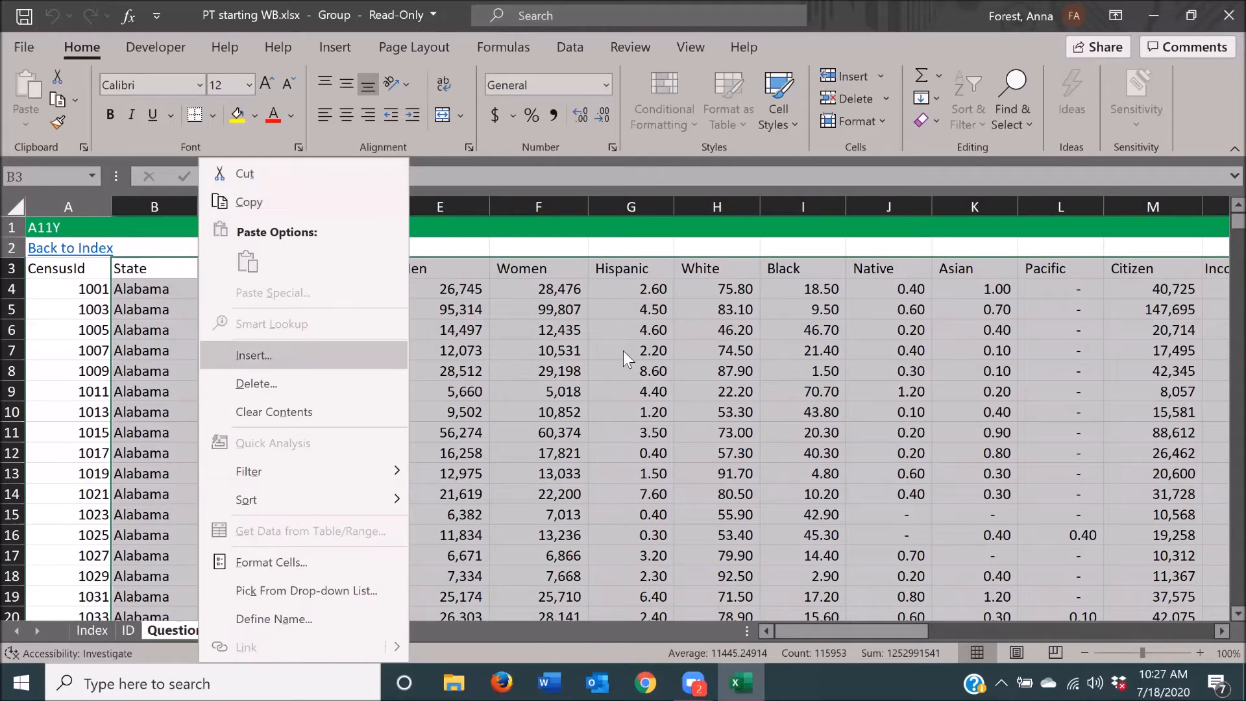
key("Down")
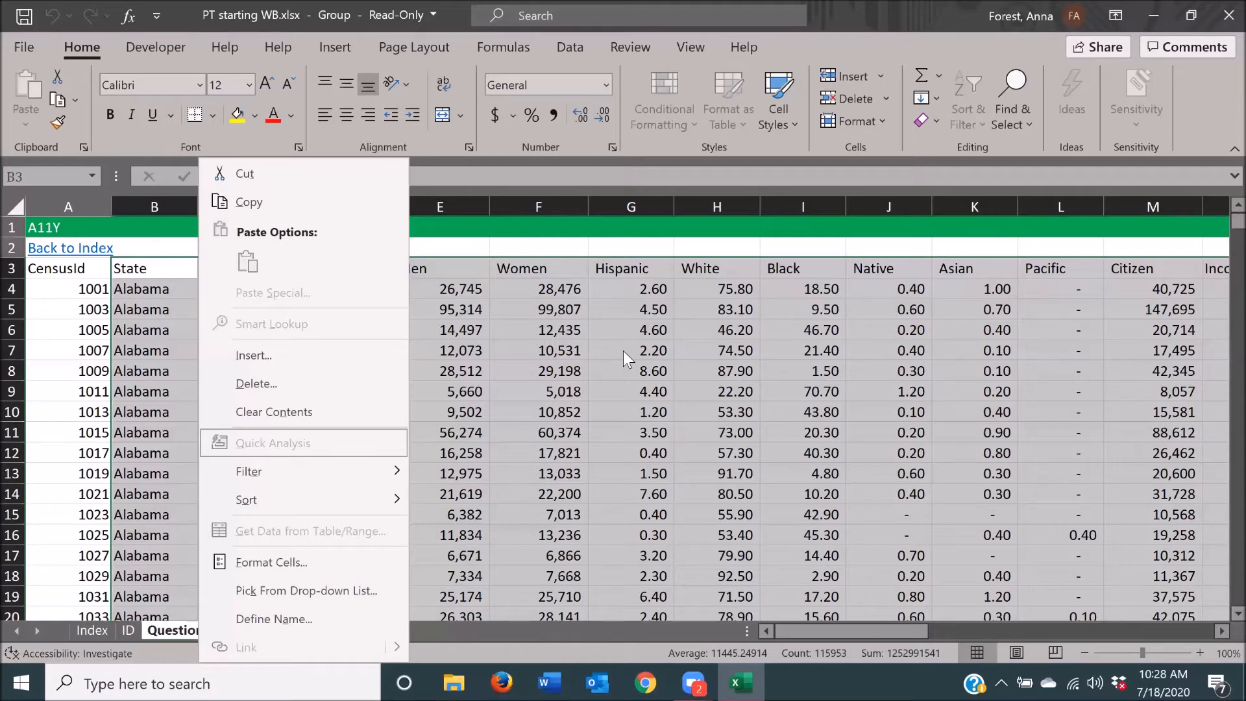
left_click(623, 352)
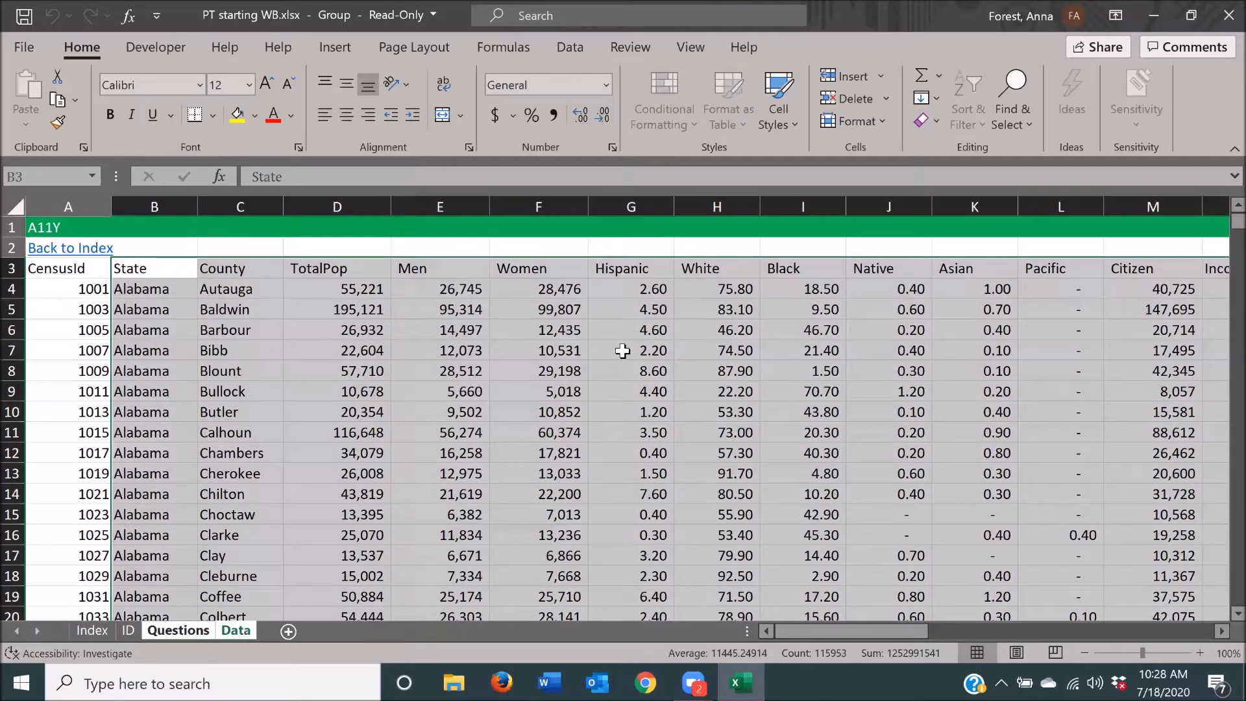
- Reselect the data range B3 to AK3223, starting from the State header and leaving out the CensusId column
key("ctrl+Home")
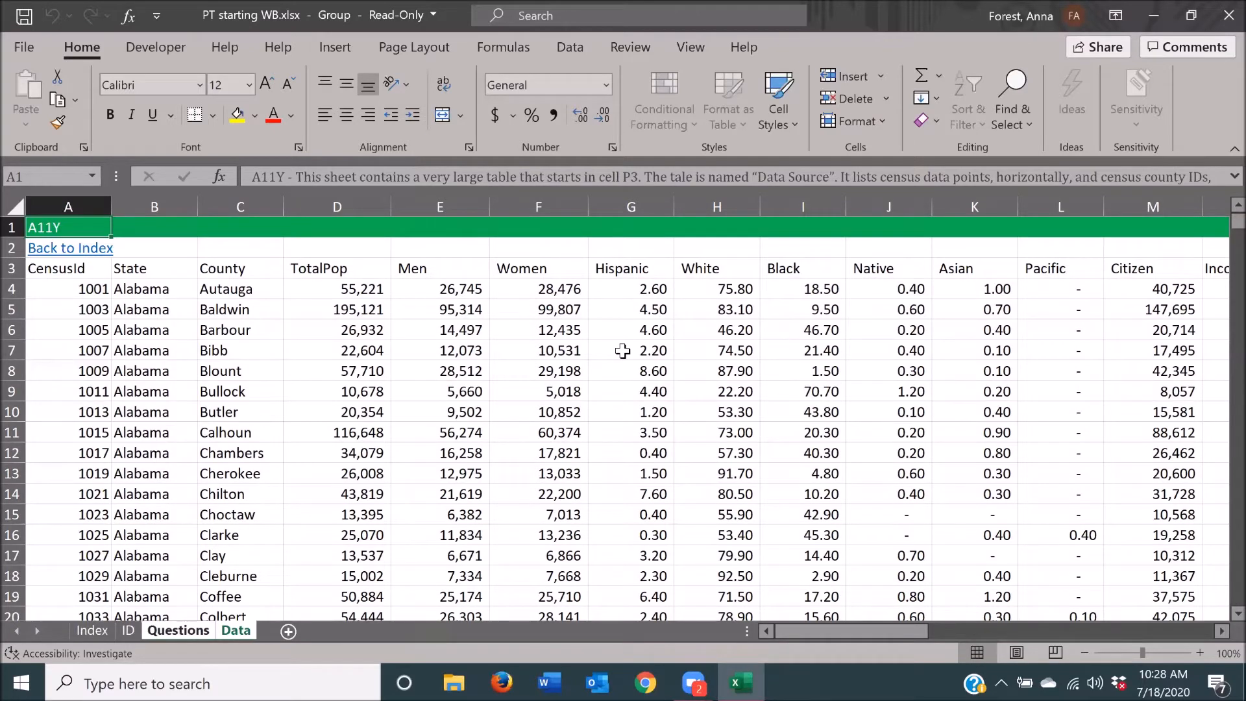
key("Down")
key("Down")
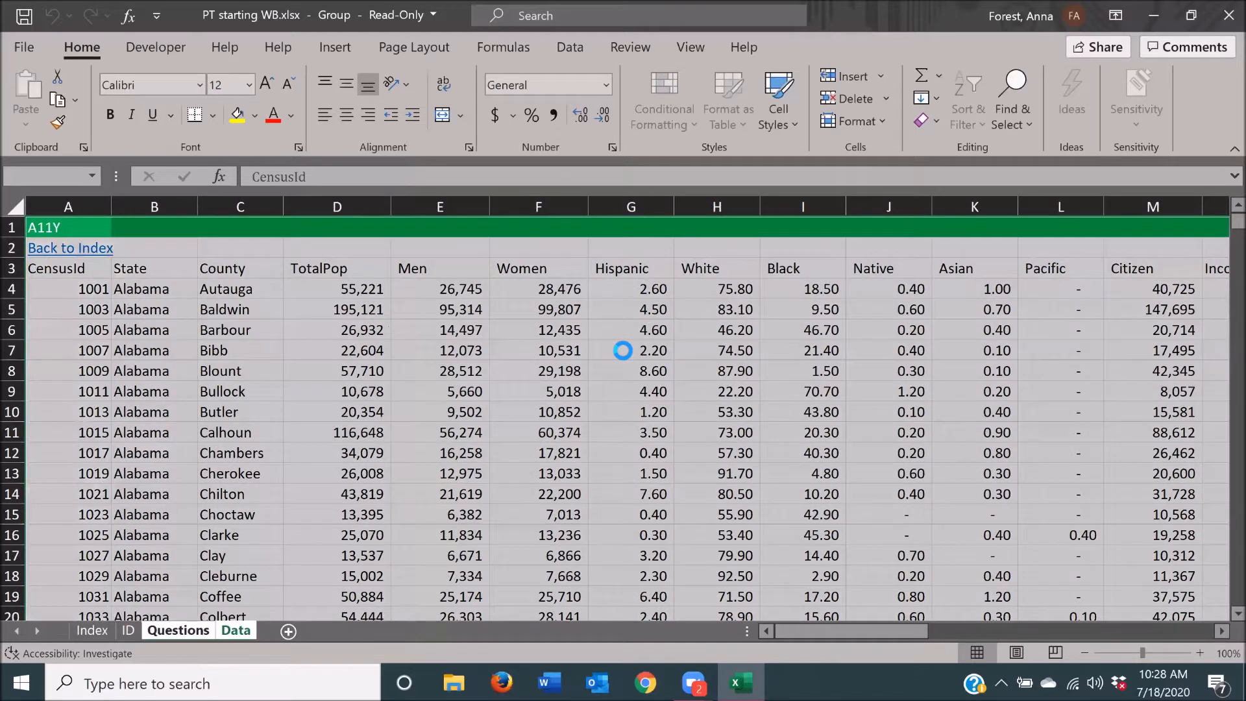
key("Right")
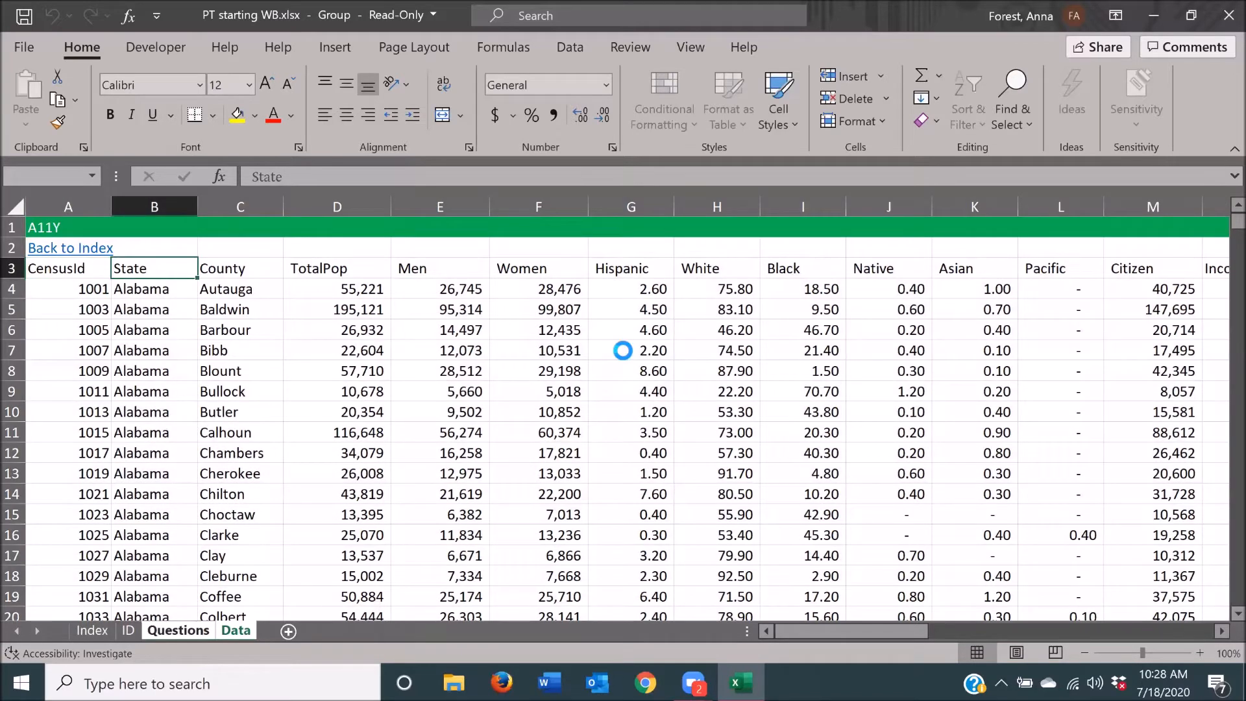
key("Right")
key("Left")
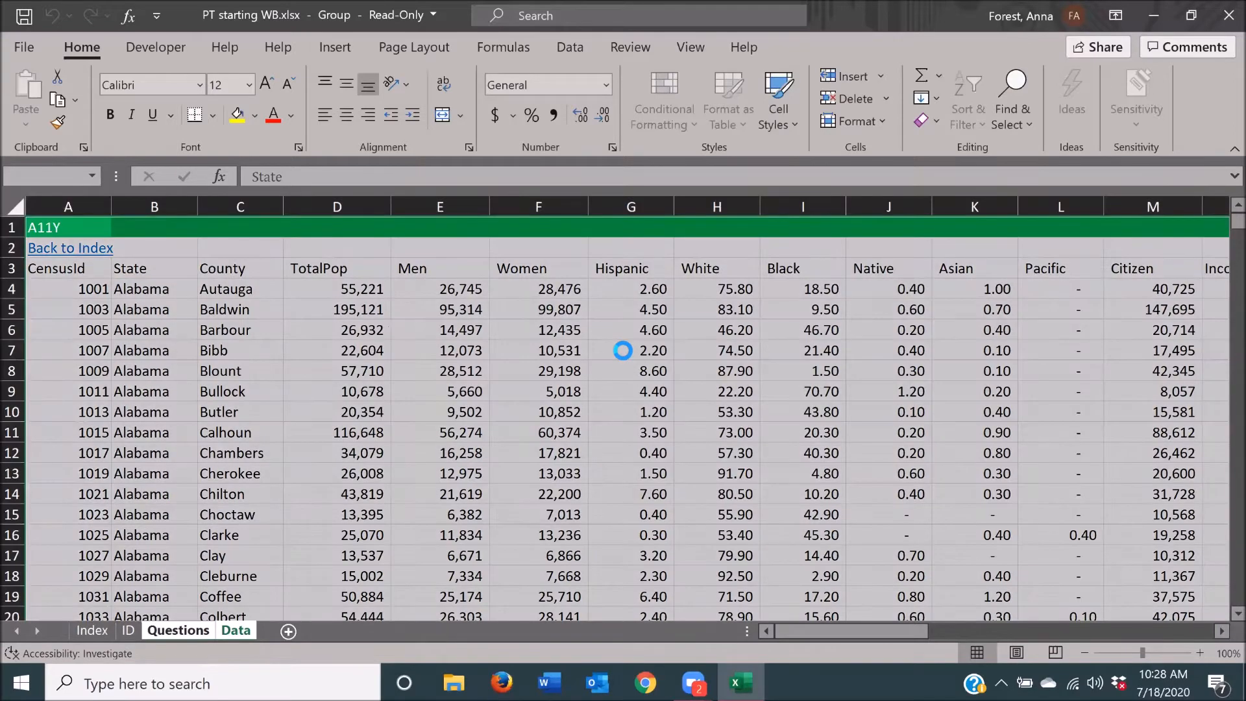
key("ctrl+shift+Down")
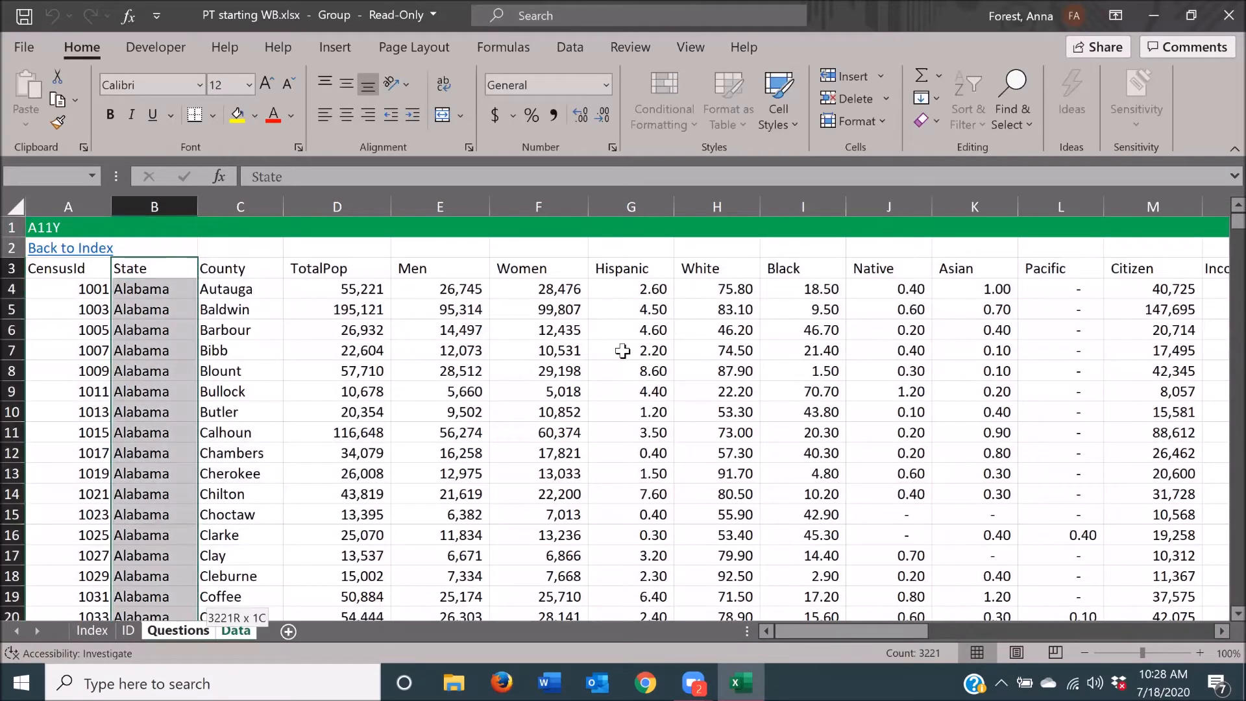
key("ctrl+shift+Right")
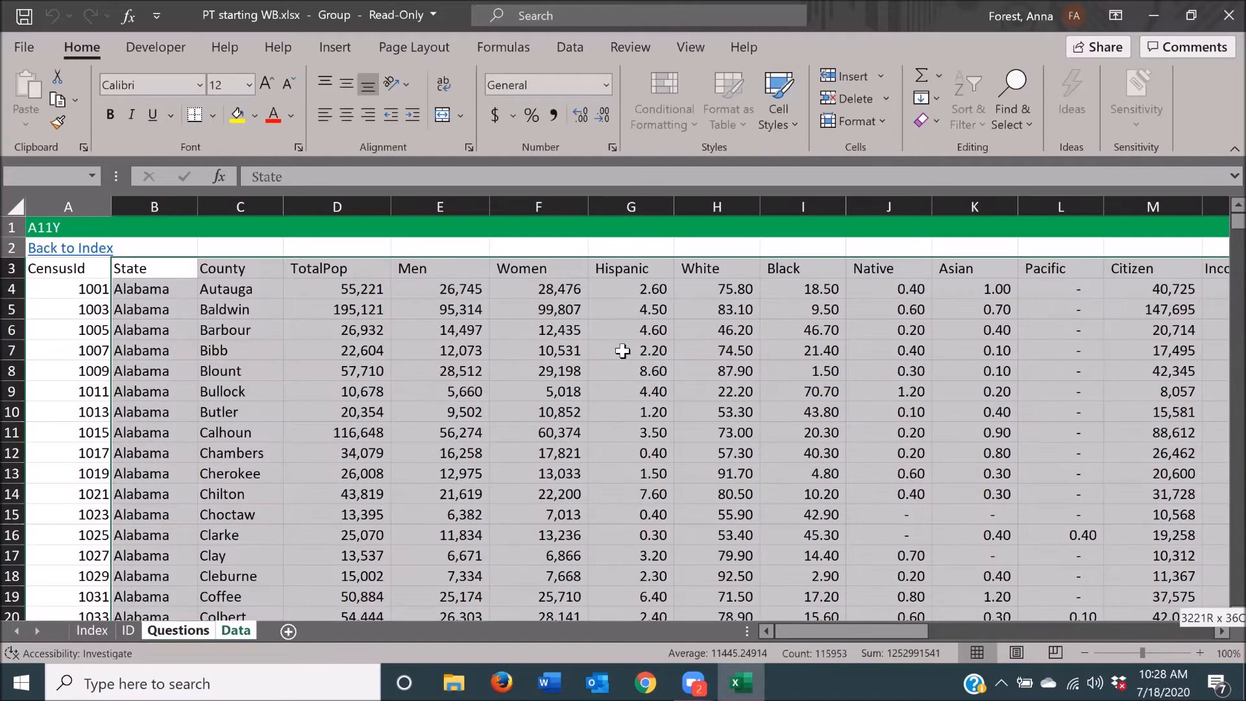
key("ctrl+shift+Right")
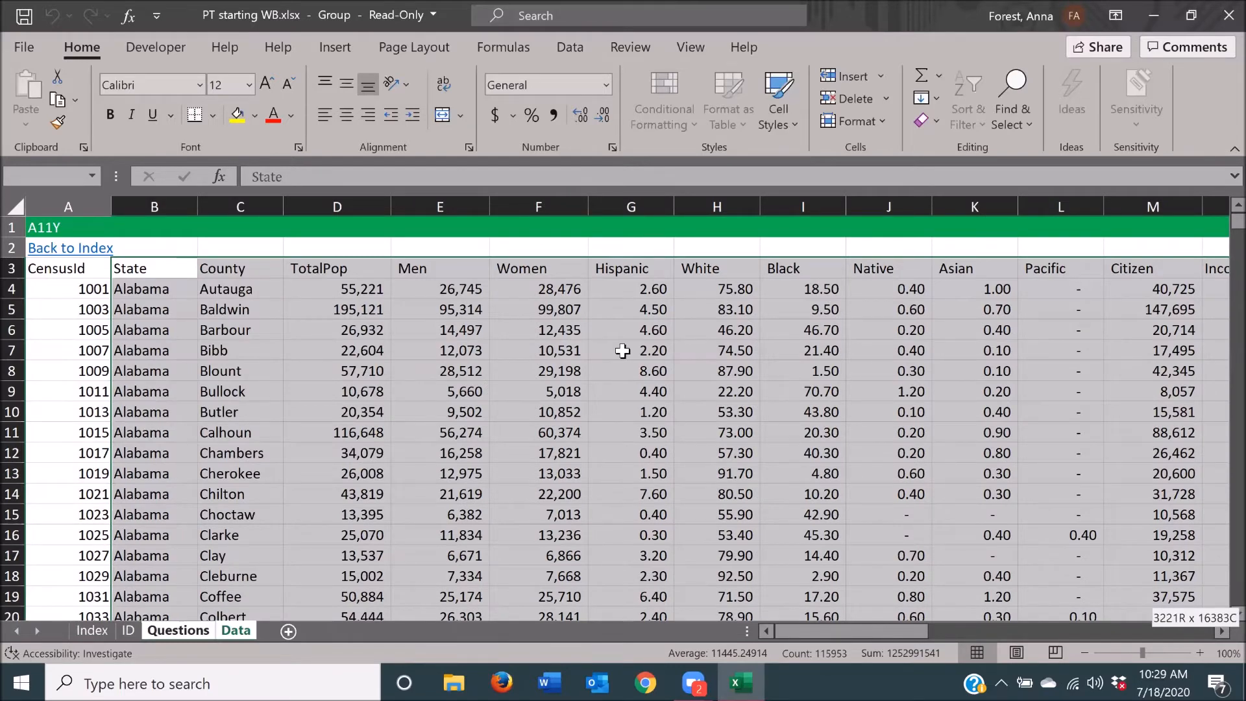
key("ctrl+shift+Left")
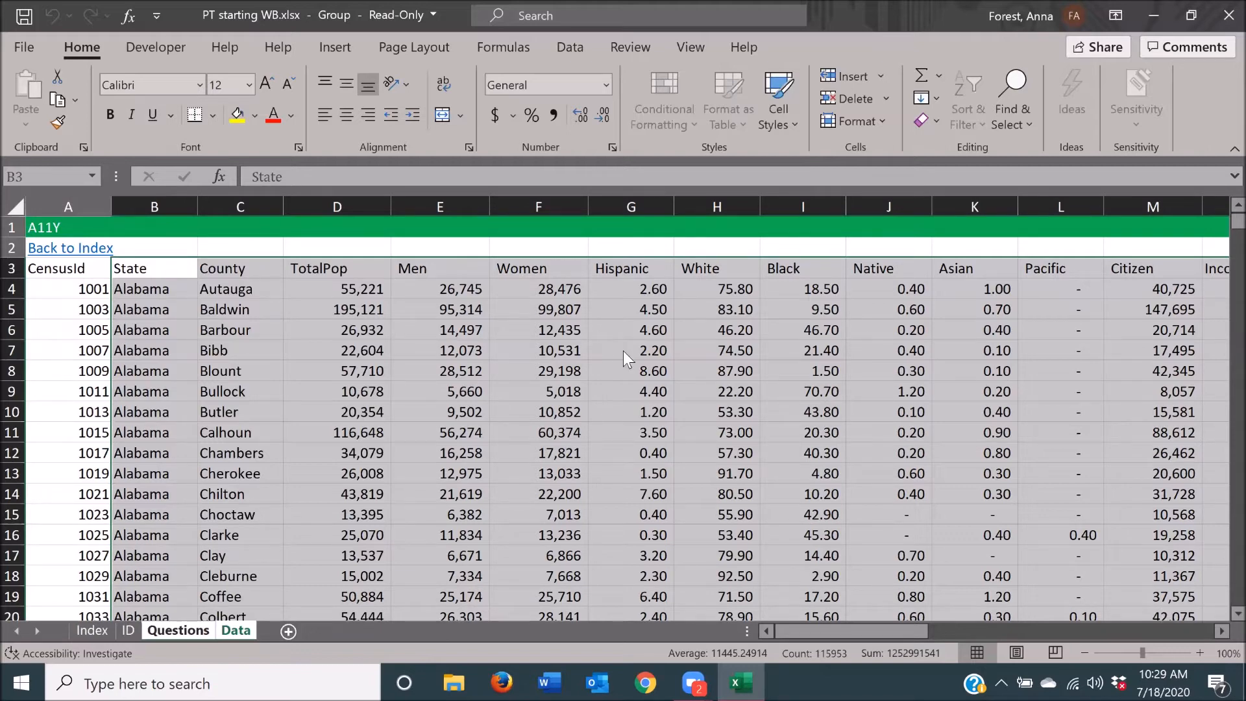
- Recheck the commands offered for the selected range, from Smart Lookup down to Clear Contents
key("shift+F10")
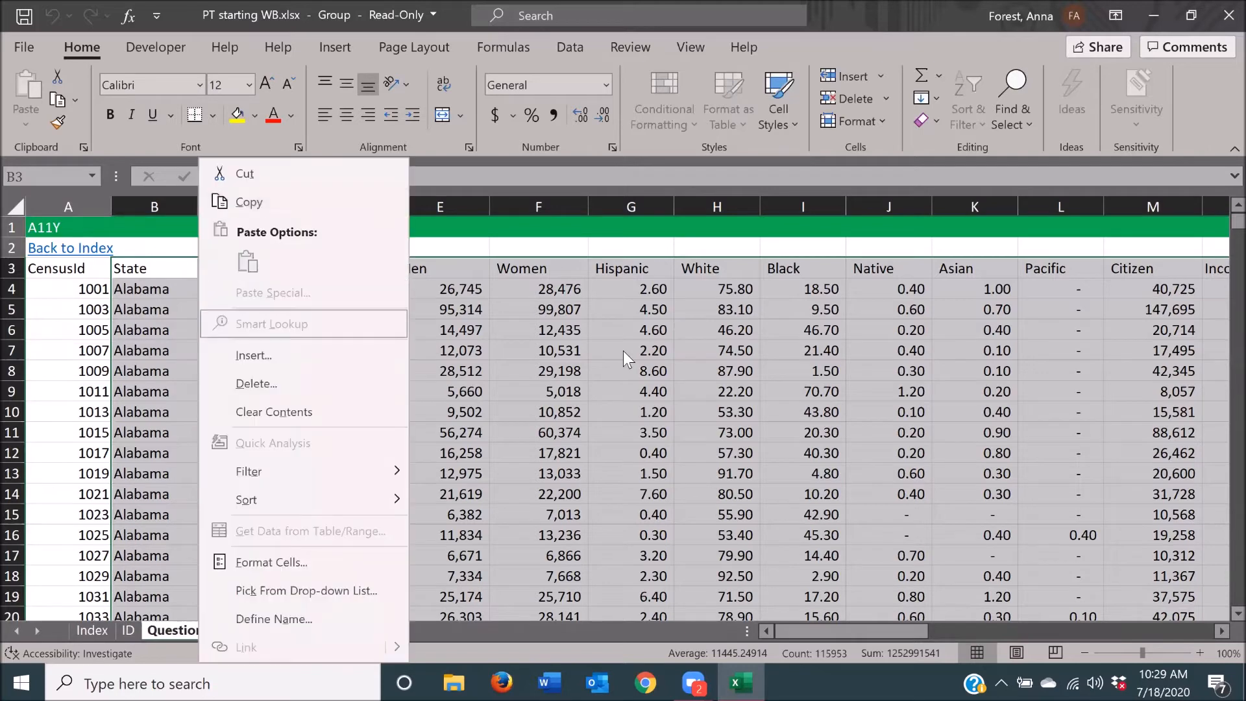
key("Down")
key("Down")
key("Down")
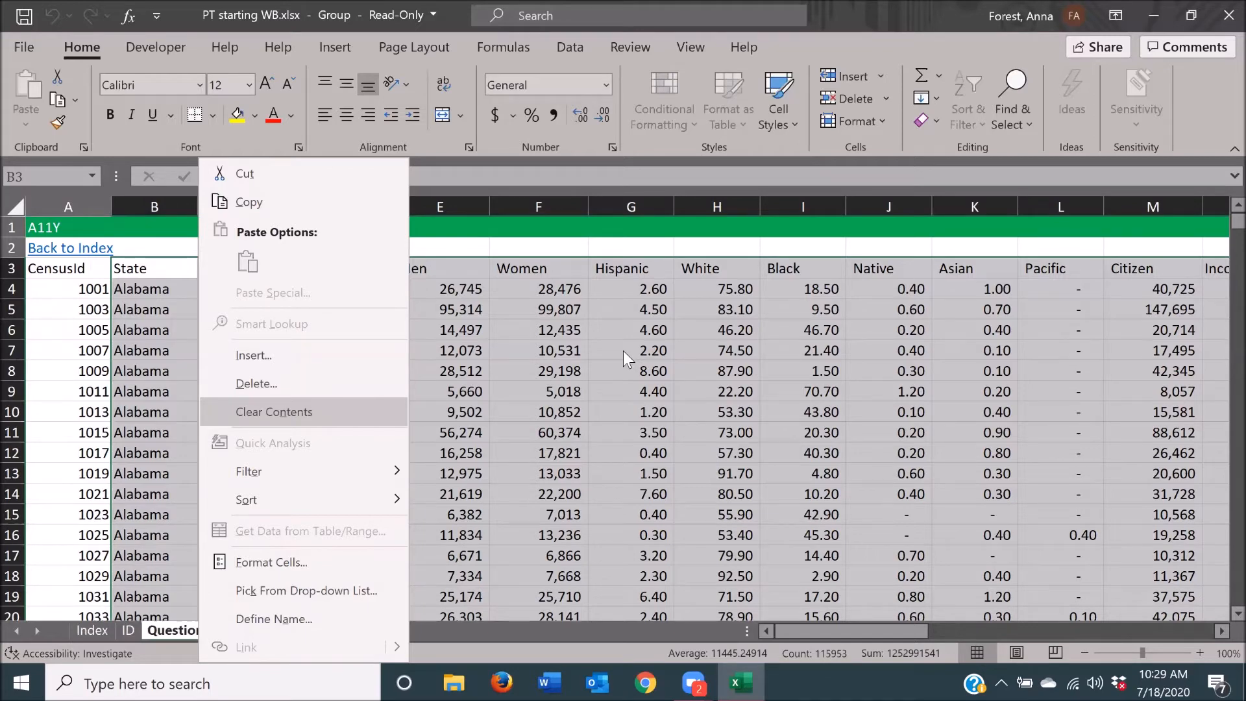
key("Escape")
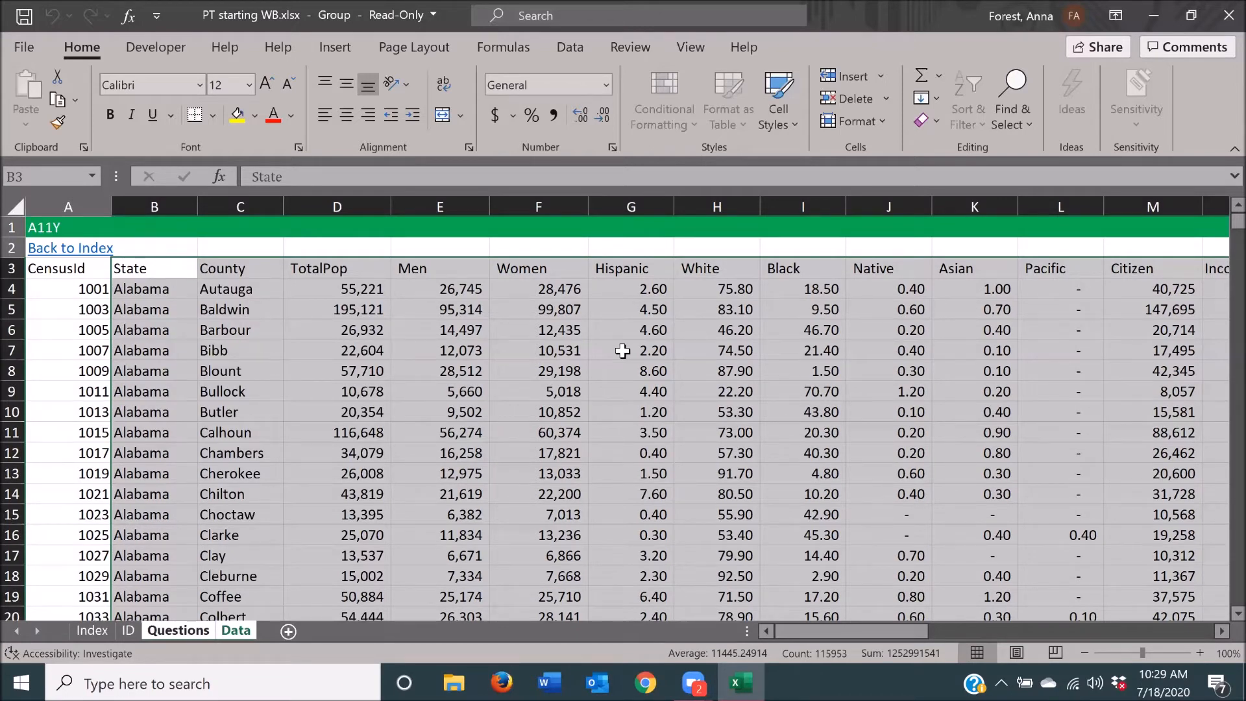
key("ctrl+Insert+f")
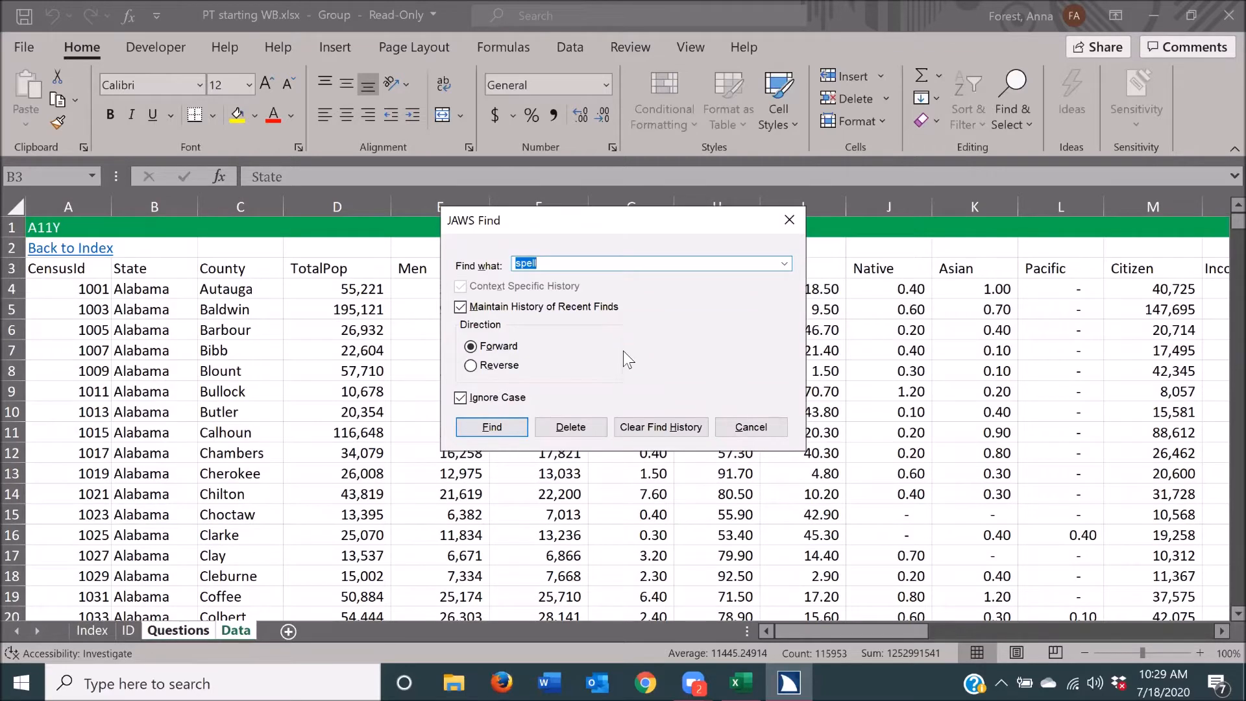
key("Escape")
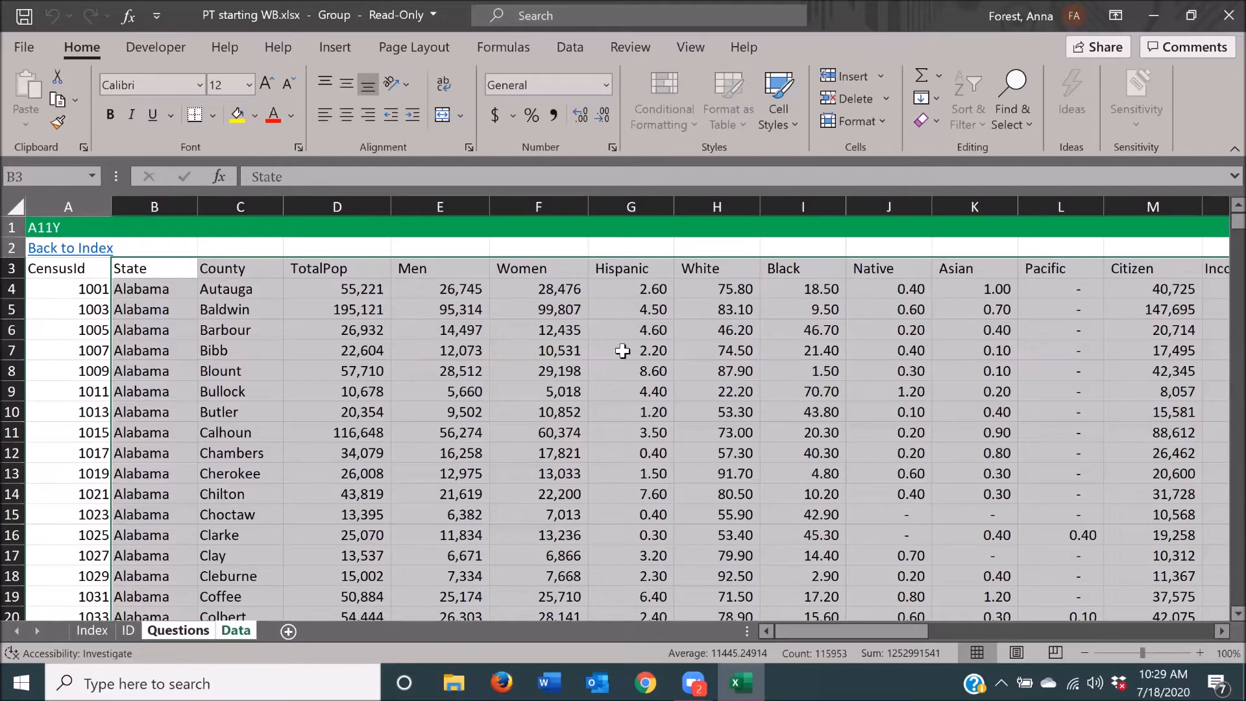
key("shift+F10")
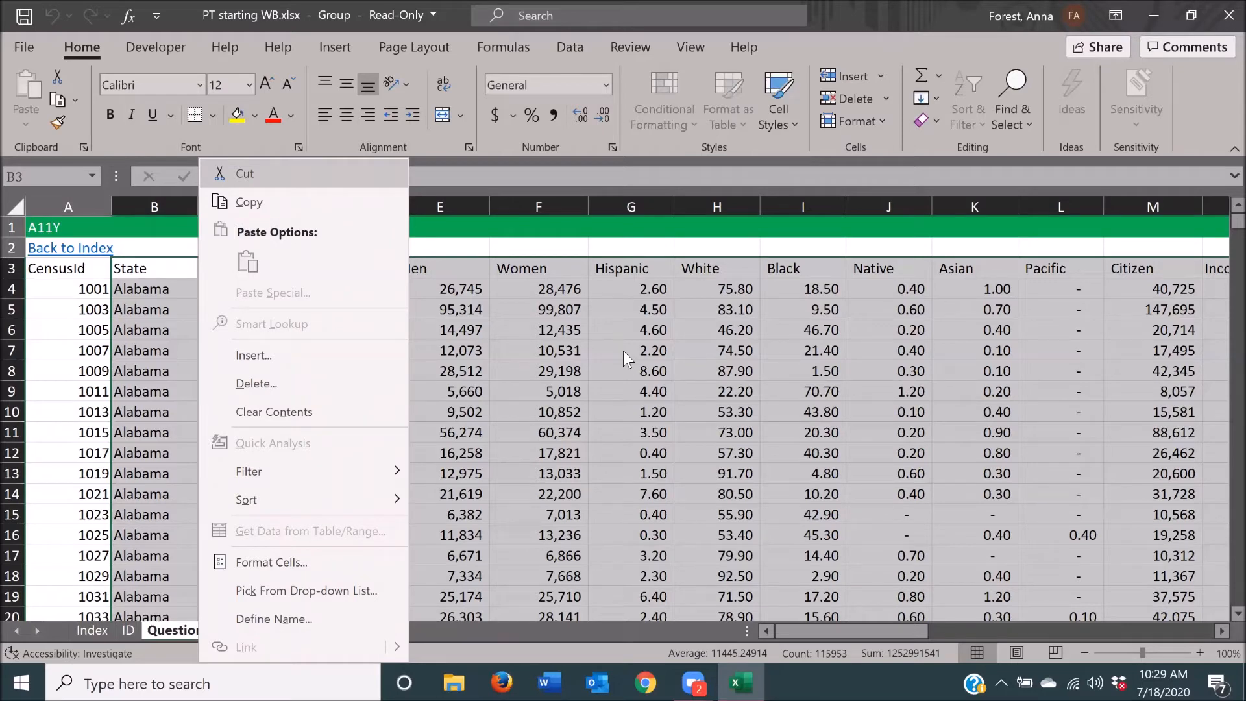
key("Escape")
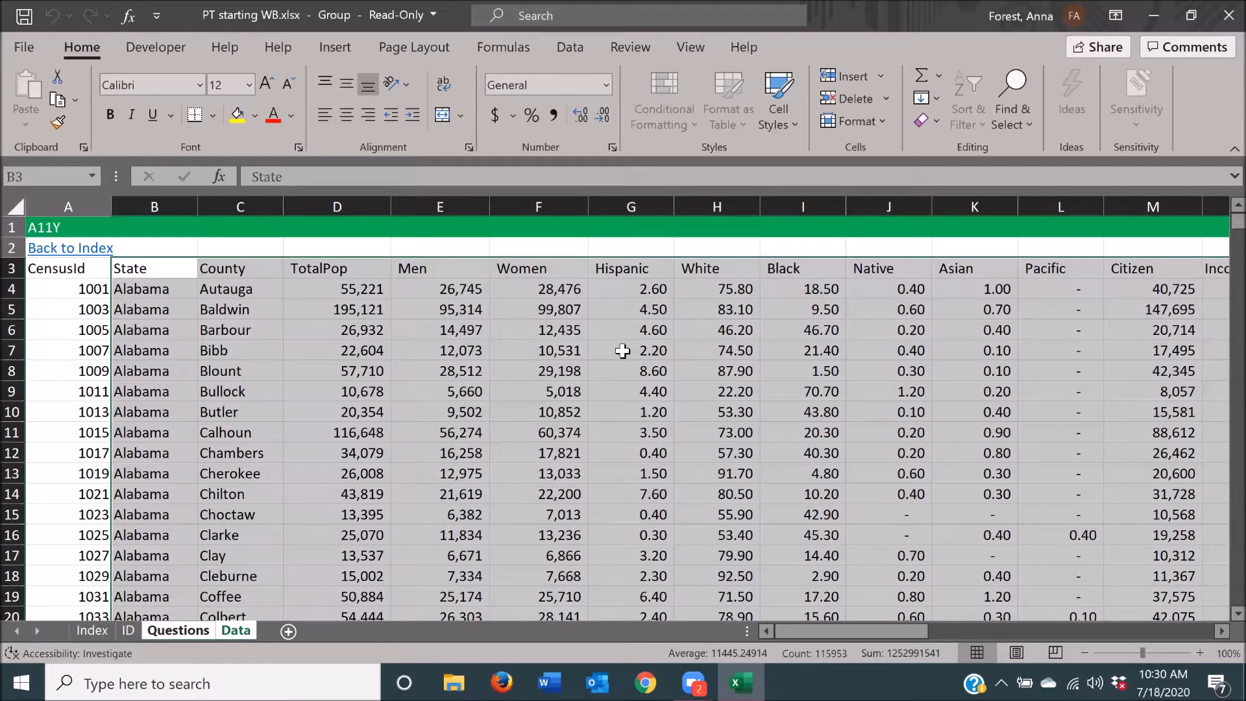
- Quit JAWS and check which commands are offered for the selected range starting at B3 without the screen reader running
key("Insert+F4")
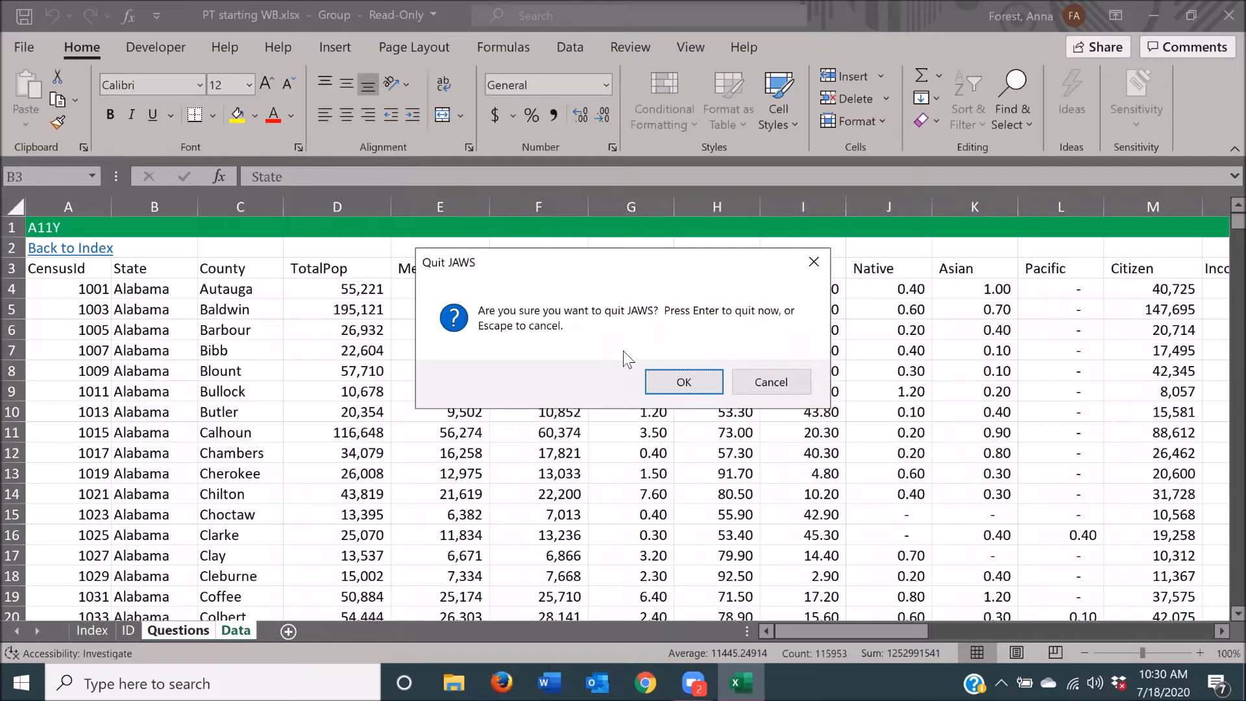
key("Return")
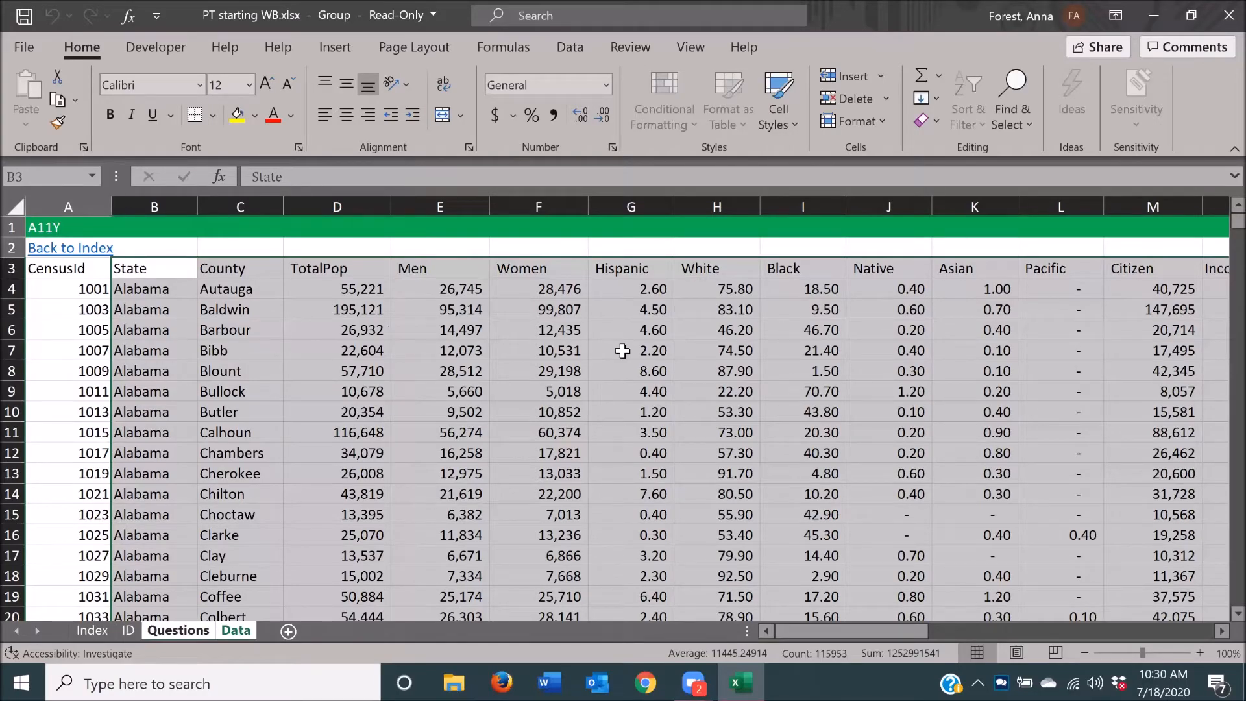
key("shift+F10")
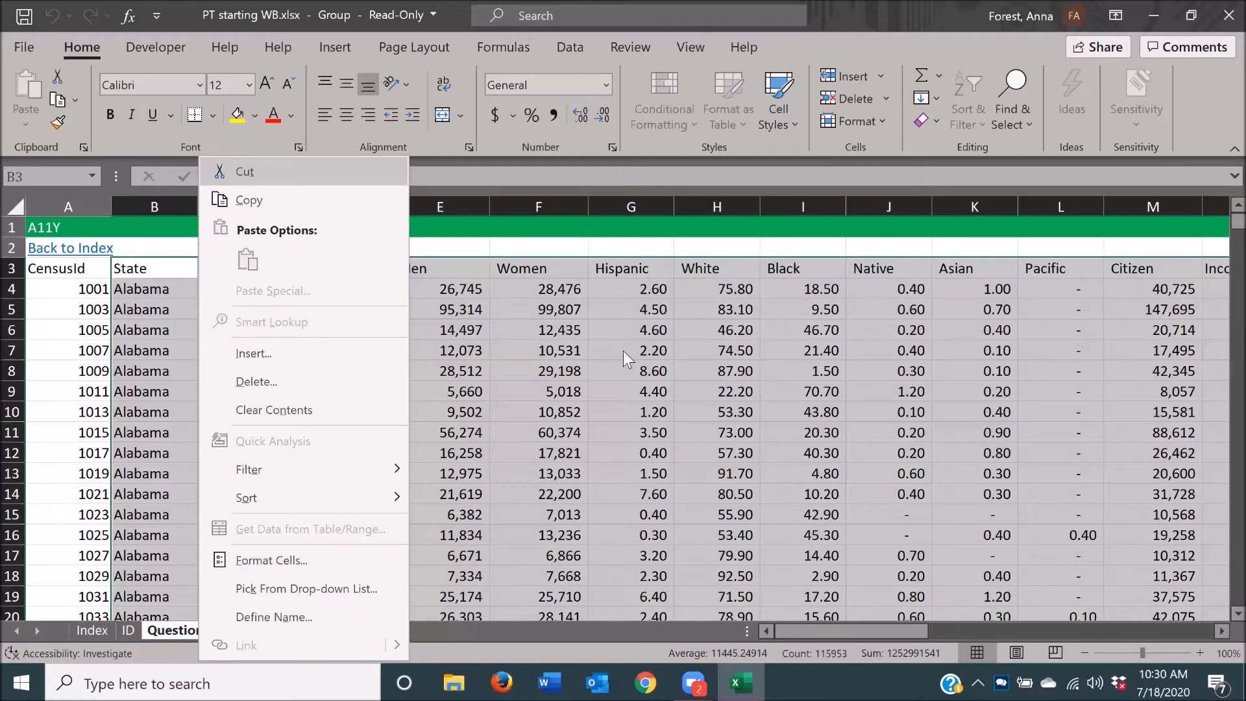
key("Escape")
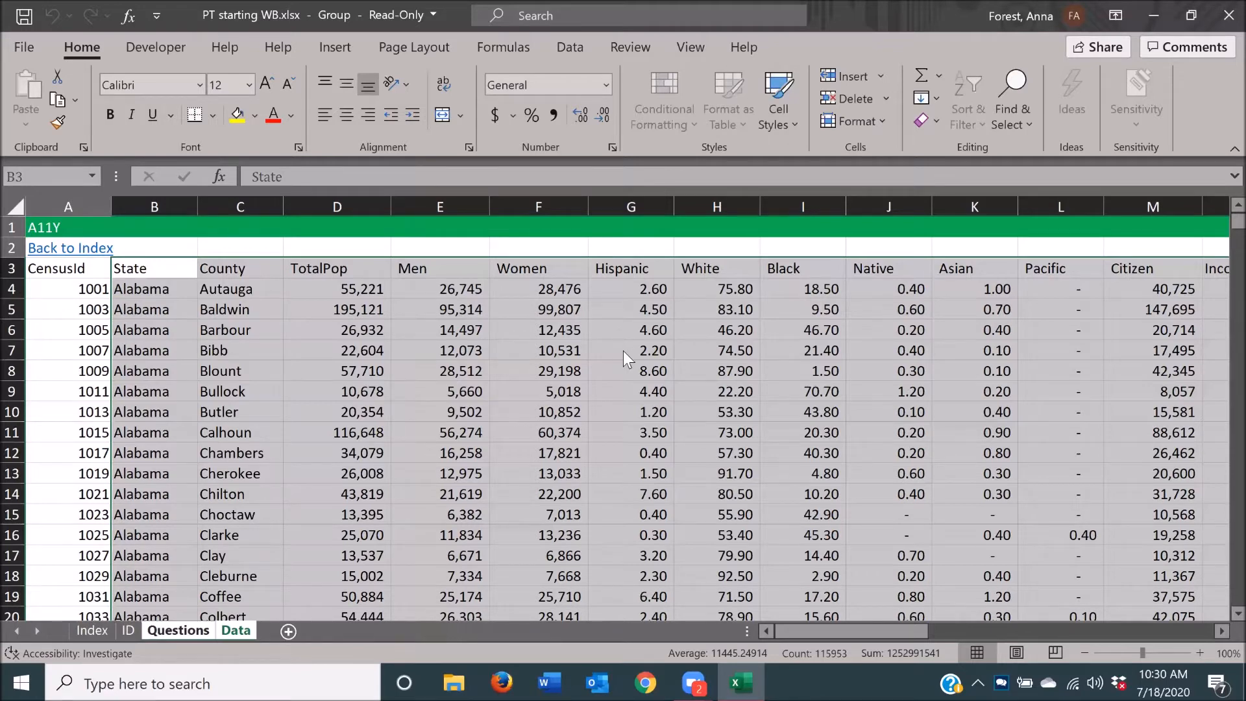
- Search Windows for JAWS 2020 and start it
key("super")
type("jaws")
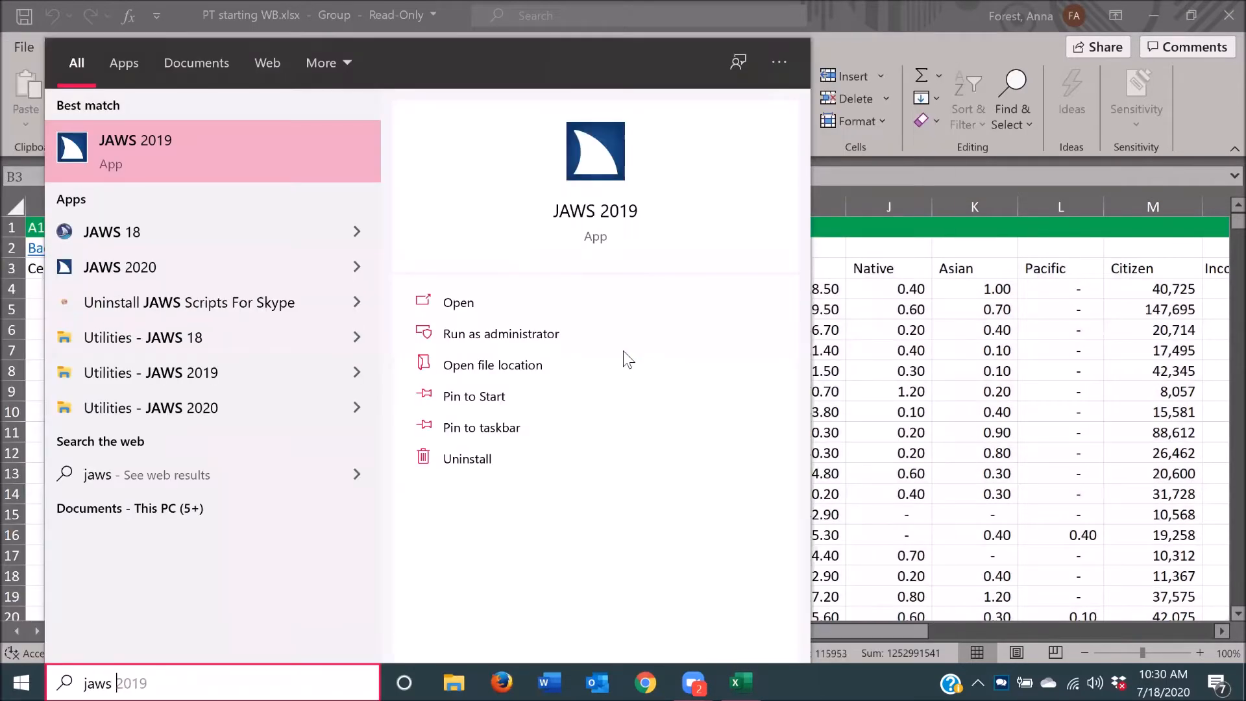
type(" 2020")
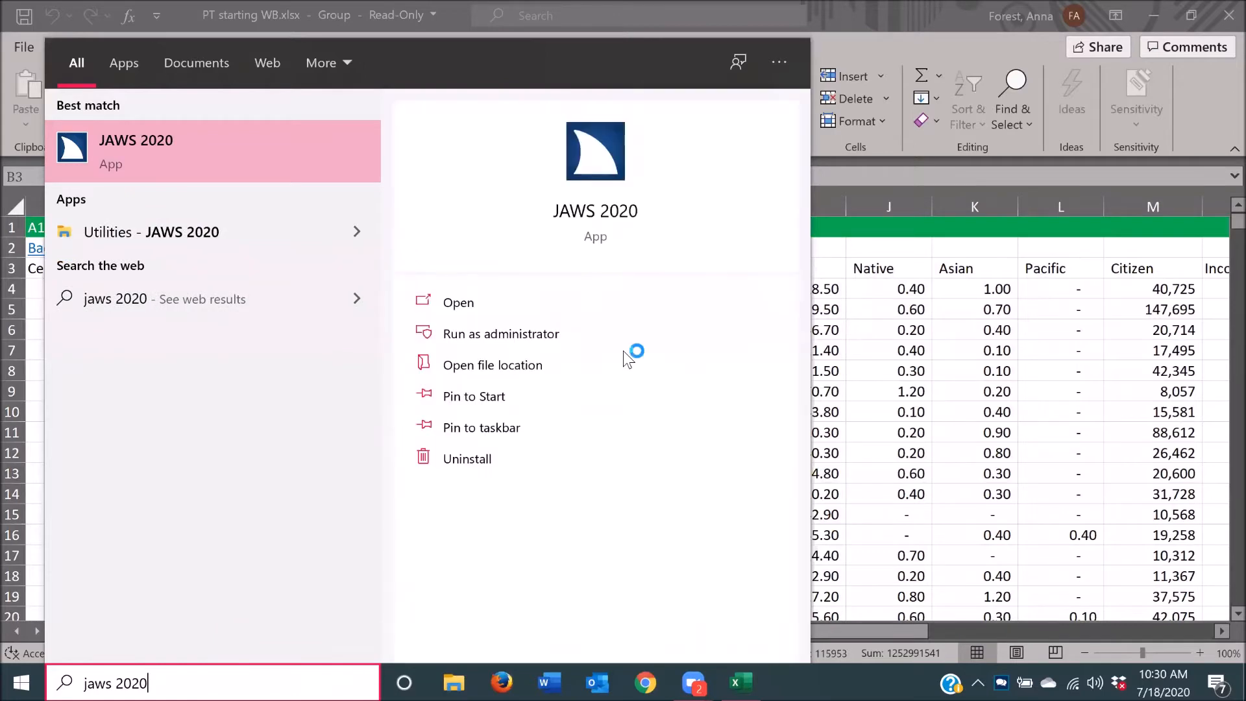
key("Return")
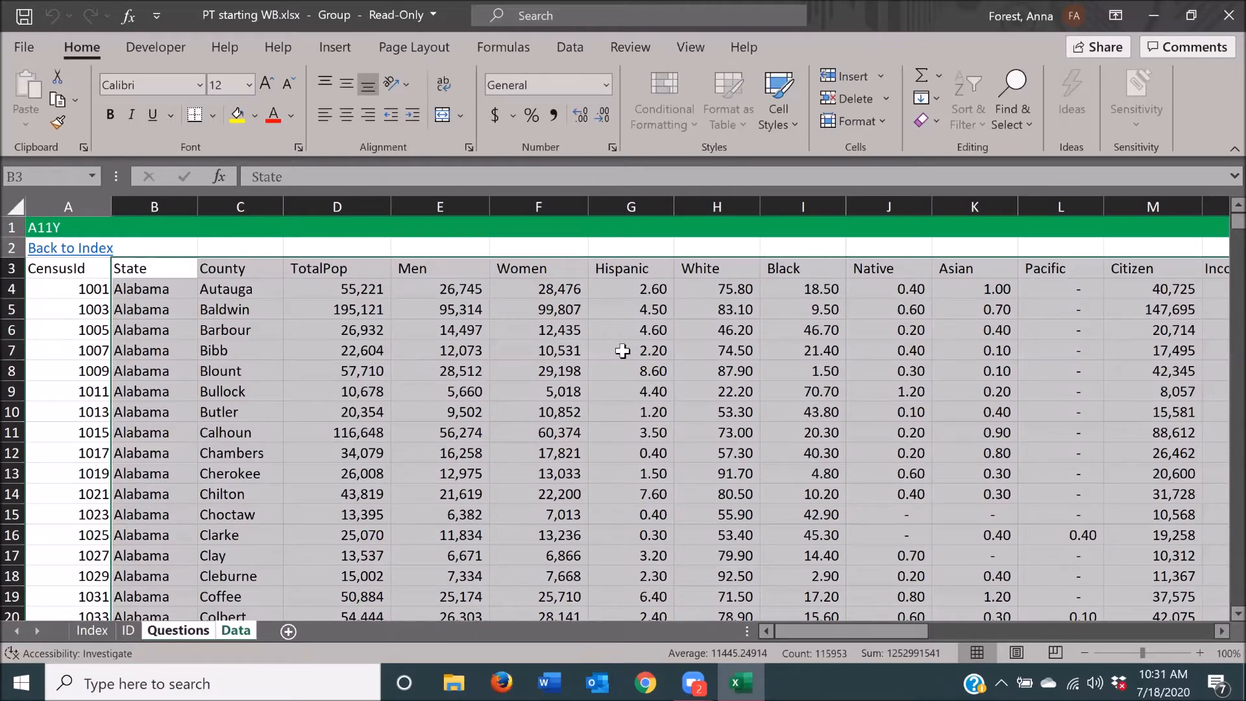
- Save the workbook as Copy of PT starting WB.xlsx in Documents > Work > Financial Excel Accessibility > Accessibility Testing, replacing the existing file
key("F12")
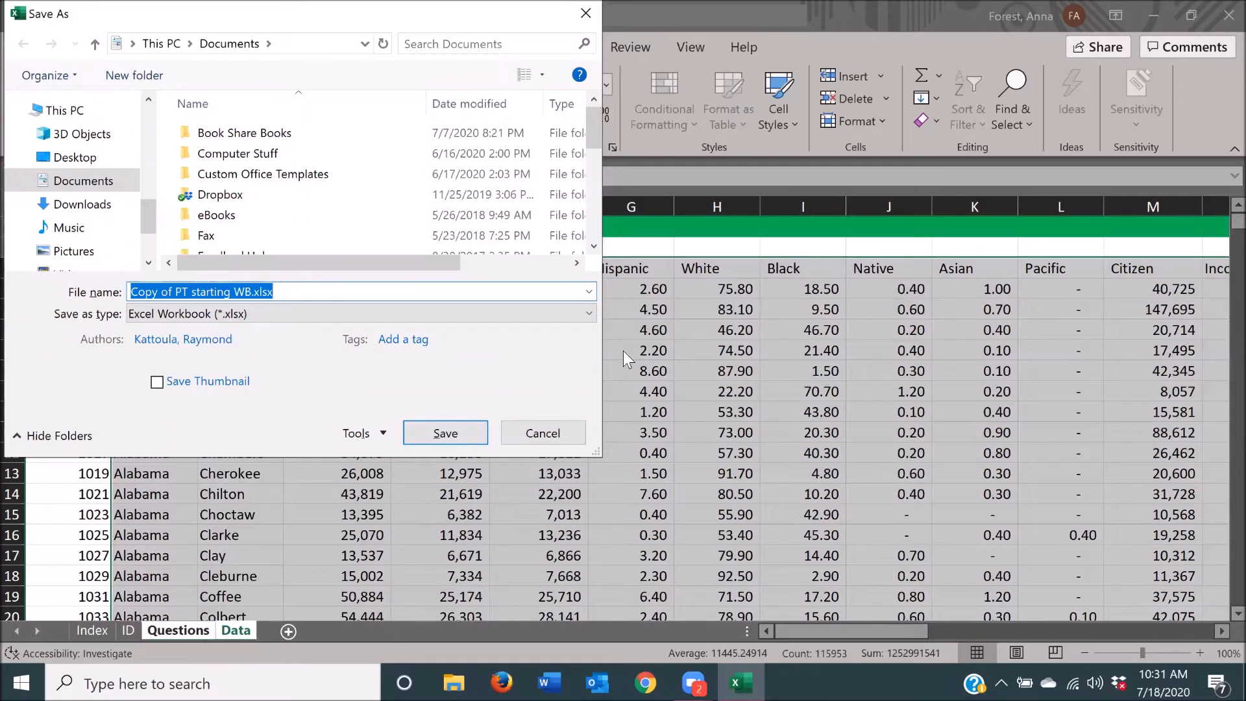
key("shift+Tab")
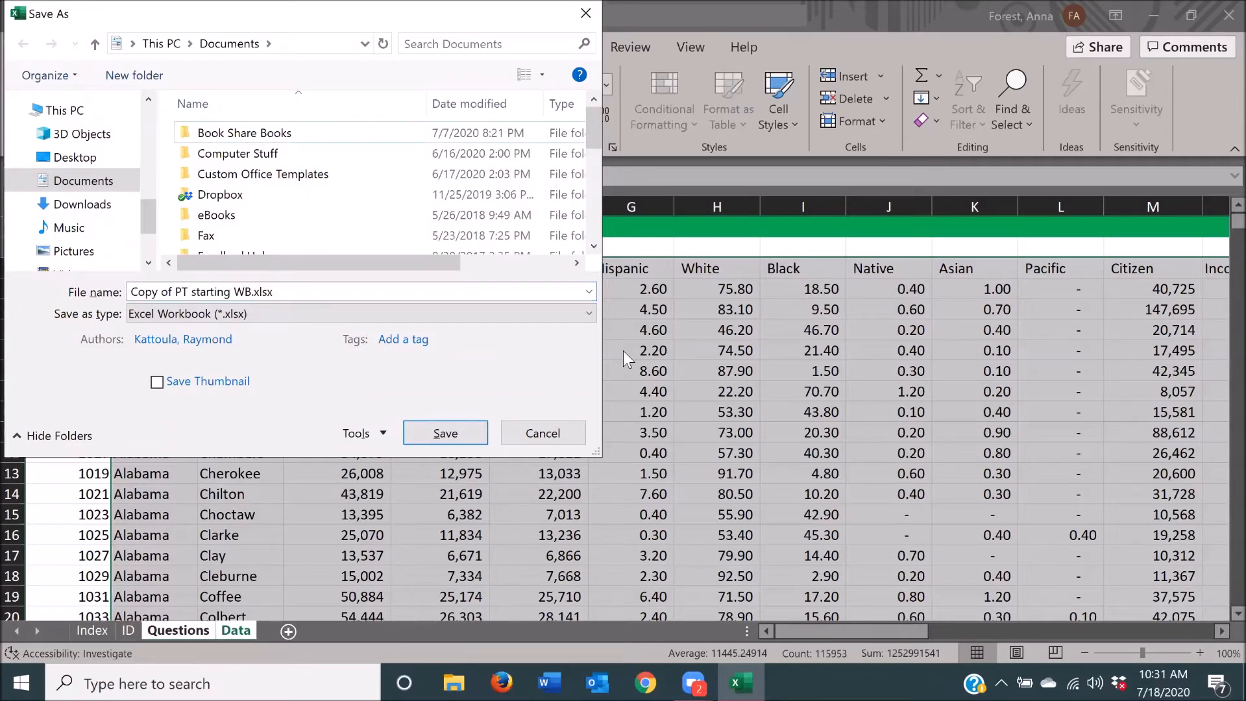
key("w")
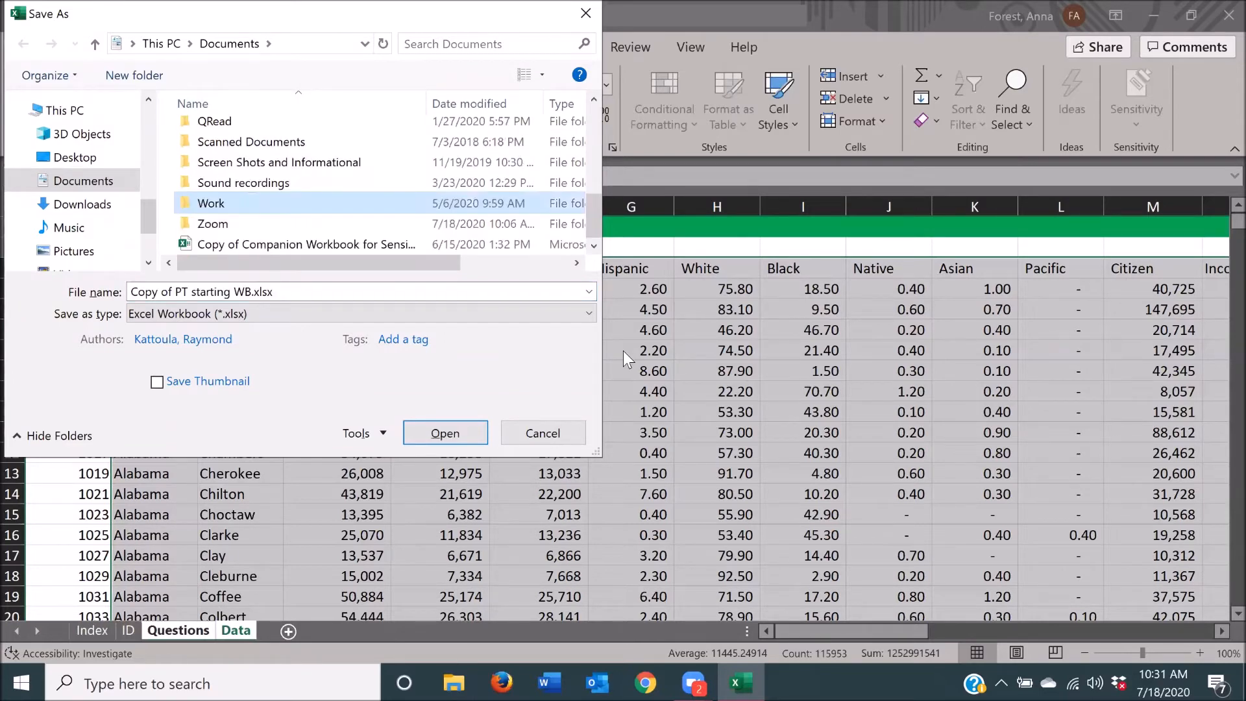
key("Down")
key("Up")
key("Return")
key("f")
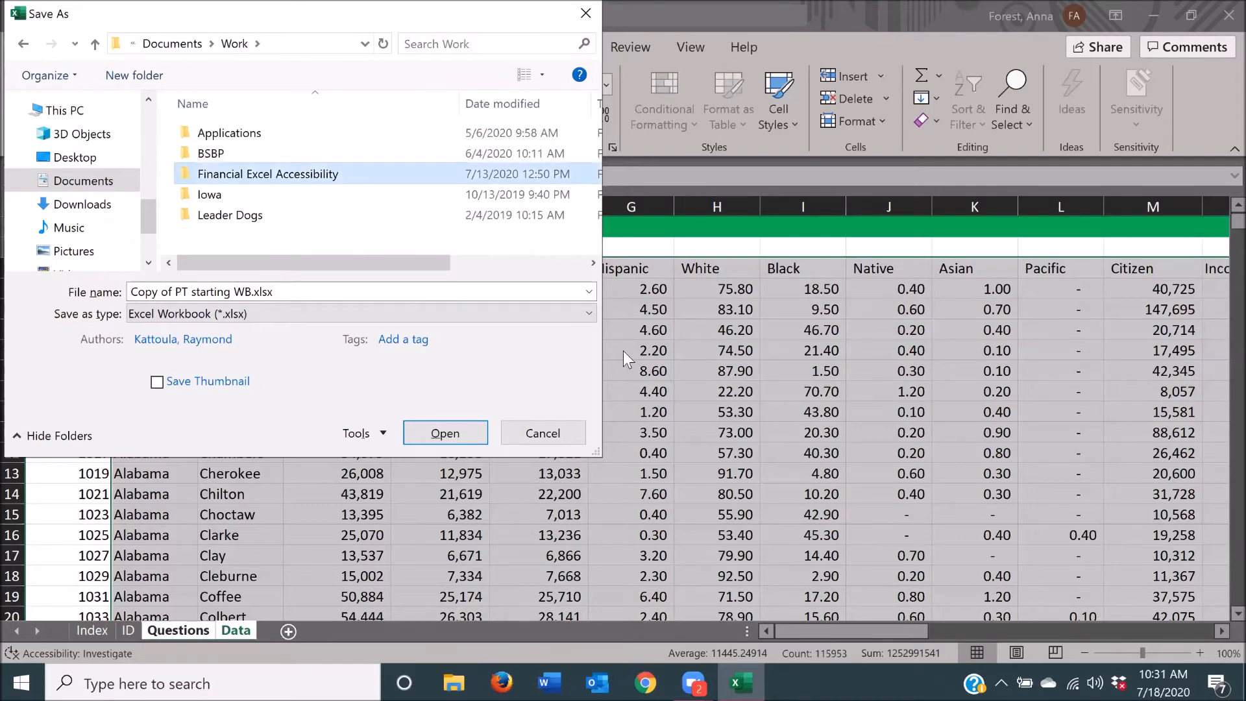
key("Return")
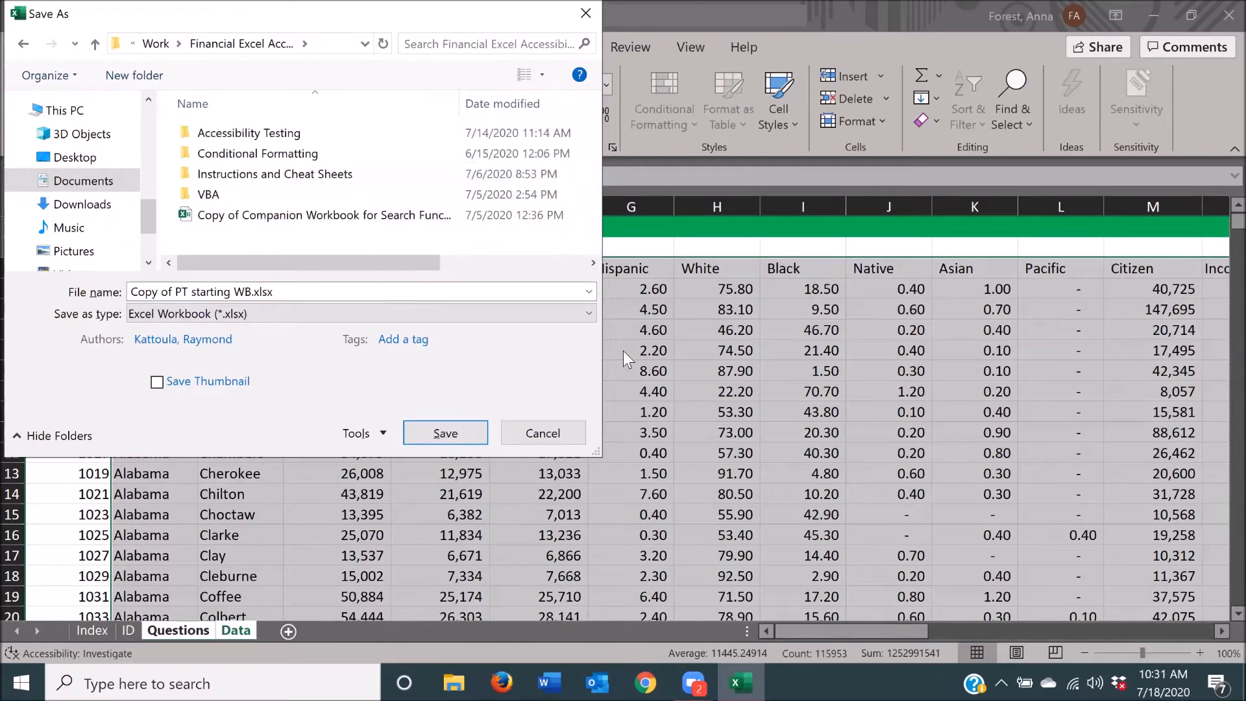
key("a")
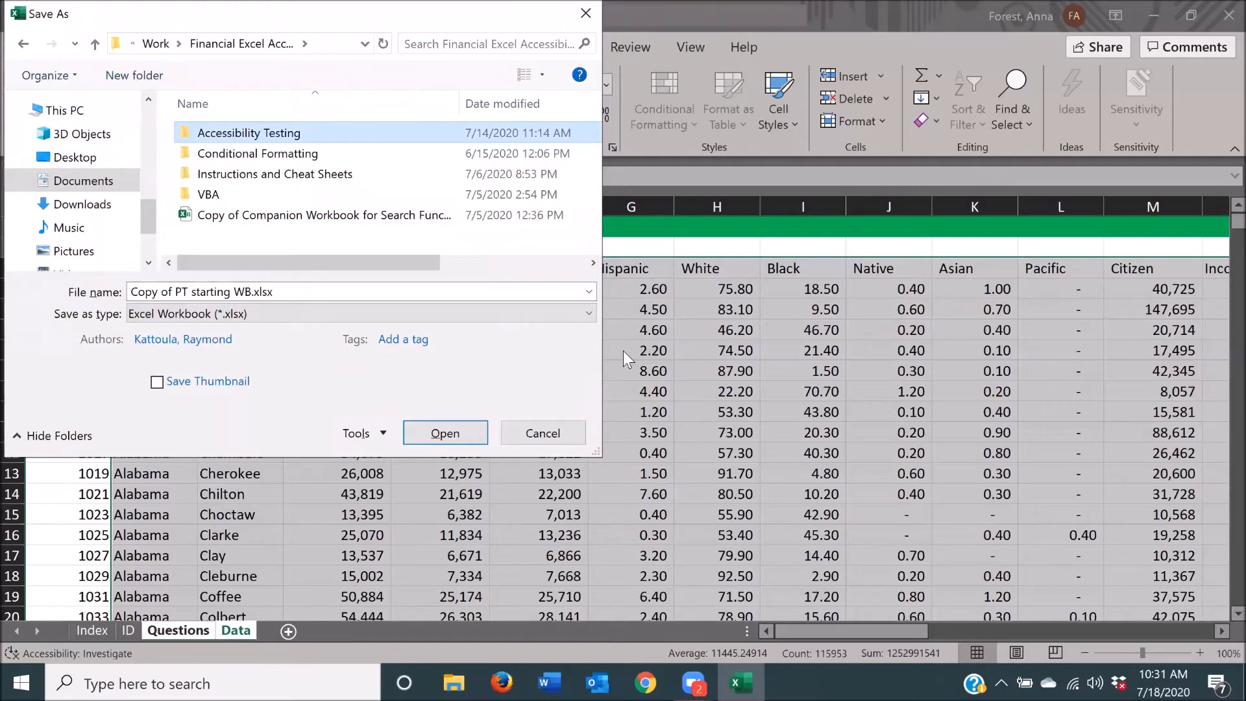
key("Return")
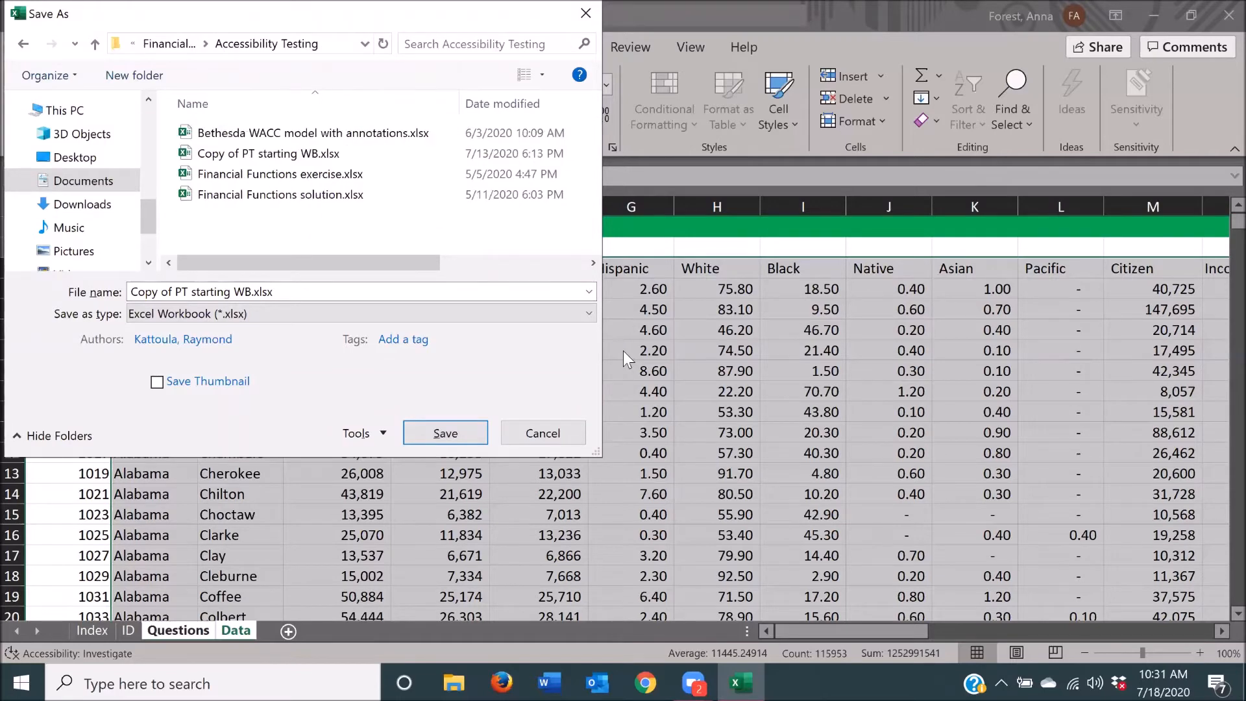
key("Return")
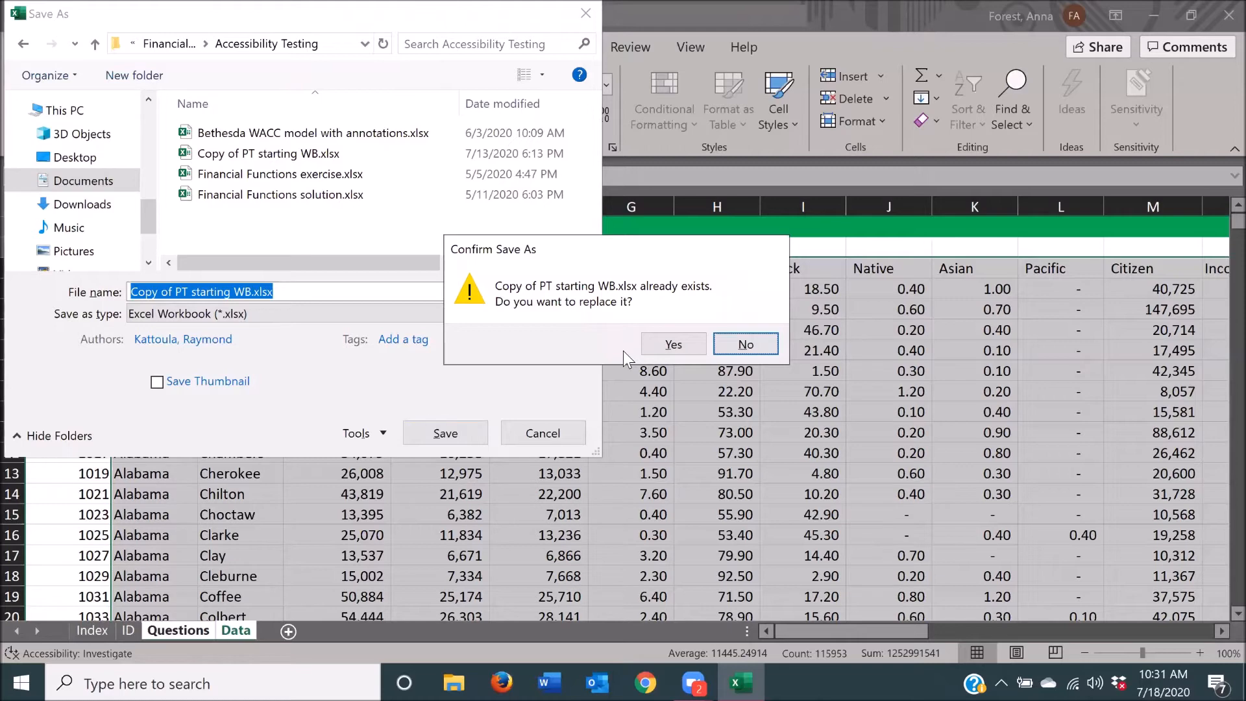
key("Left")
key("Return")
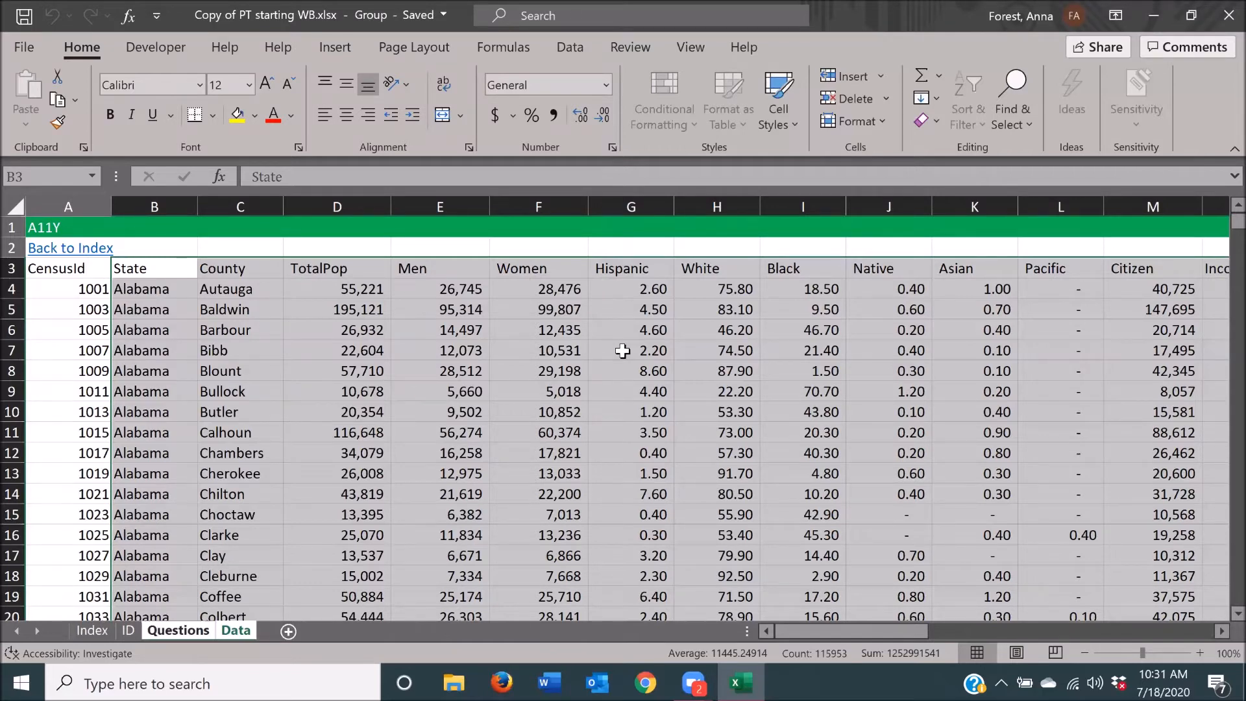
- Select the whole data table from the CensusId header in A3 and check the commands offered for it
key("ctrl+Home")
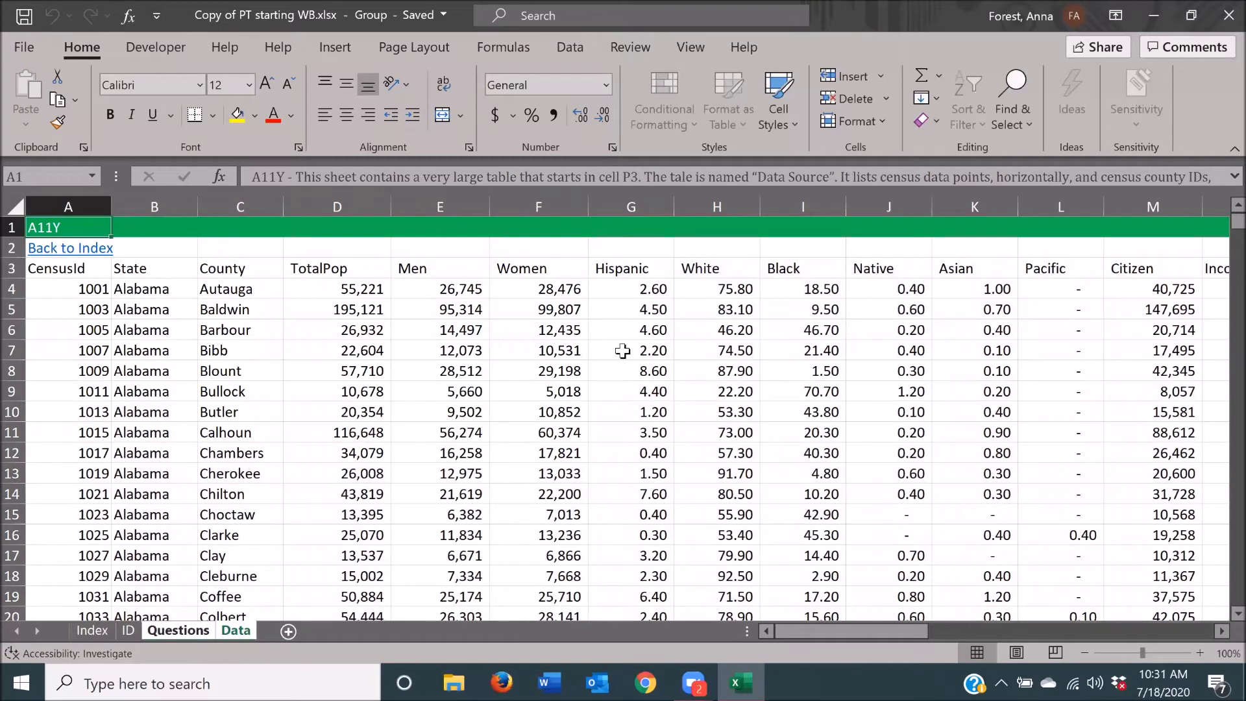
key("Down")
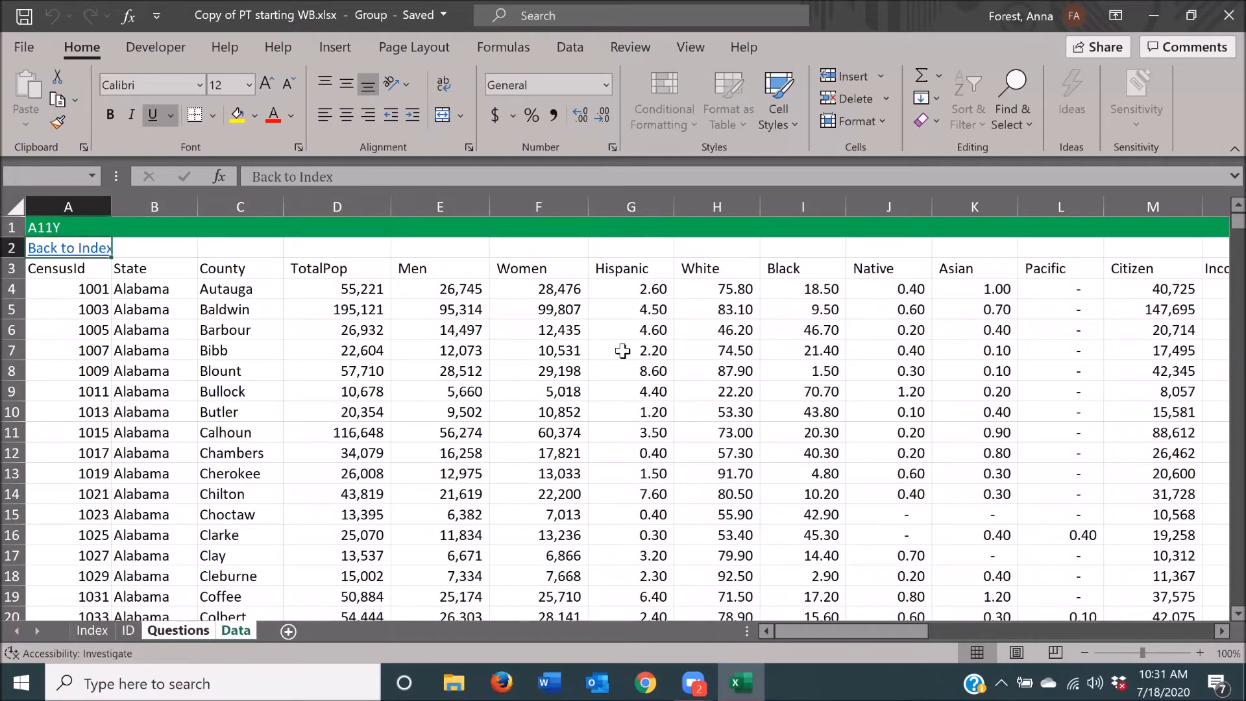
key("Down")
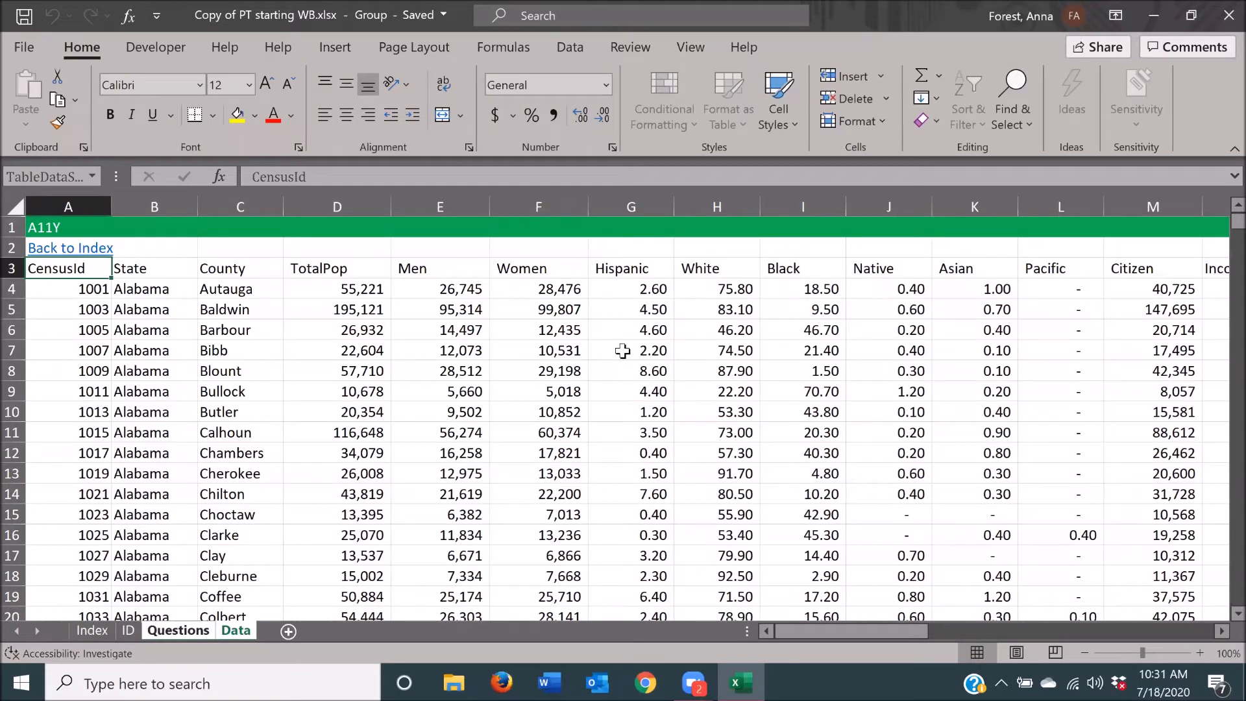
key("ctrl+a")
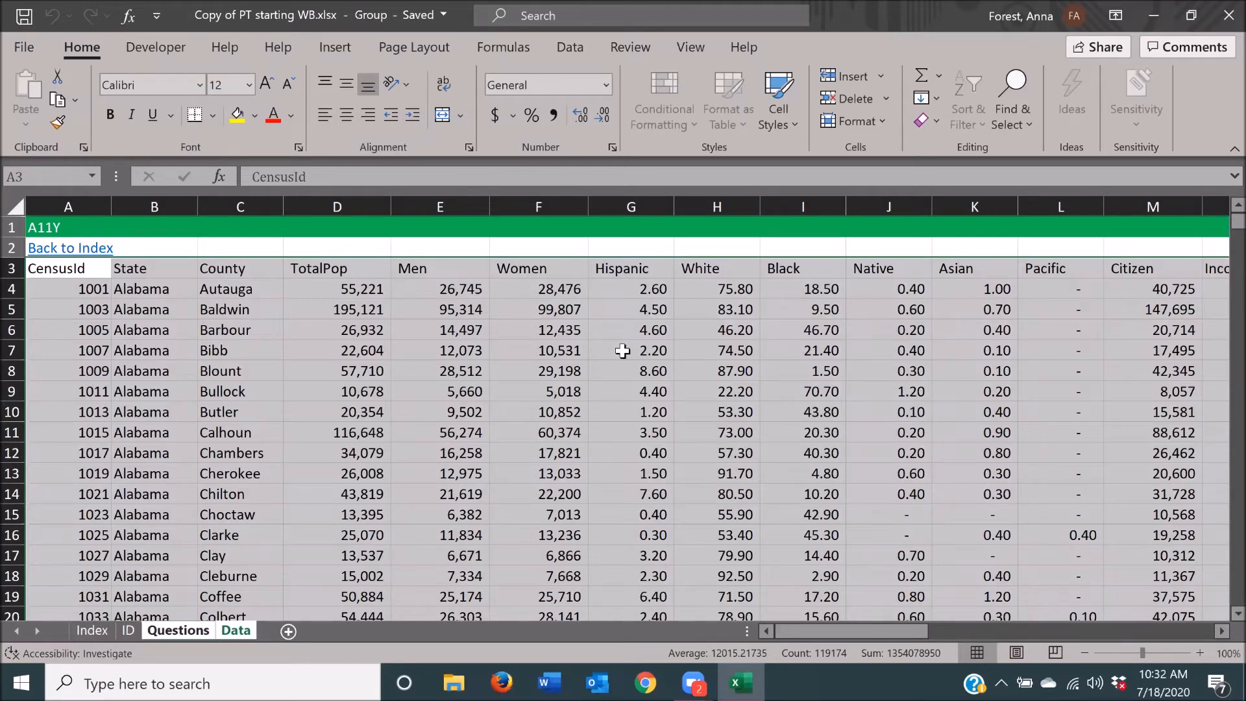
key("shift+F10")
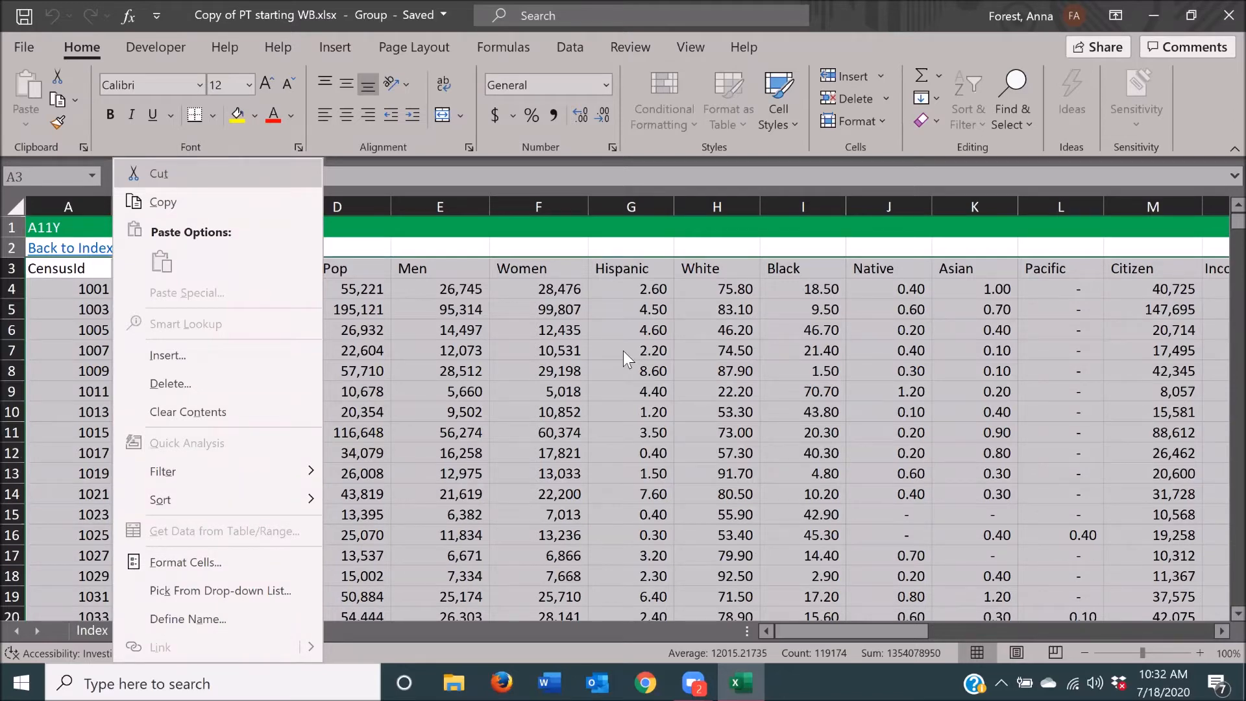
key("Escape")
- Close the workbook and, in File Explorer, open the folder Documents > Work > Financial Excel Accessibility > Accessibility Testing
key("alt+F4")
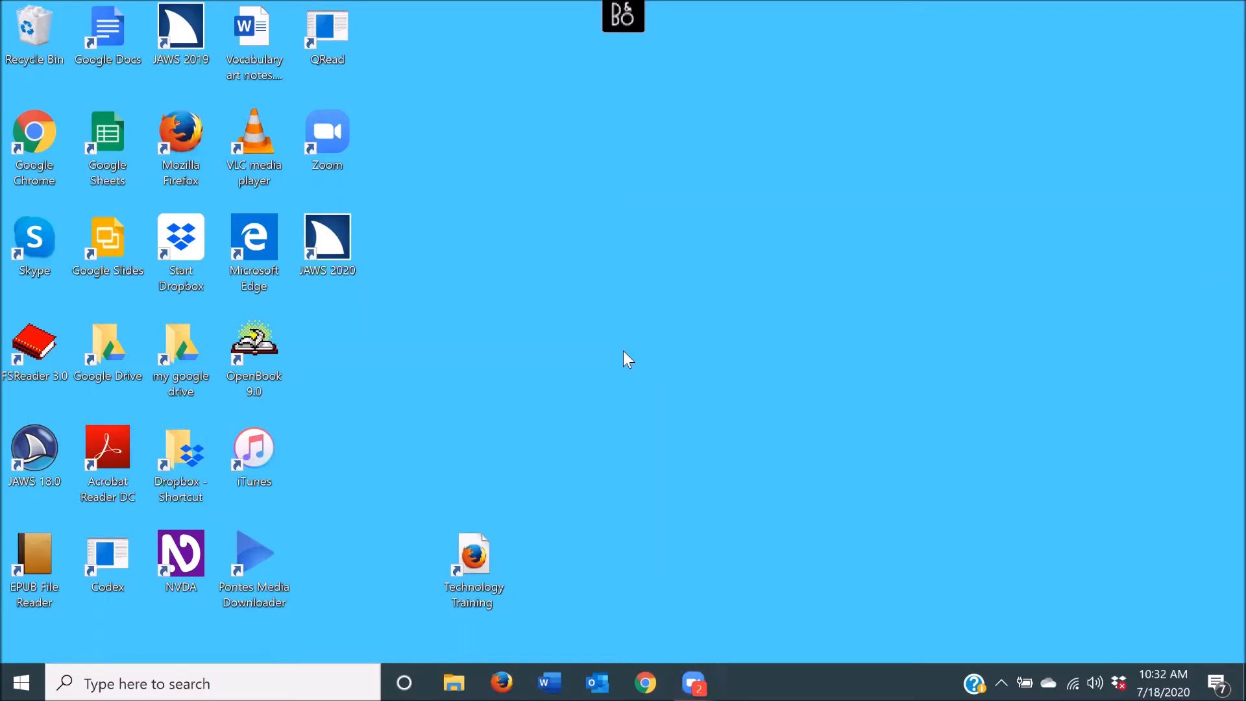
key("super+e")
key("Down")
key("Down")
key("Down")
key("Down")
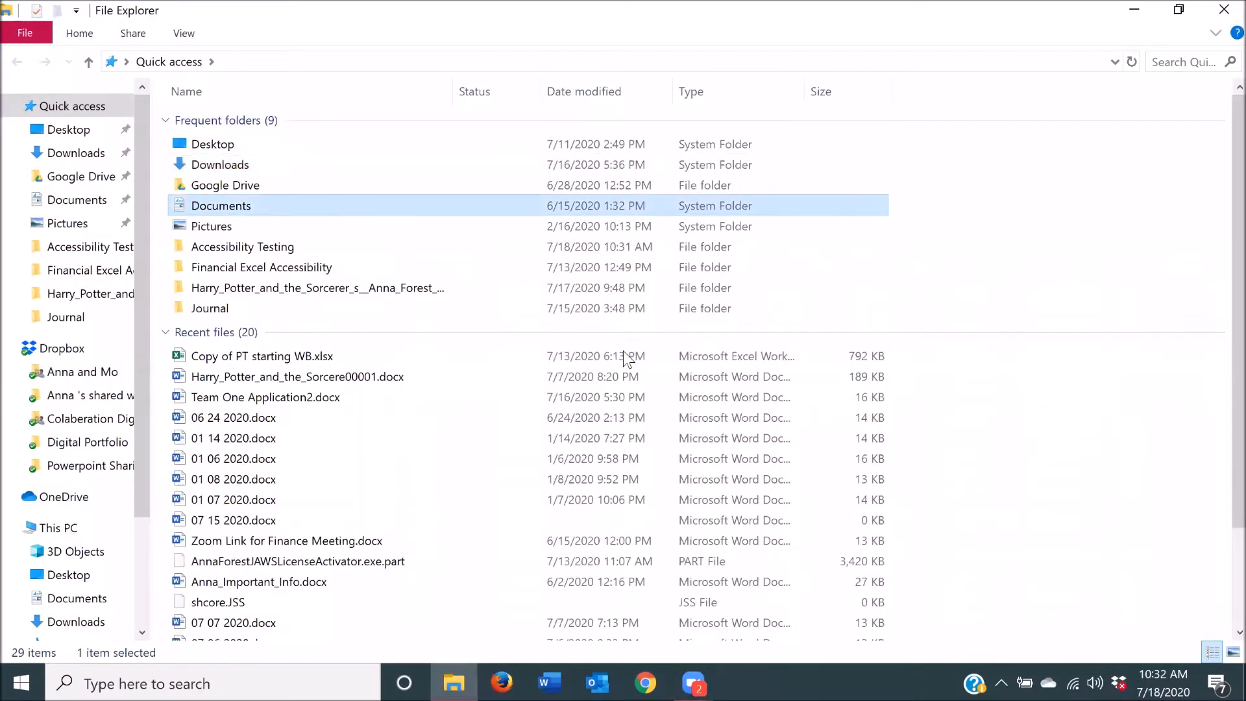
key("Return")
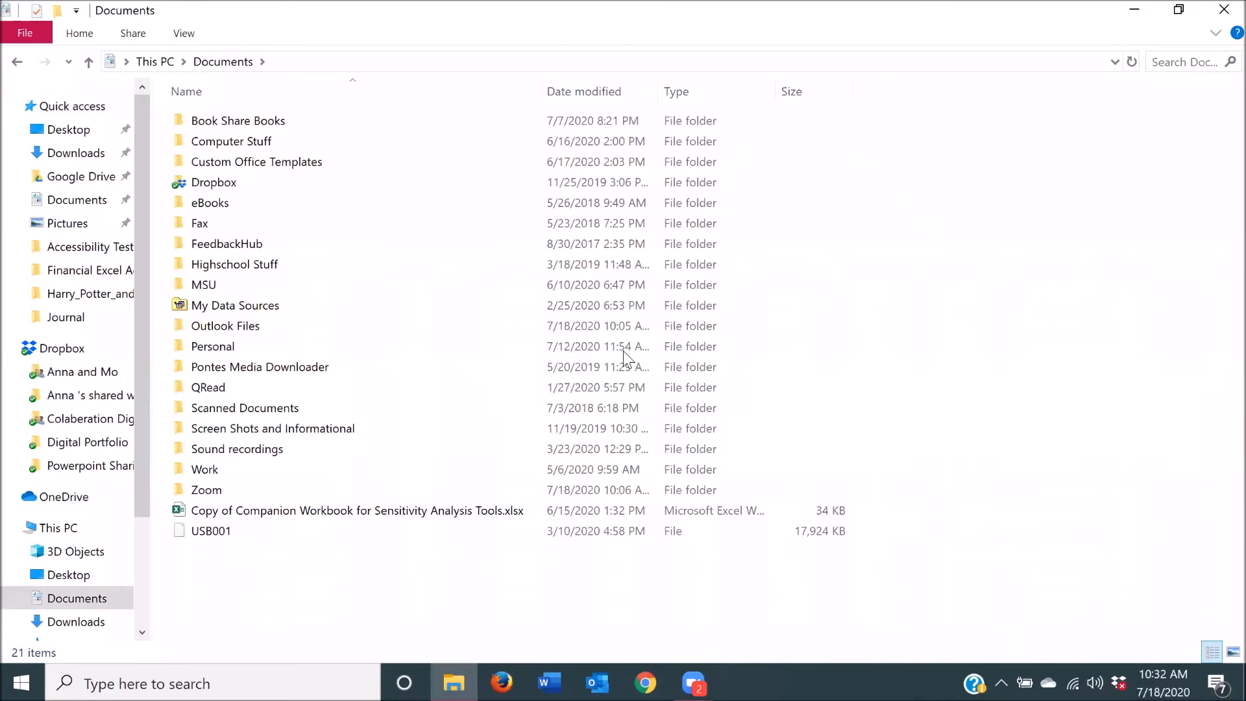
key("w")
key("Return")
key("f")
key("Return")
key("a")
key("Return")
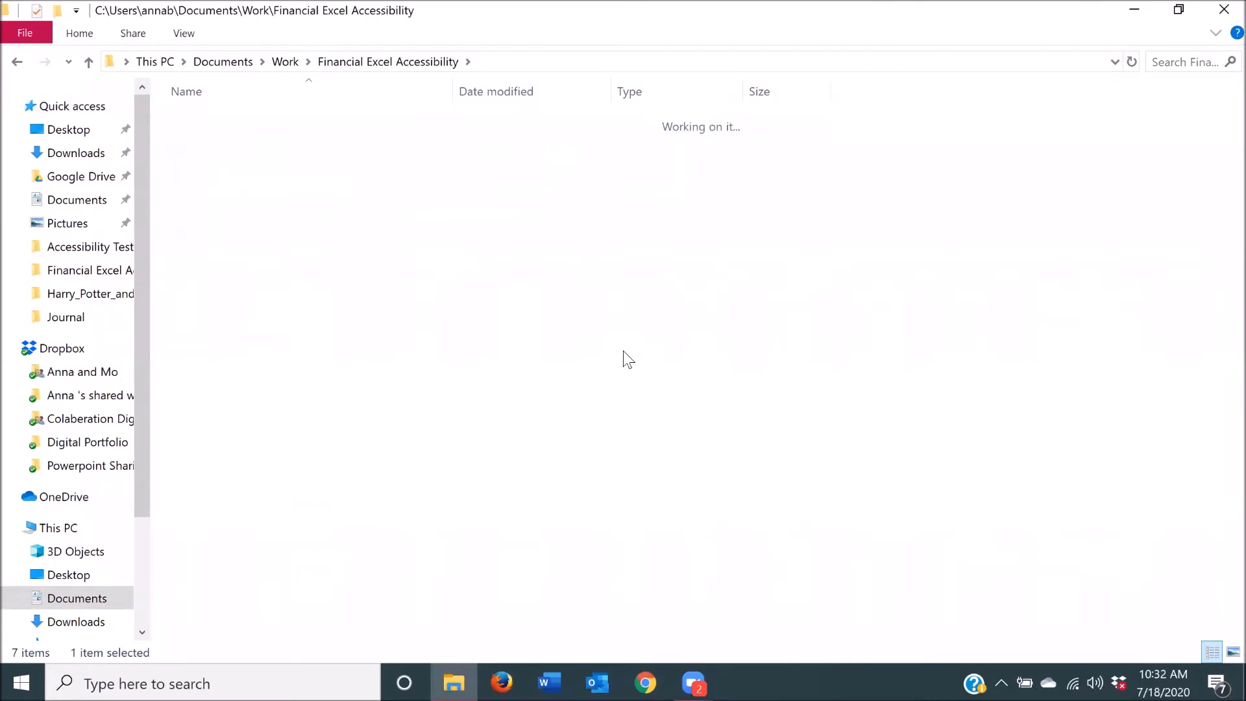
- Open Copy of PT starting WB.xlsx in Excel and check the commands offered for the range selected from B3
key("c")
key("Down")
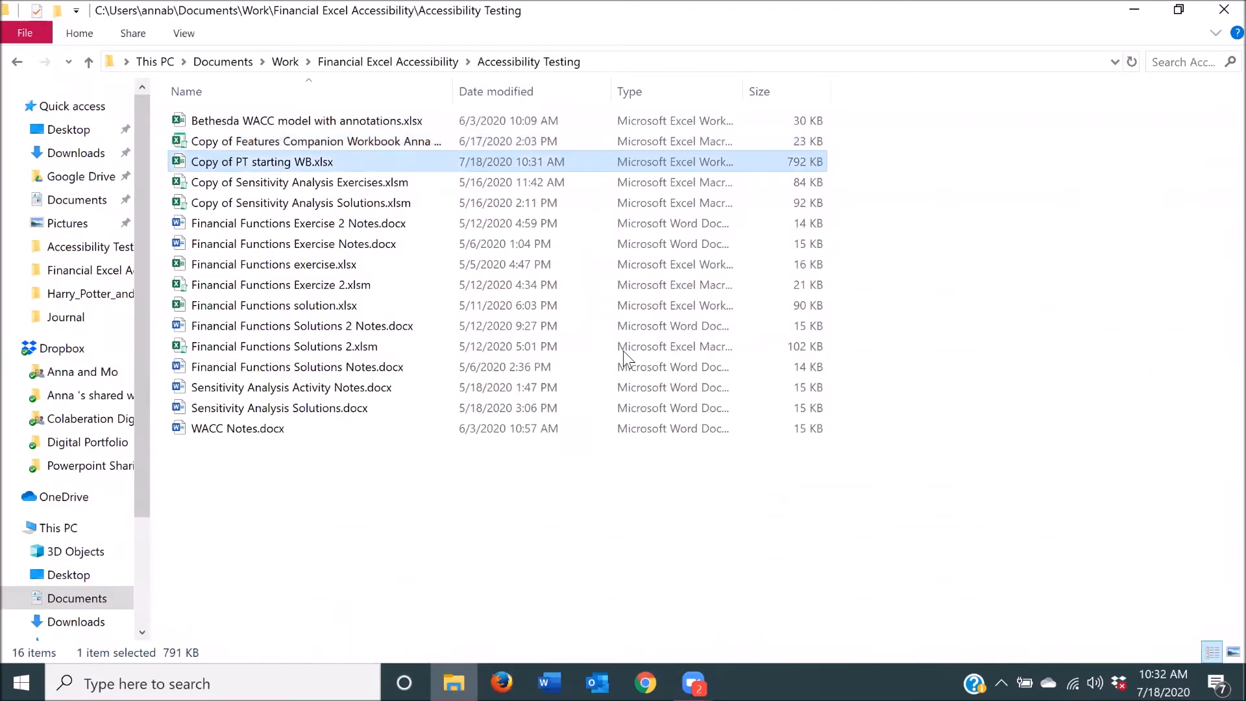
key("Down")
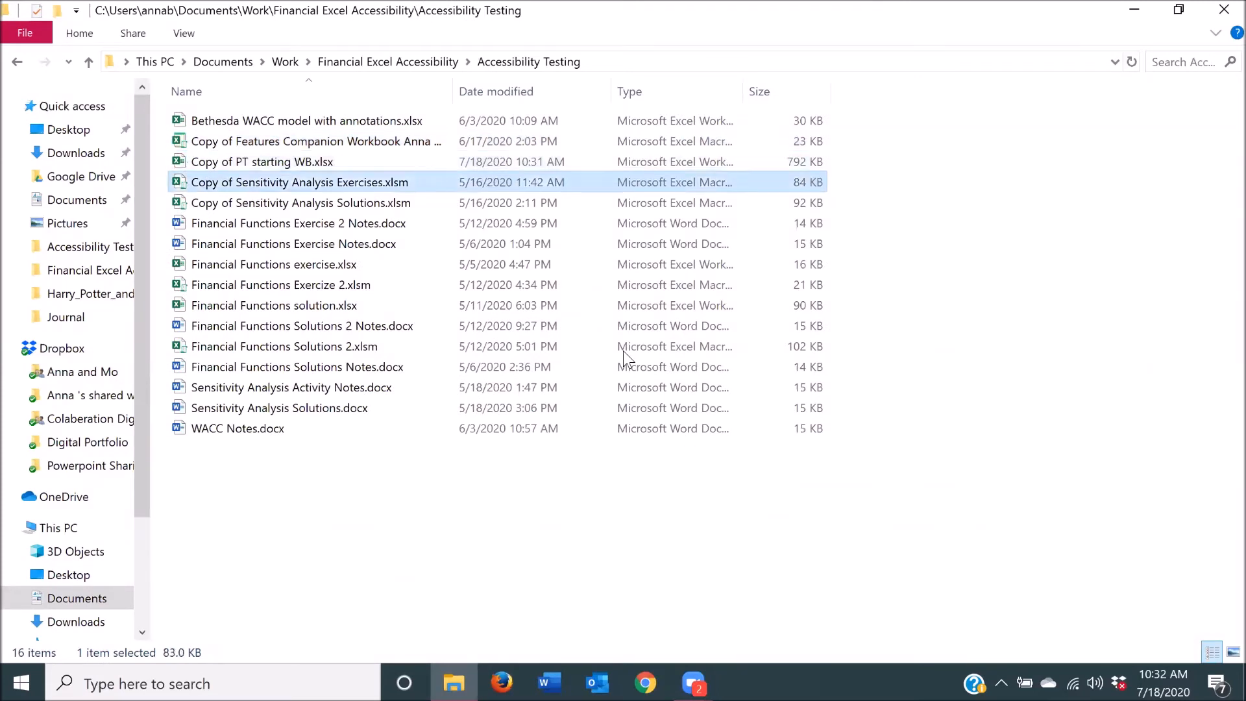
key("Up")
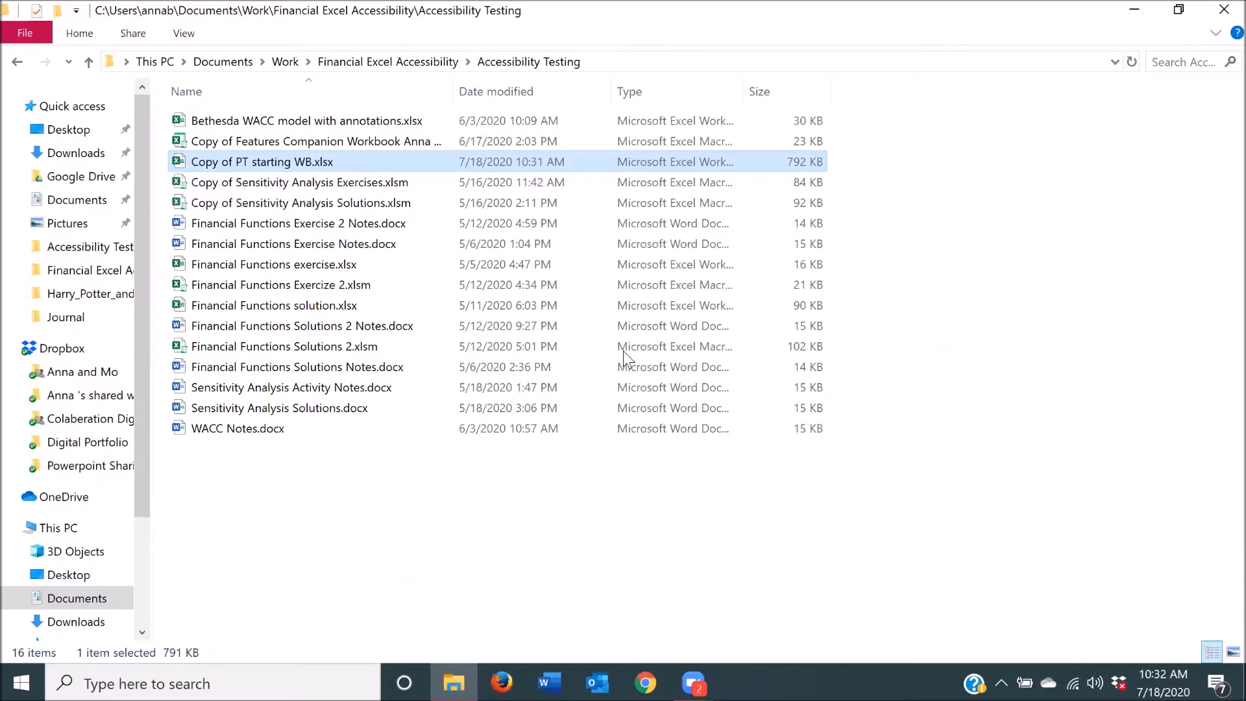
key("Return")
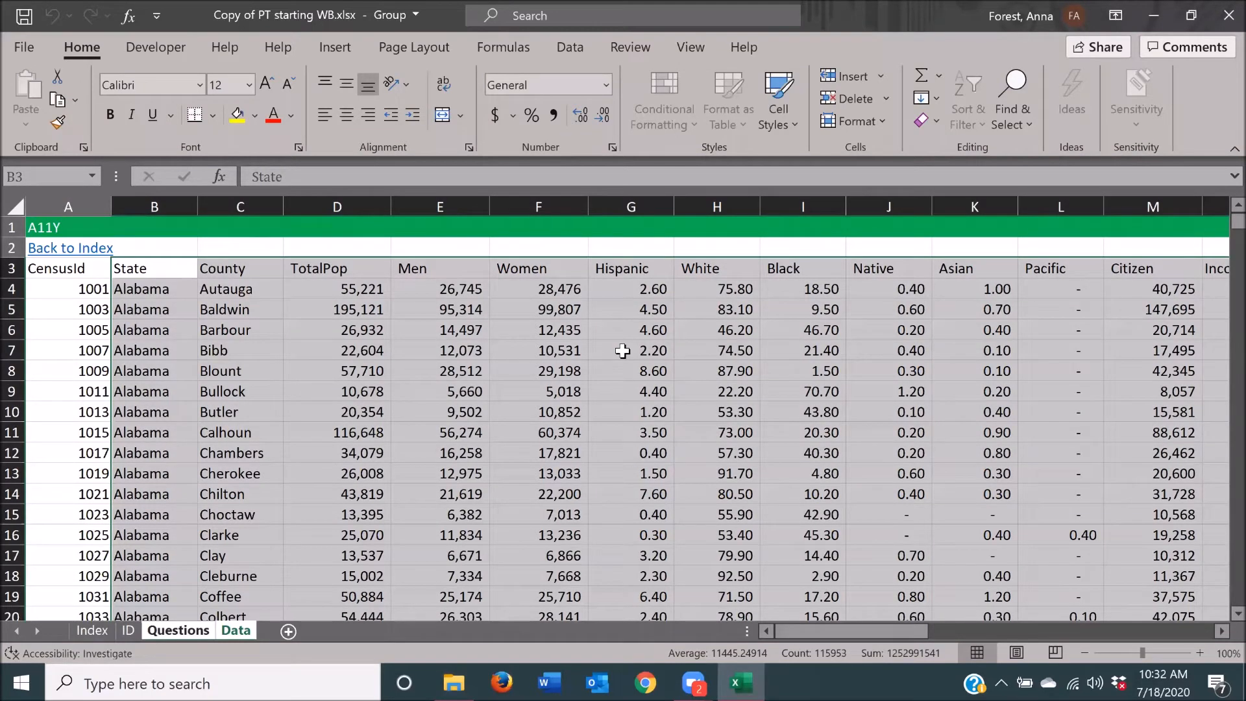
key("shift+F10")
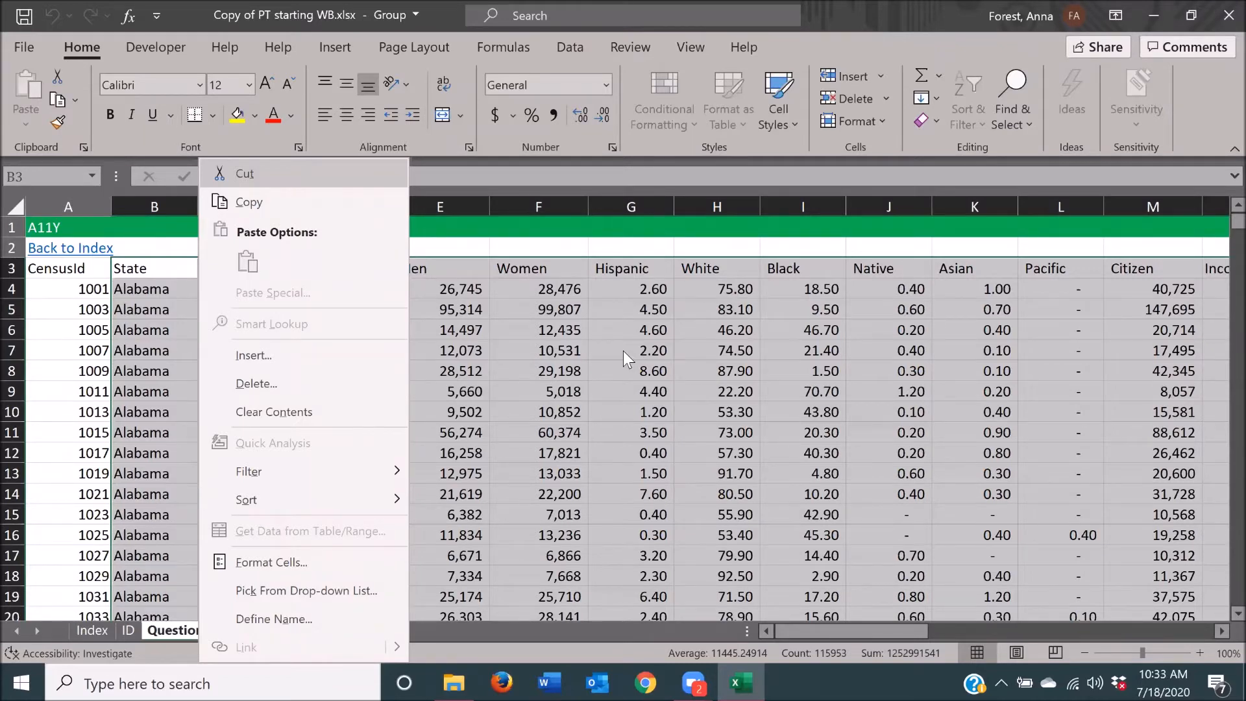
key("Escape")
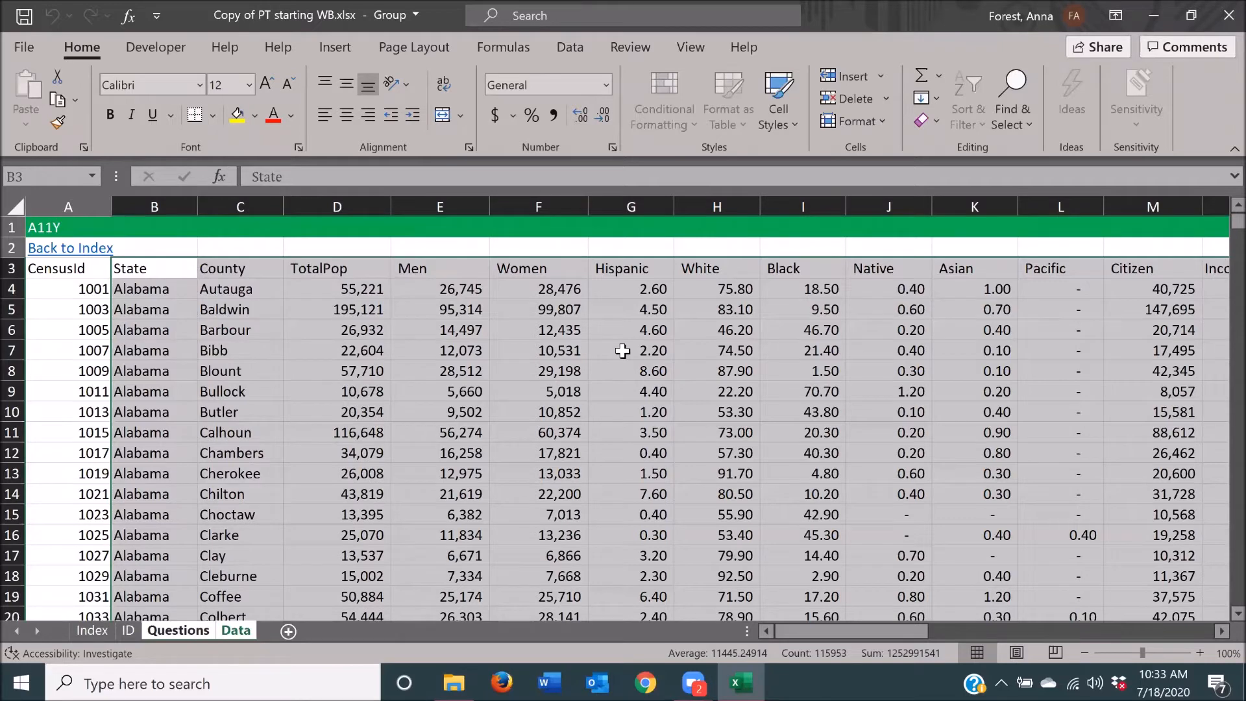
- Select the data from B4 to the last filled column and row, excluding the headers, and display the commands offered for it
key("shift+BackSpace")
key("ctrl+shift+End")
key("Down")
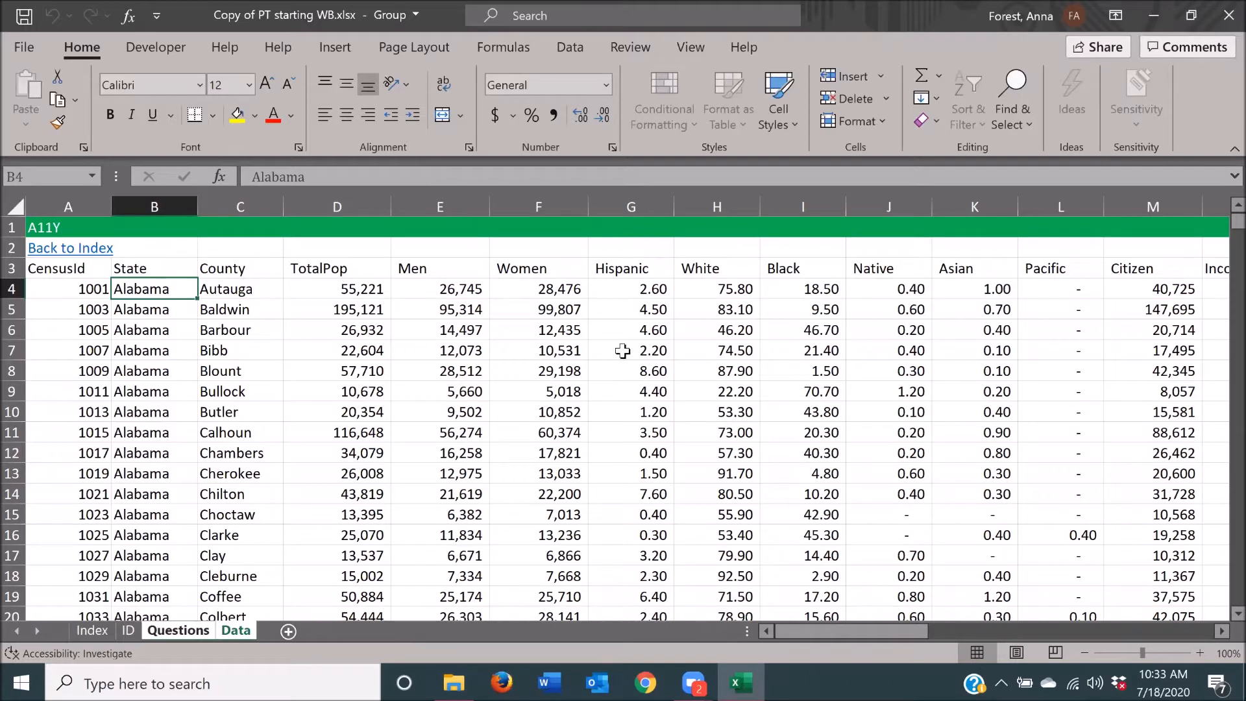
key("ctrl+shift+Right")
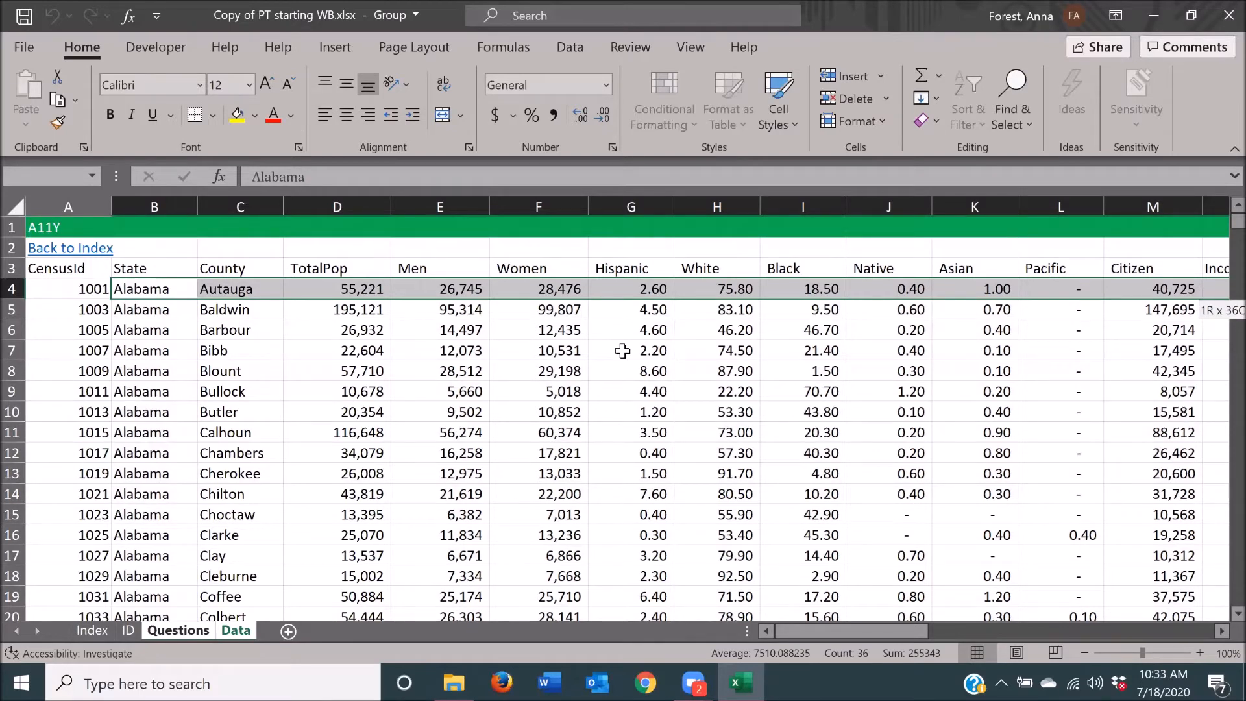
key("ctrl+shift+Down")
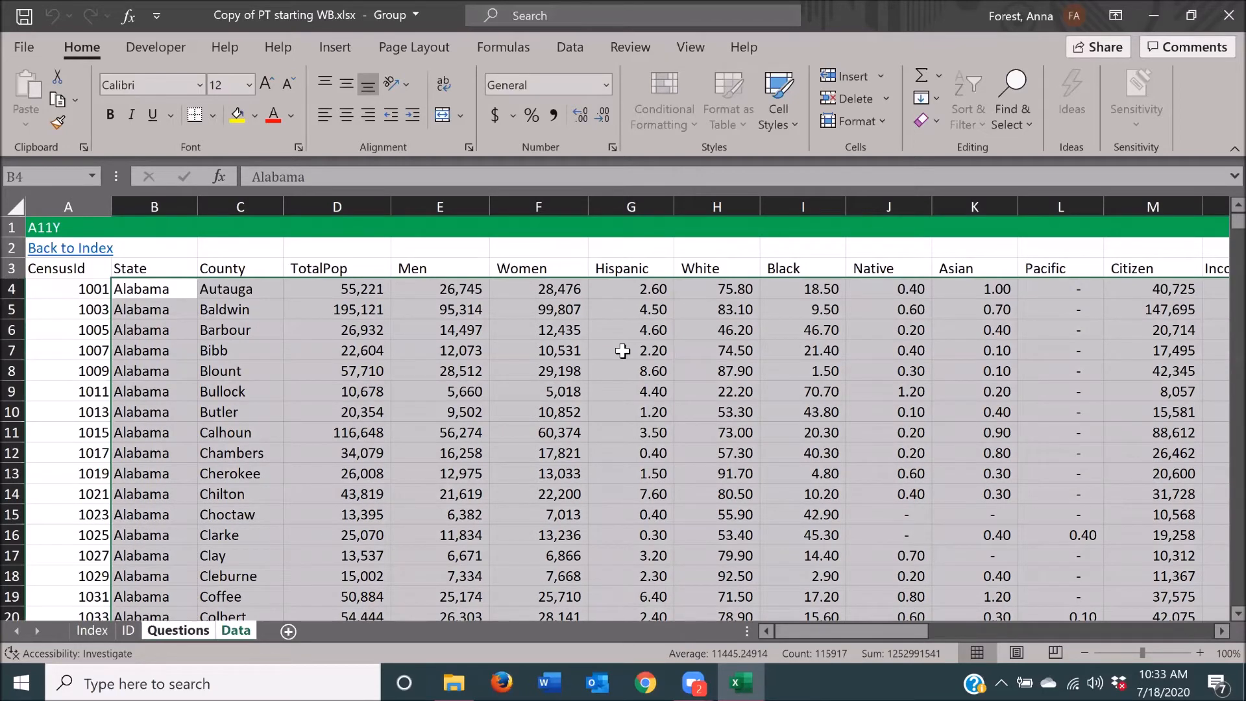
key("shift+F10")
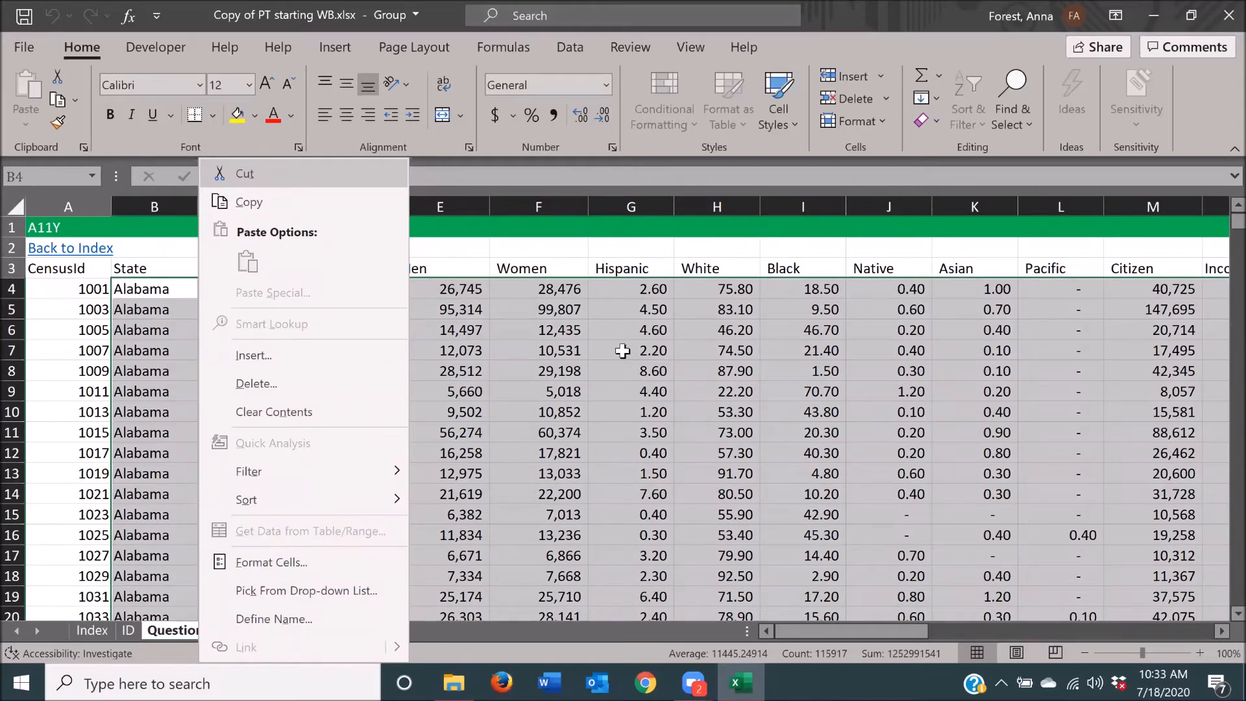
- Try to insert a PivotTable from the data selected from B4
key("Escape")
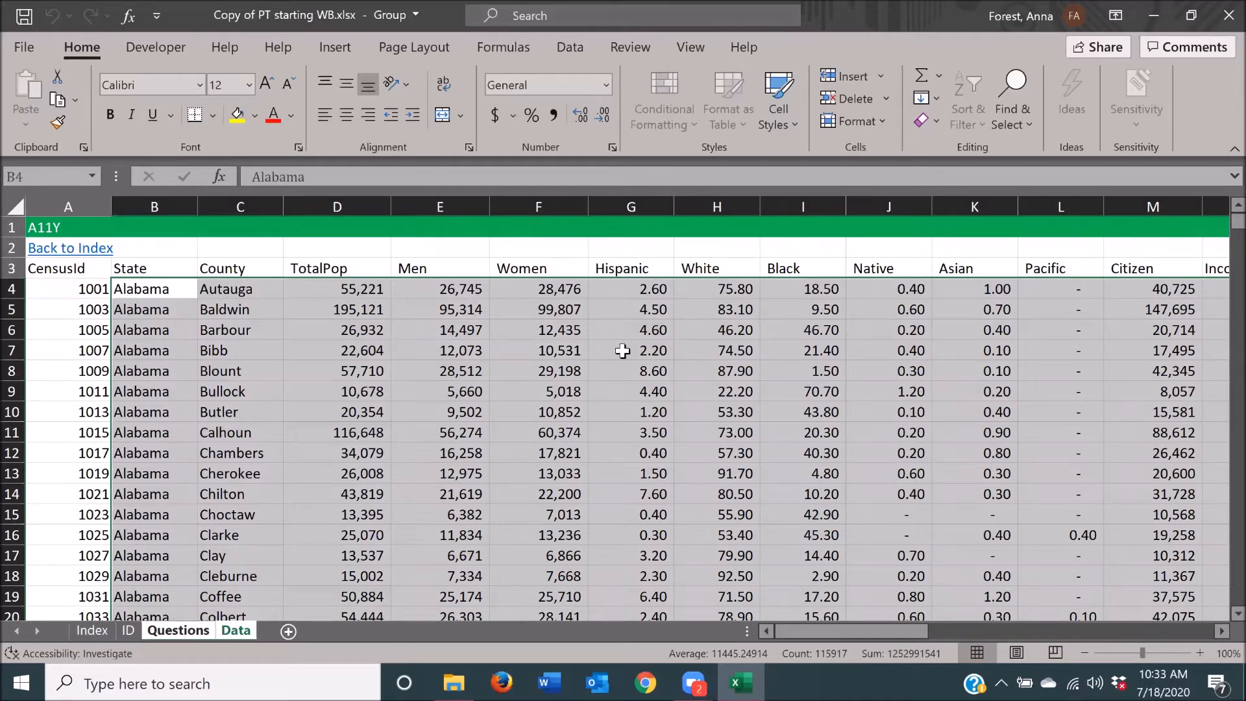
key("alt+n")
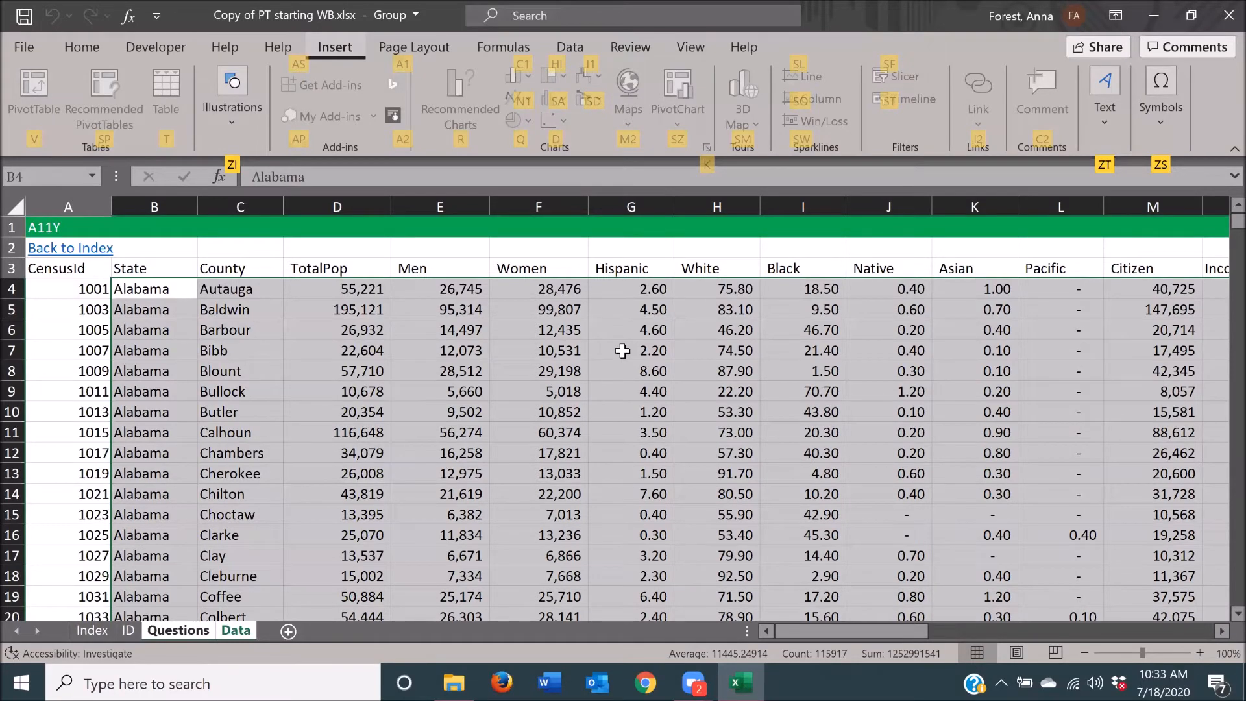
key("v")
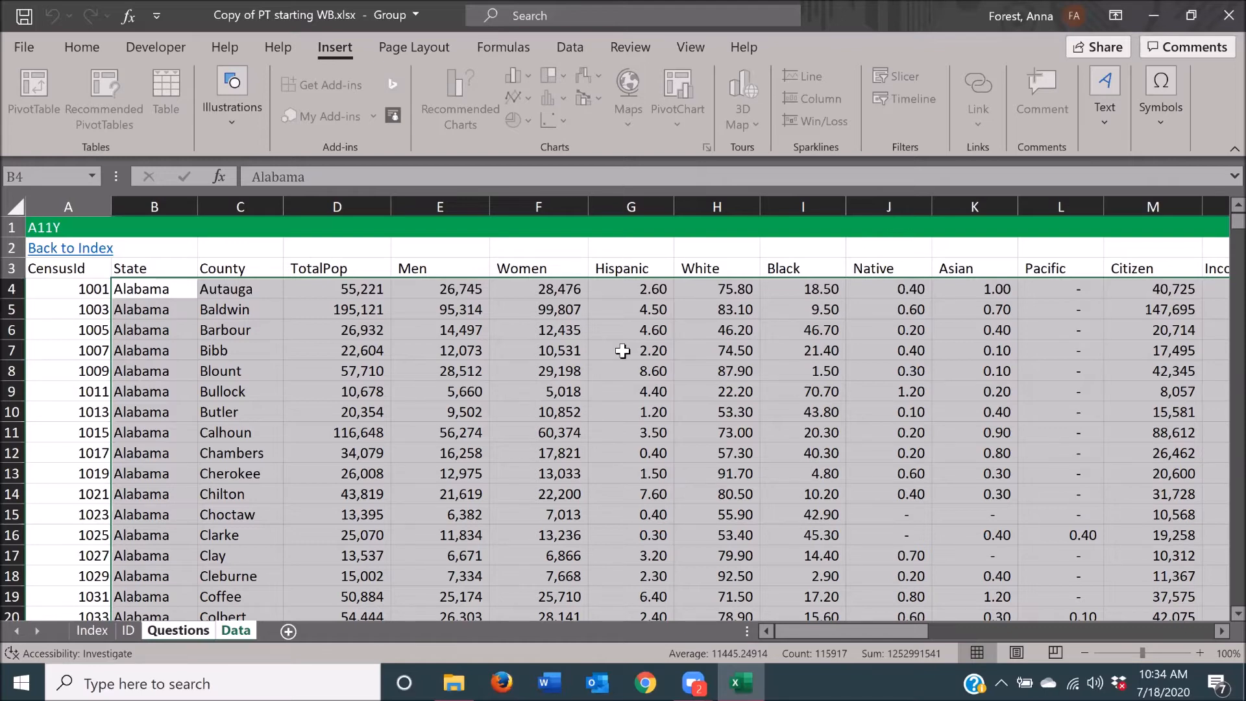
- Copy the whole data table, from the CensusId header in A3 to the last filled column and row
key("ctrl+Home")
key("Down")
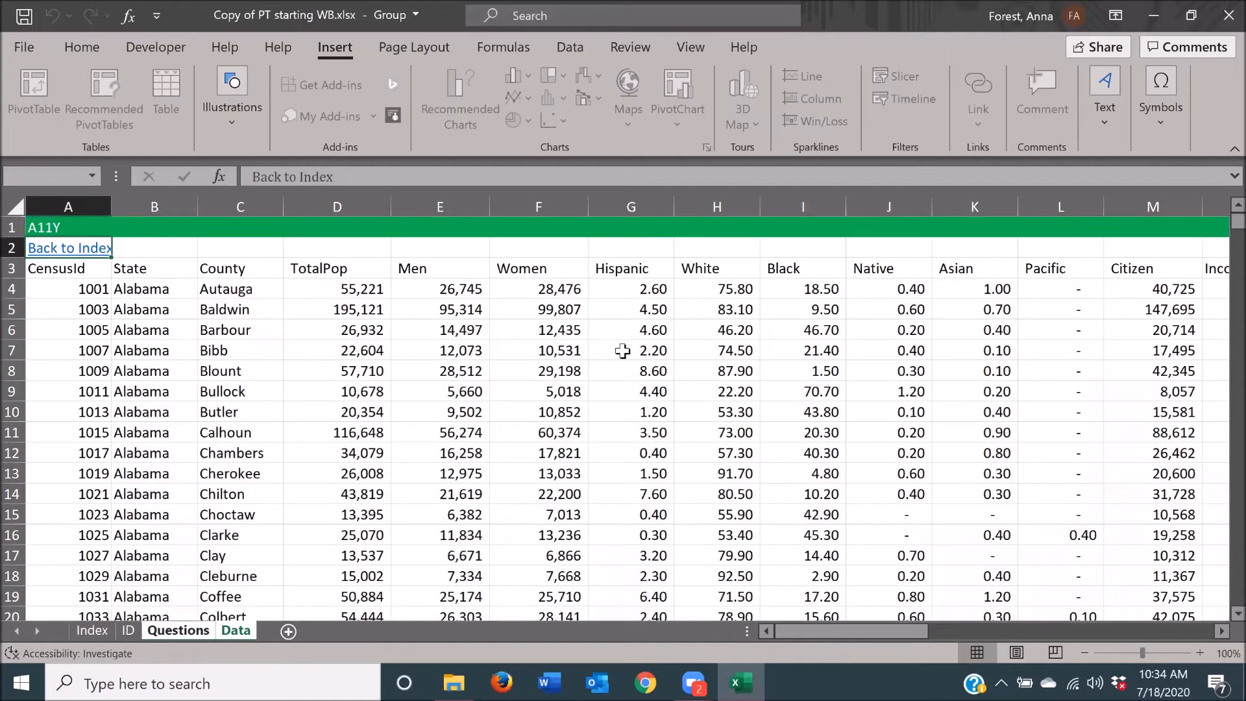
key("Down")
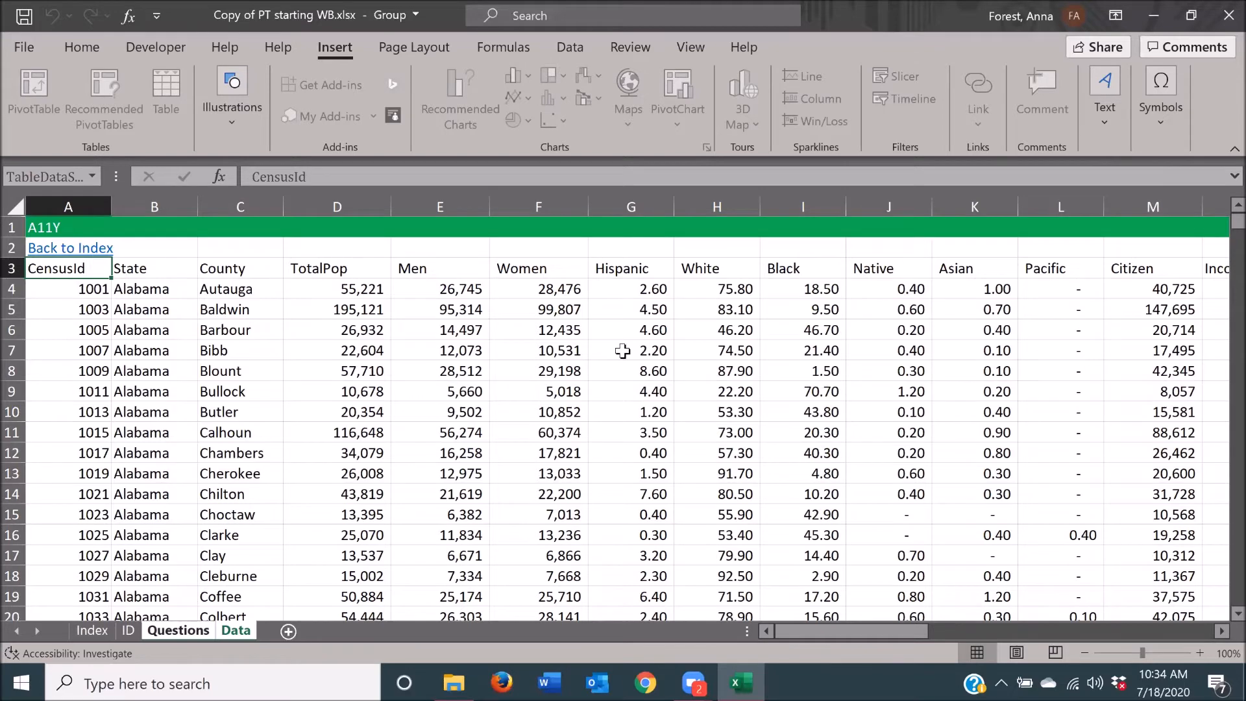
key("ctrl+shift+Right")
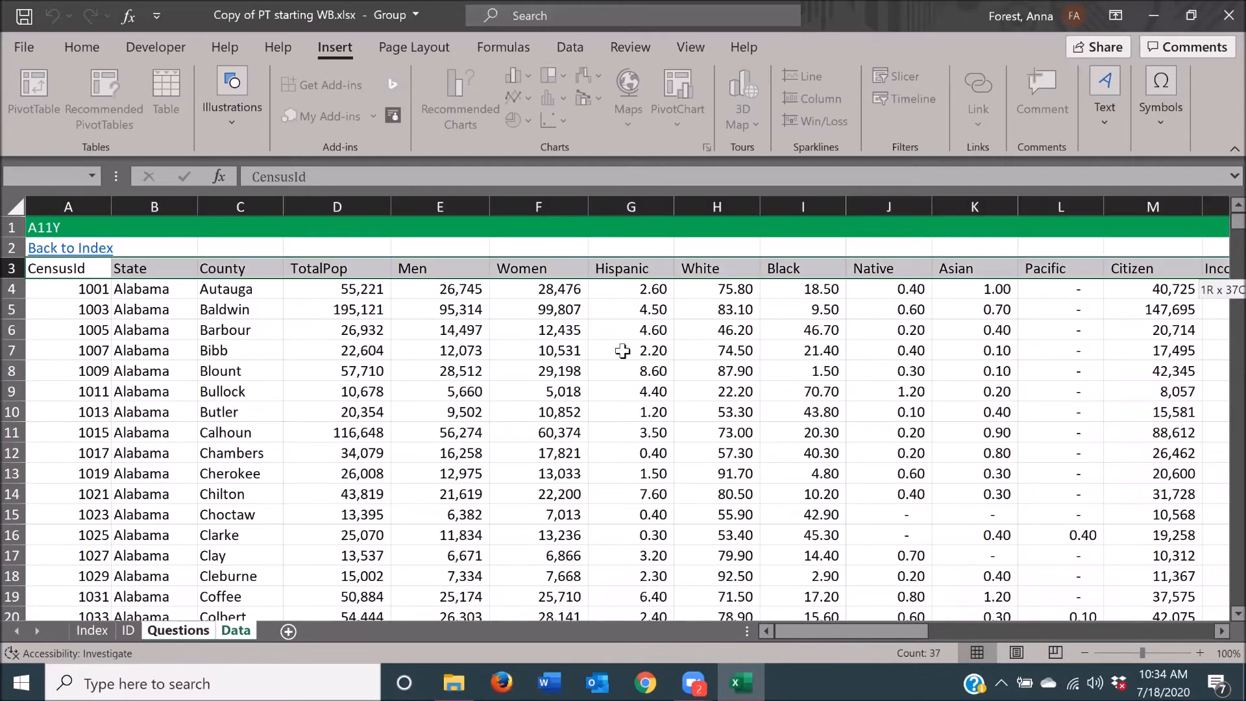
key("ctrl+shift+Down")
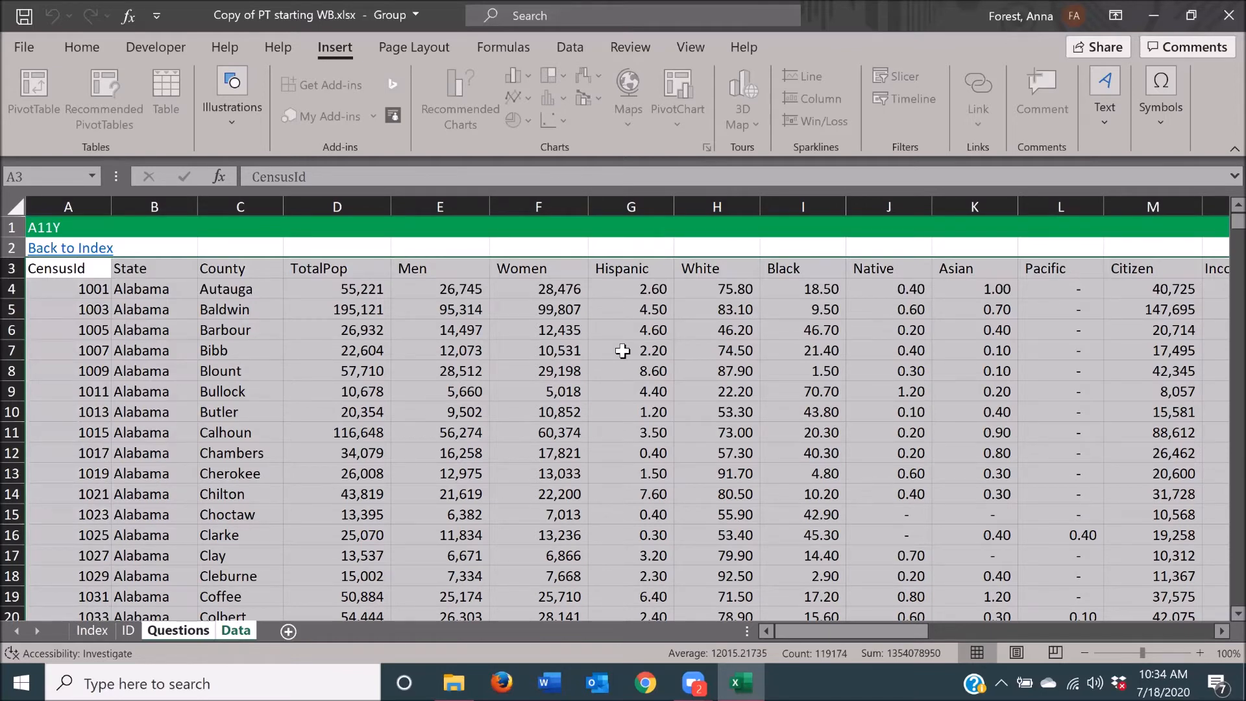
key("ctrl+c")
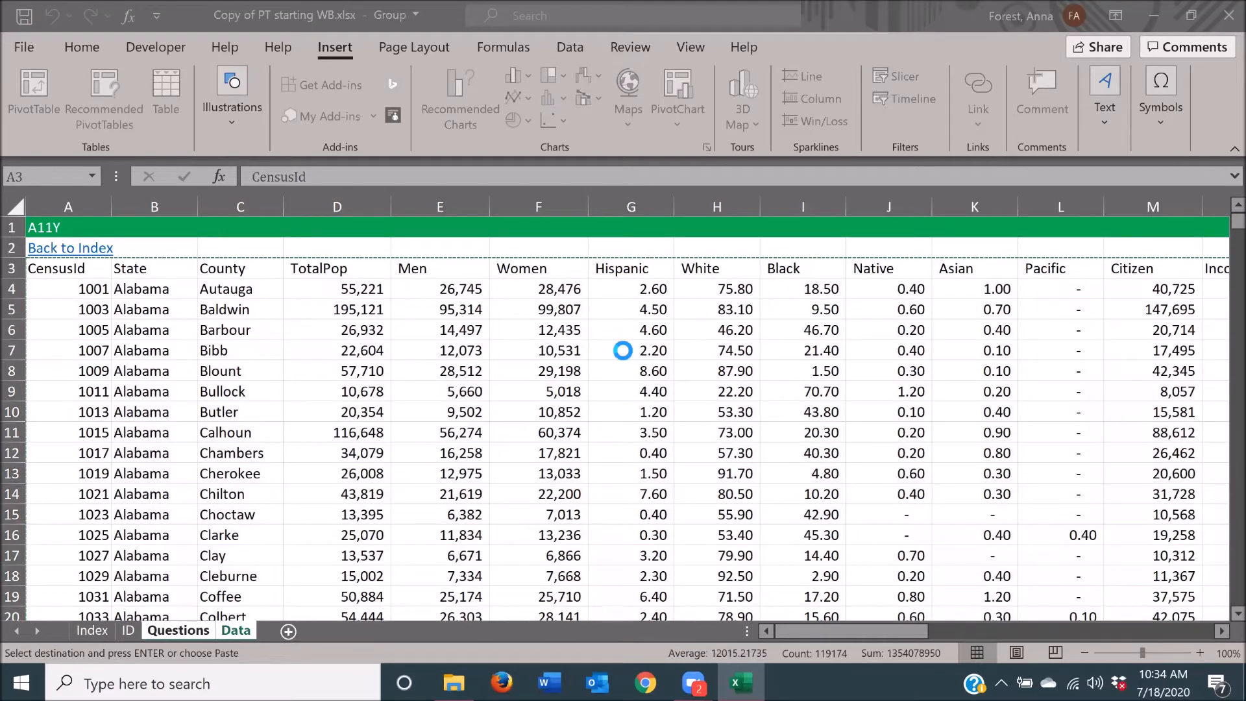
- Create a new blank workbook and try to paste the copied table, first at A1 and again with the whole sheet selected
key("ctrl+n")
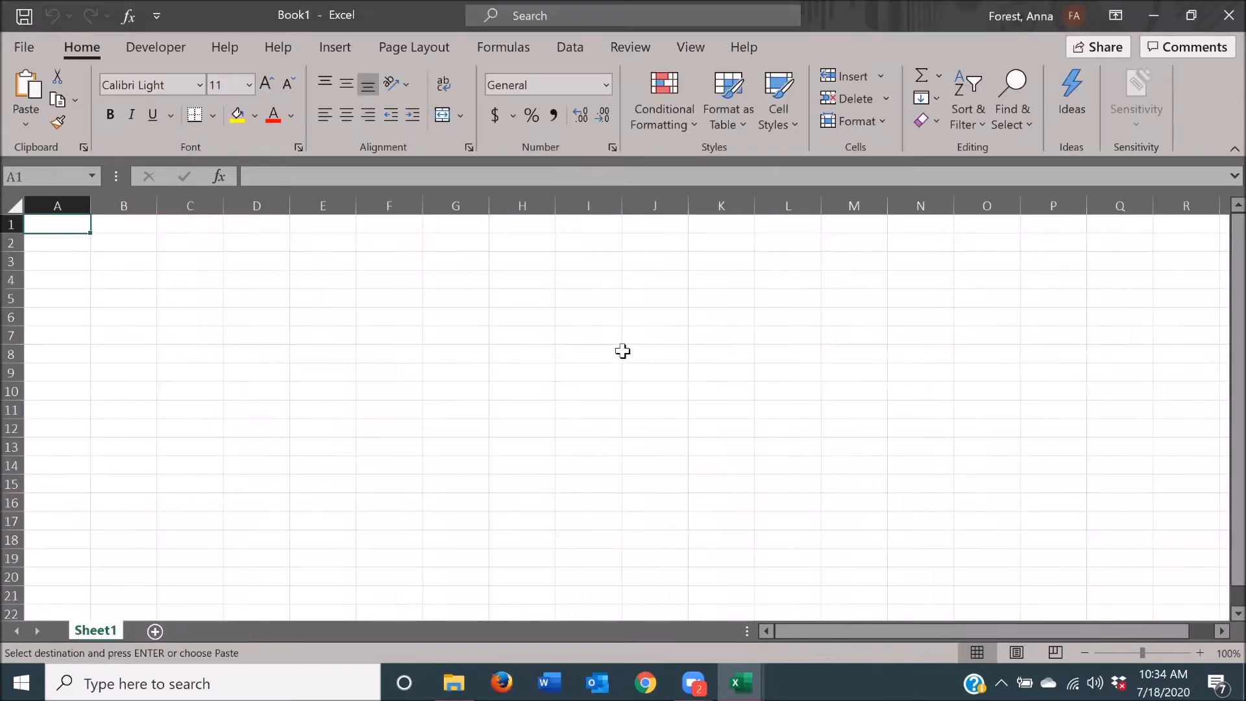
key("ctrl+v")
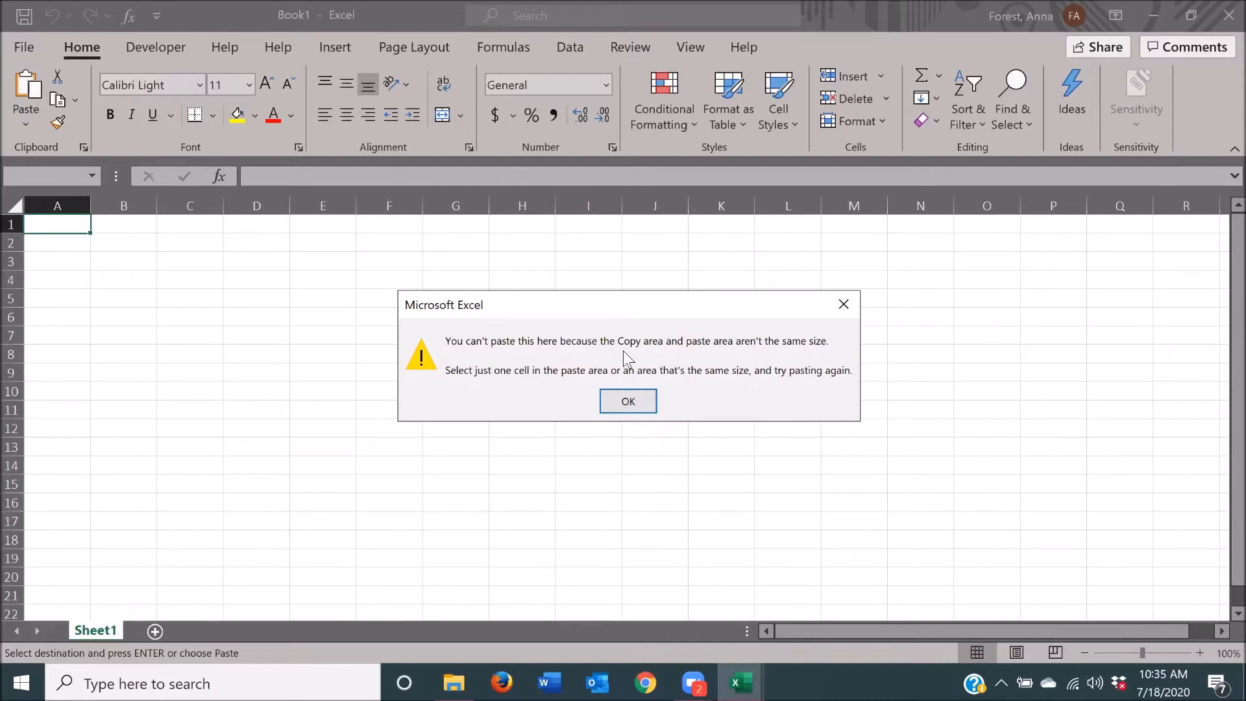
key("Return")
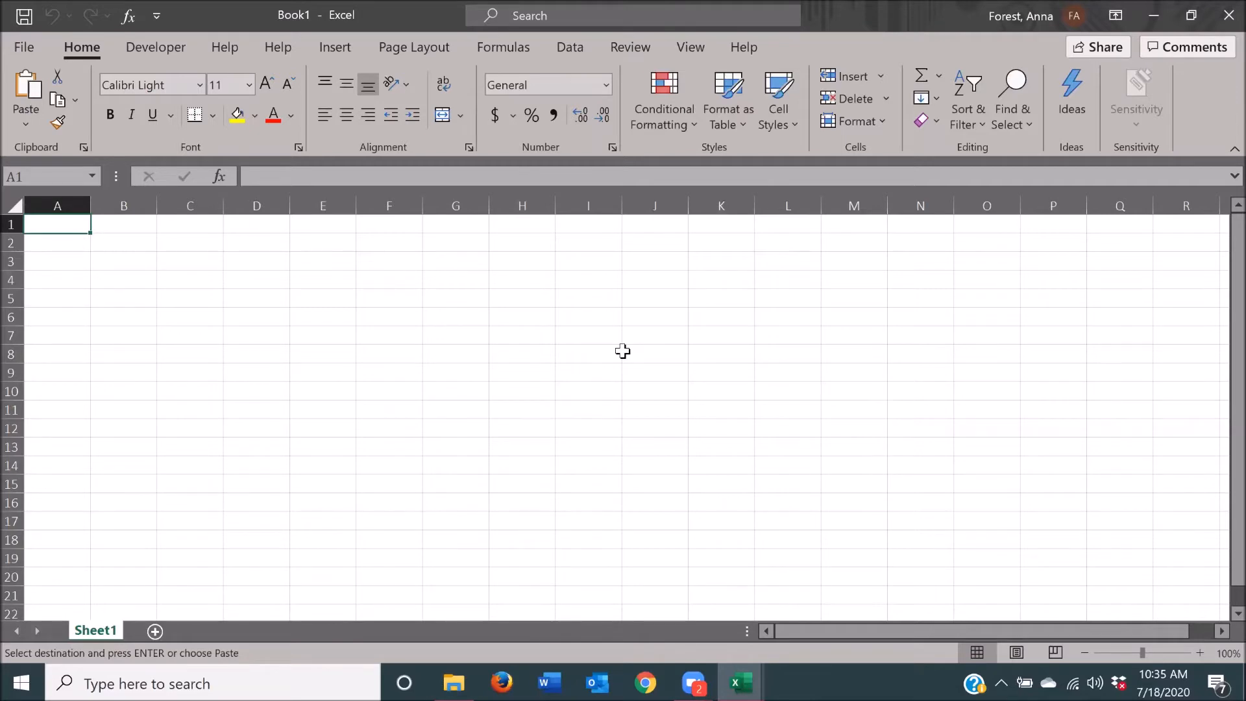
key("ctrl+a")
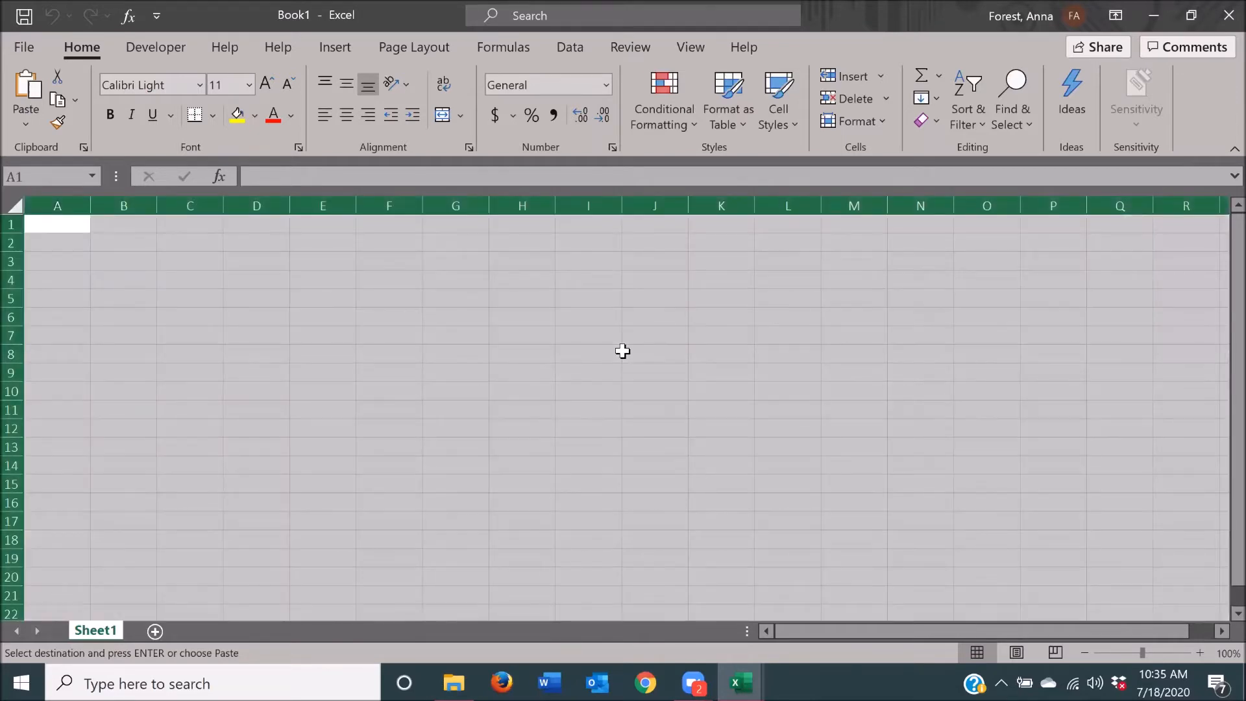
key("ctrl+v")
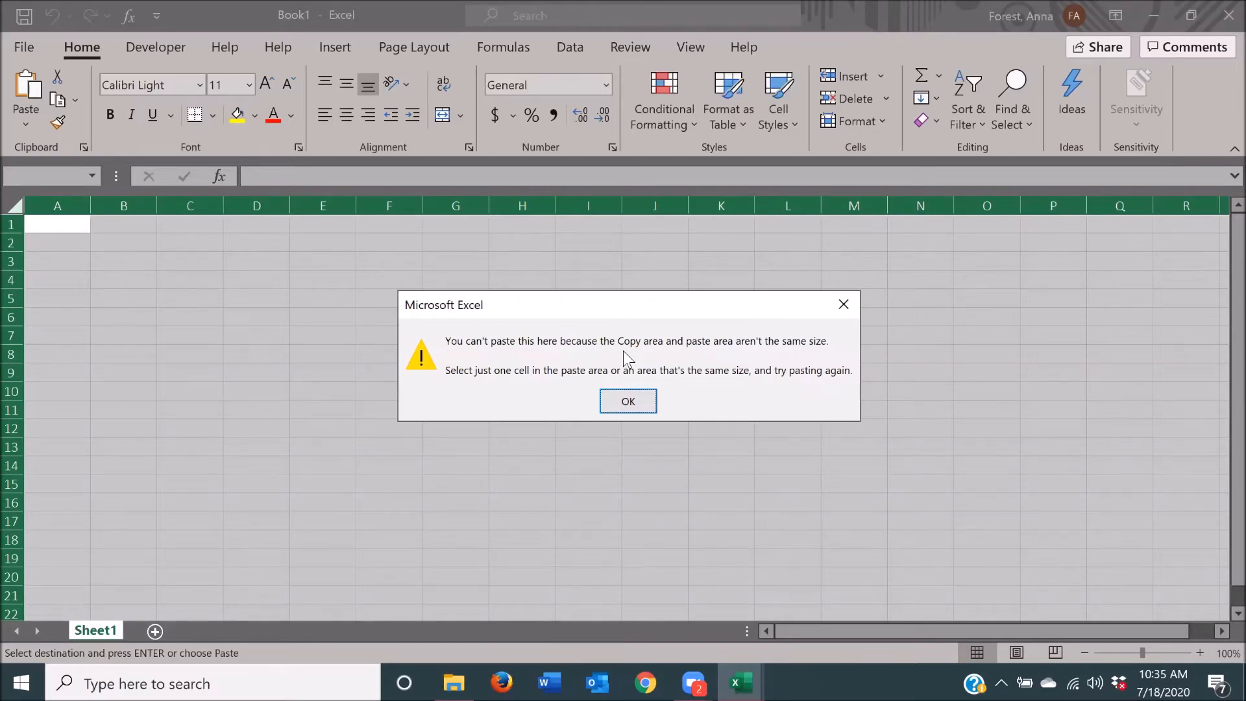
key("Return")
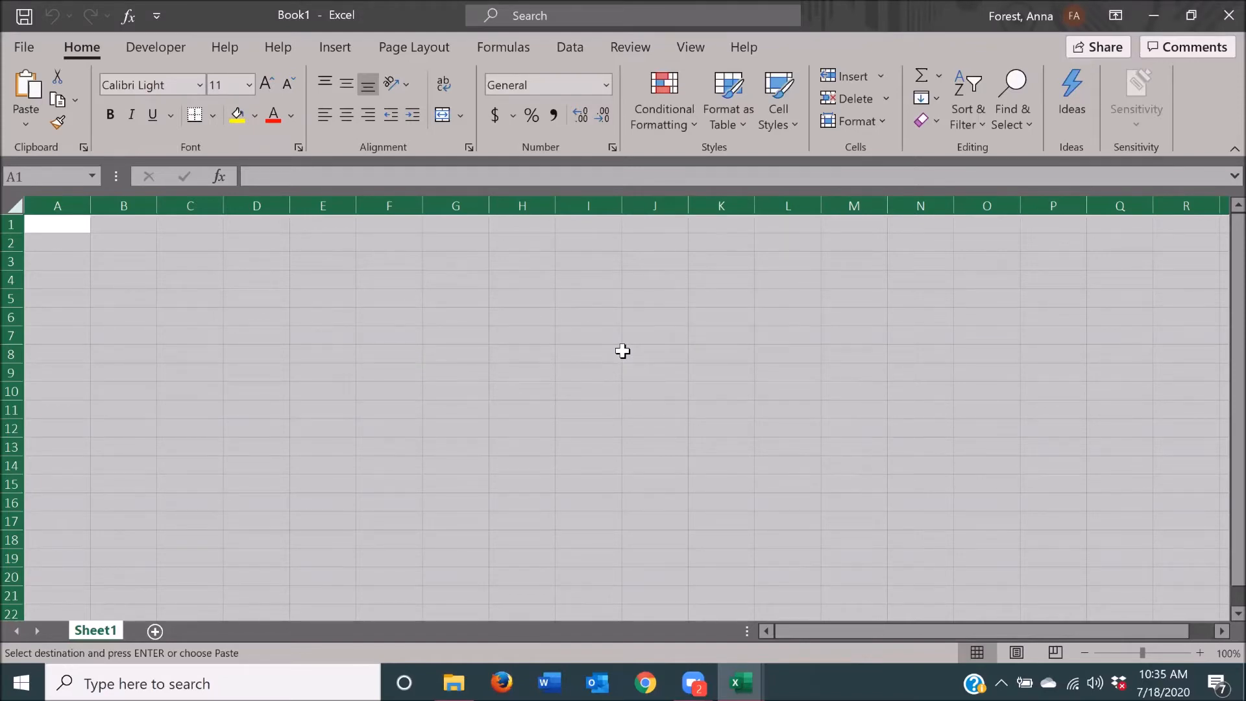
- Return to Copy of PT starting WB.xlsx, select the filled cells of row 5 from A5, and check the commands offered for them
key("alt+Tab")
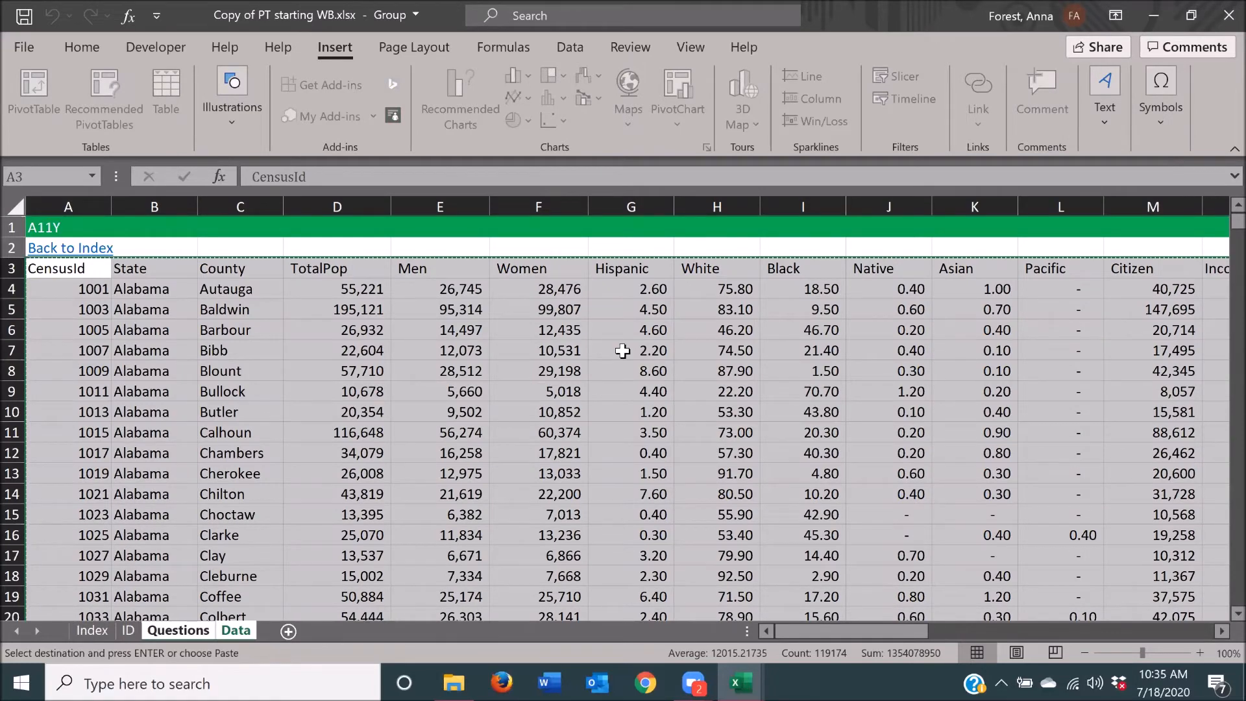
key("Down")
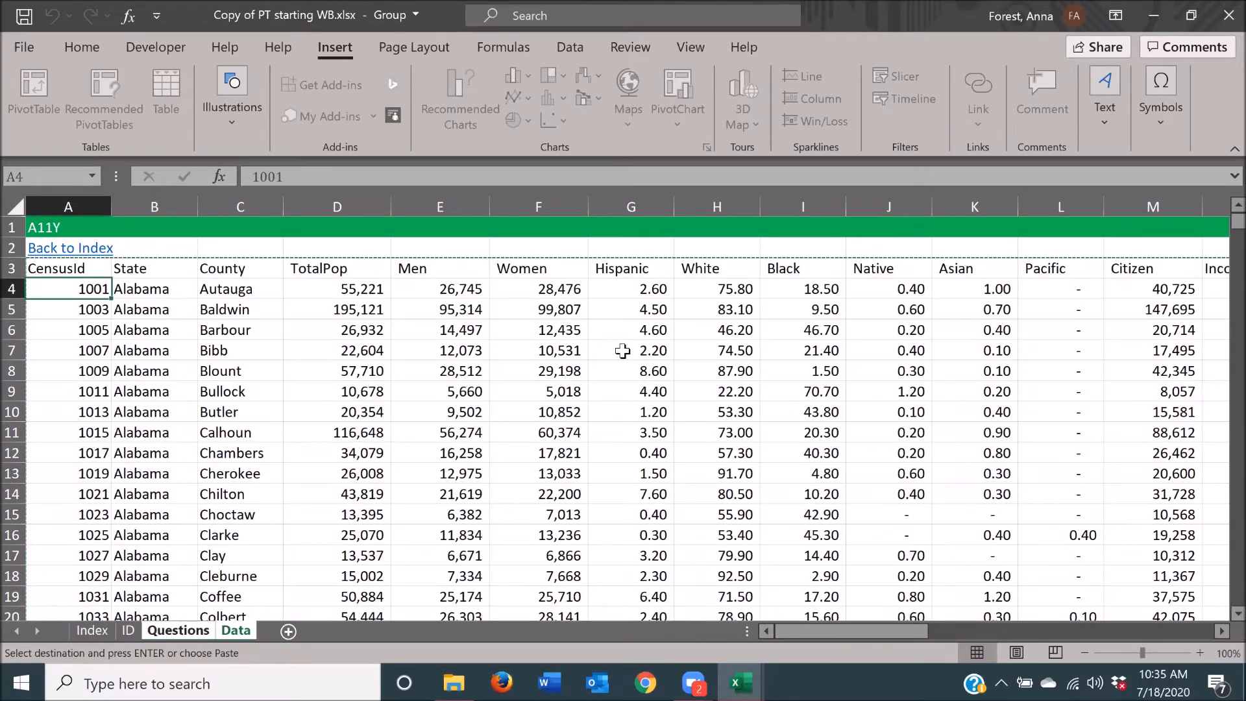
key("Down")
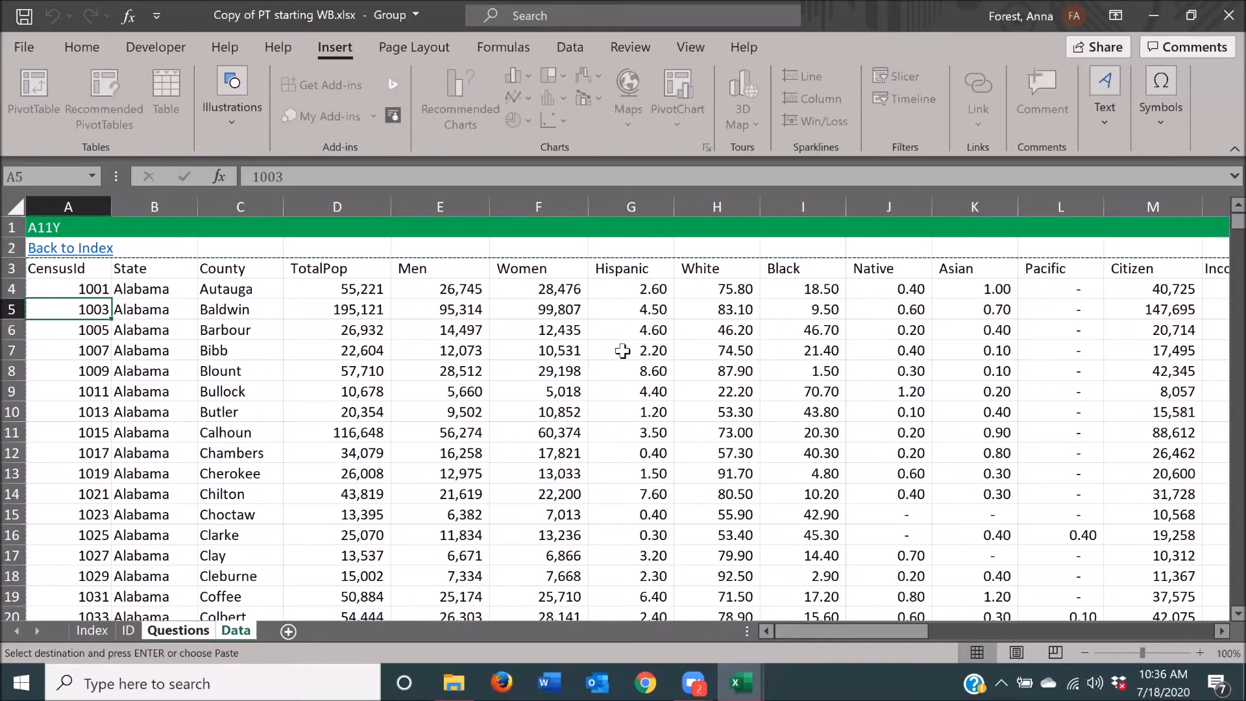
key("ctrl+shift+Down")
key("ctrl+shift+Right")
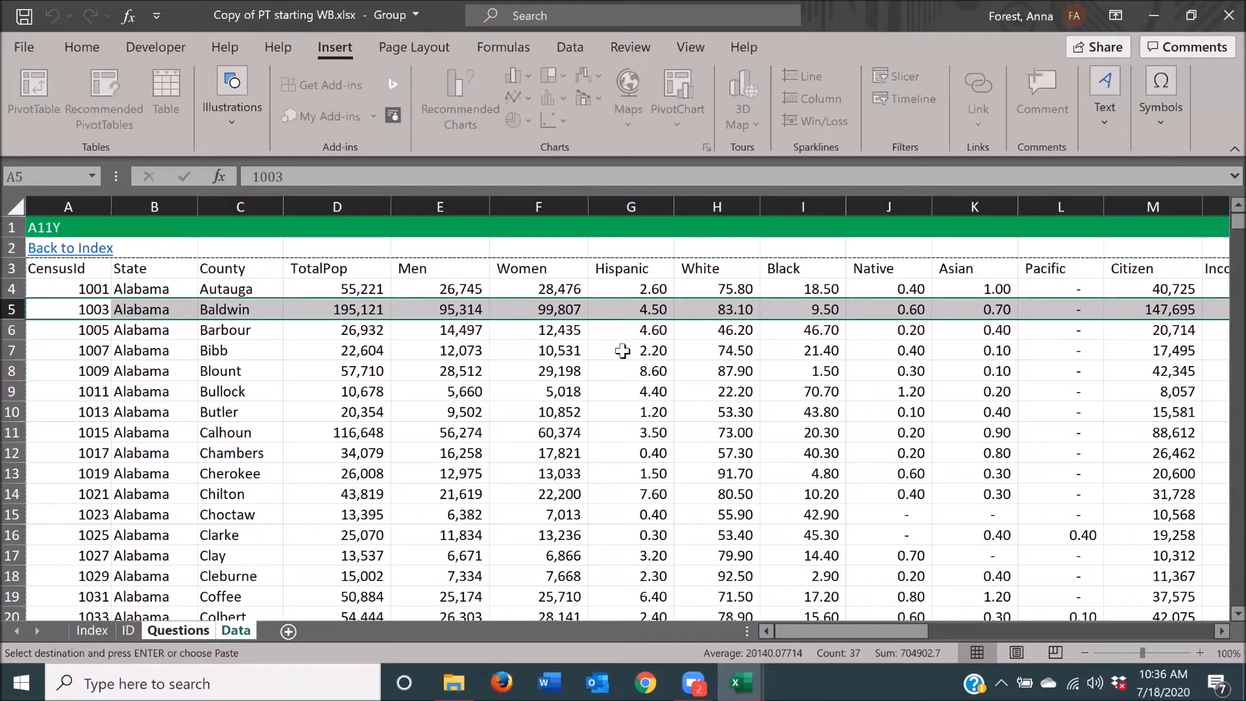
key("shift+F10")
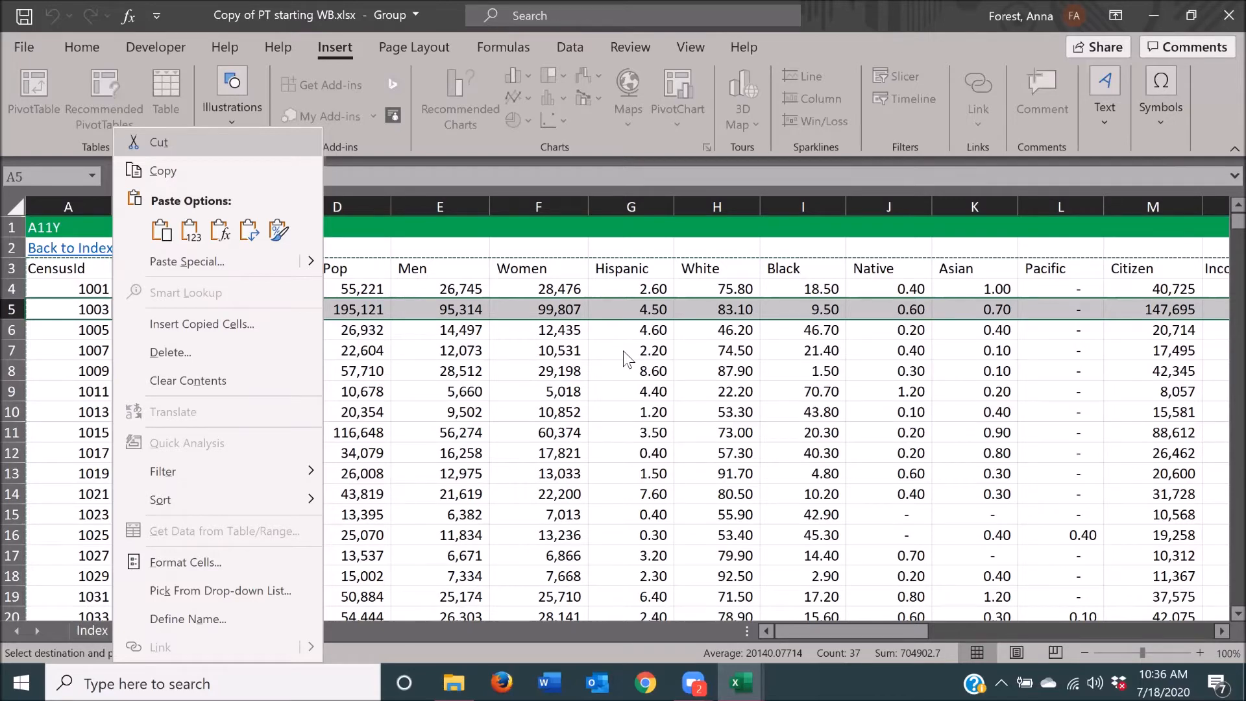
key("Escape")
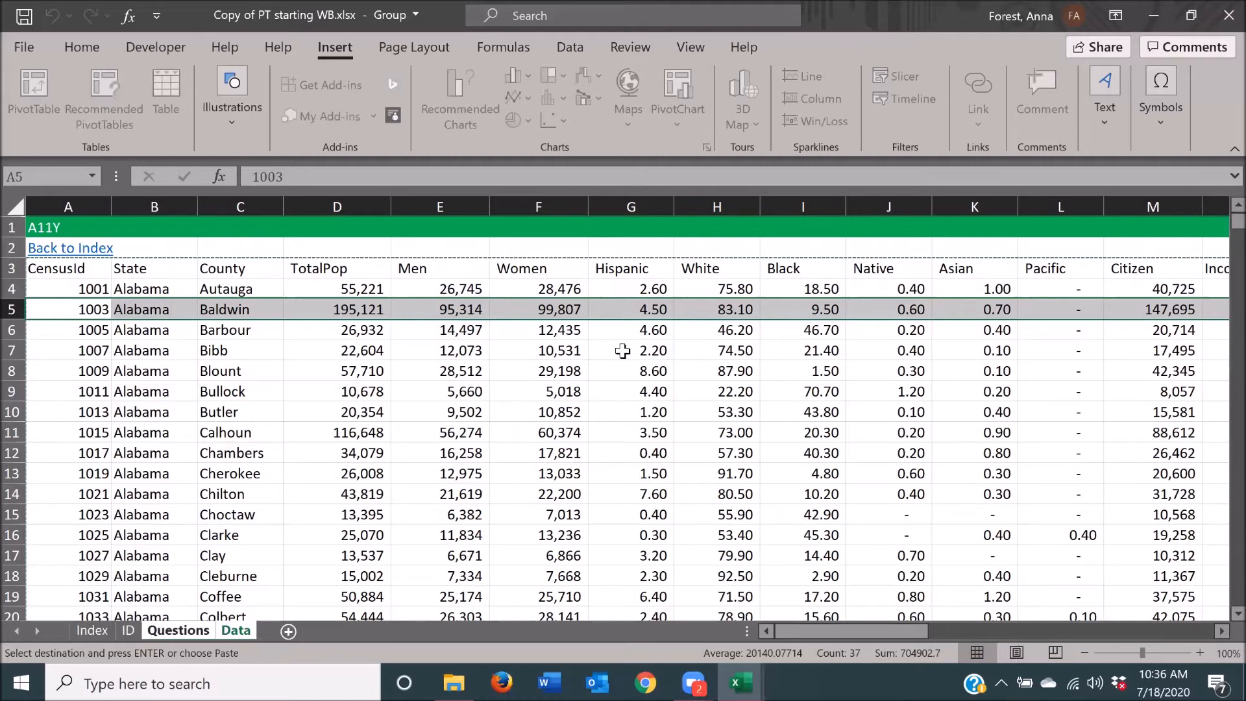
- Close the workbook and discard the copied data from the clipboard
key("ctrl+w")
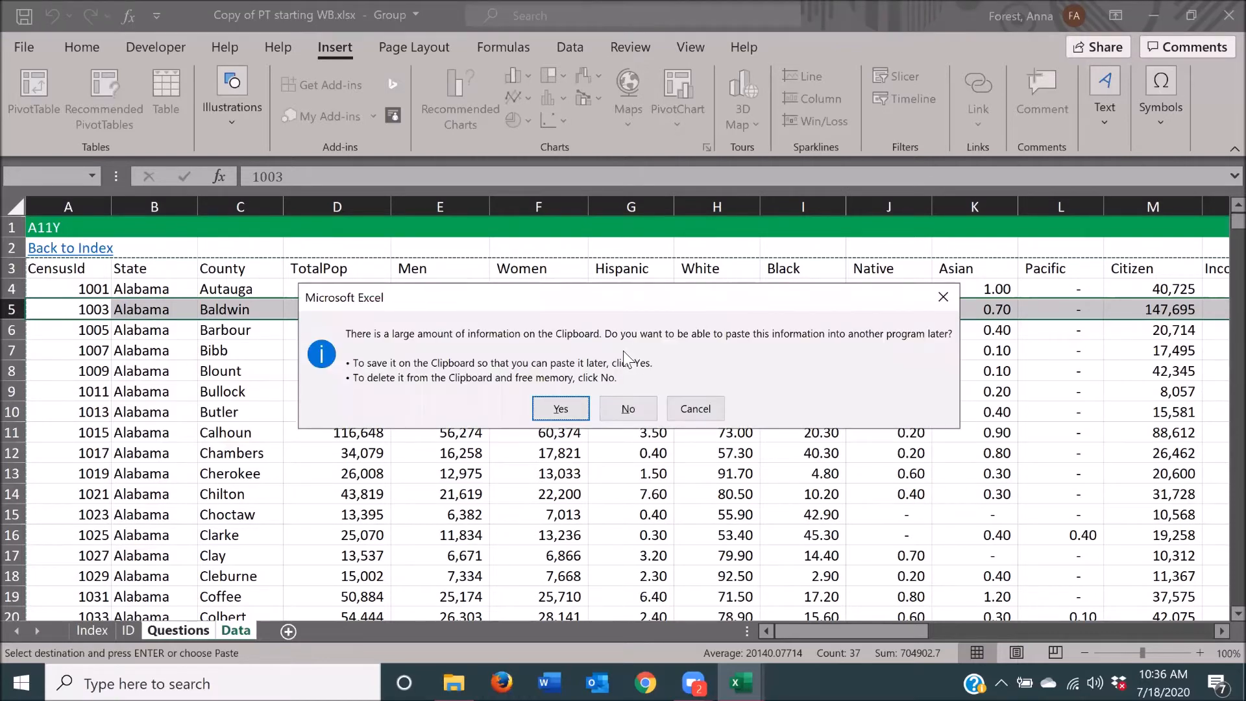
key("Tab")
key("Return")
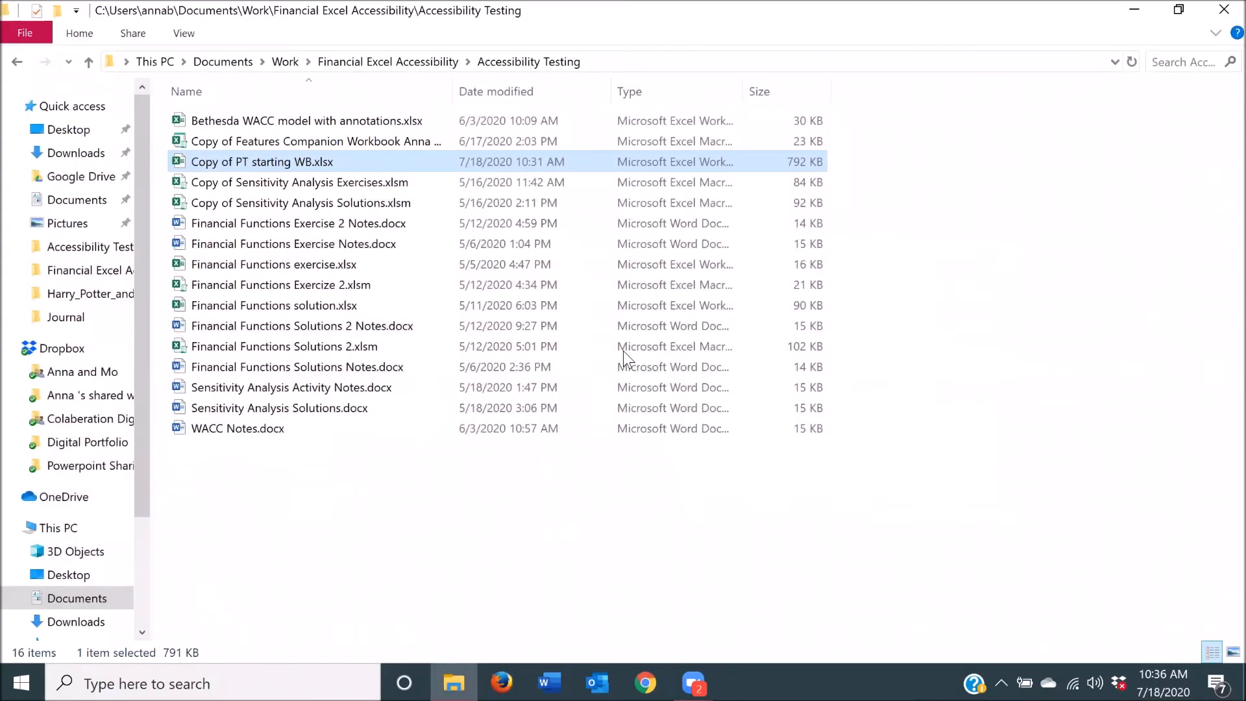
key("alt+Tab")
key("Tab")
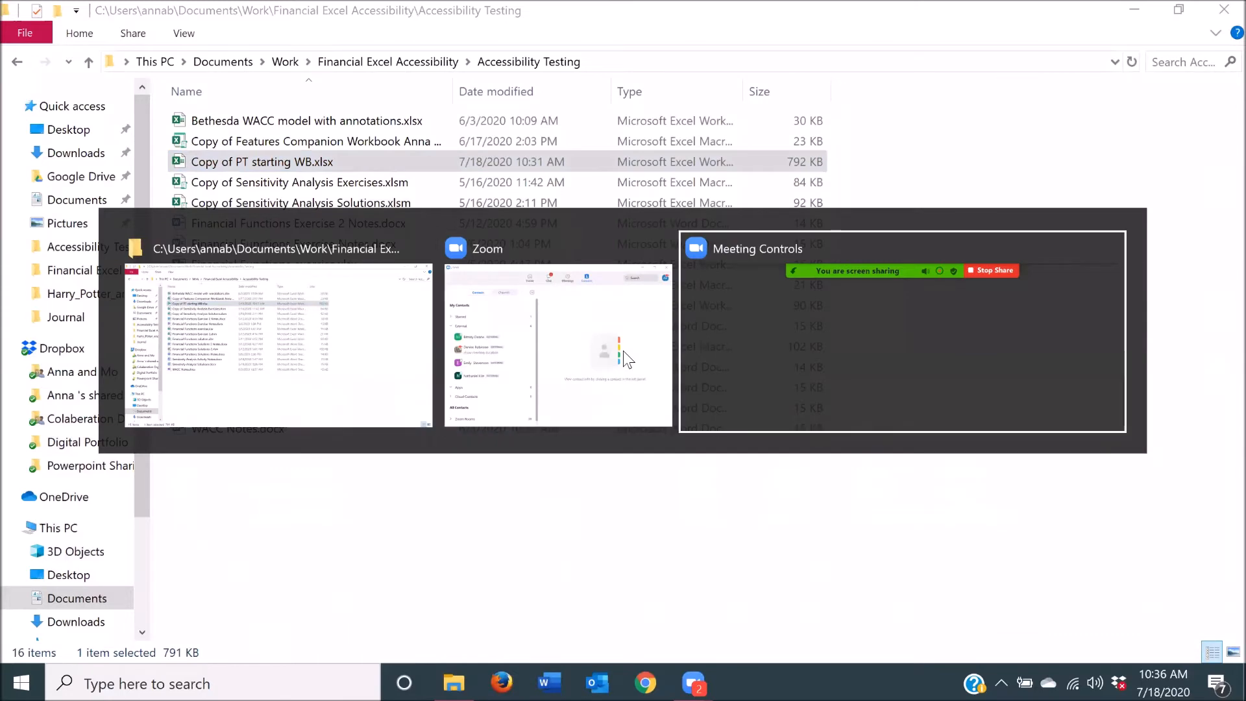
key("Tab")
key("Tab")
key("Tab")
key("Tab")
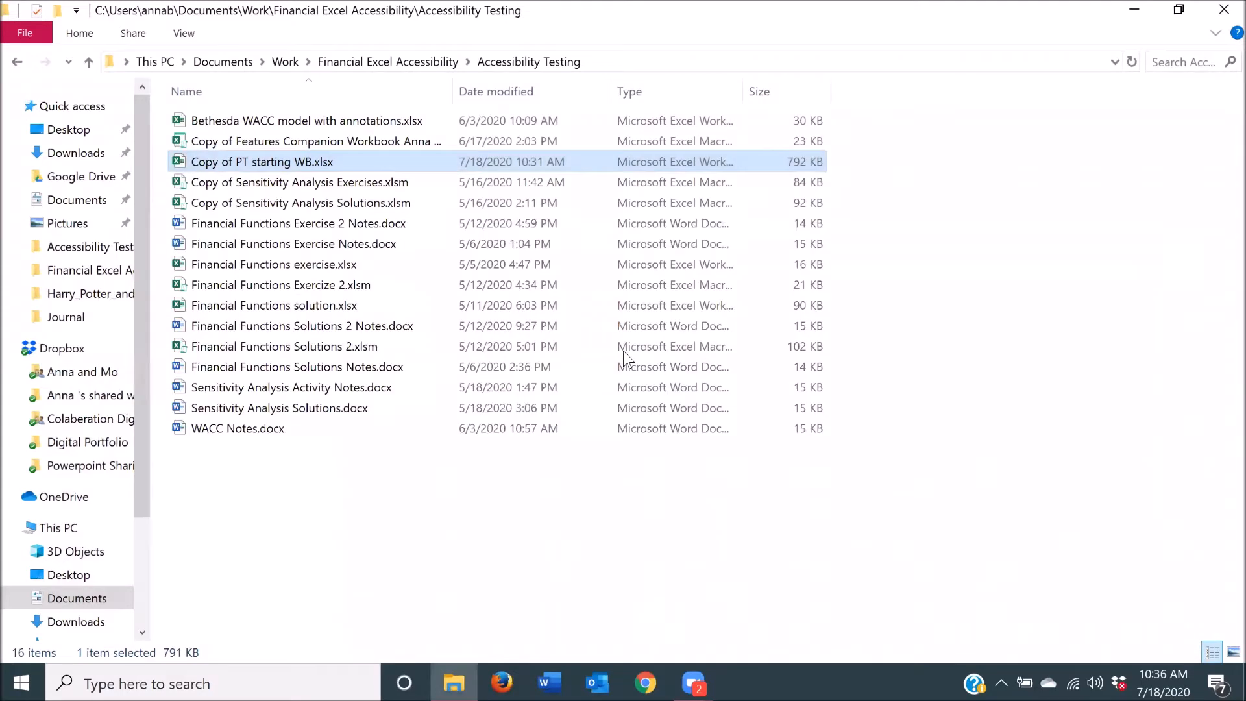
- Show the desktop, open Outlook and go to the inbox of the Gmail account
key("super+d")
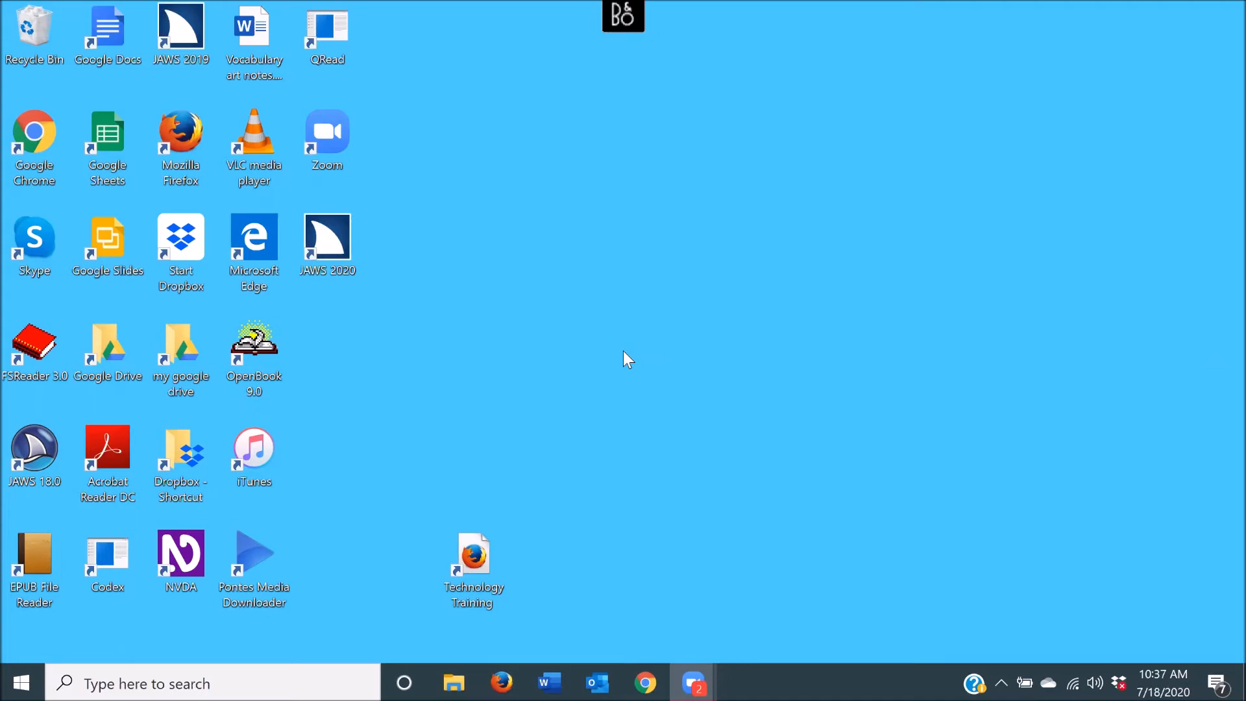
key("super+4")
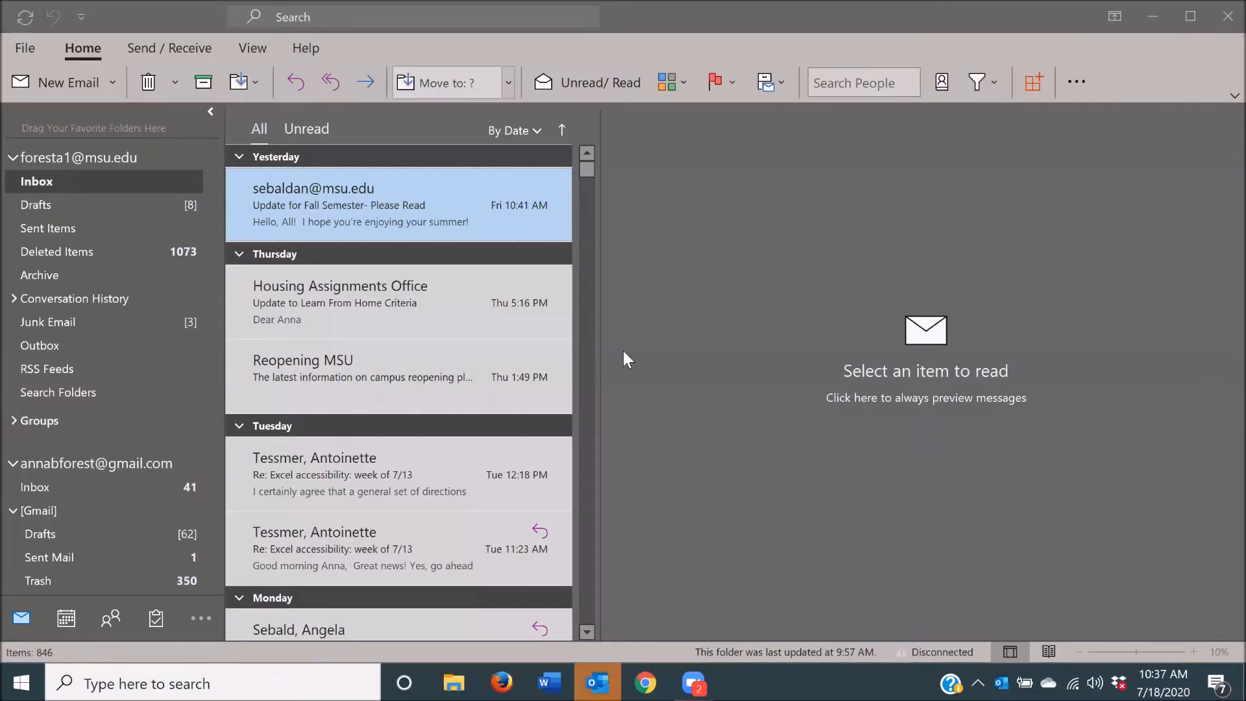
key("ctrl+y")
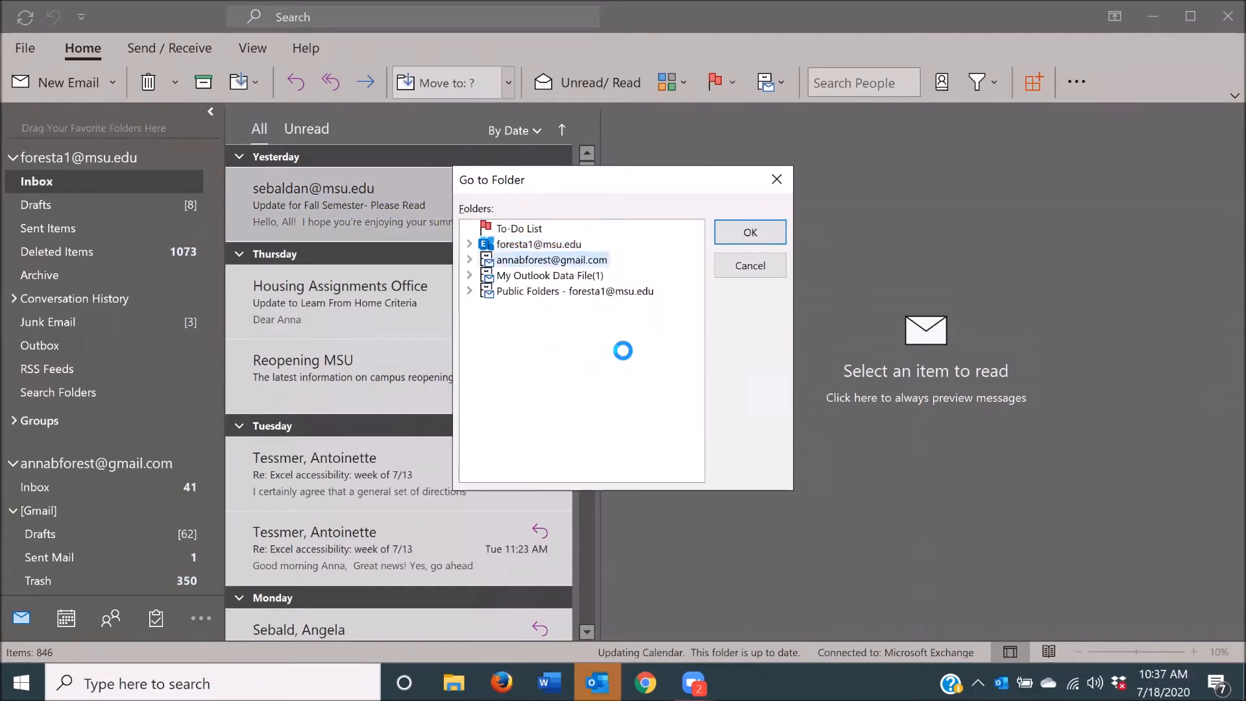
key("Right")
key("Down")
key("Return")
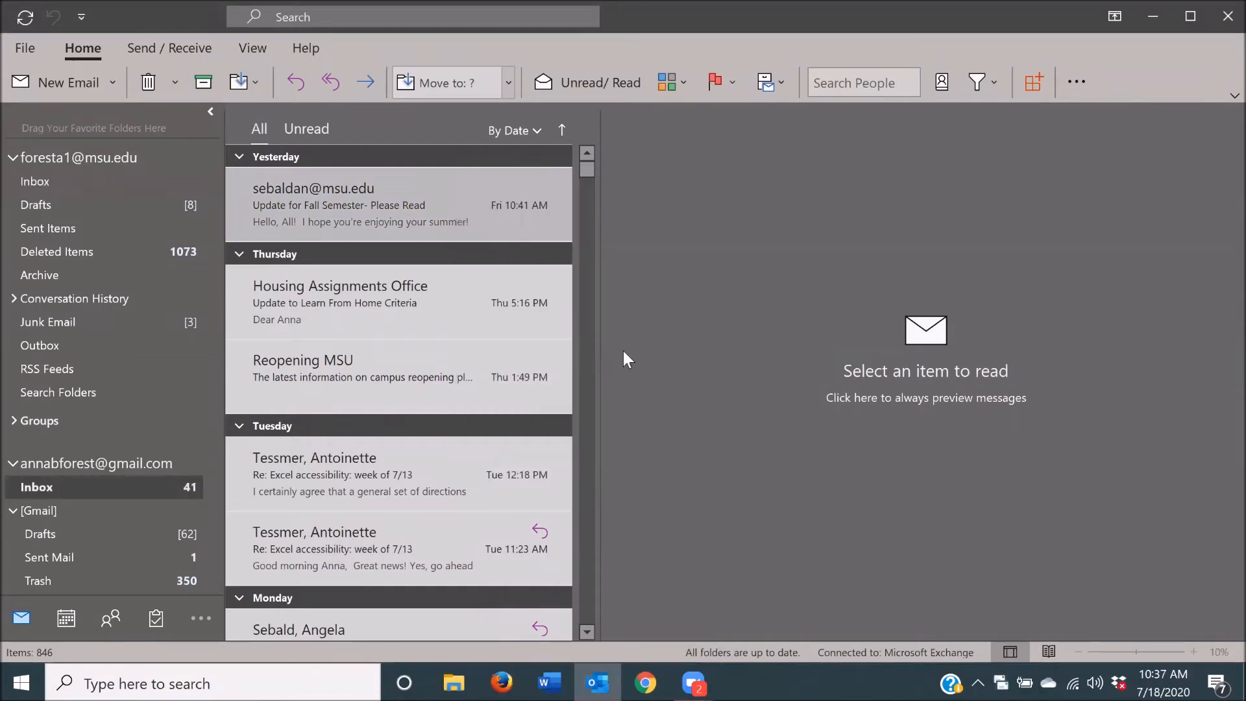
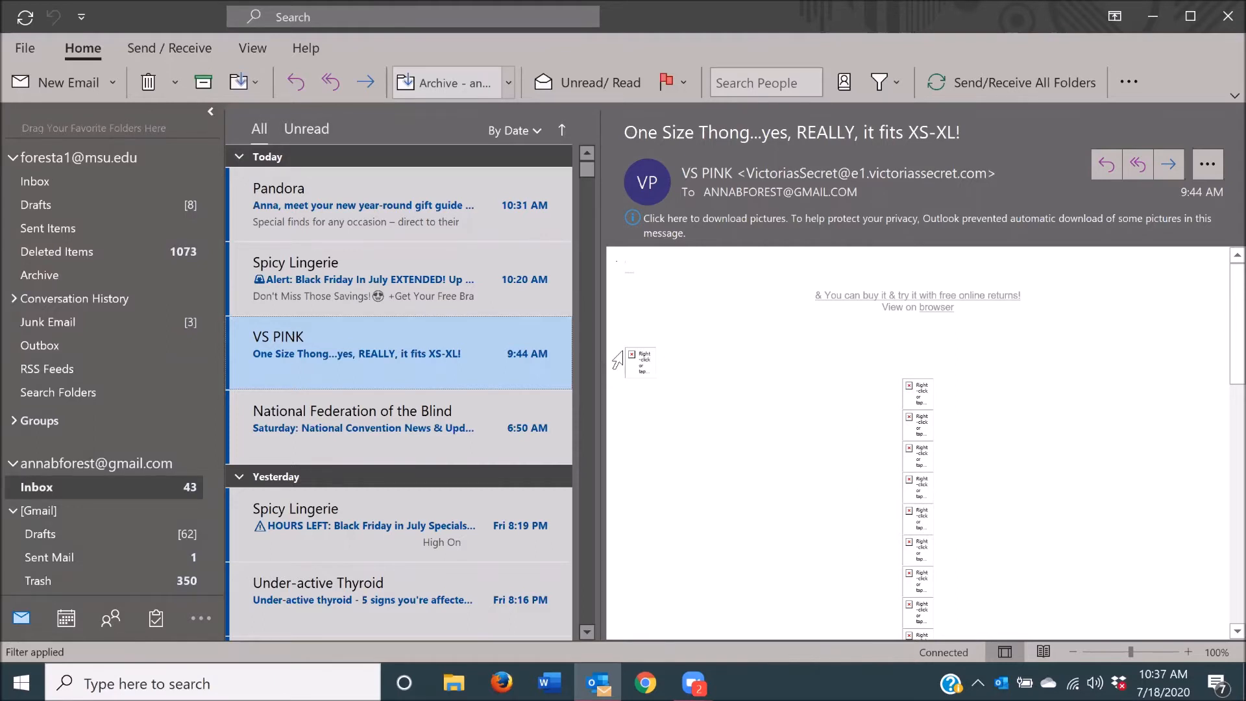
- Send and receive mail for the account and go to the newest message in the inbox
key("F9")
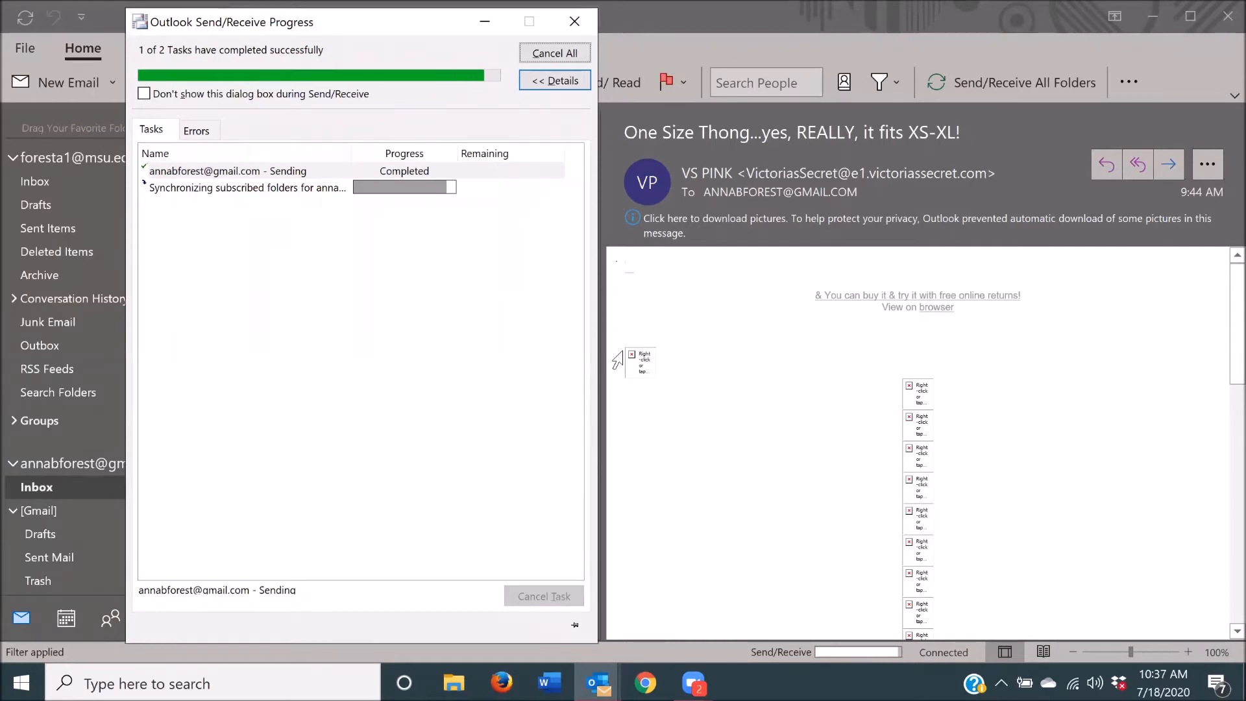
key("Up")
key("Up")
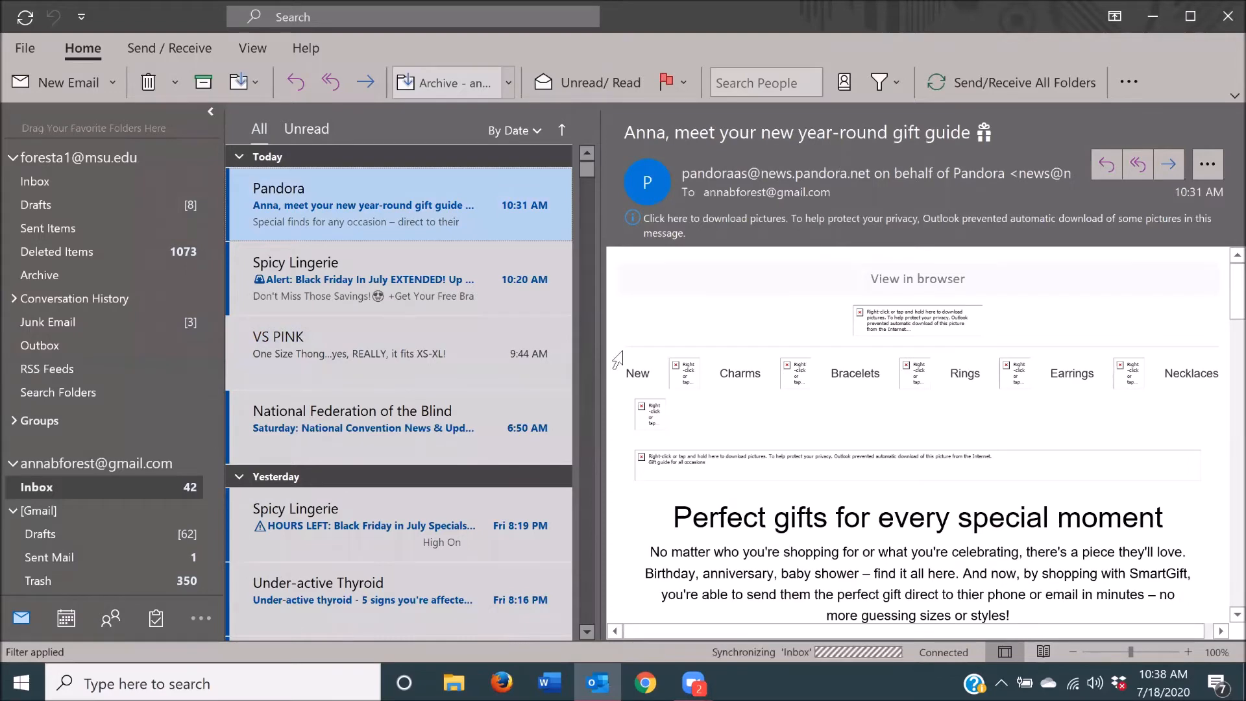
- Delete the Pandora, Spicy Lingerie and VS PINK messages and display the new message titled "sheet"
key("Delete")
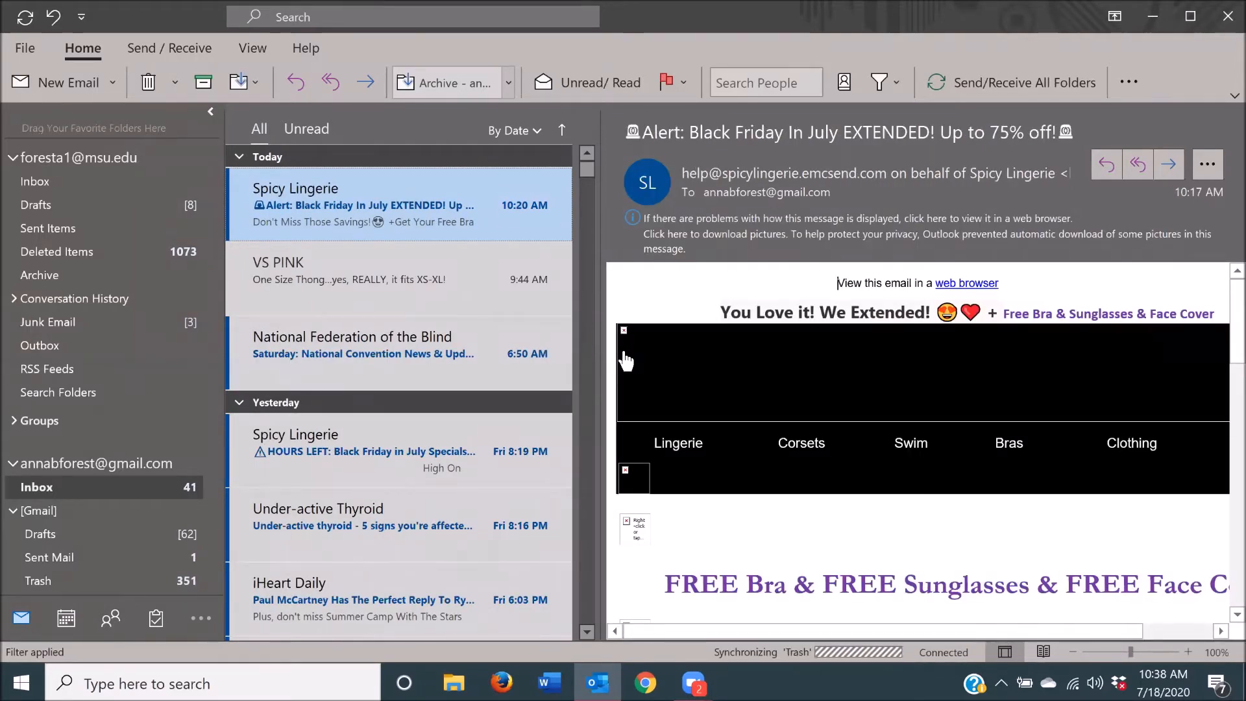
key("Delete")
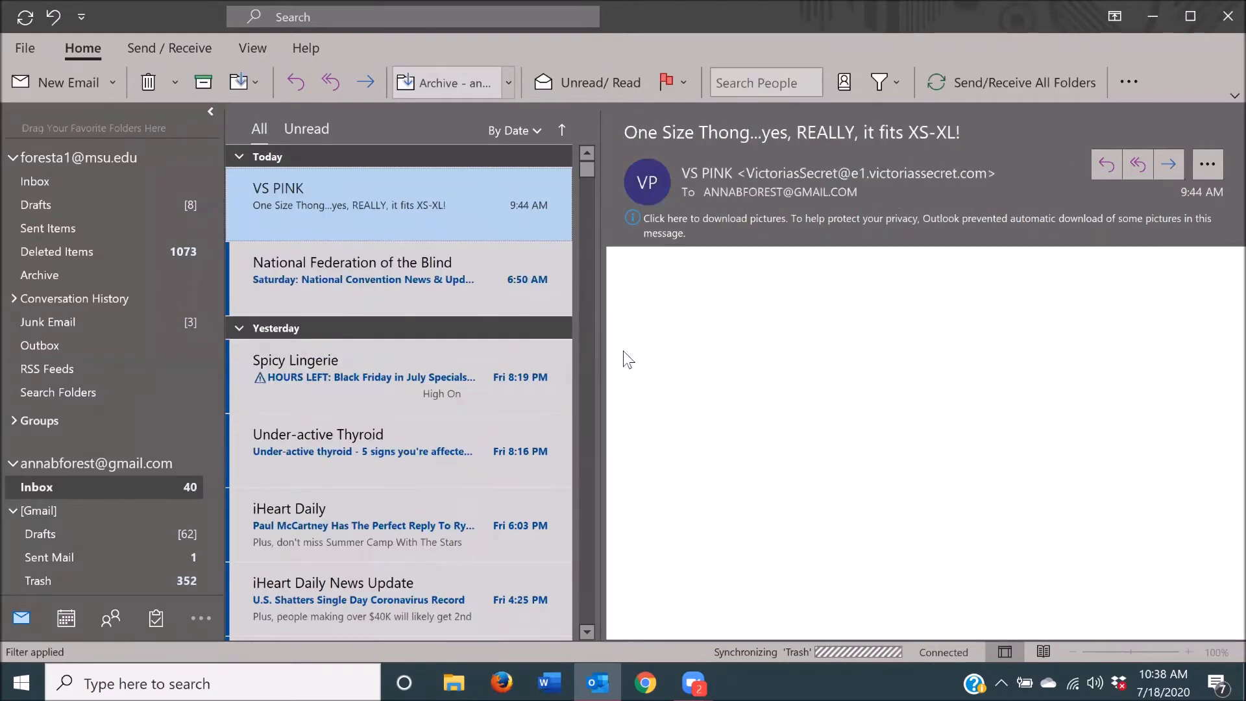
key("Delete")
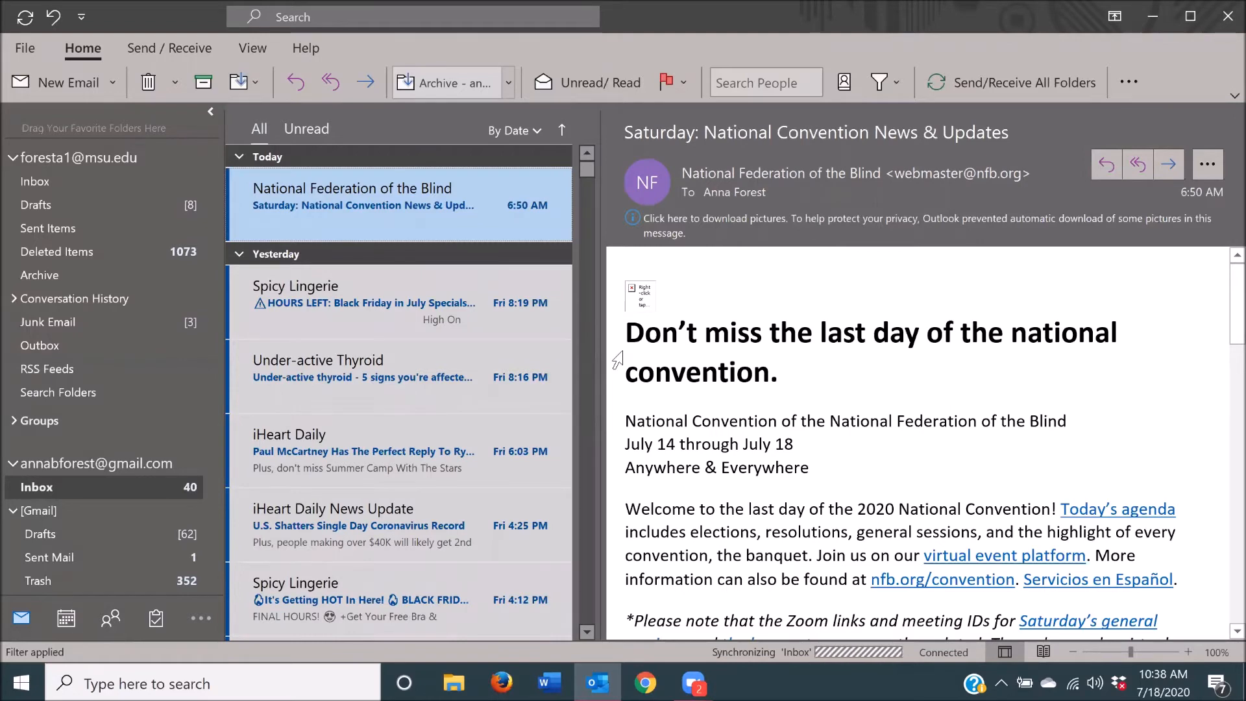
key("Up")
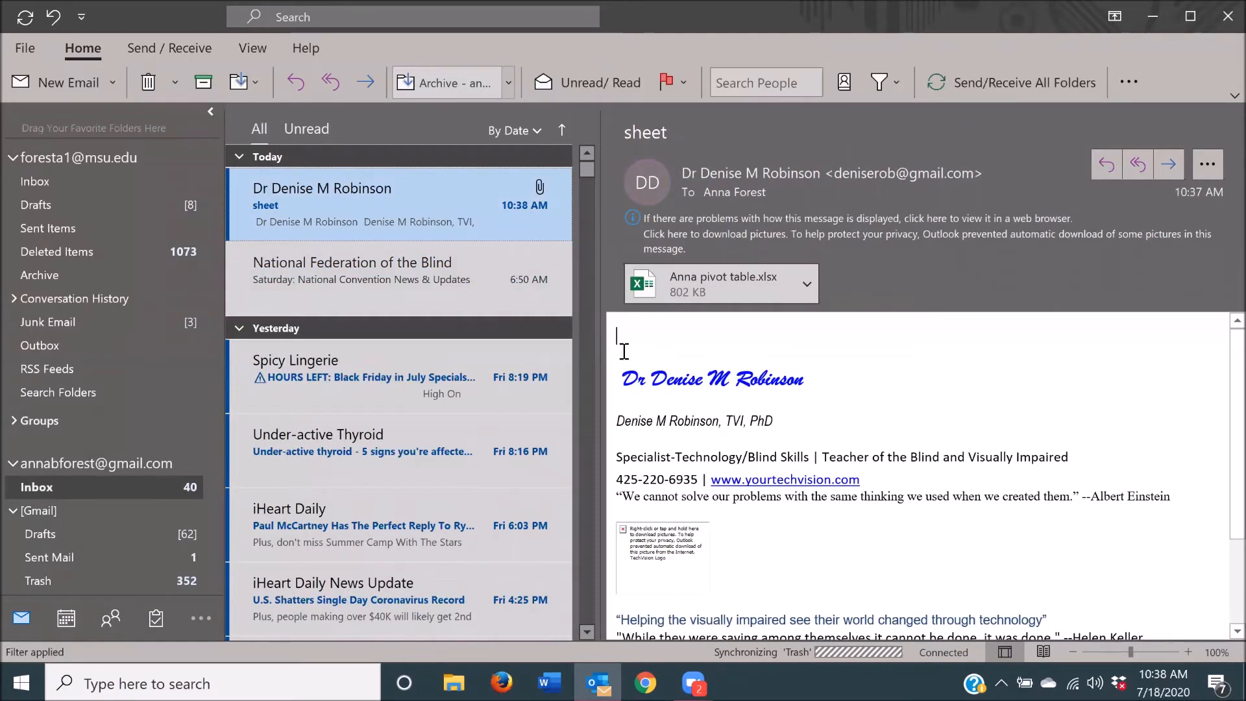
- Open the "sheet" message in its own window and open its attached pivot table workbook in Excel
key("Return")
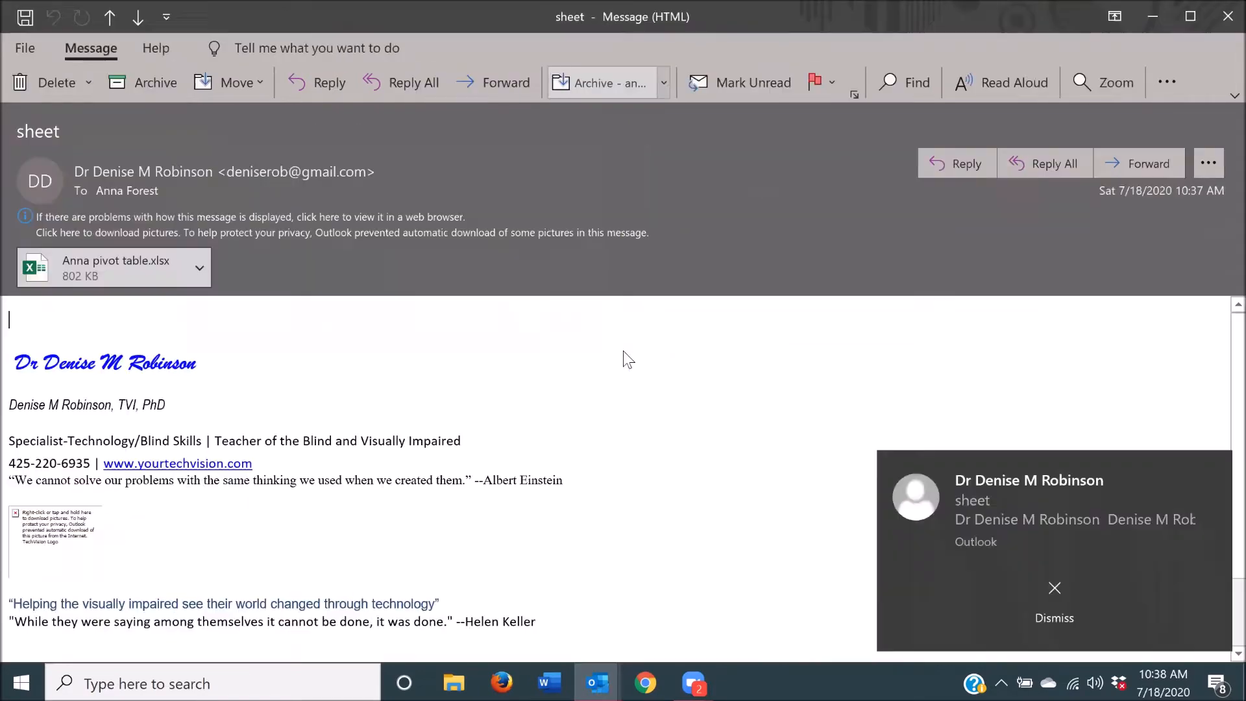
key("shift+Tab")
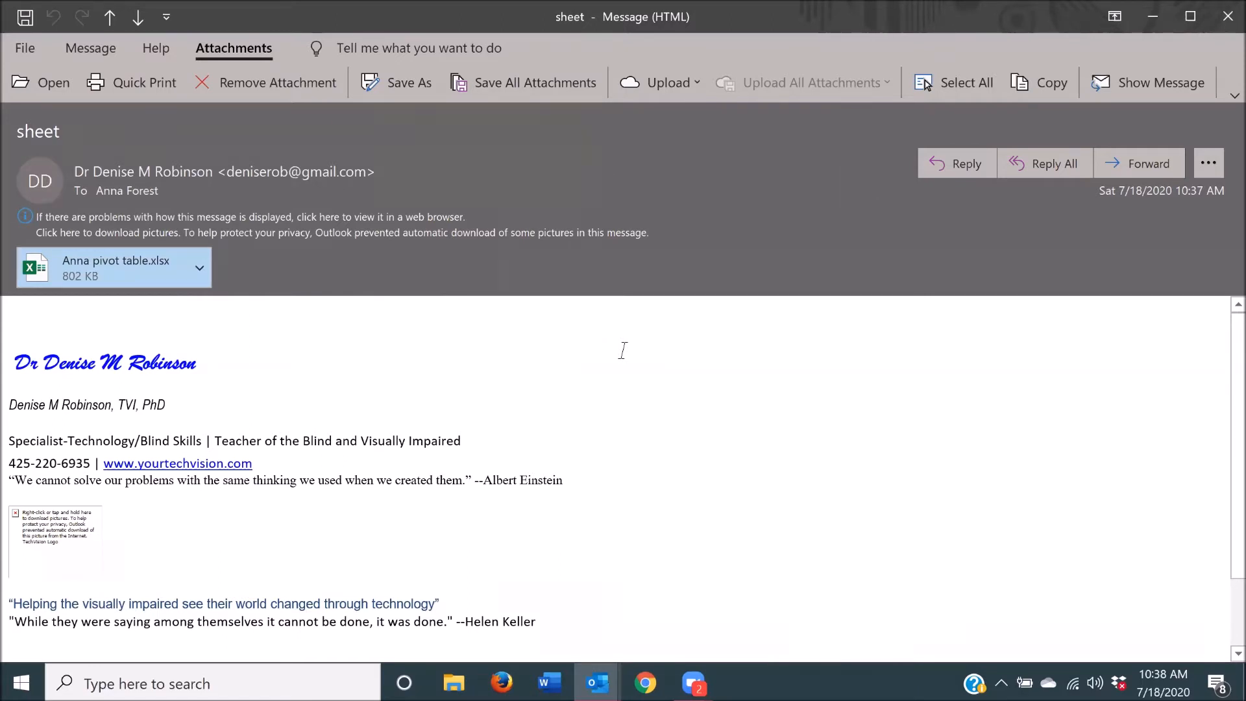
key("Return")
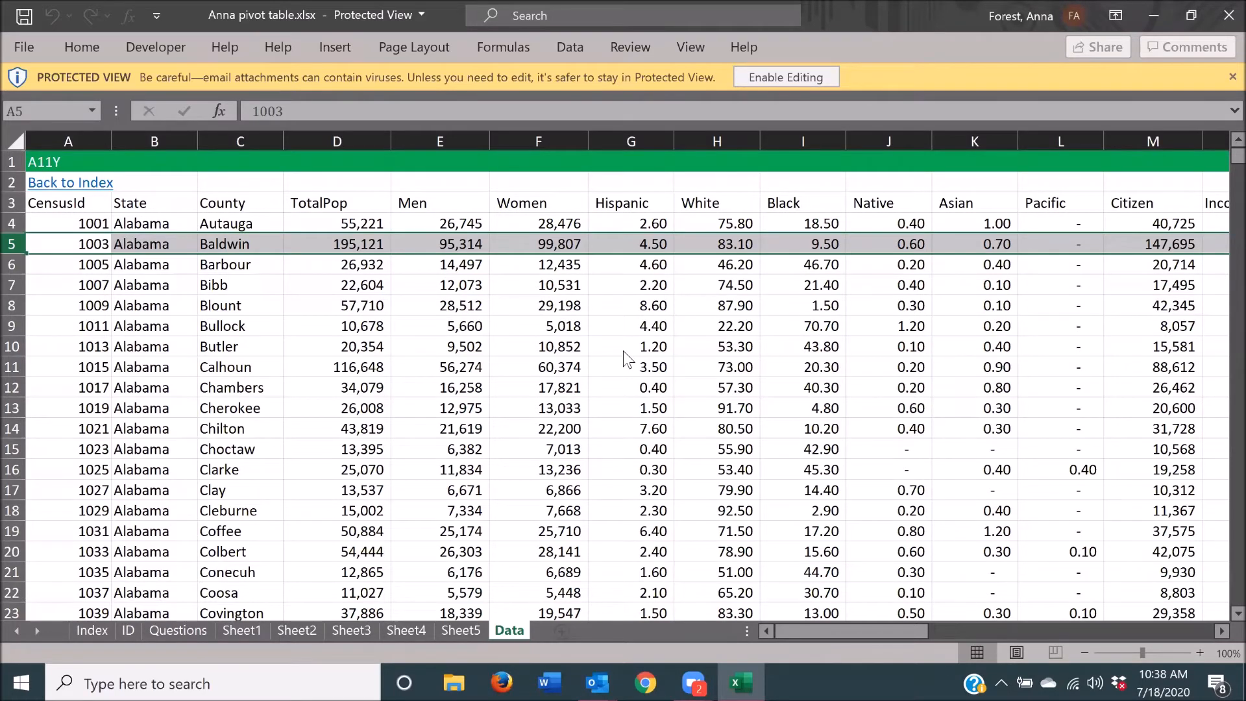
- Enable editing for the workbook opened in Protected View
key("alt")
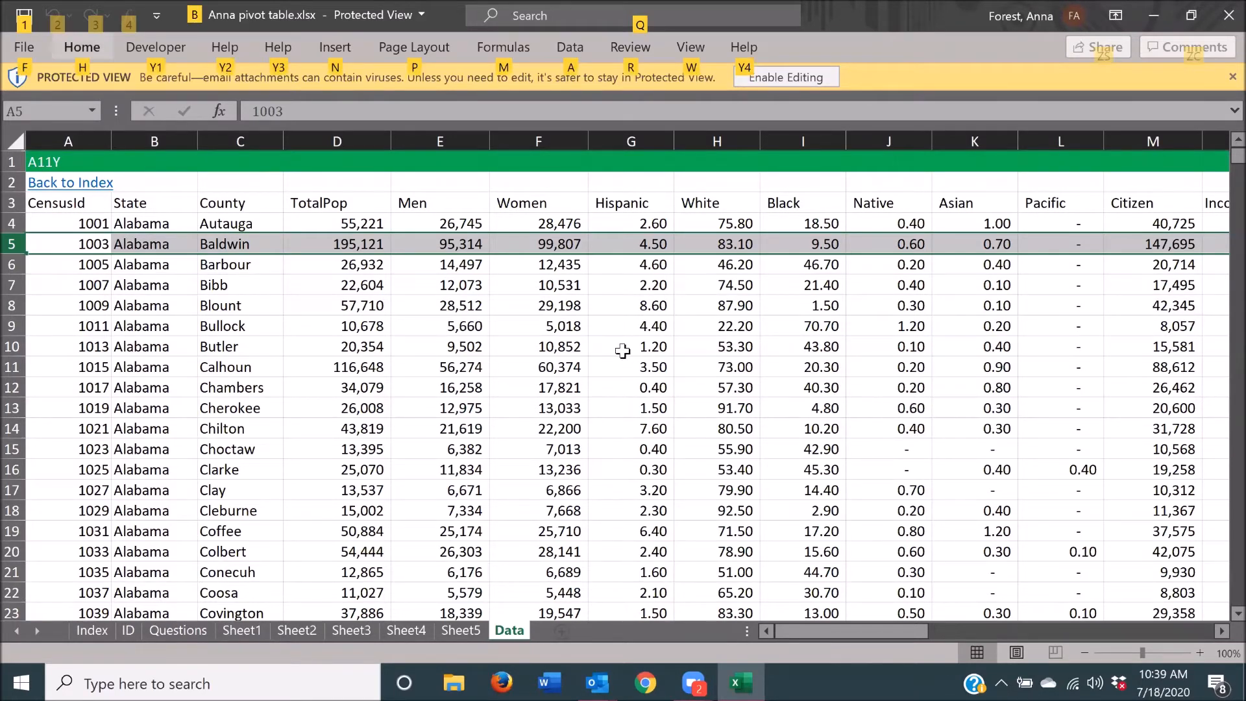
key("alt")
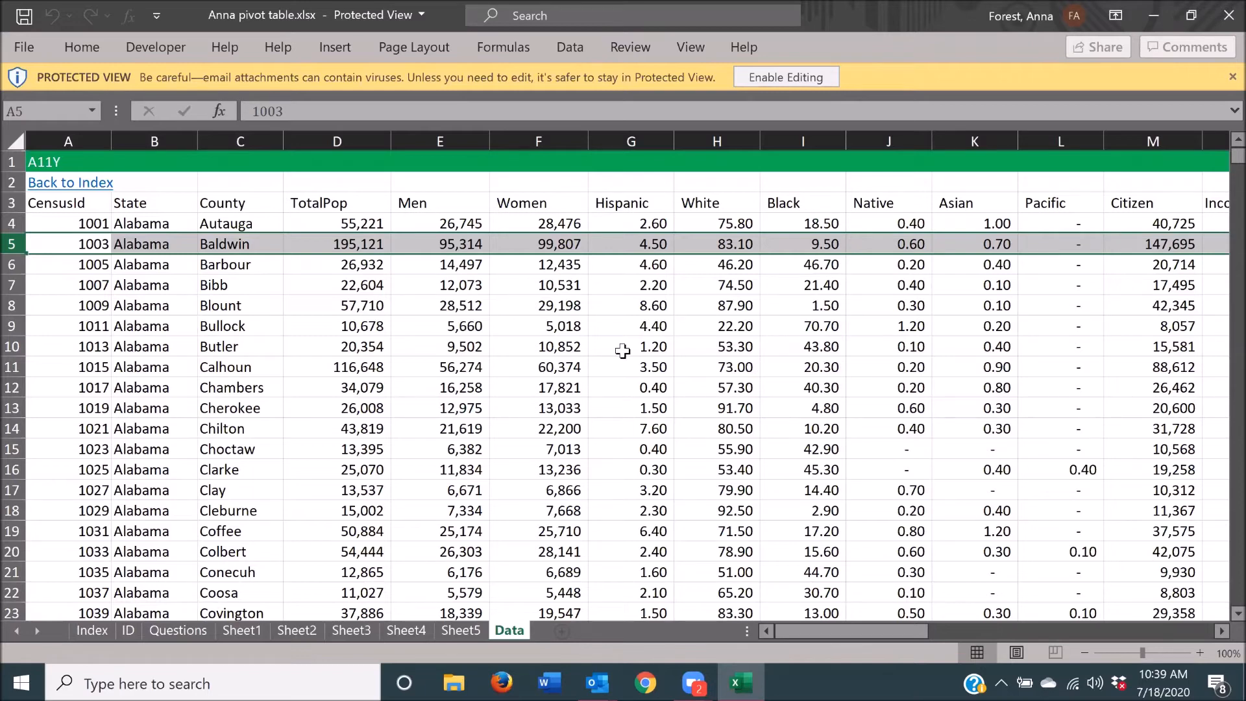
key("F6")
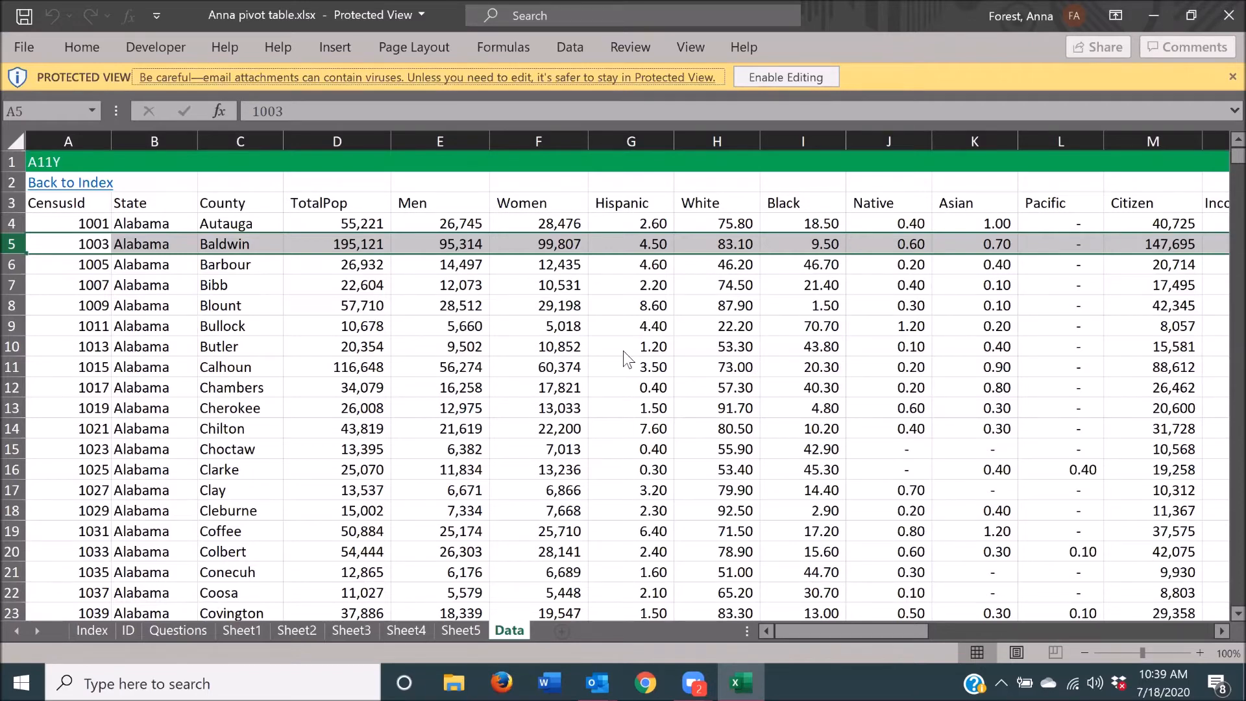
key("Tab")
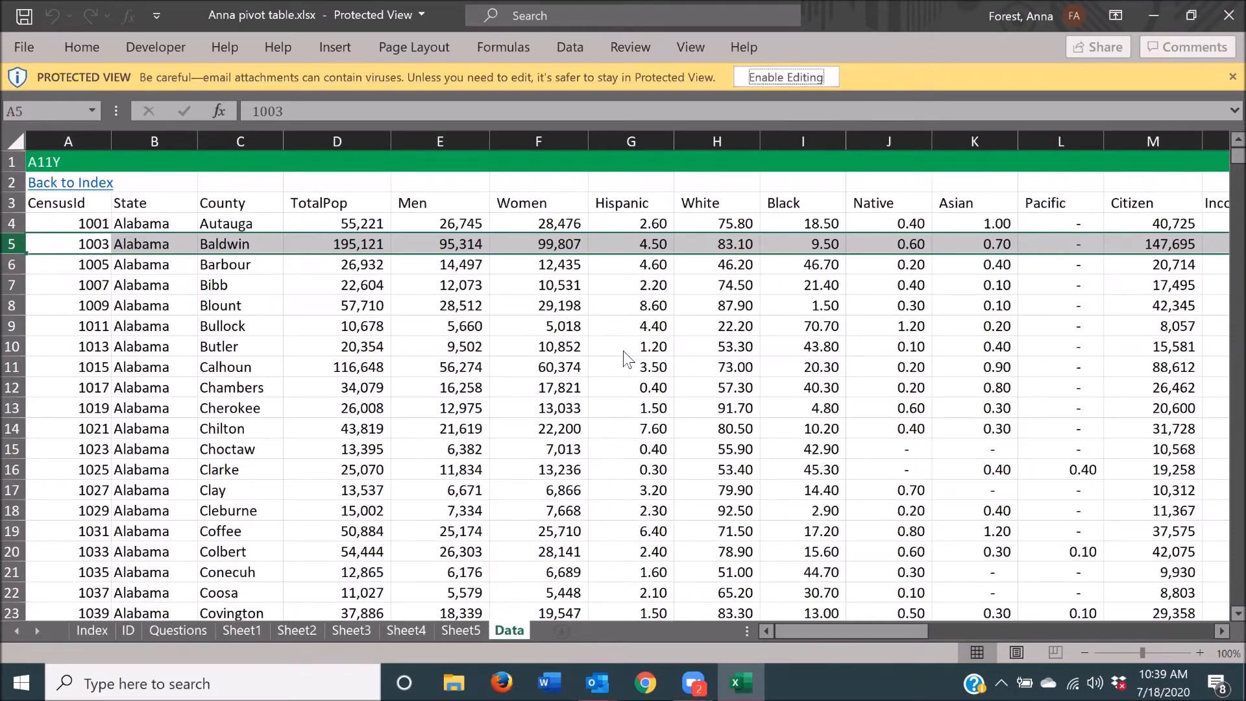
key("Return")
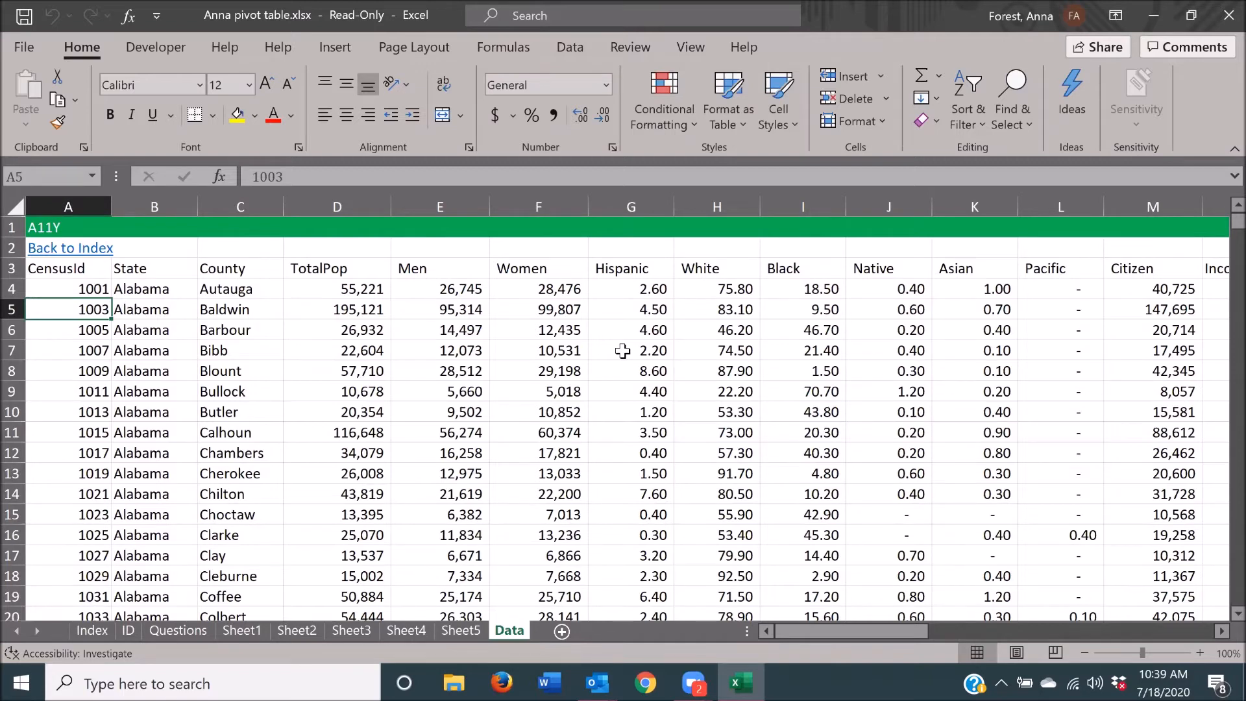
- Select the census data from the CensusId header in A3 through the last used cell and open Quick Analysis for it
key("ctrl+Home")
key("Down")
key("Down")
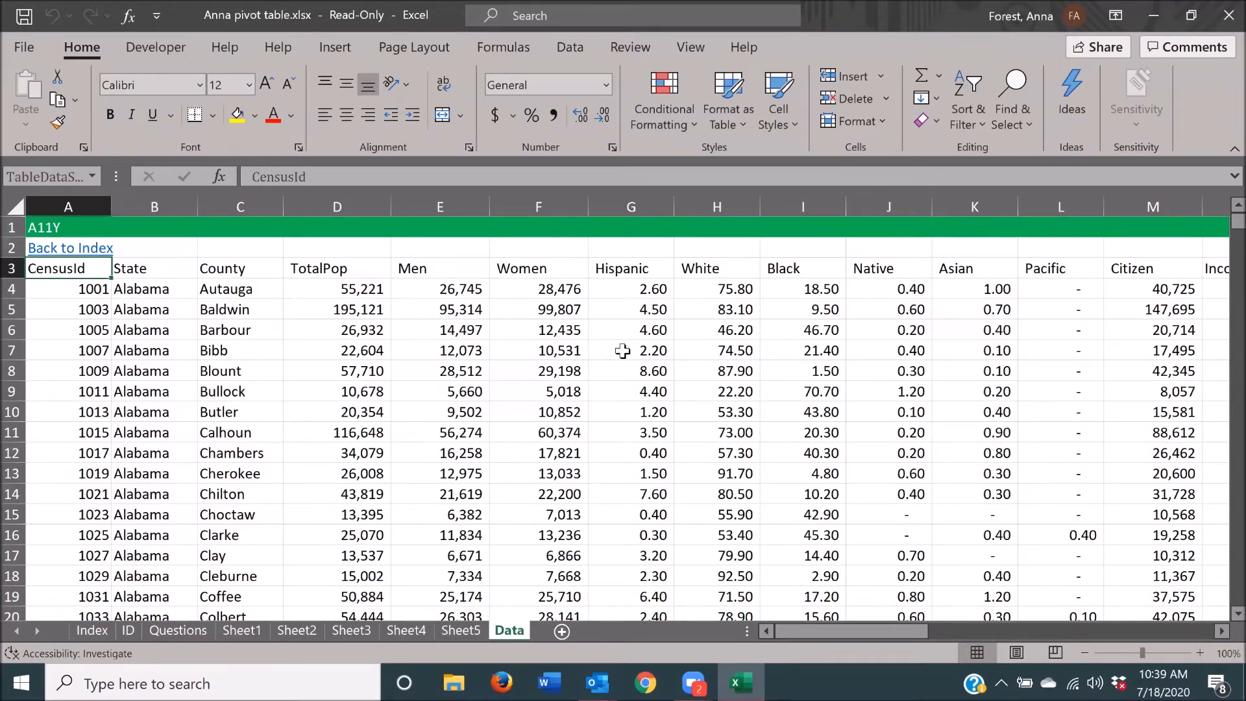
key("ctrl+shift+End")
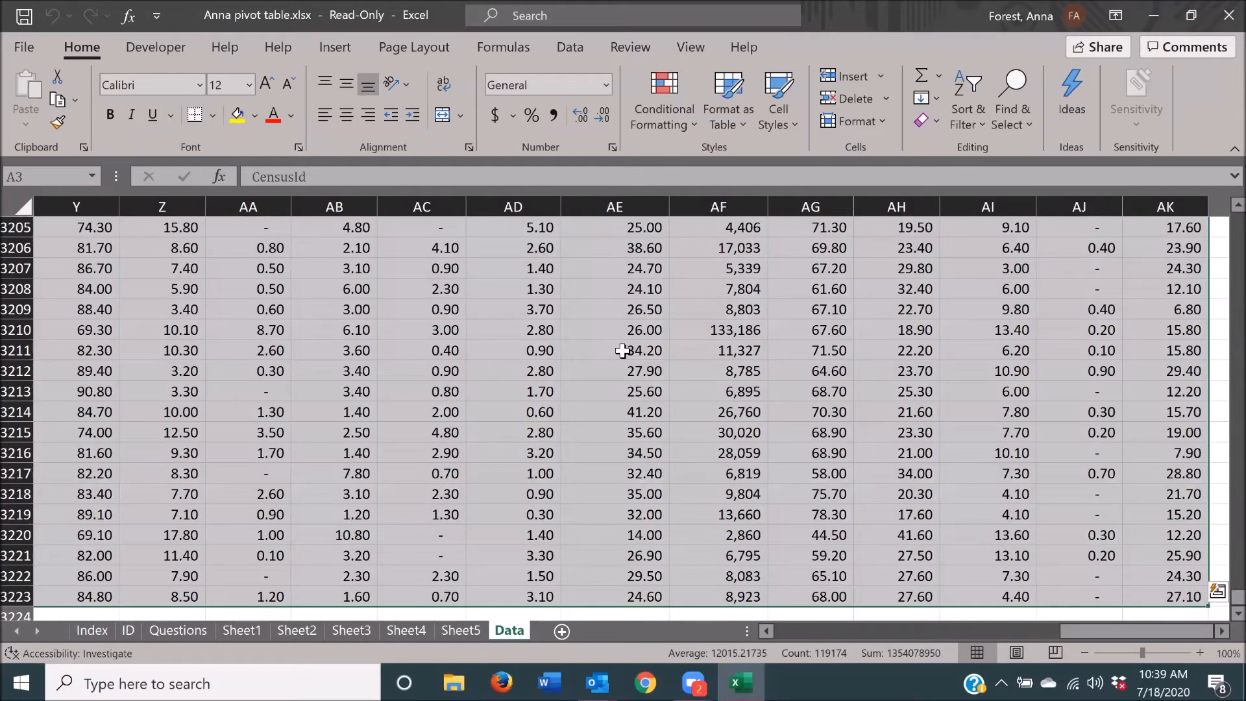
key("shift+F10")
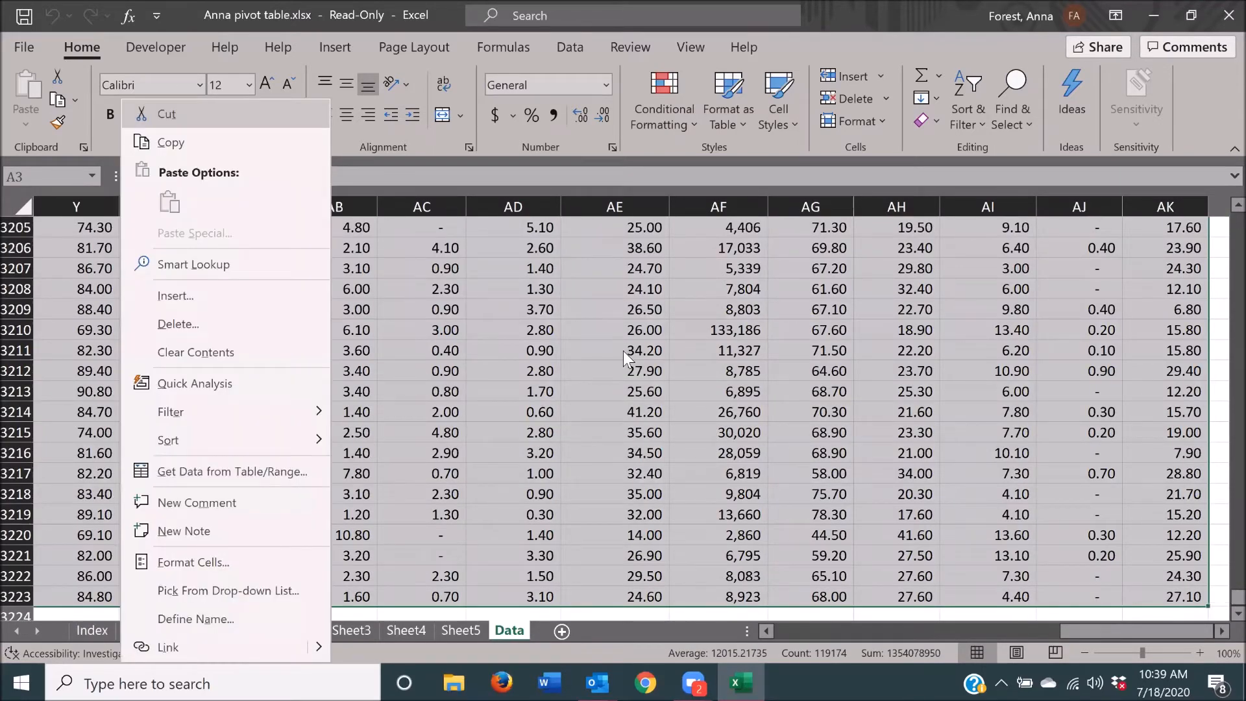
key("q")
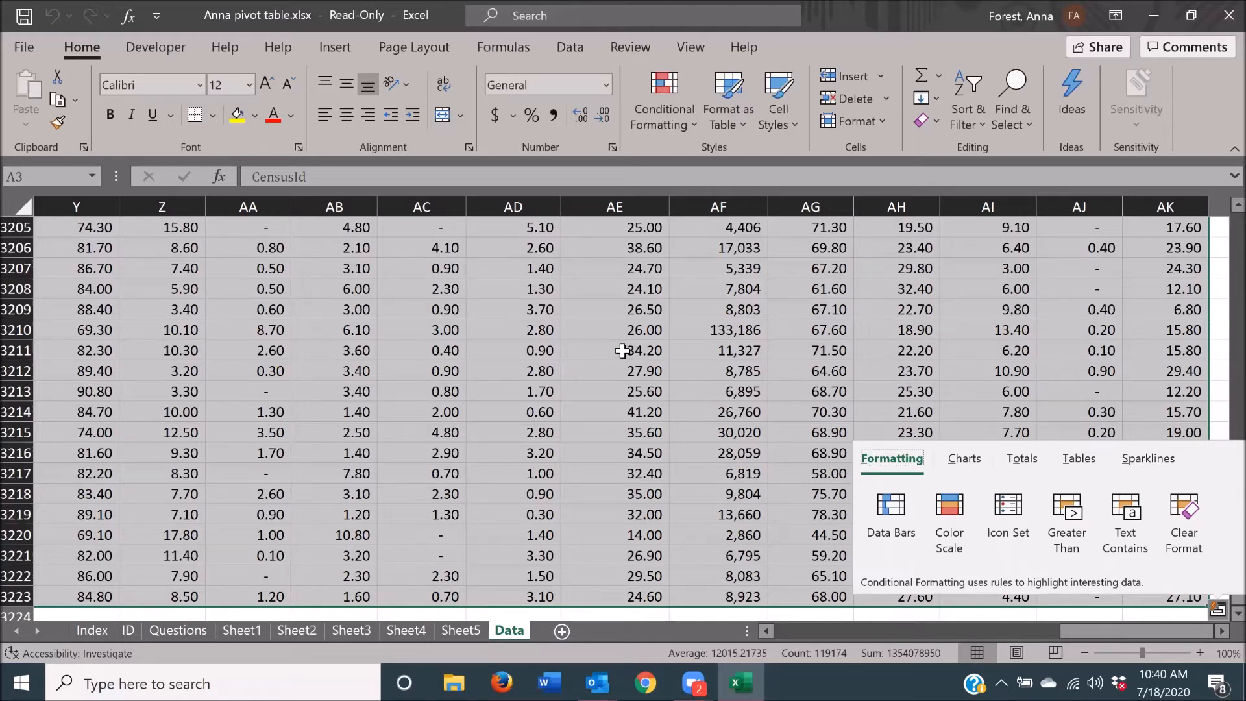
- Review the Quick Analysis Formatting options from Data Bars through Clear Format and return to the Formatting category
key("Tab")
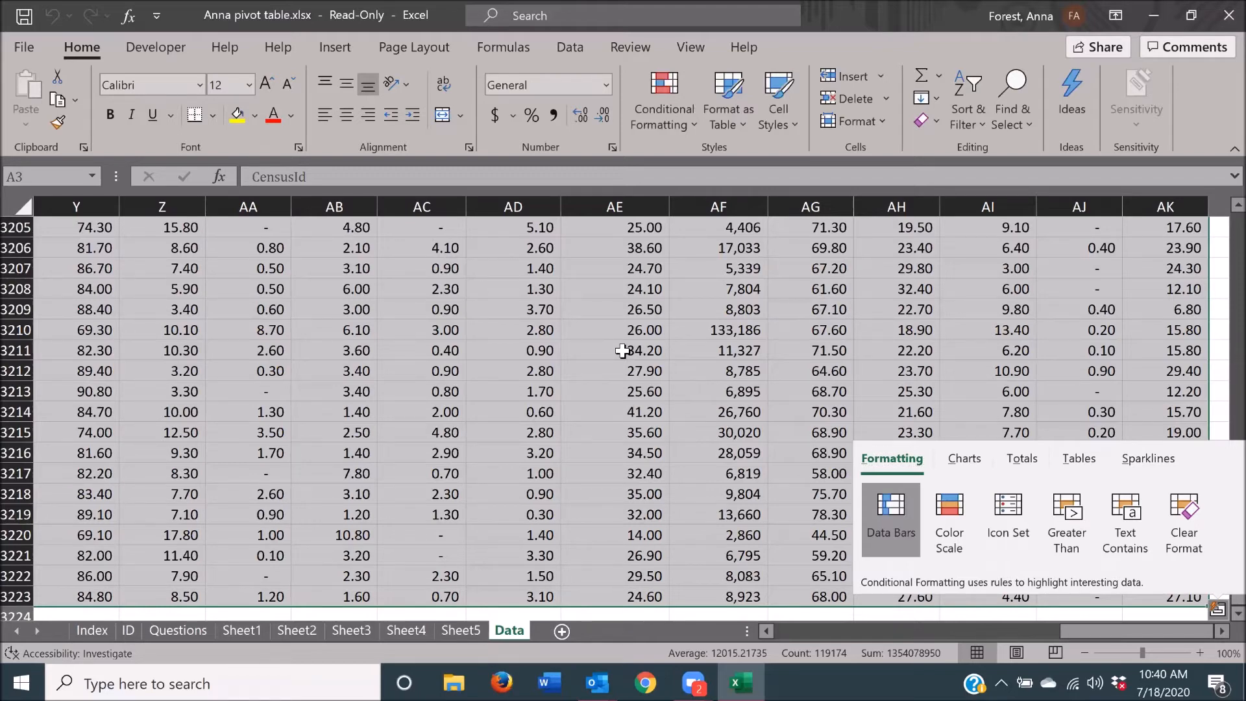
key("shift+Tab")
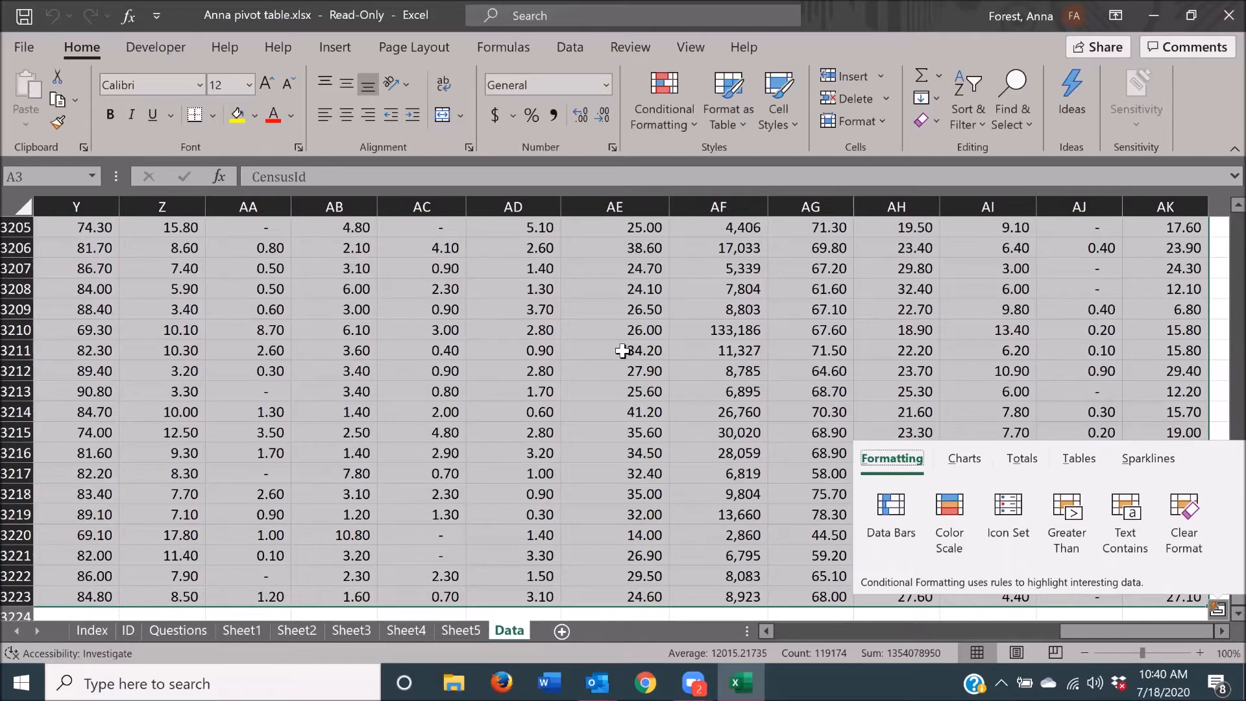
key("Tab")
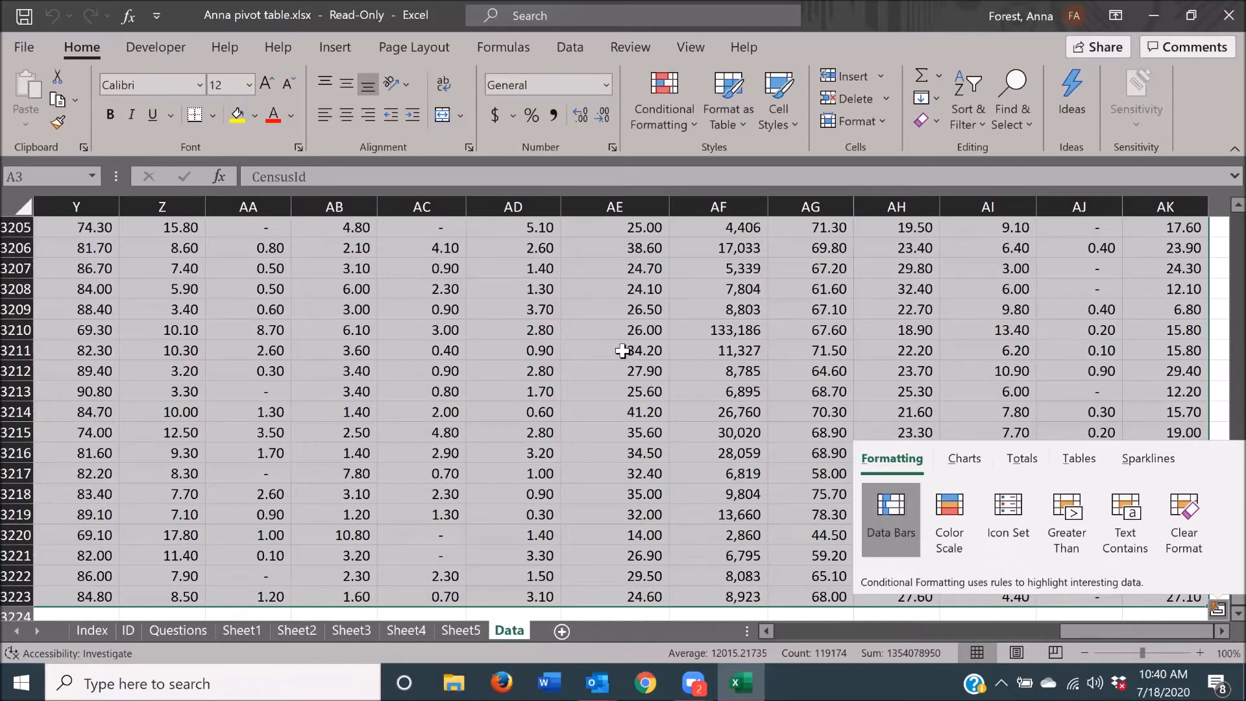
key("Right")
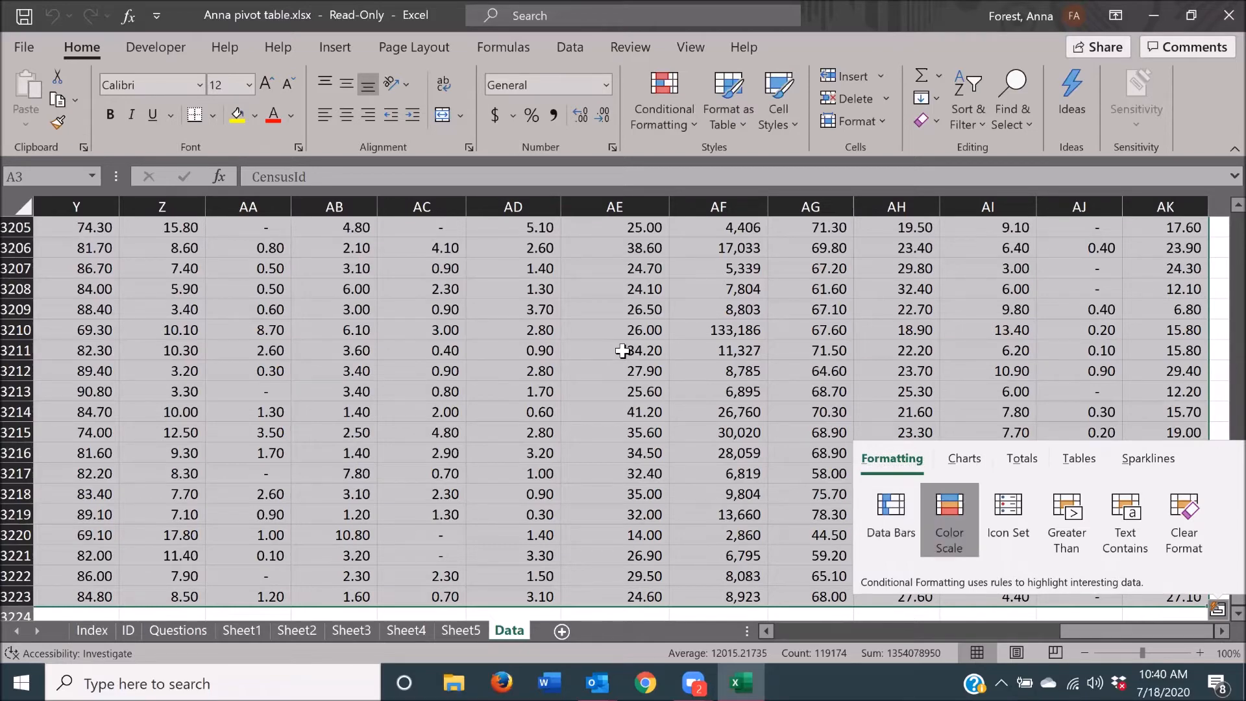
key("Right")
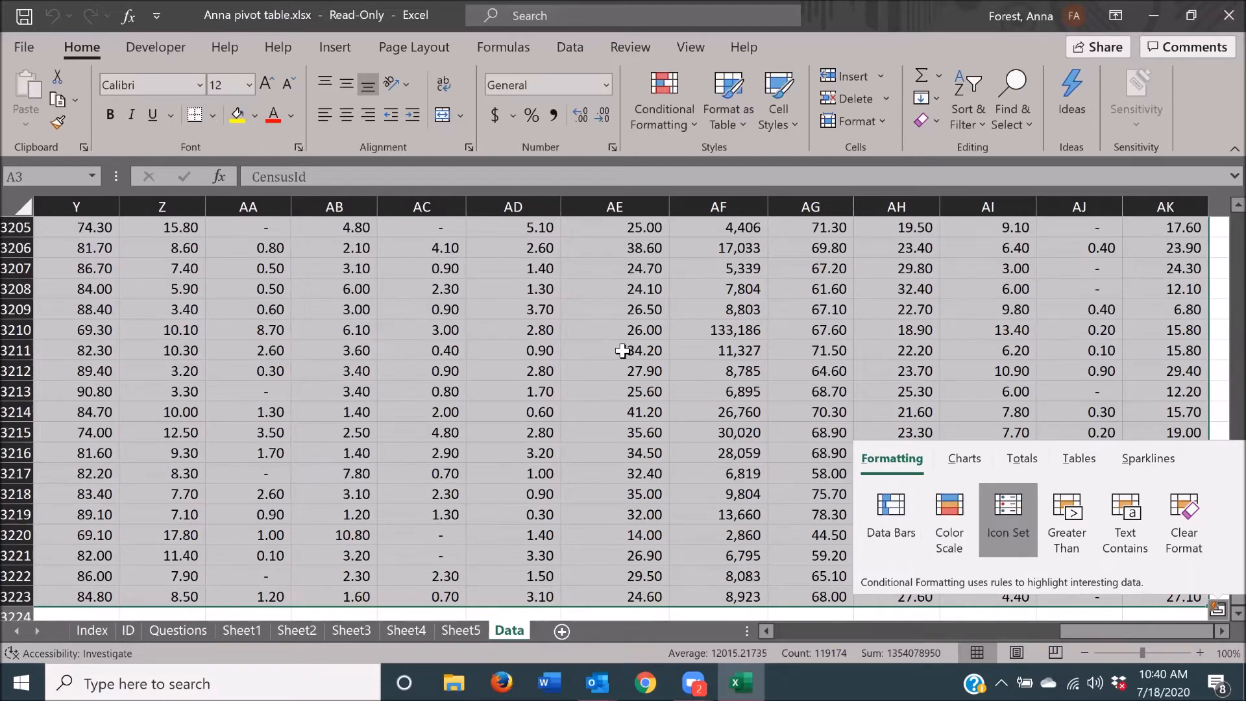
key("Right")
key("Right")
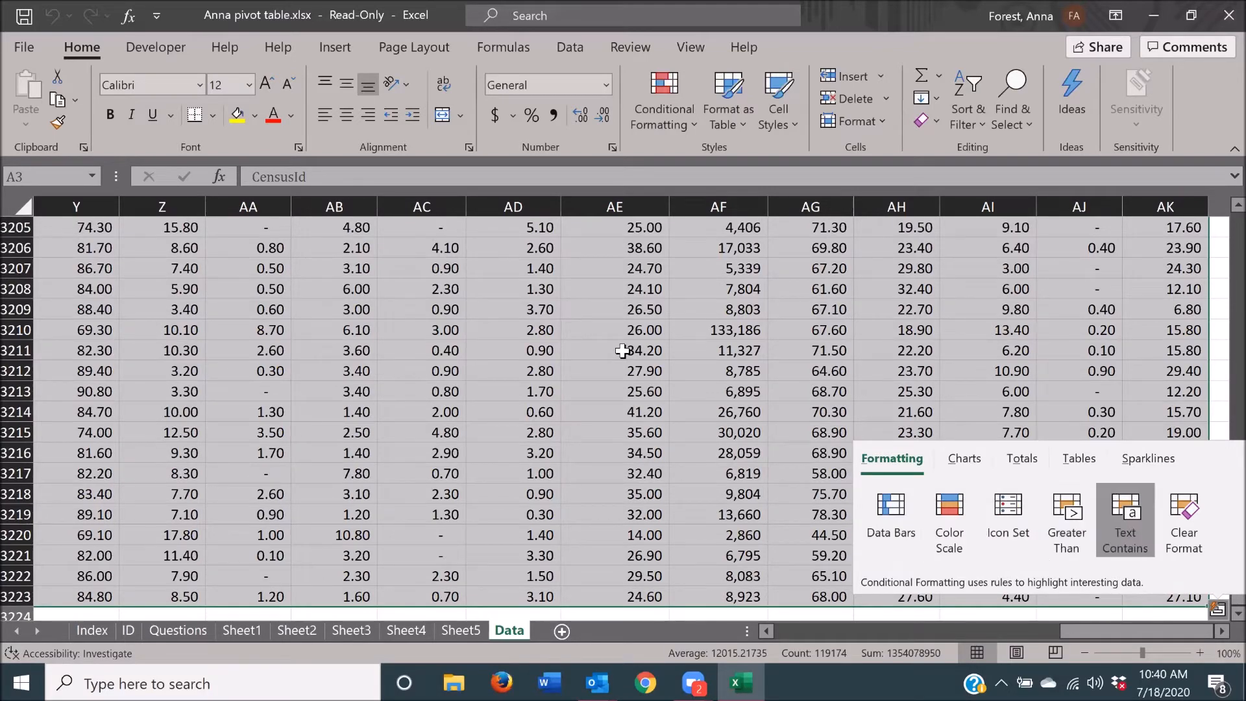
key("Right")
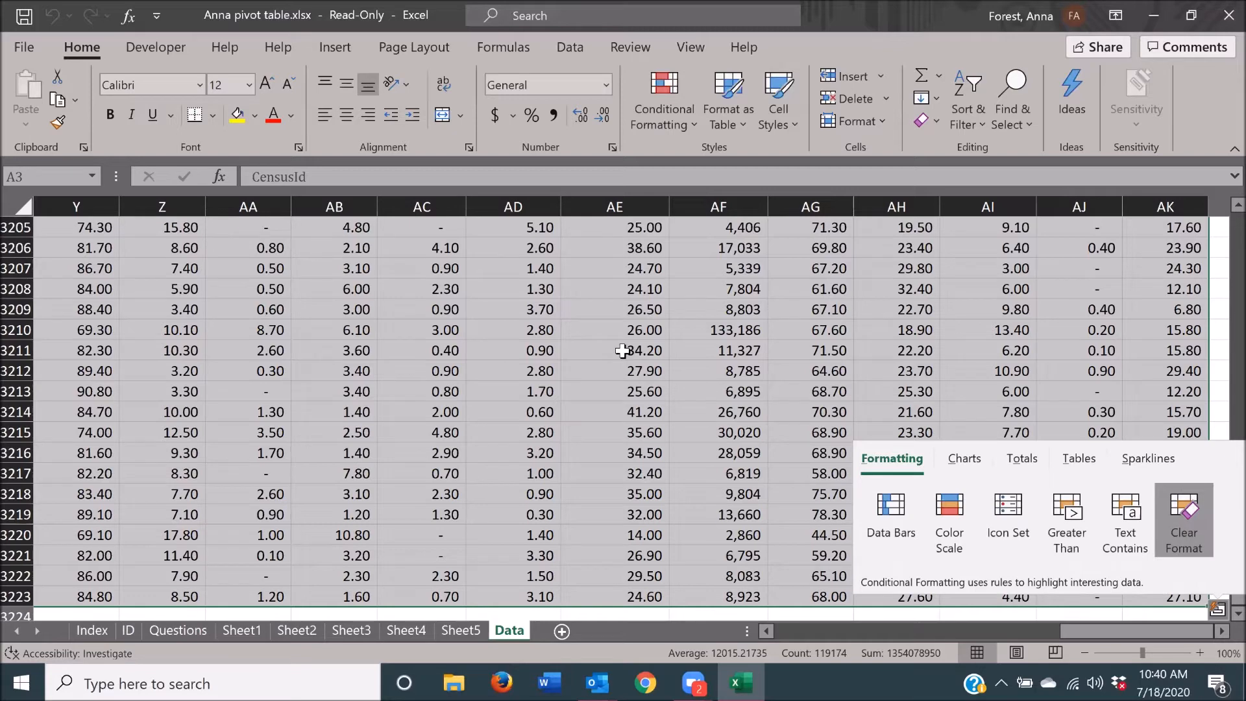
key("Left")
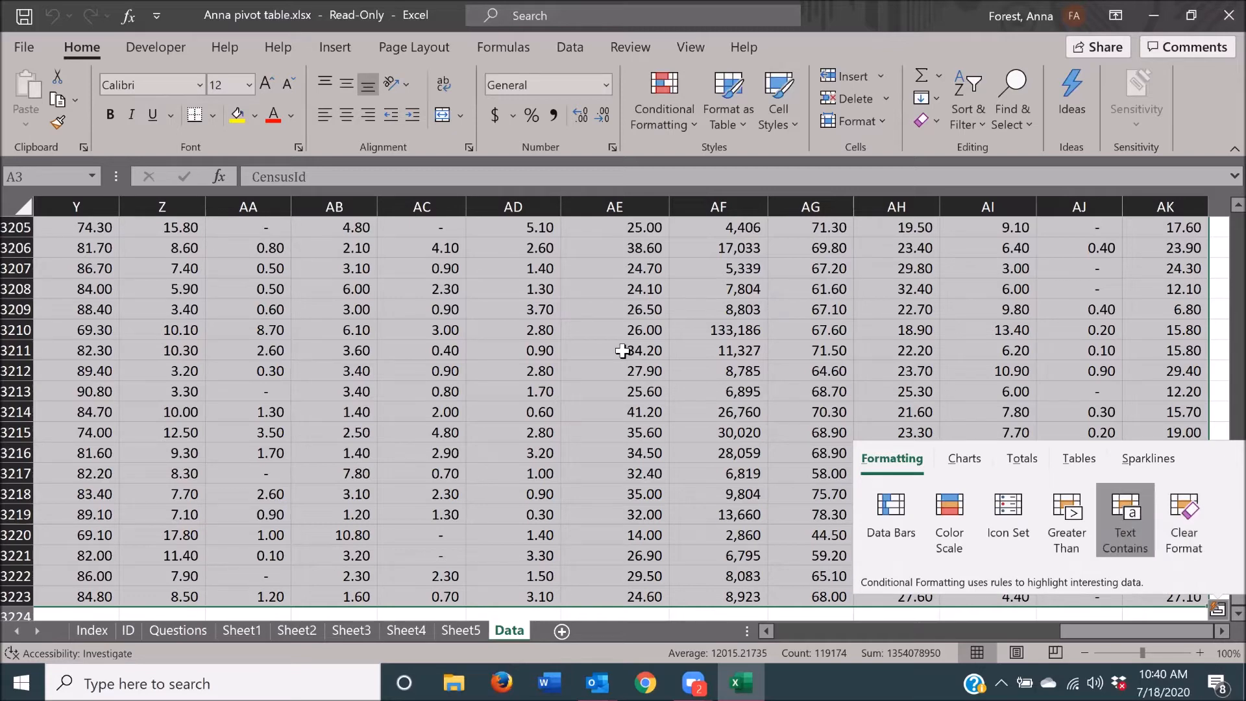
key("Left")
key("Left")
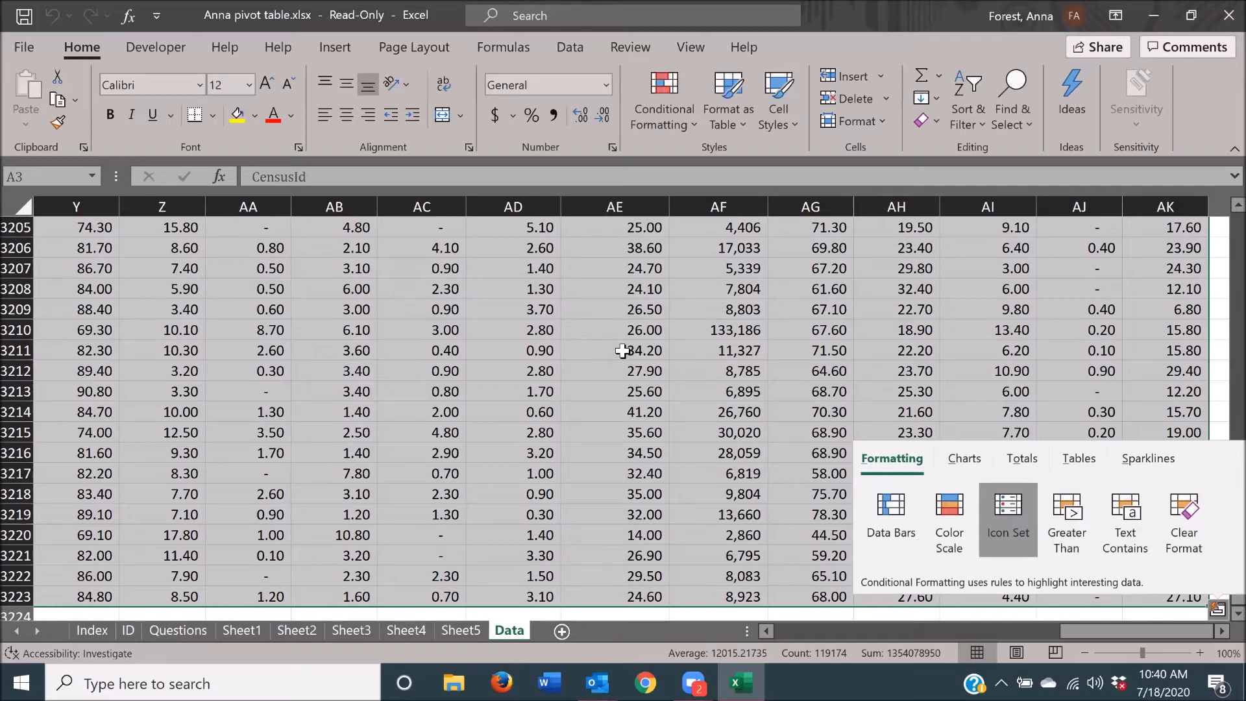
key("Left")
key("Left")
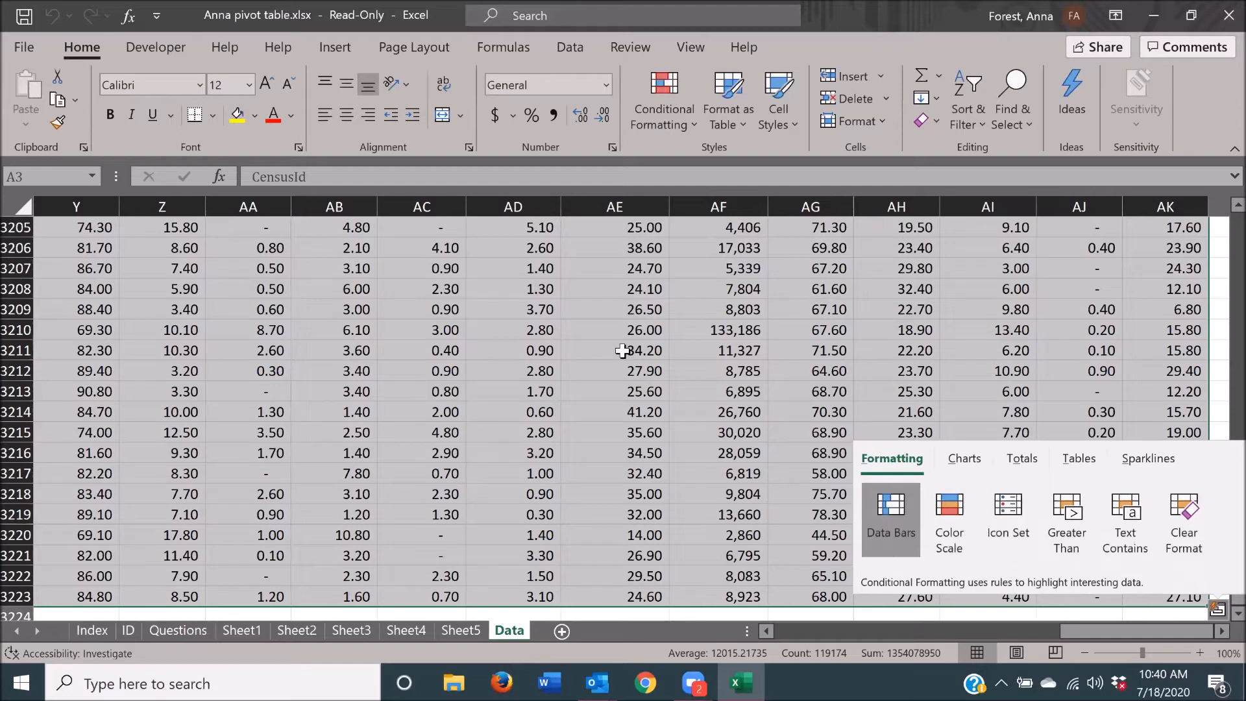
key("Up")
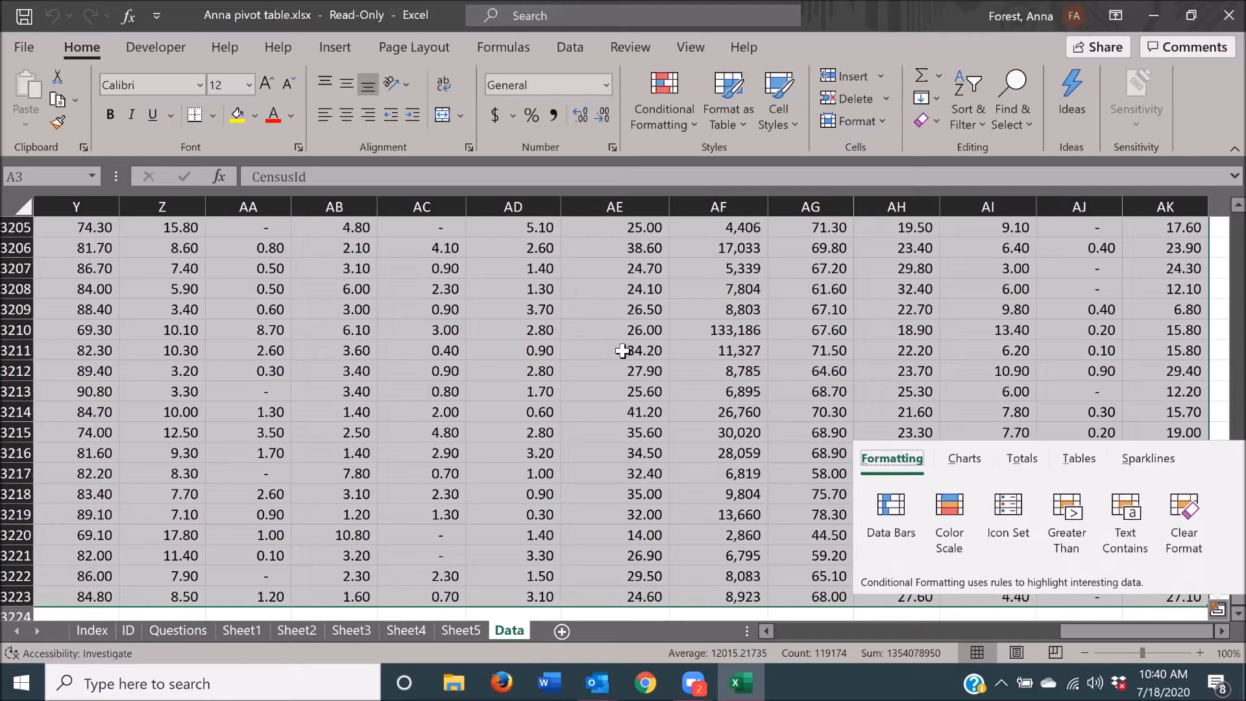
- Examine the Charts category and the Totals options from Sum through Running Total in Quick Analysis
key("Right")
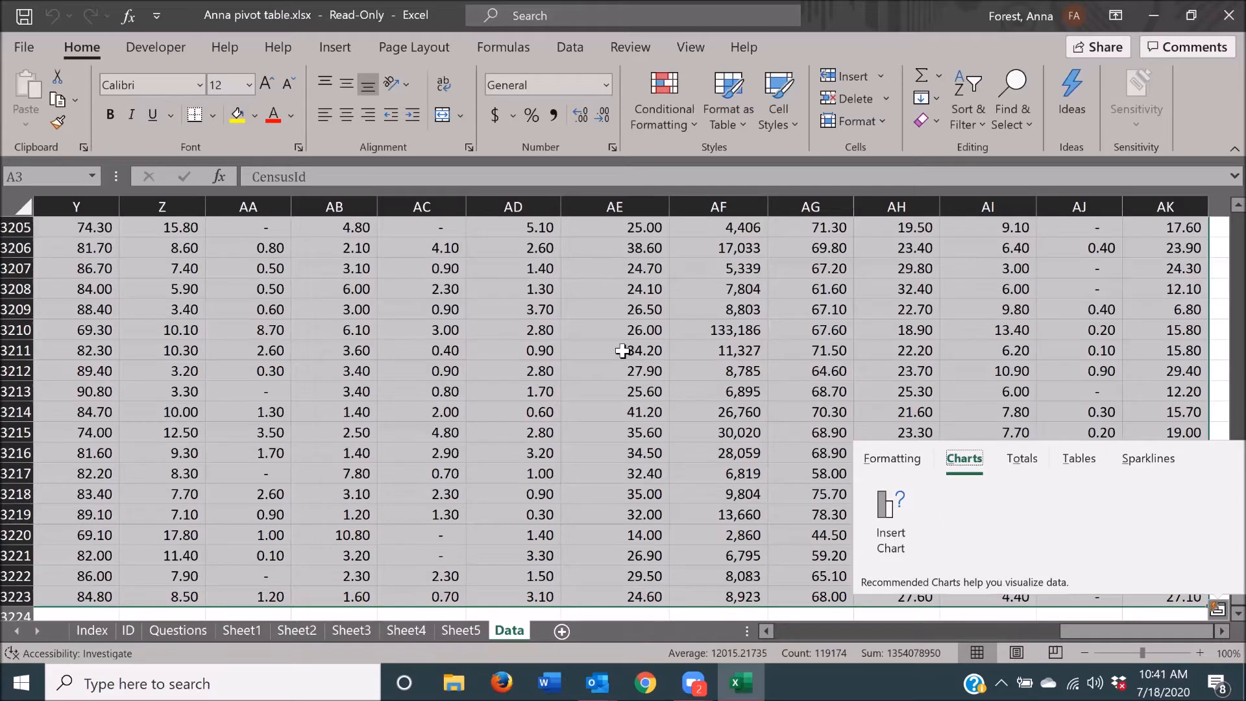
key("Right")
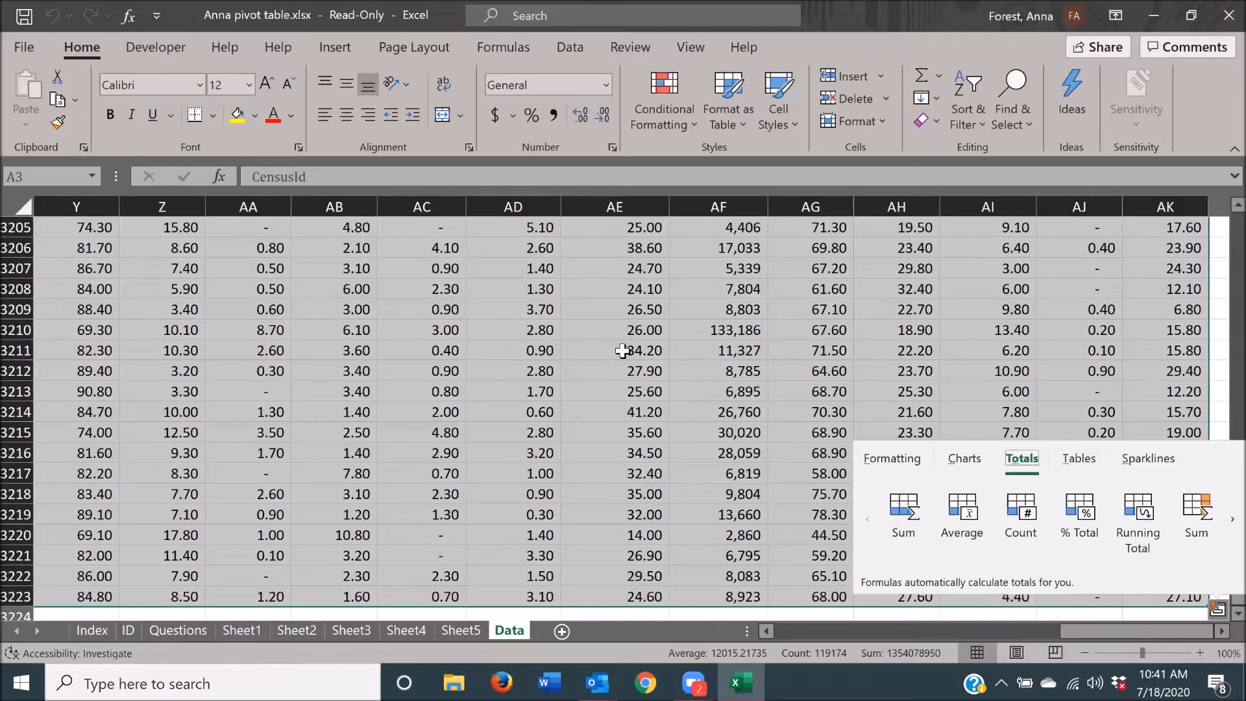
key("Left")
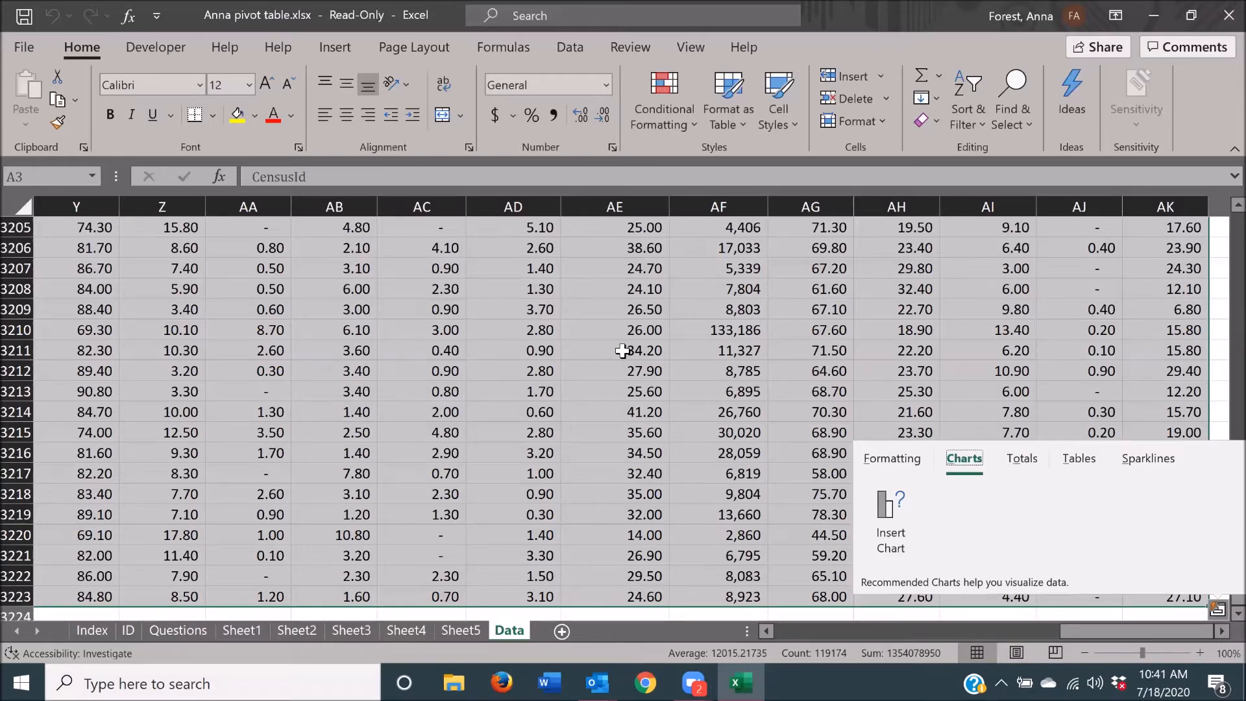
key("Right")
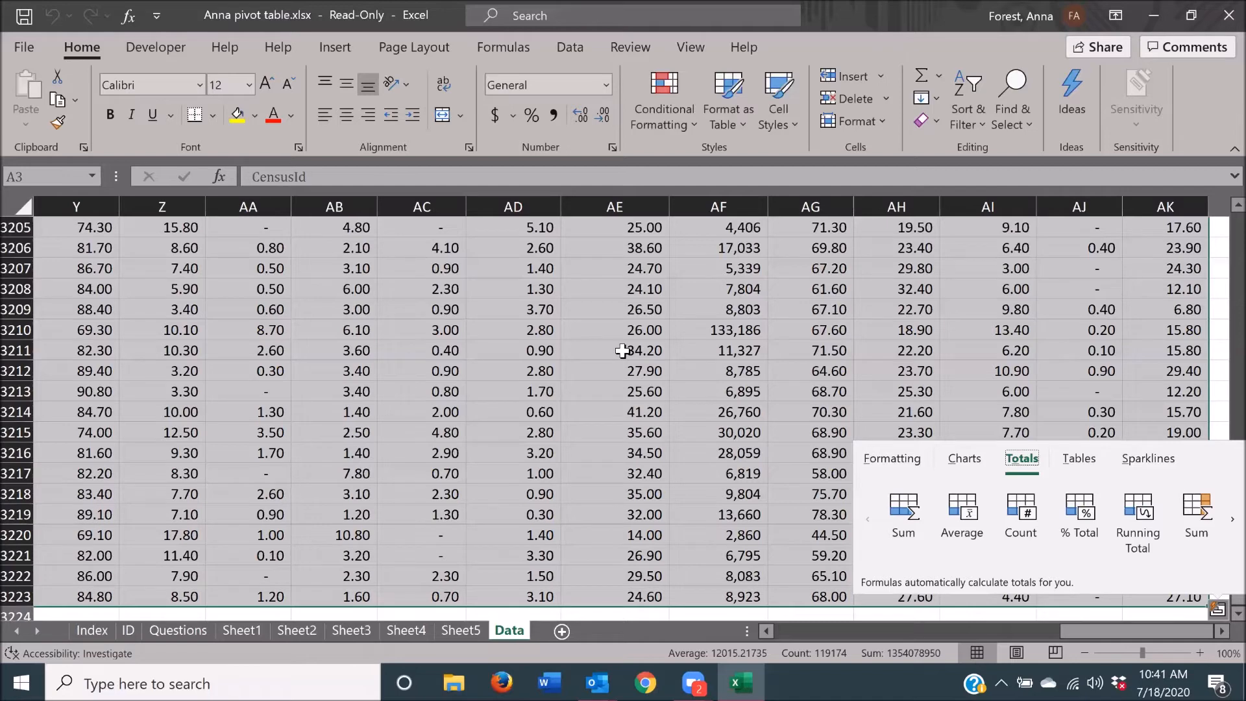
key("Tab")
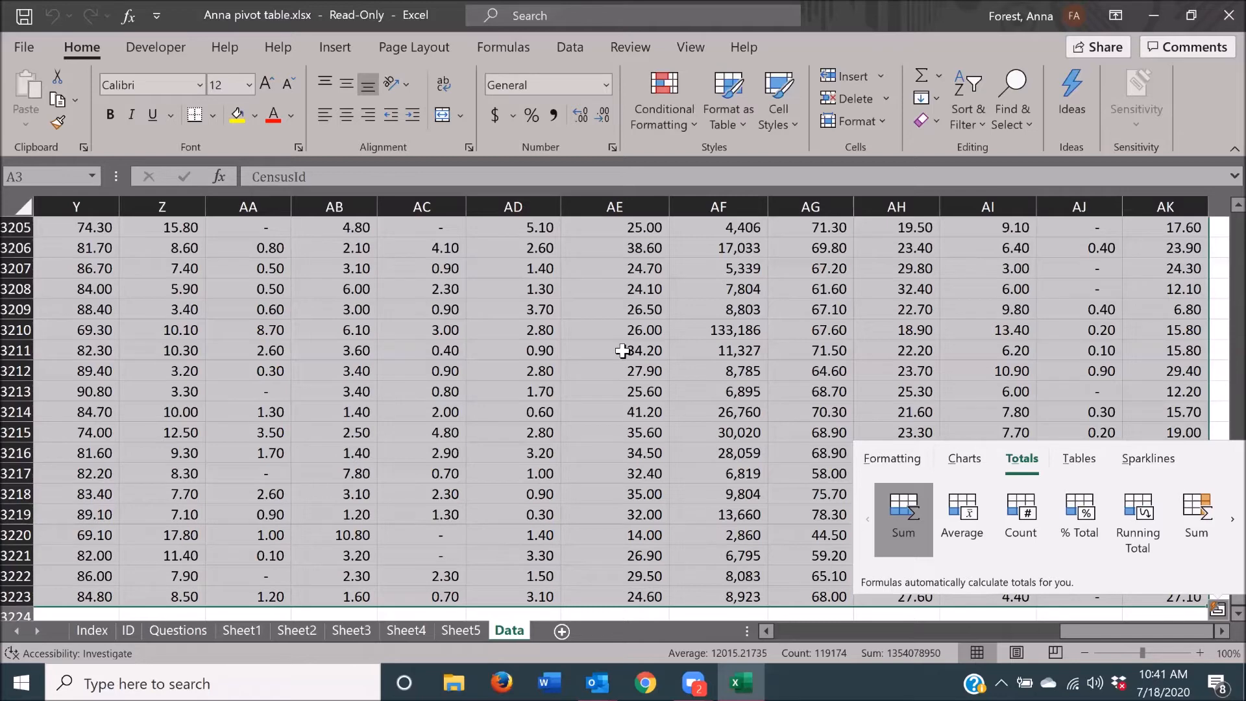
key("Right")
key("Right")
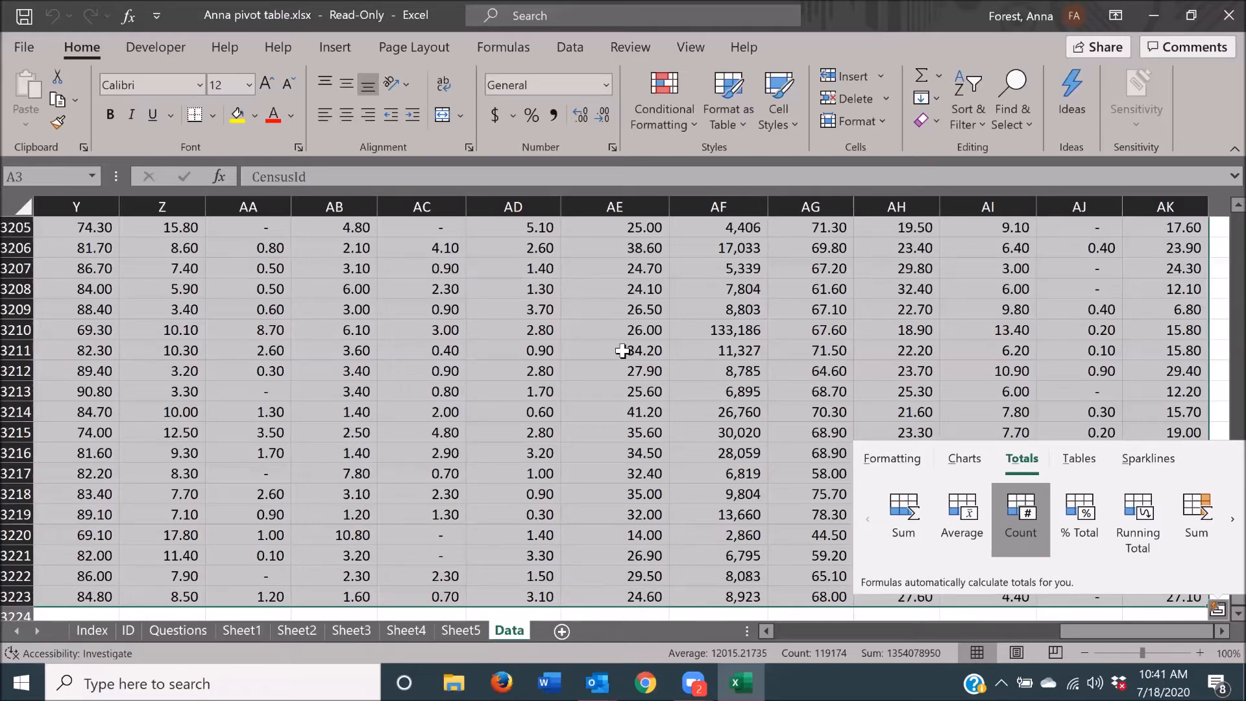
key("Right")
key("Right")
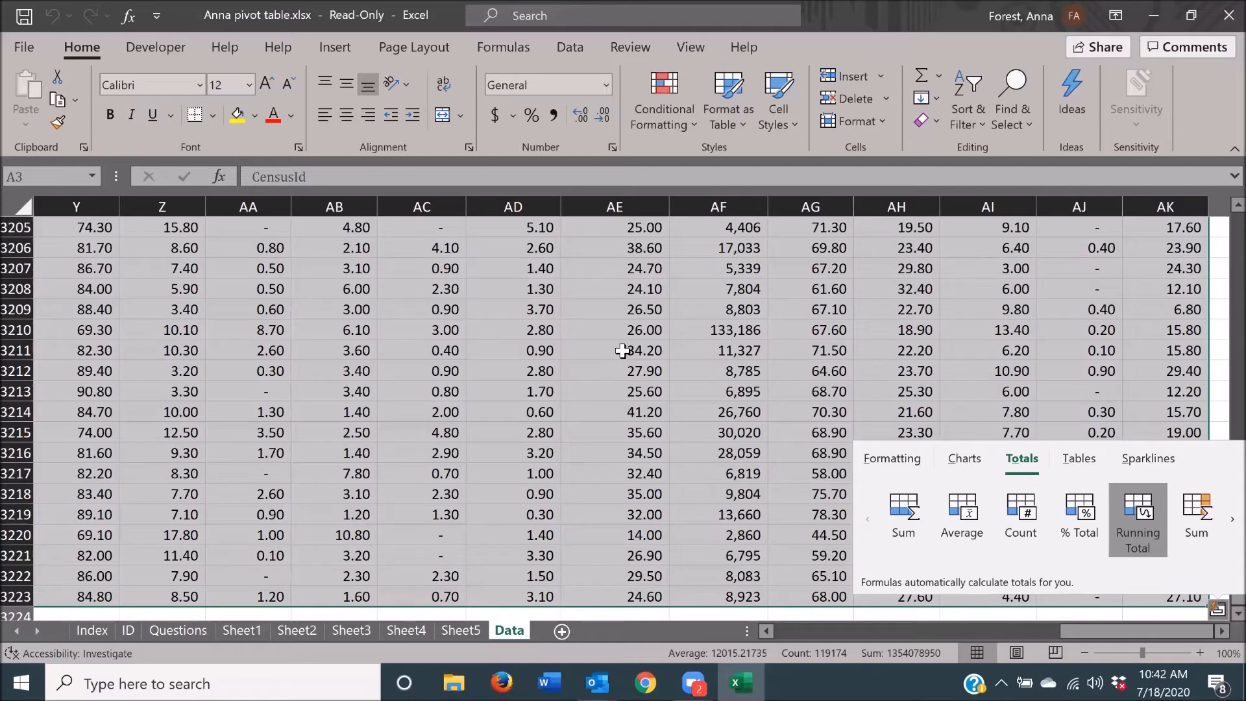
- Examine the Table and Blank PivotTable options and the Line, Column and Win/Loss sparklines, and return to the Formatting options
key("t")
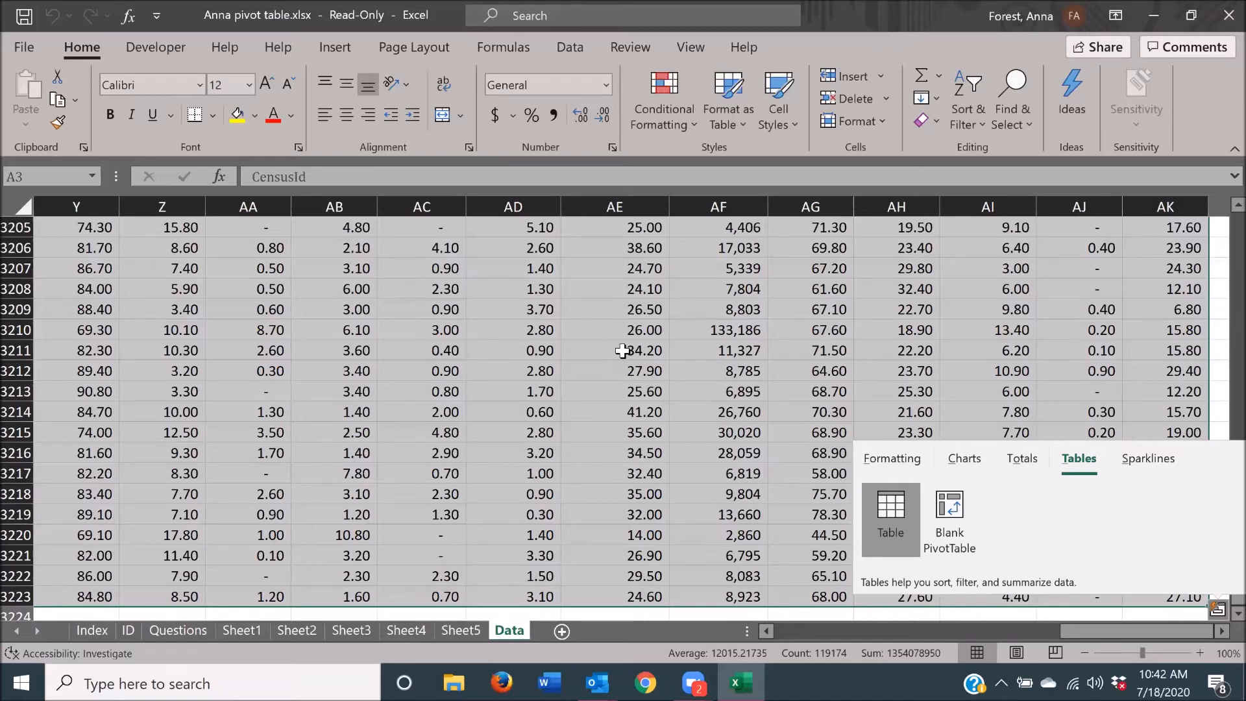
key("Right")
key("Left")
key("Right")
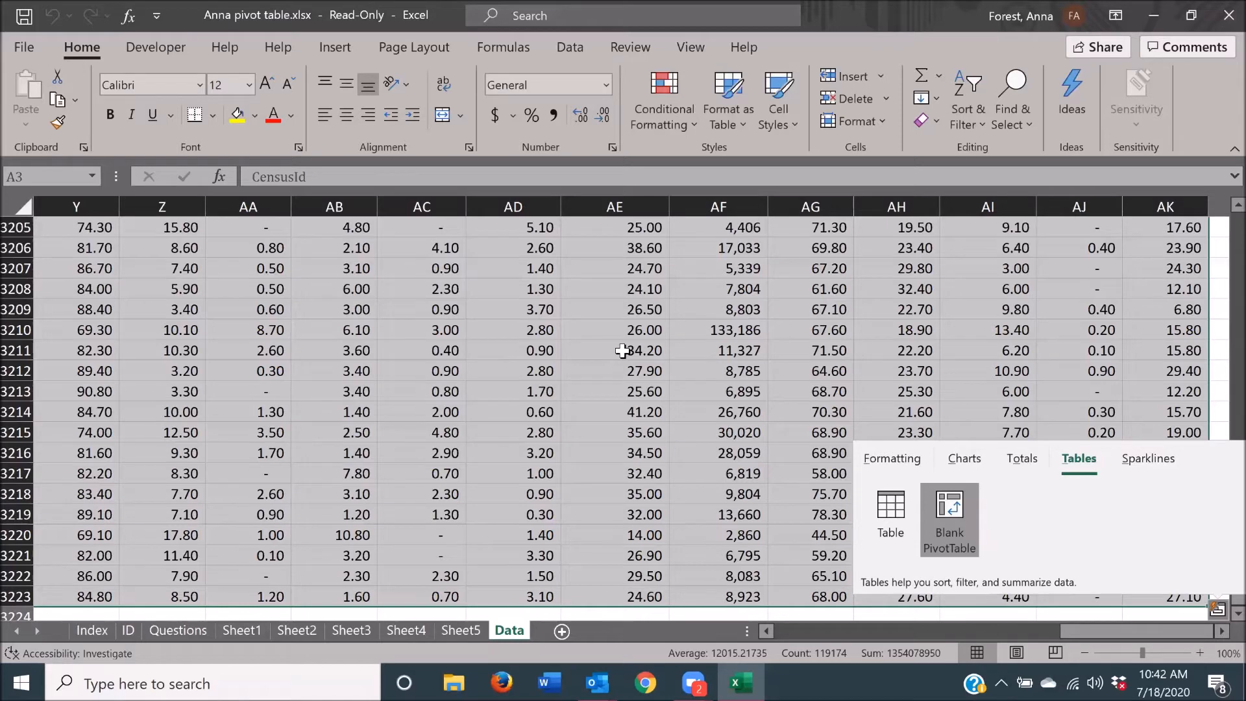
key("s")
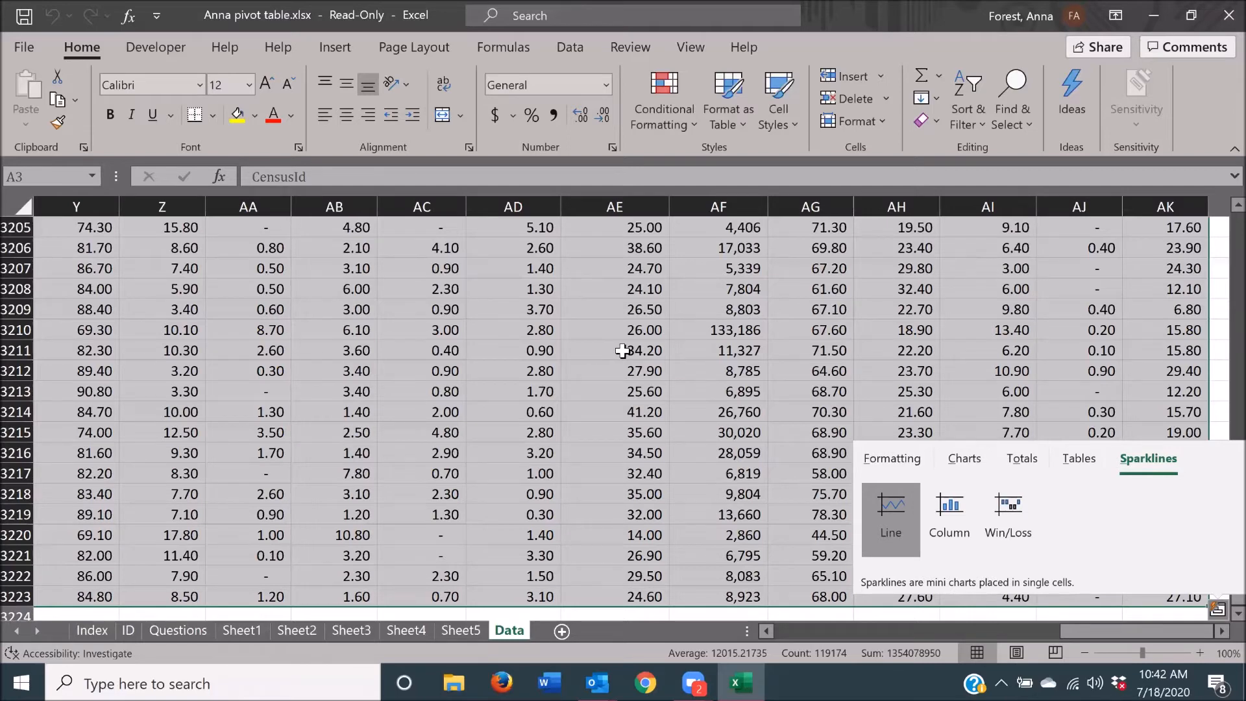
key("Right")
key("Right")
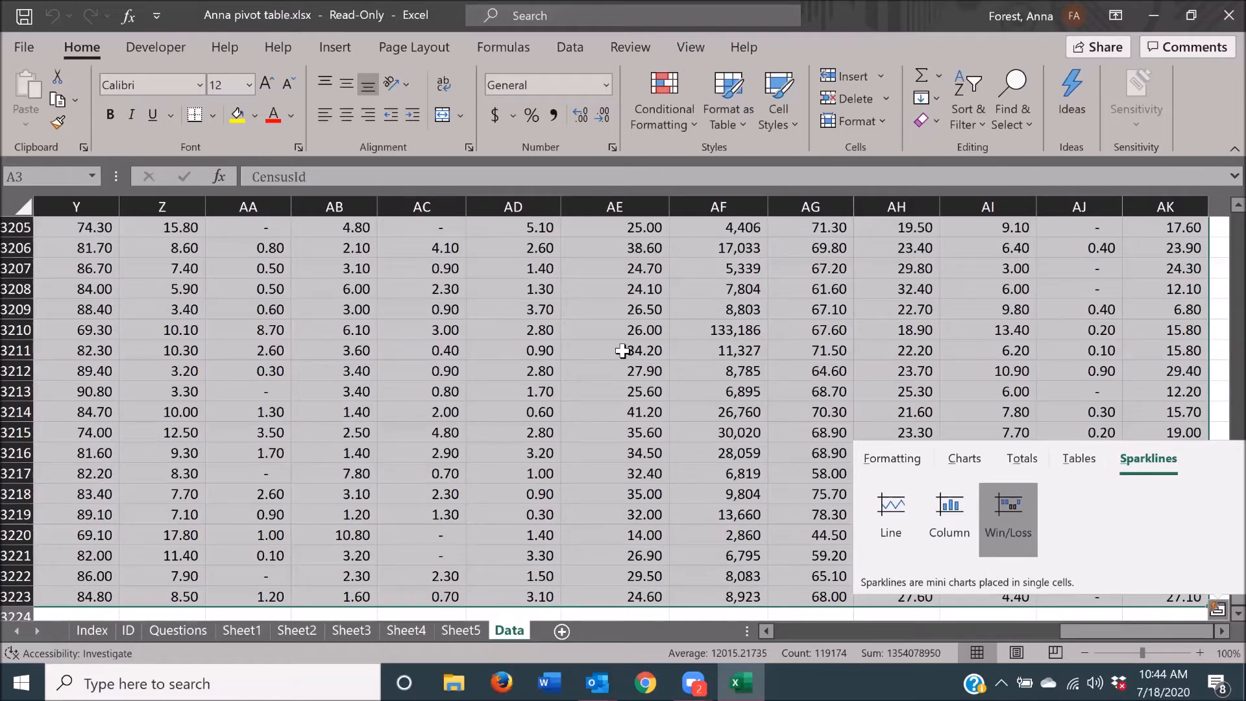
key("f")
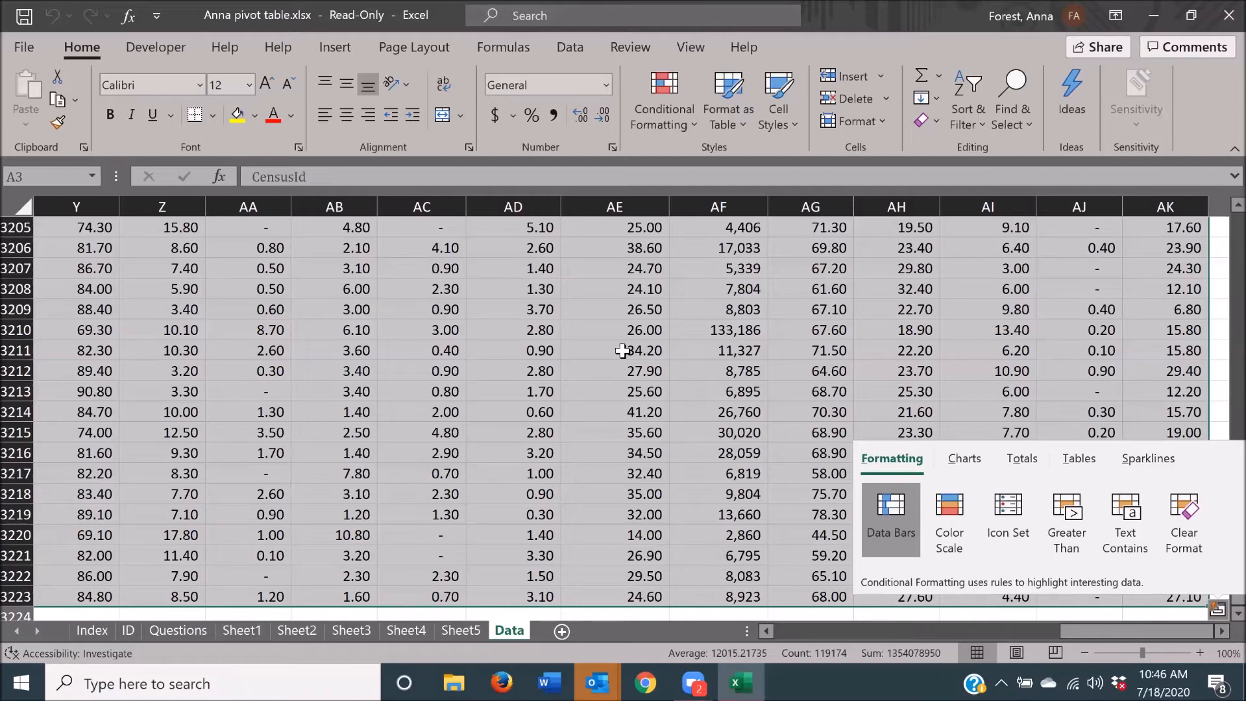
- Apply Data Bars to the selected census data and save the workbook as an Excel Workbook copy in Documents under the suggested name
key("Return")
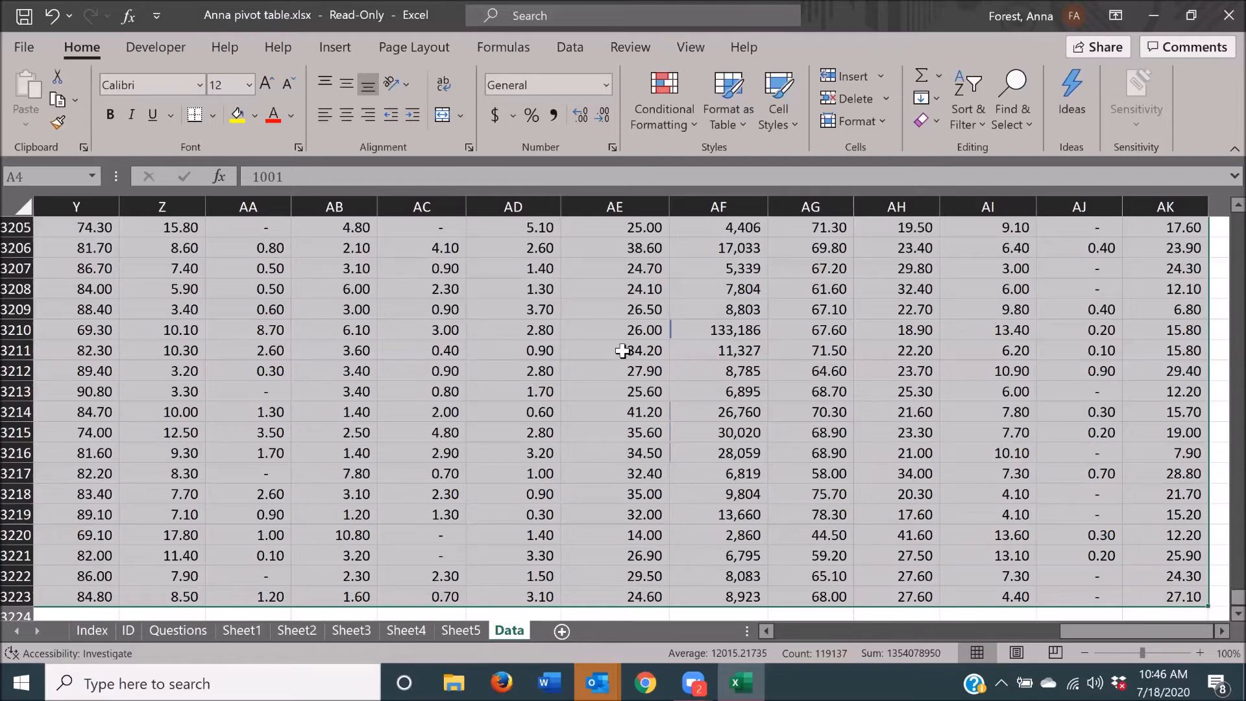
key("ctrl+Home")
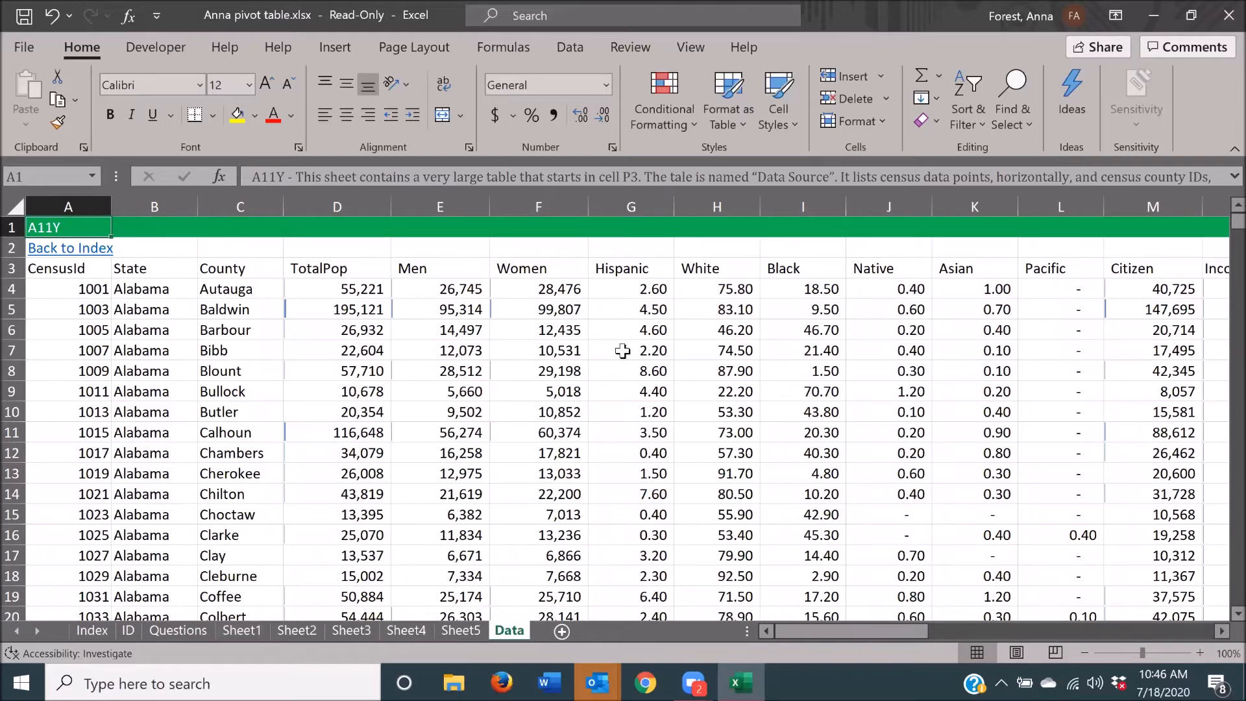
key("F12")
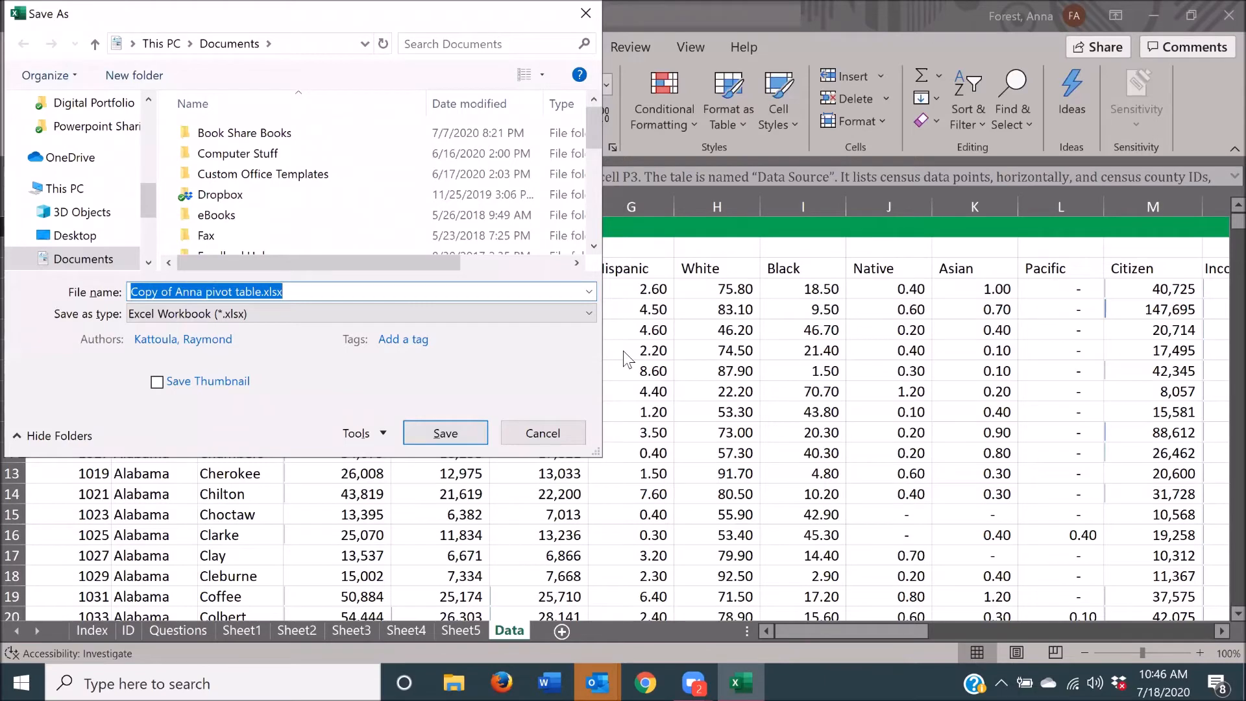
key("shift+Tab")
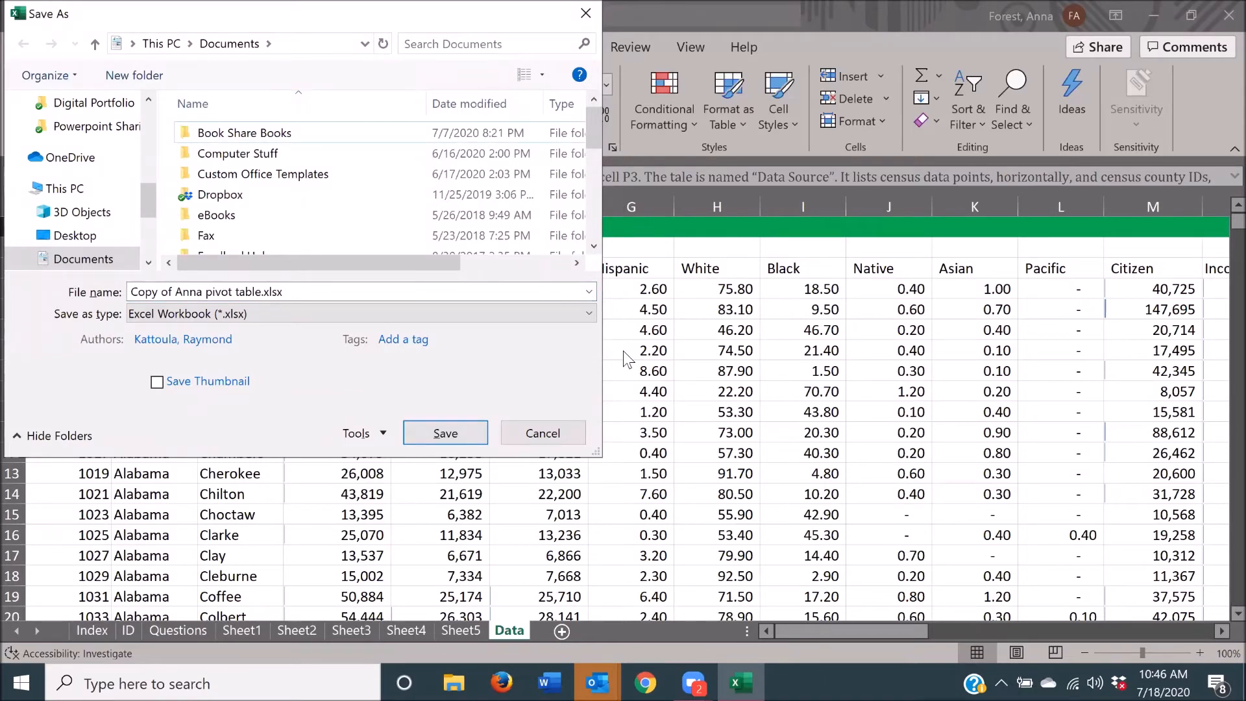
key("Return")
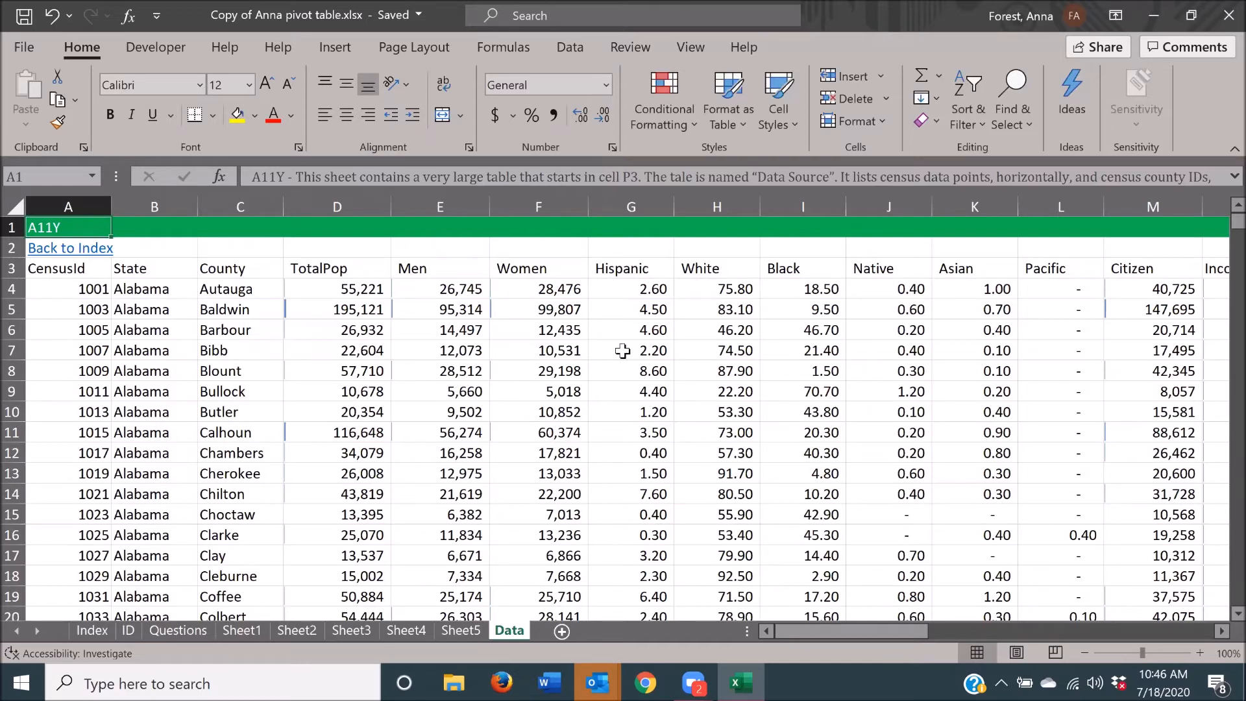
- Select the first four census data rows, from A4 through the Unemployment column in row 7
key("Down")
key("Down")
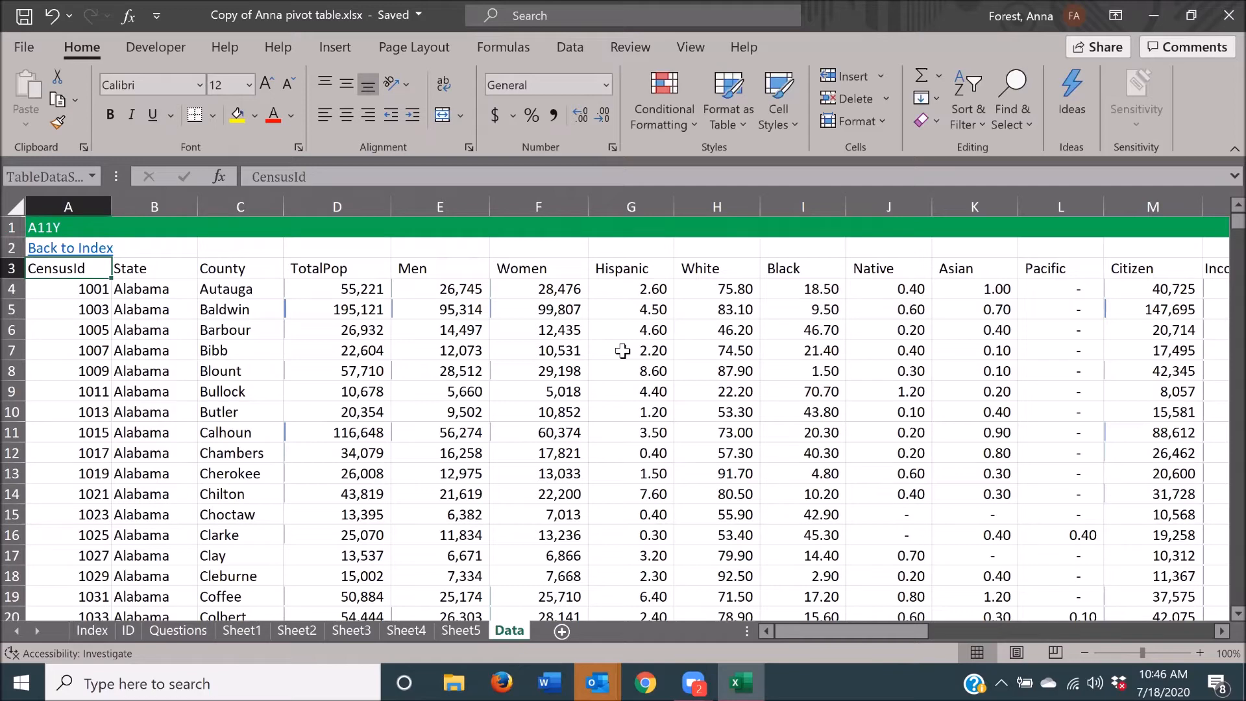
key("Down")
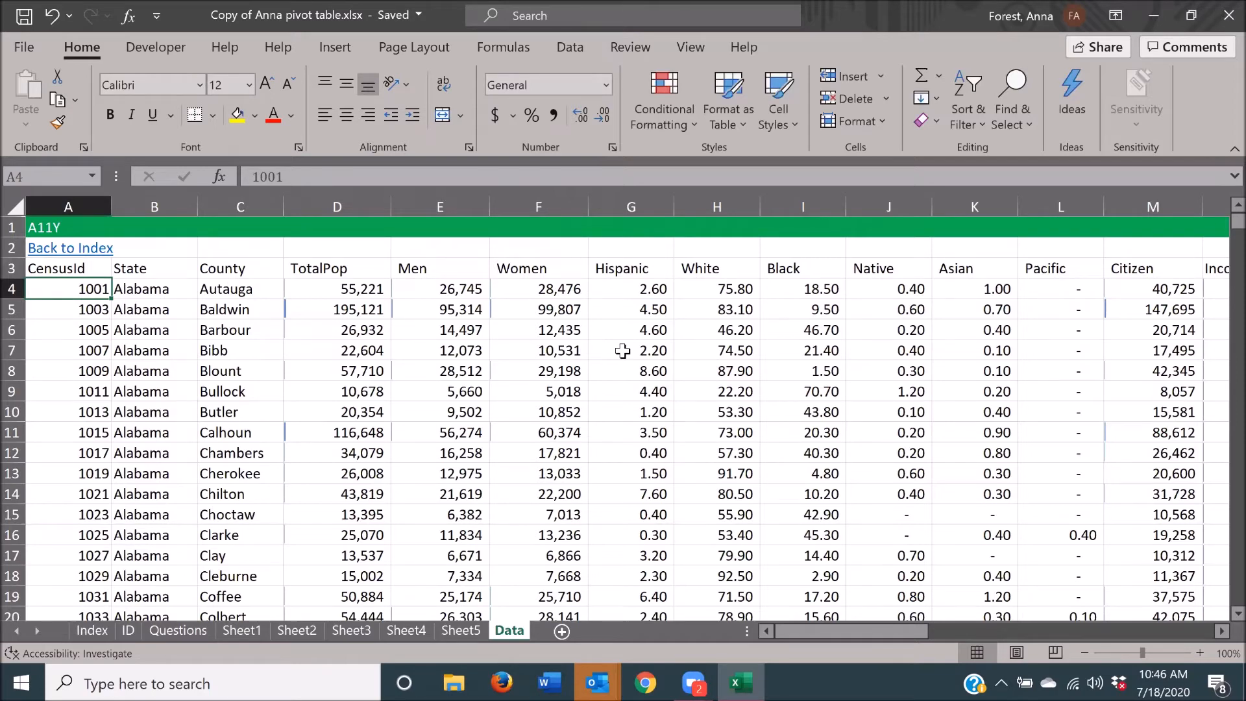
key("shift+Down")
key("shift+Down")
key("shift+Down")
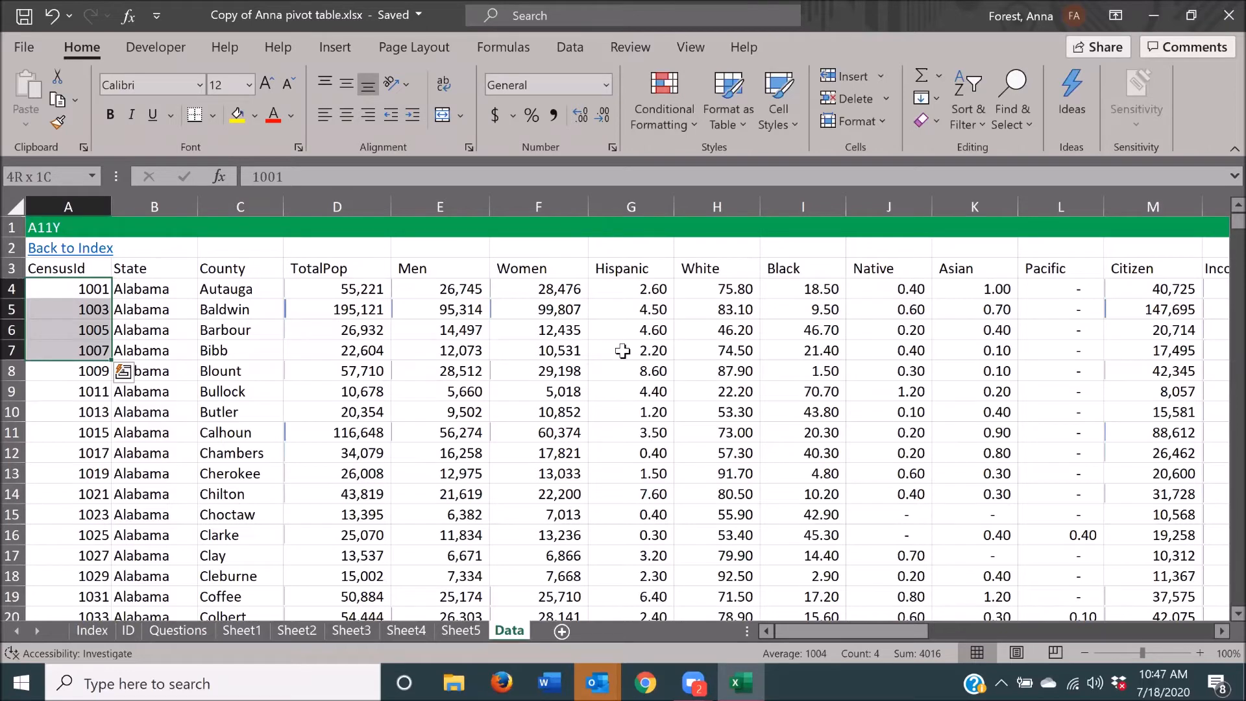
key("ctrl+shift+Right")
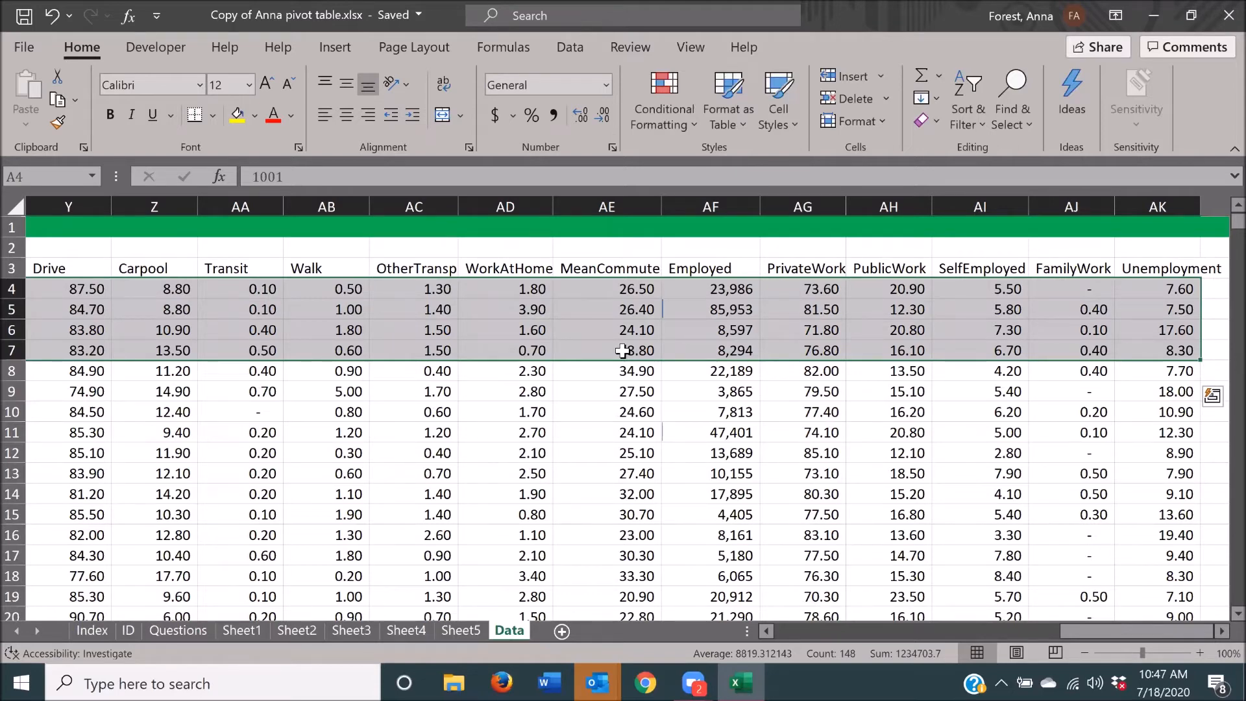
- Insert a PivotTable from the range Data!$A$3:$AK$7 on a new worksheet, without adding the data to the Data Model
key("alt+n")
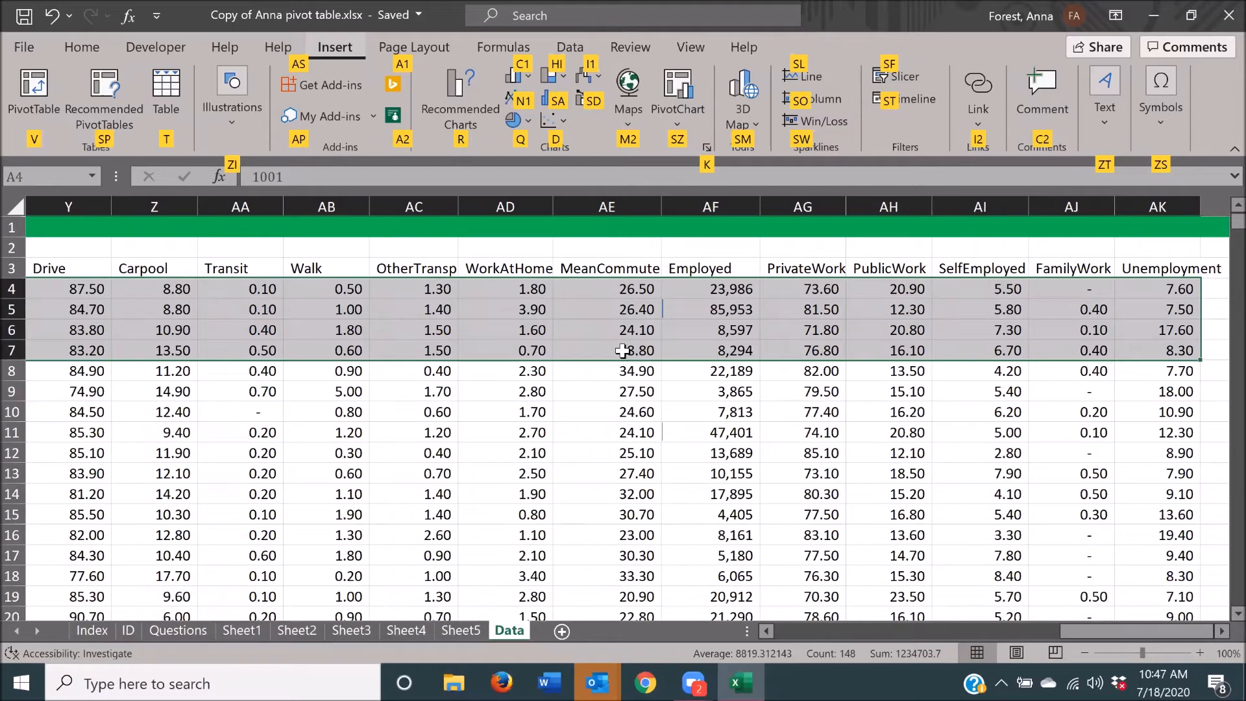
key("v")
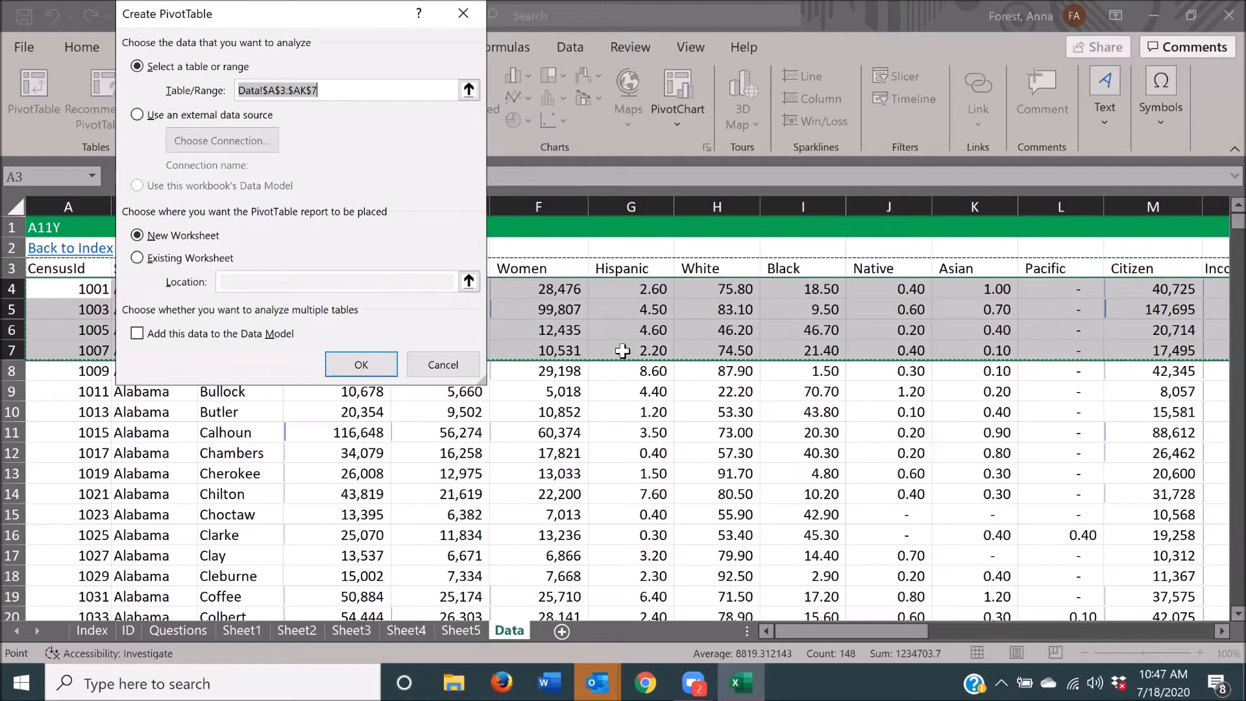
key("Tab")
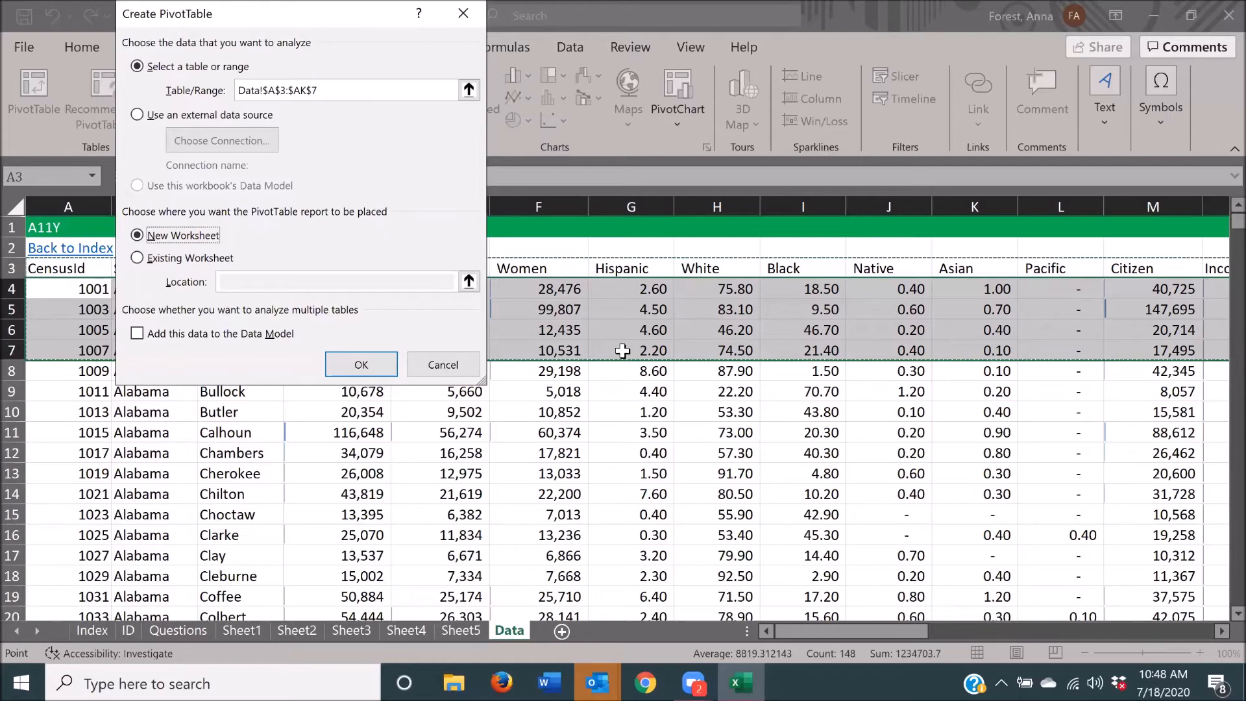
key("Tab")
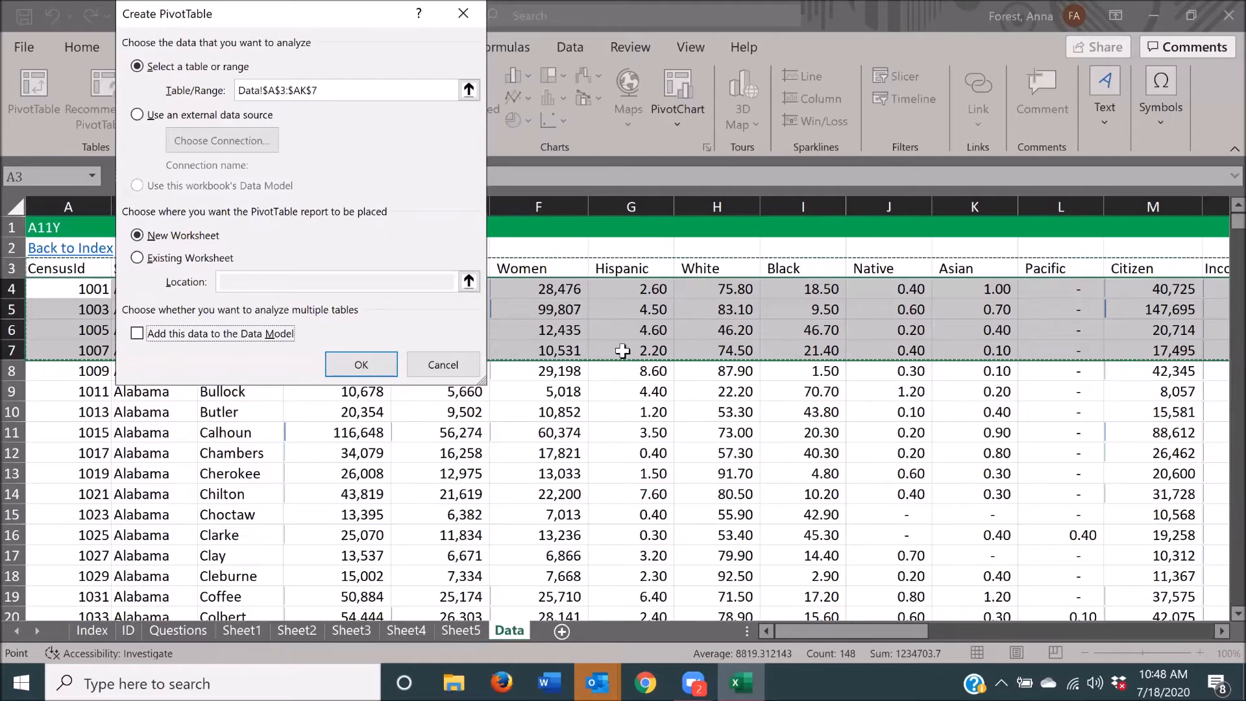
key("Tab")
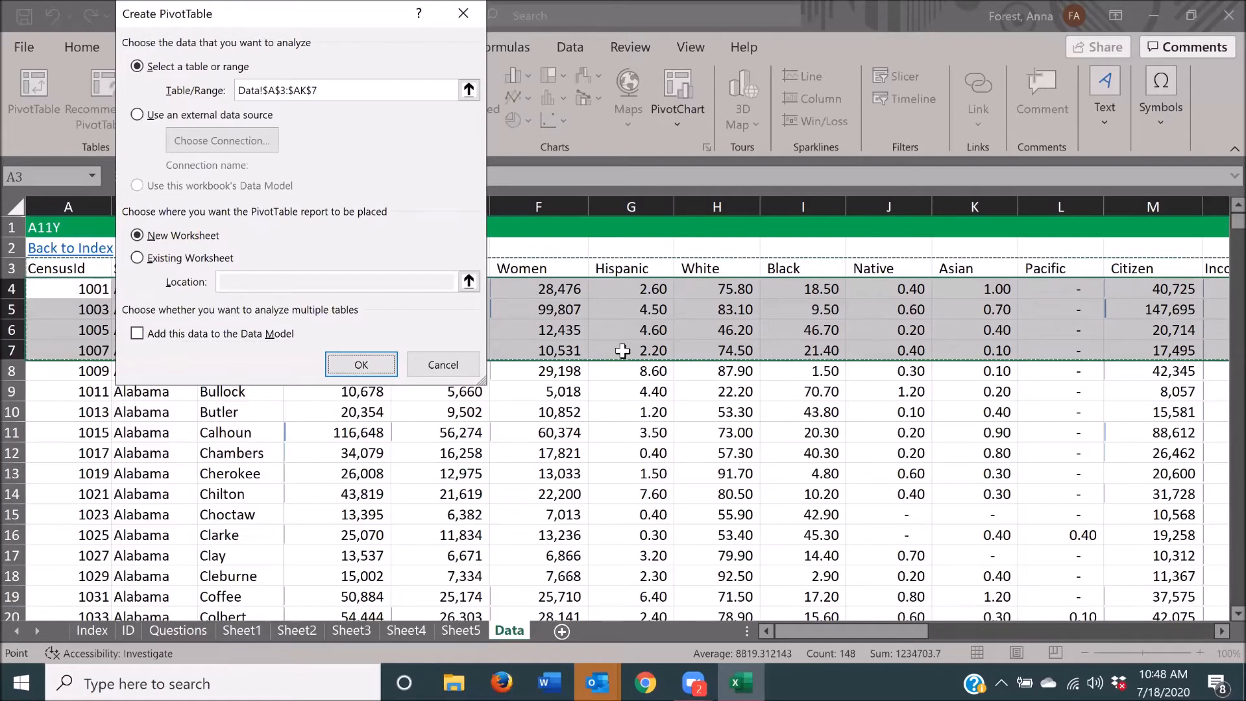
key("Return")
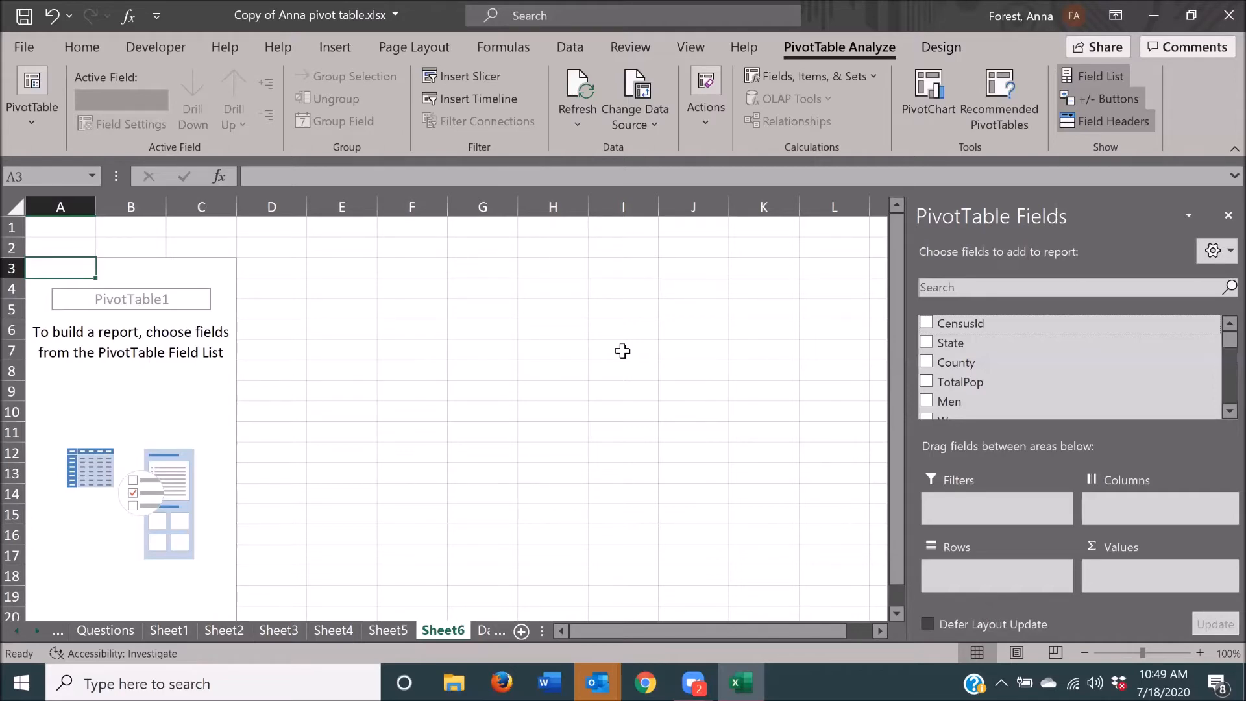
- Add State to the PivotTable rows and TotalPop, Men and Women to its values
key("Down")
key("space")
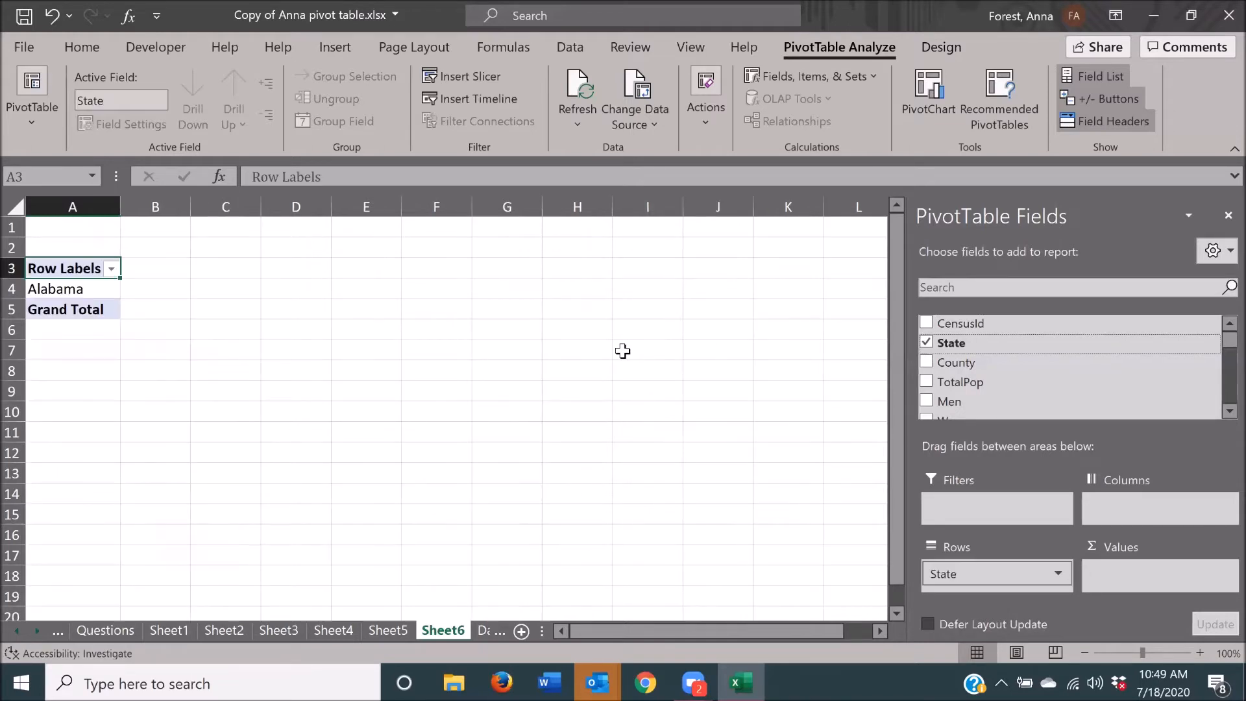
key("Down")
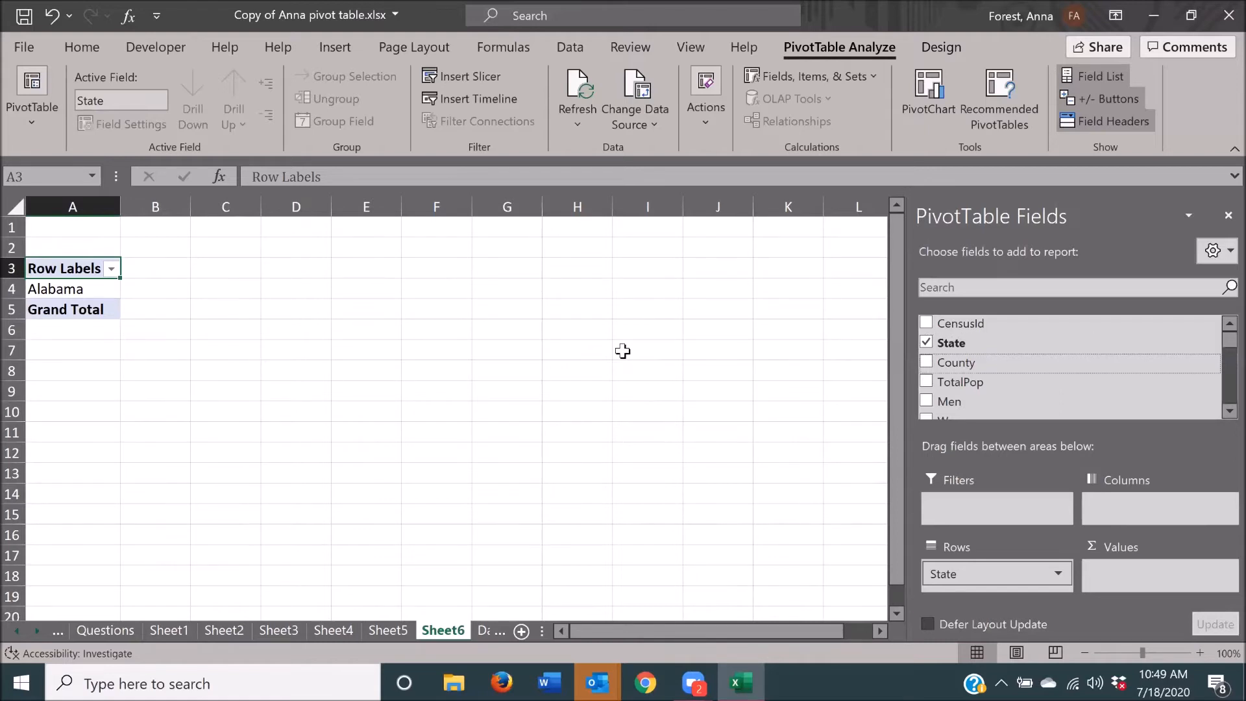
key("Down")
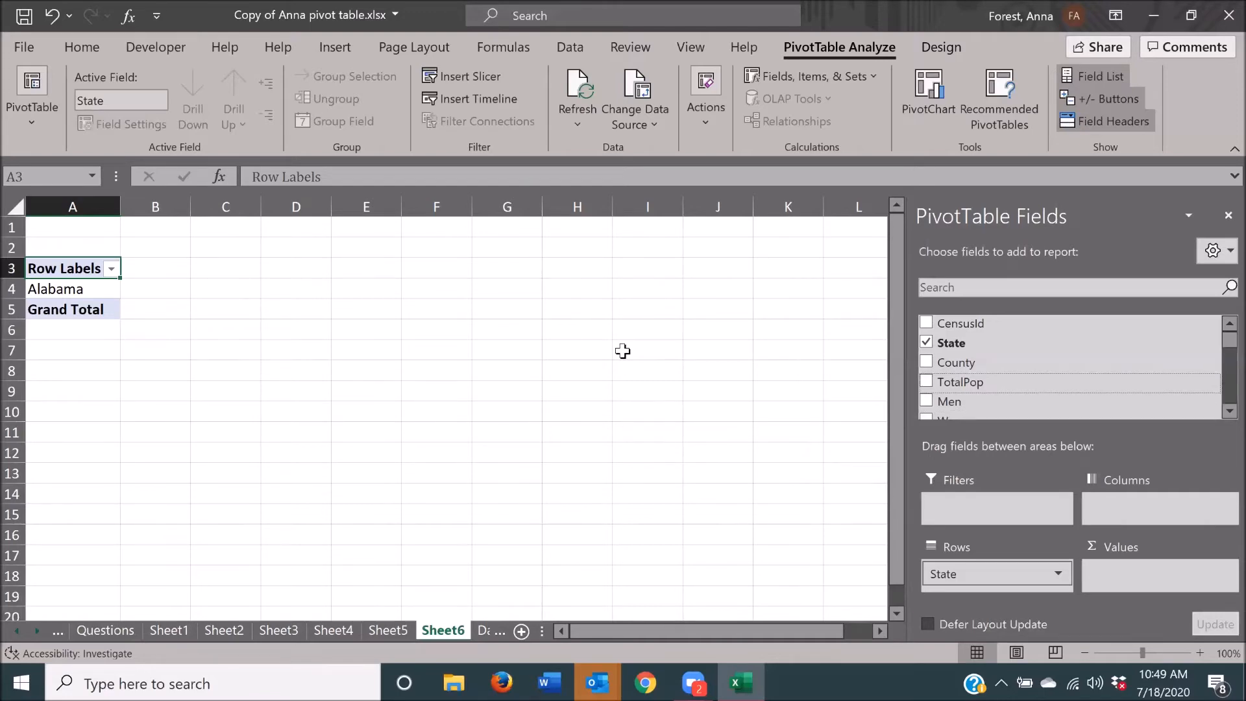
key("space")
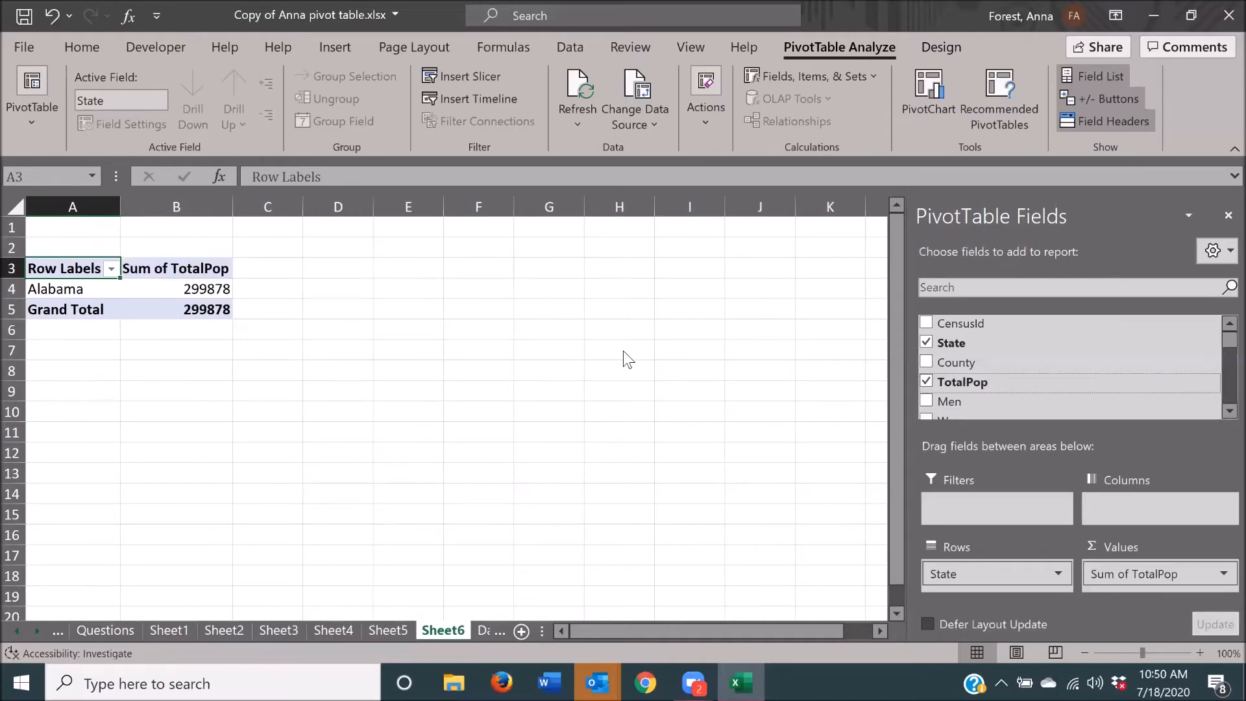
key("Down")
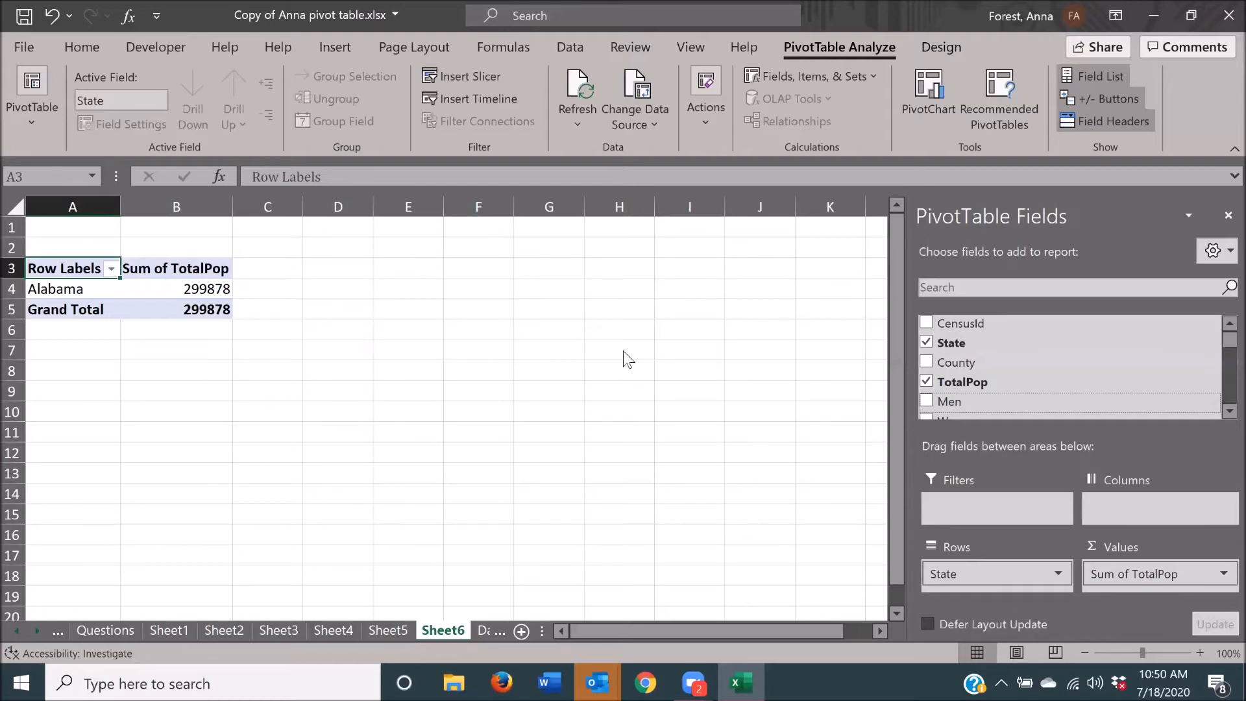
key("space")
key("Down")
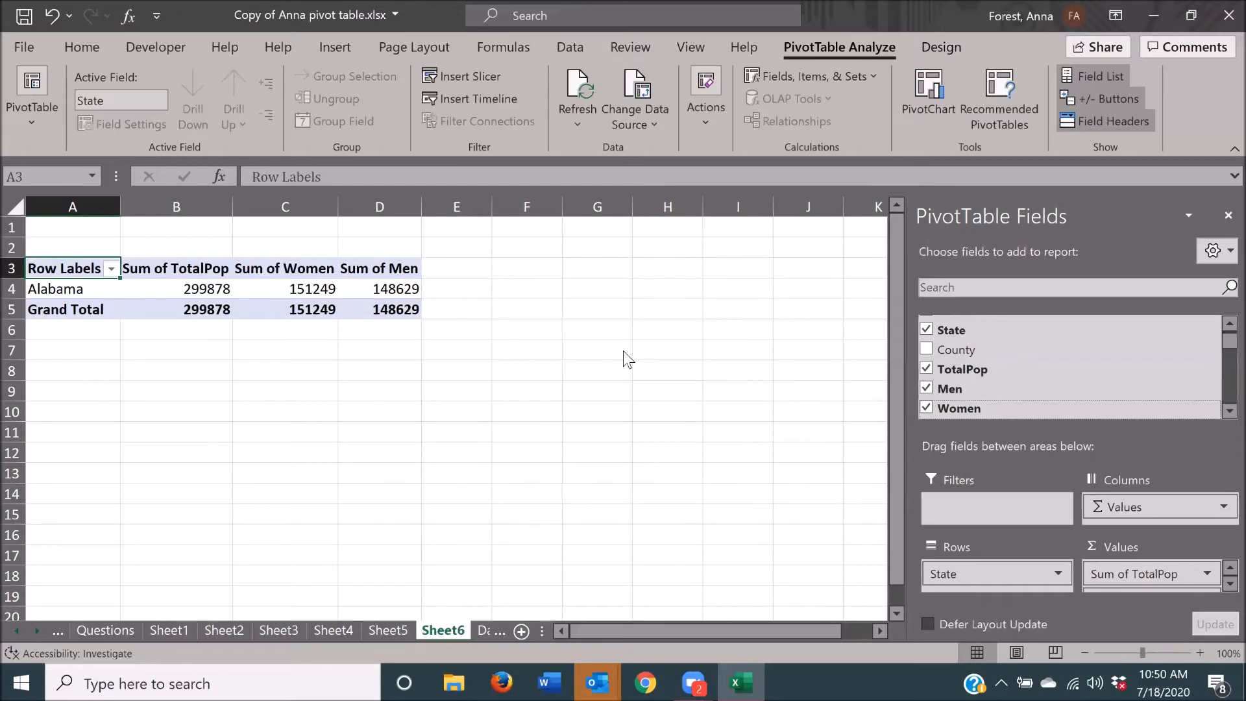
- Add the County field beneath State in the PivotTable rows and close the PivotTable field list
key("Down")
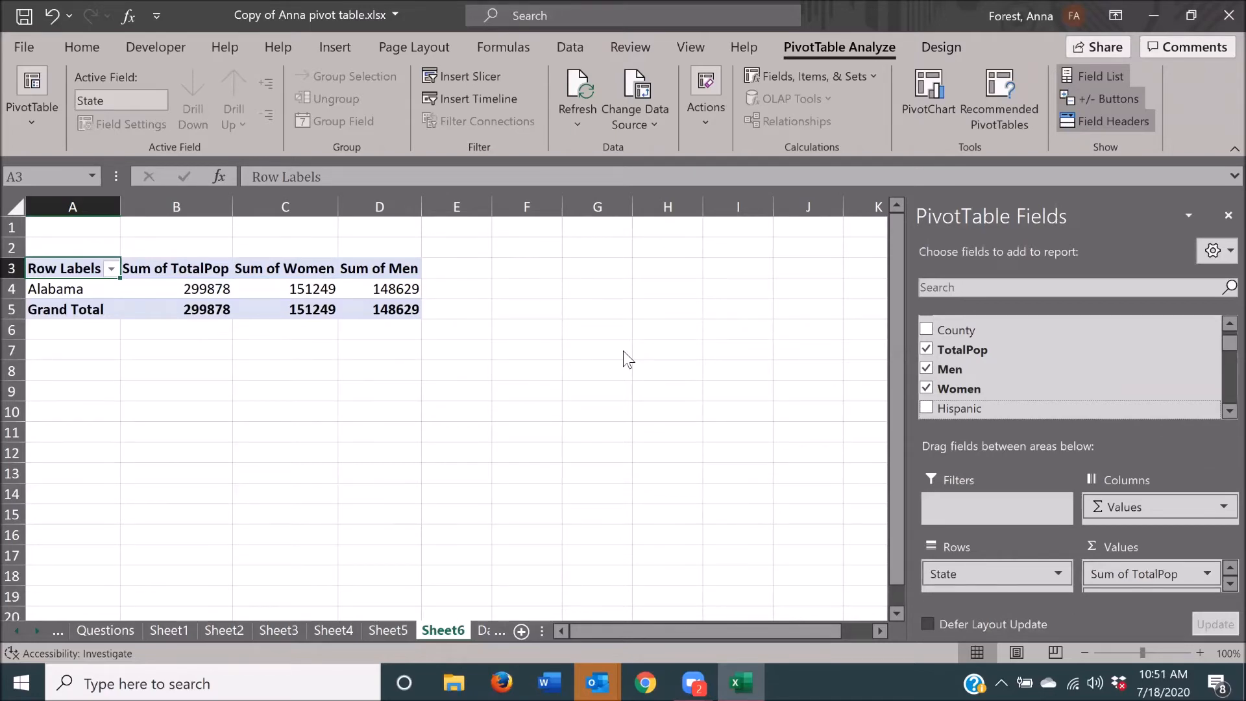
key("Up")
key("Up")
key("Up")
key("Up")
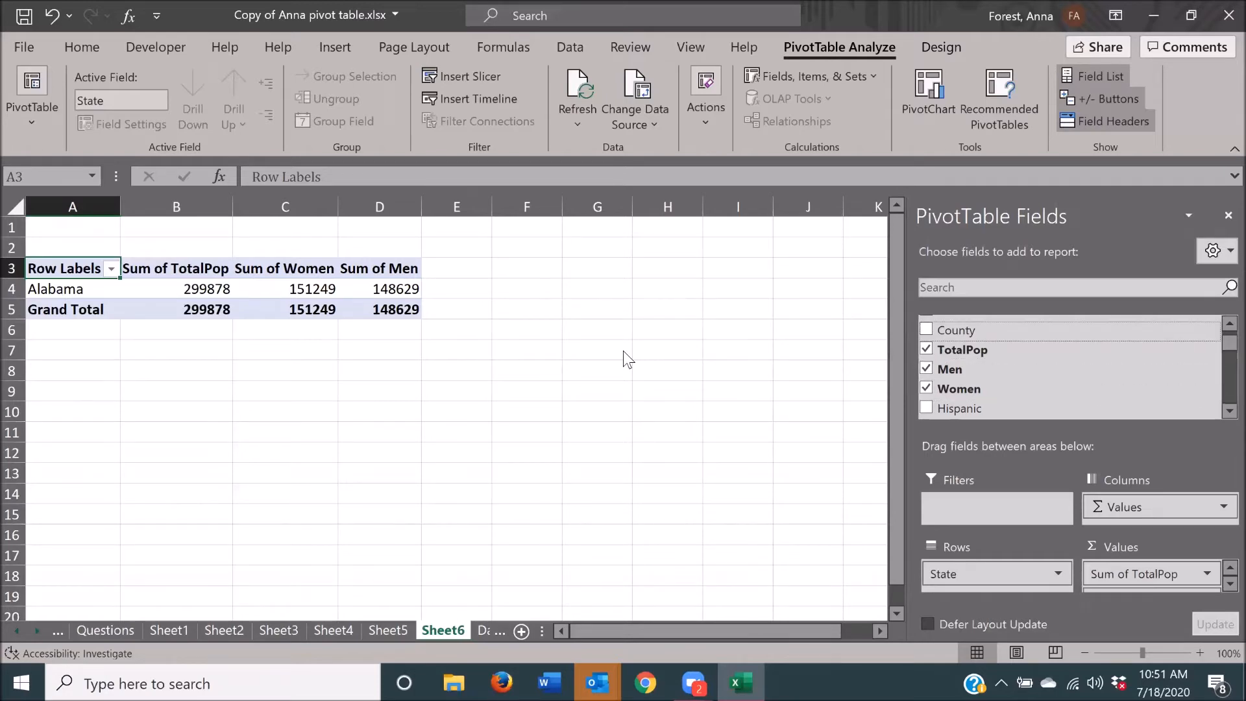
key("space")
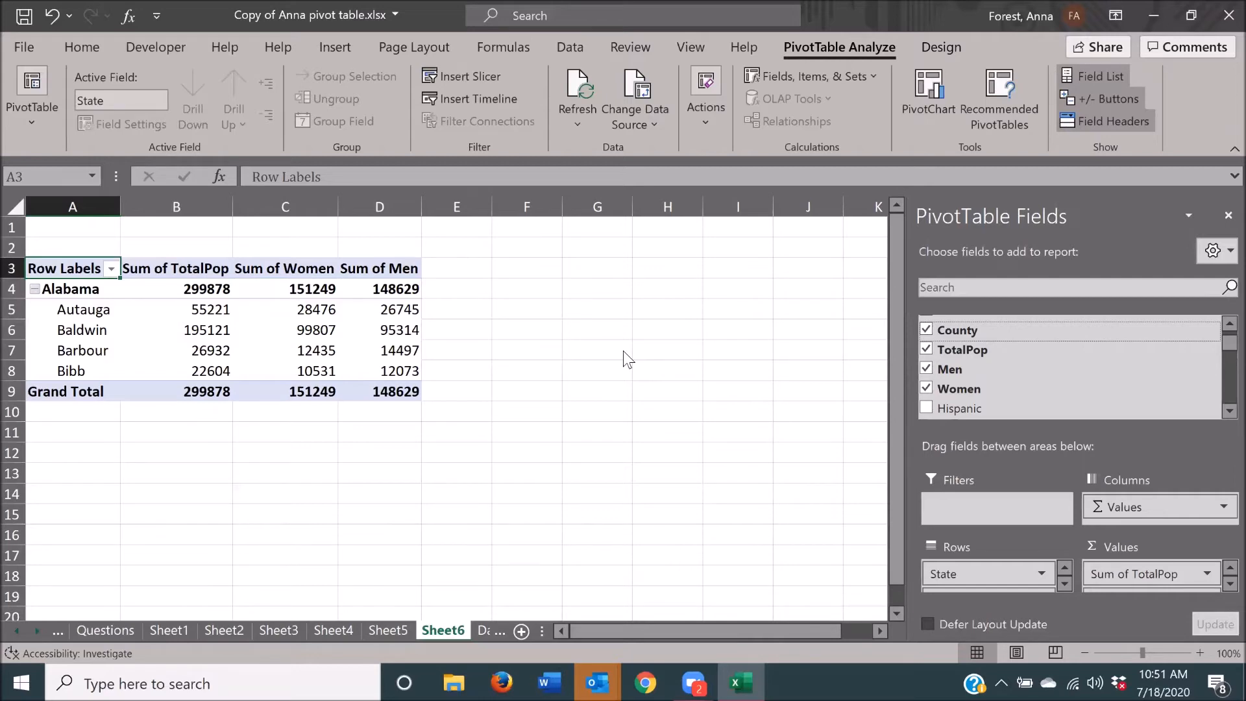
key("ctrl+space")
key("c")
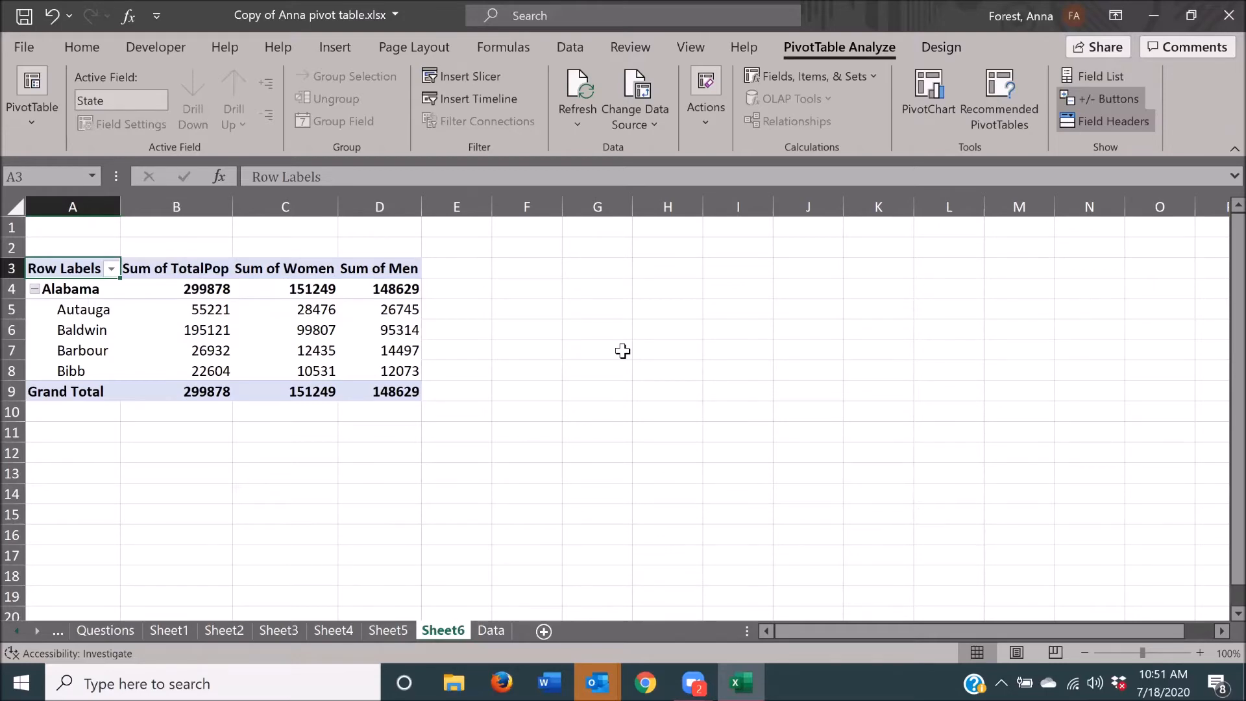
- Examine the PivotTable's row labels and the Sum of TotalPop heading and values for Alabama and its first county
key("ctrl+Home")
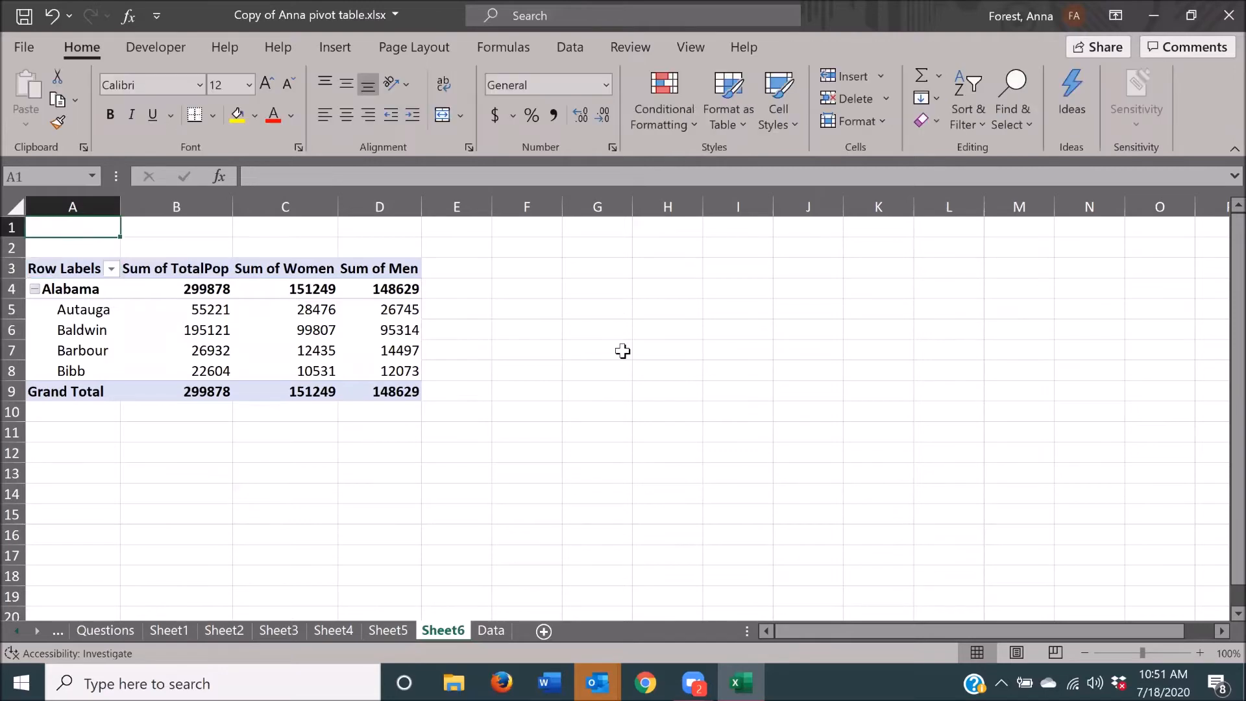
key("Down")
key("Down")
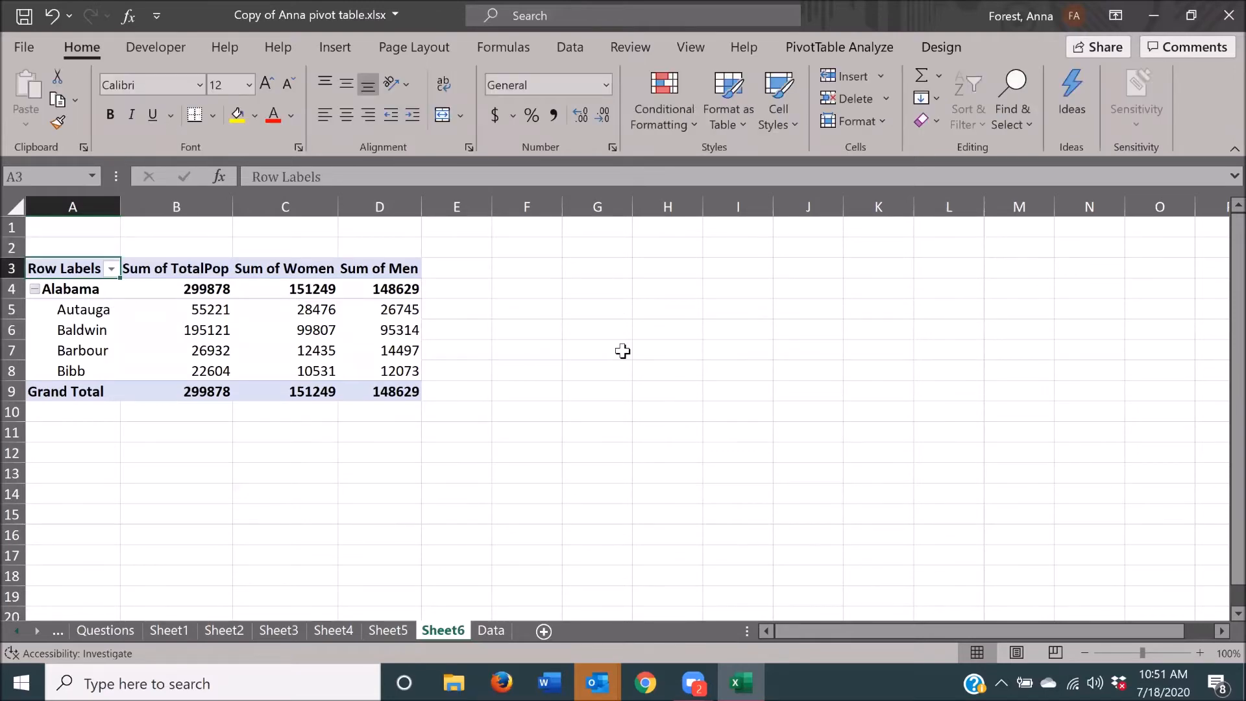
key("Down")
key("Right")
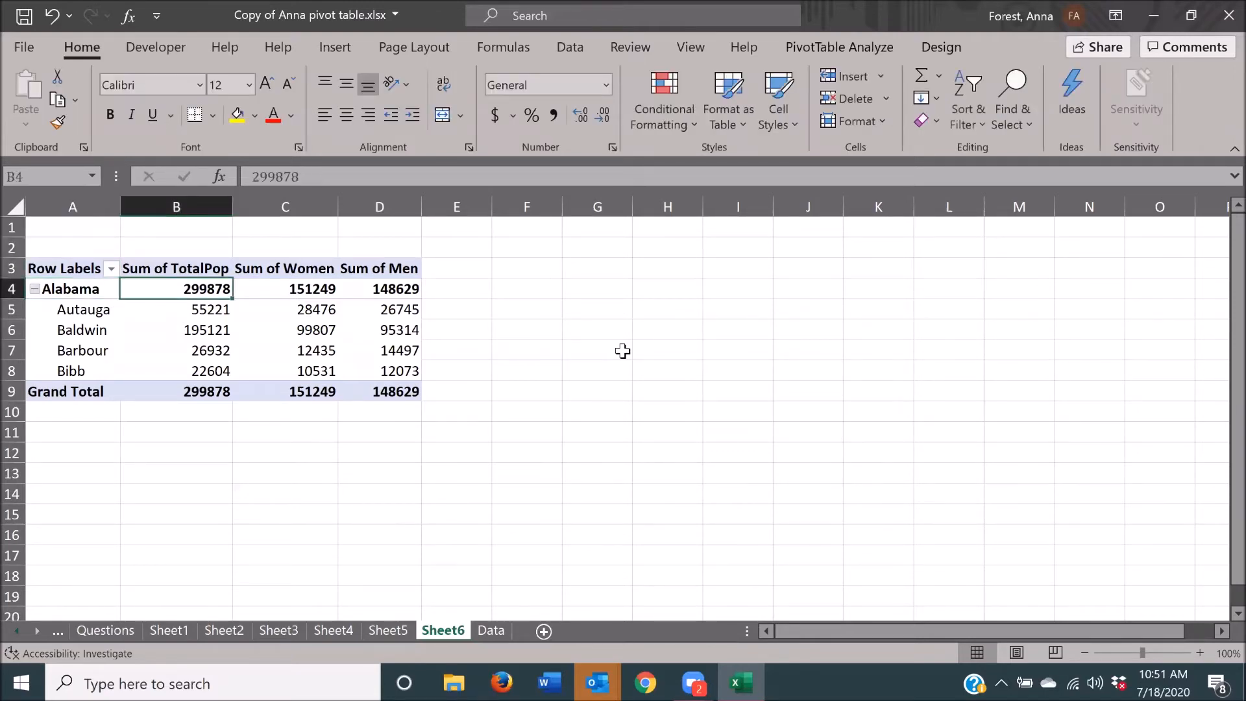
key("Up")
key("Down")
key("Down")
- Examine the Sum of Women column from its heading through the county values to the Grand Total
key("Right")
key("Up")
key("Up")
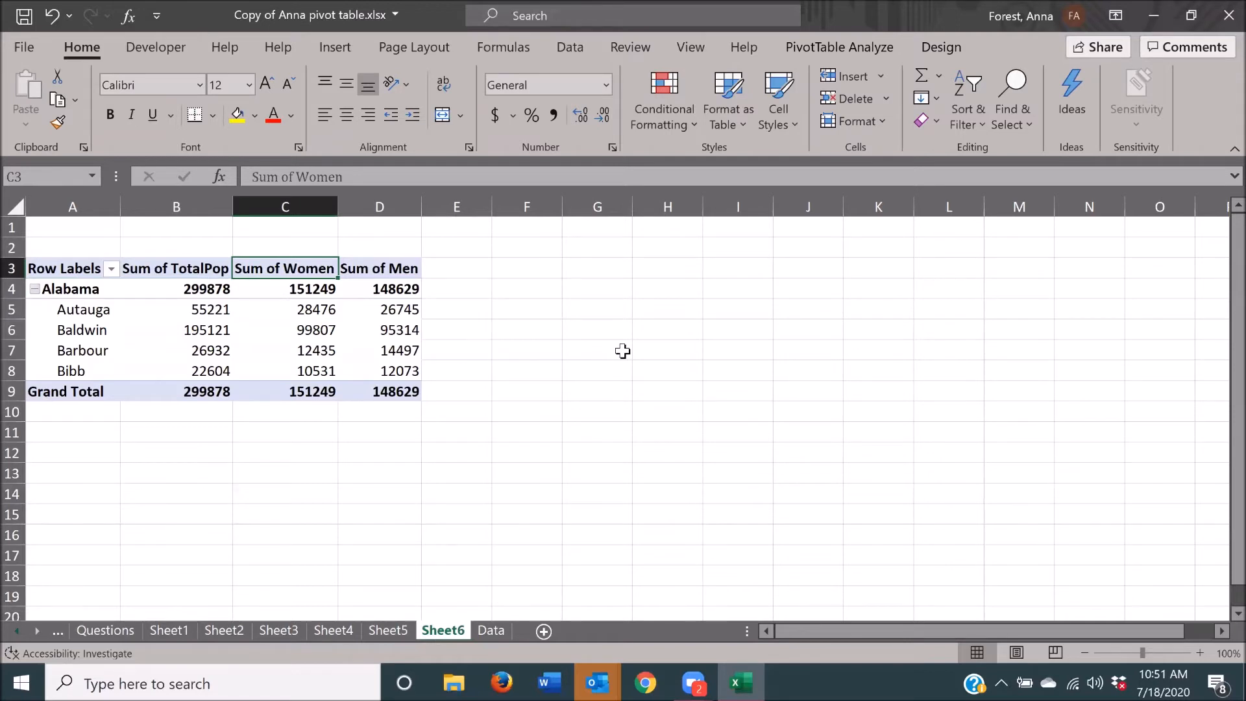
key("Down")
key("Down")
key("Down")
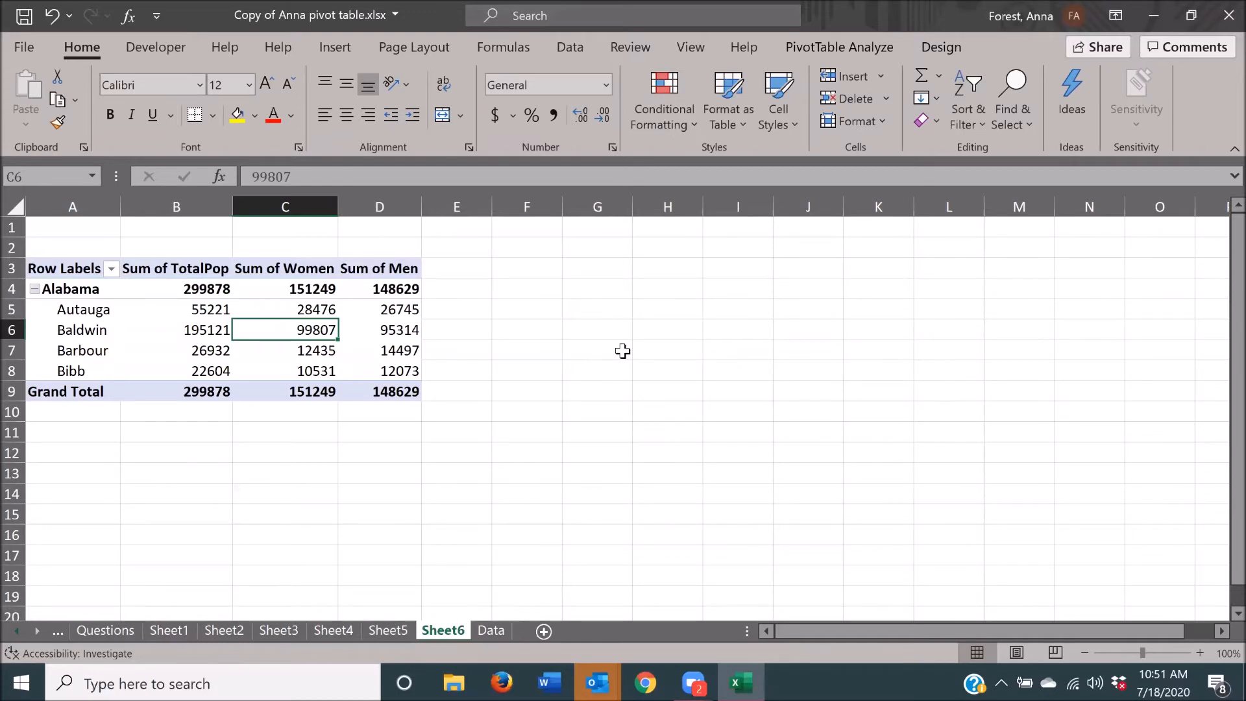
key("Down")
key("Down")
key("Down")
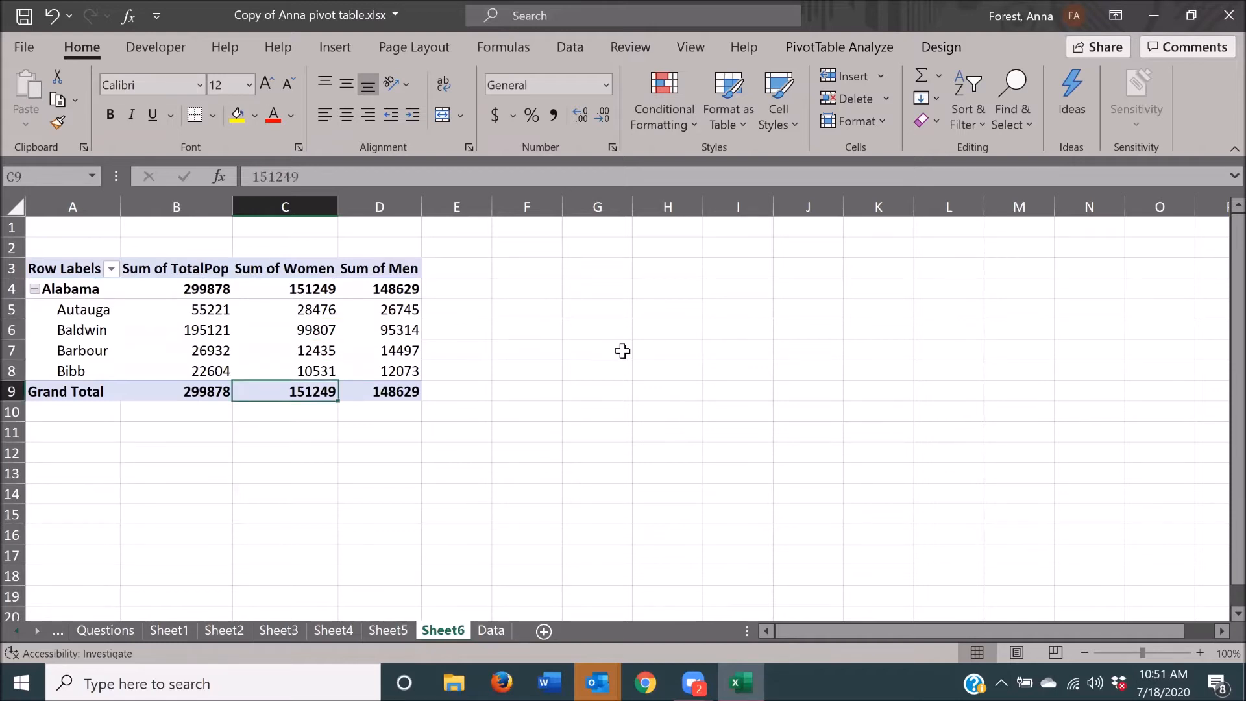
- Rename Sheet6, which holds the state population pivot table, as Alabama
key("Down")
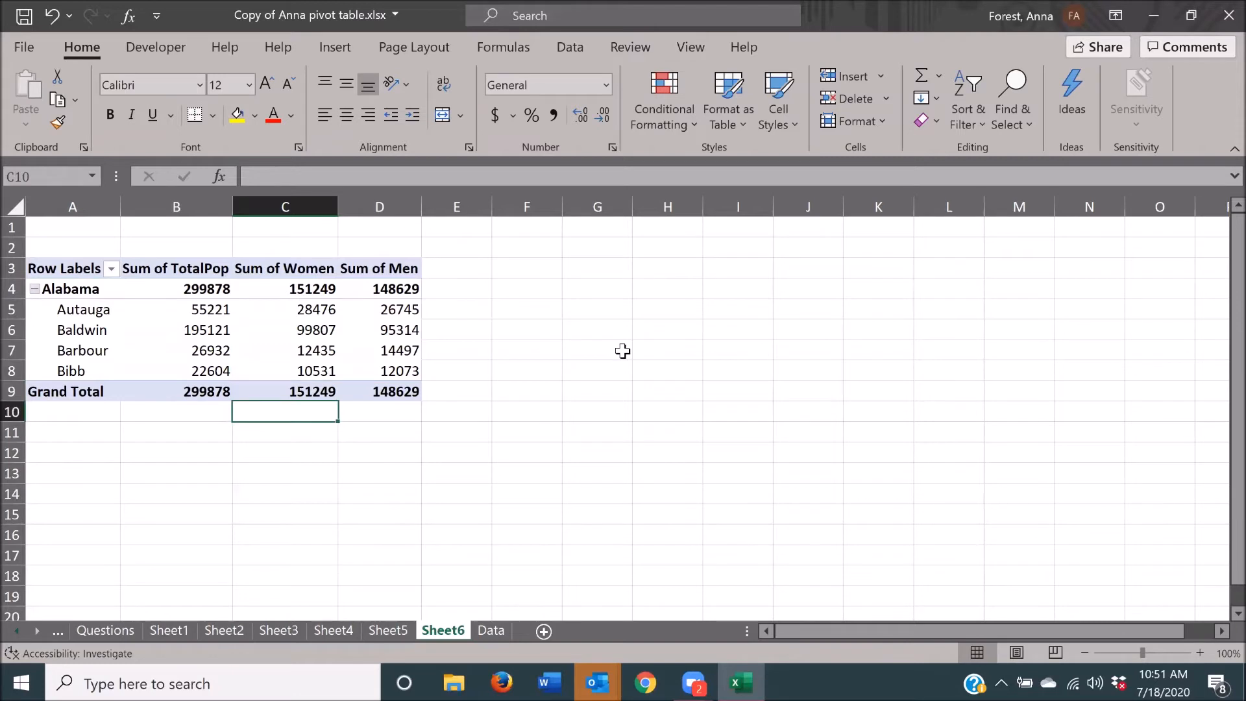
key("Up")
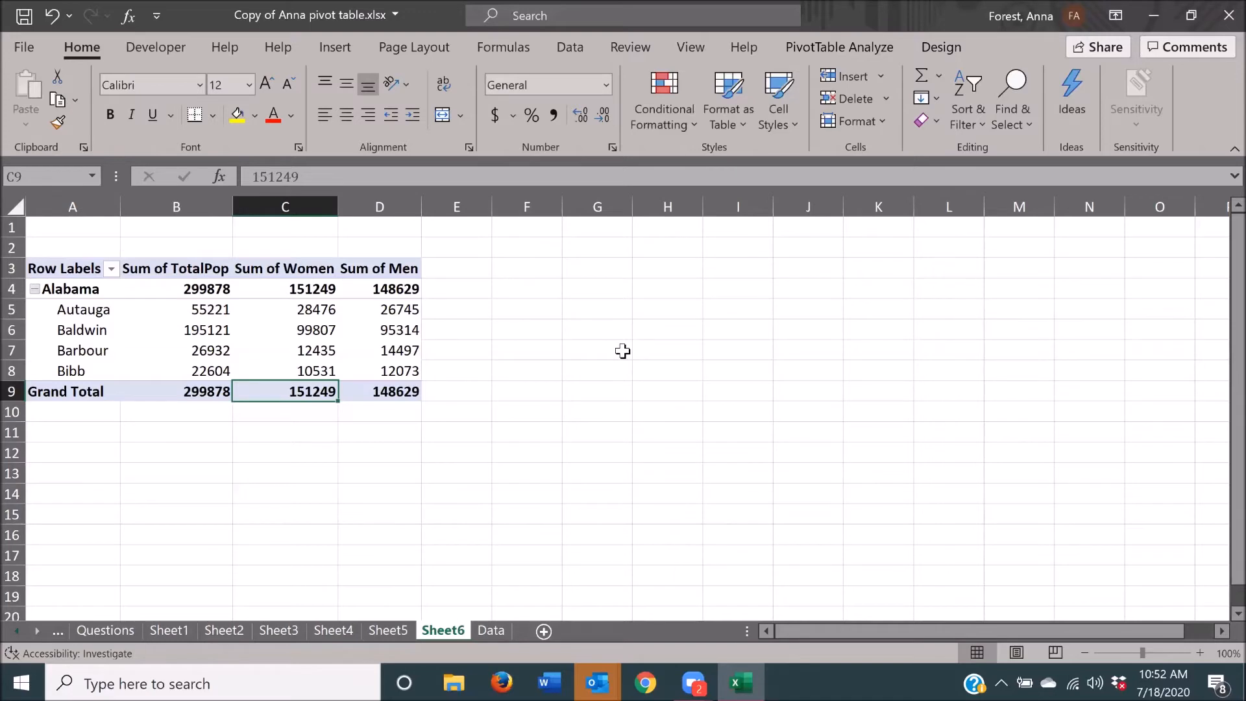
key("alt")
key("h")
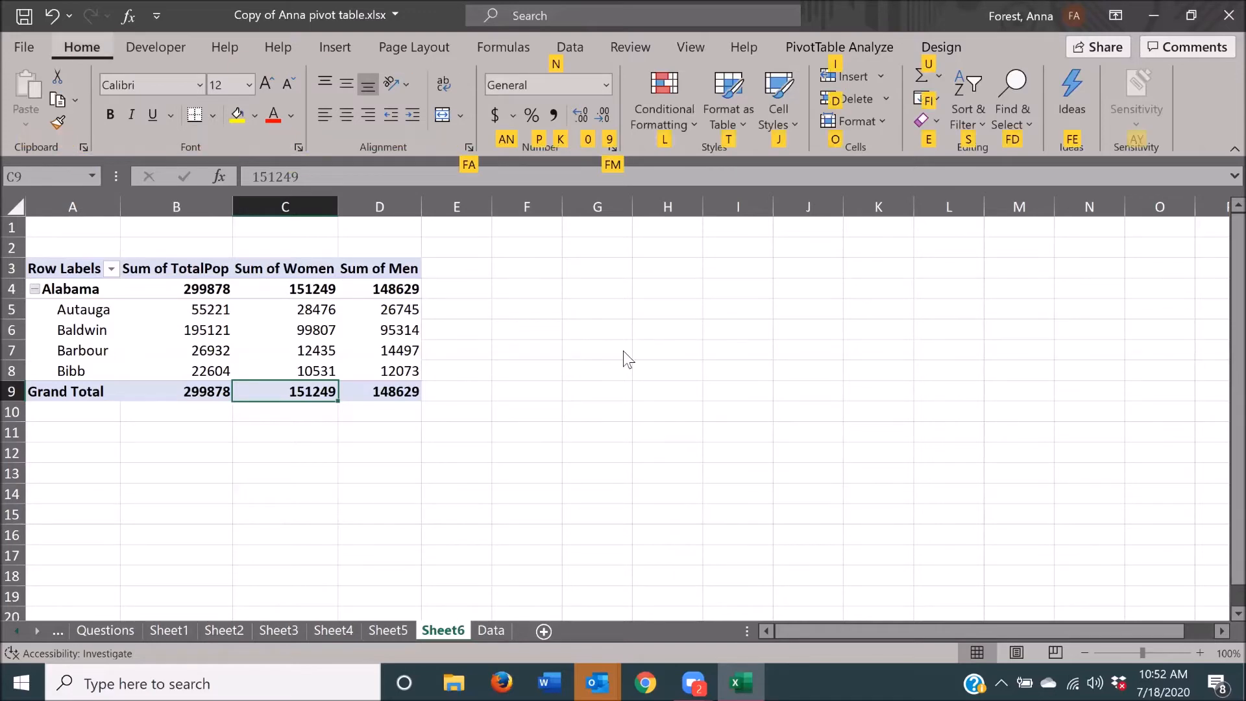
key("o")
key("w")
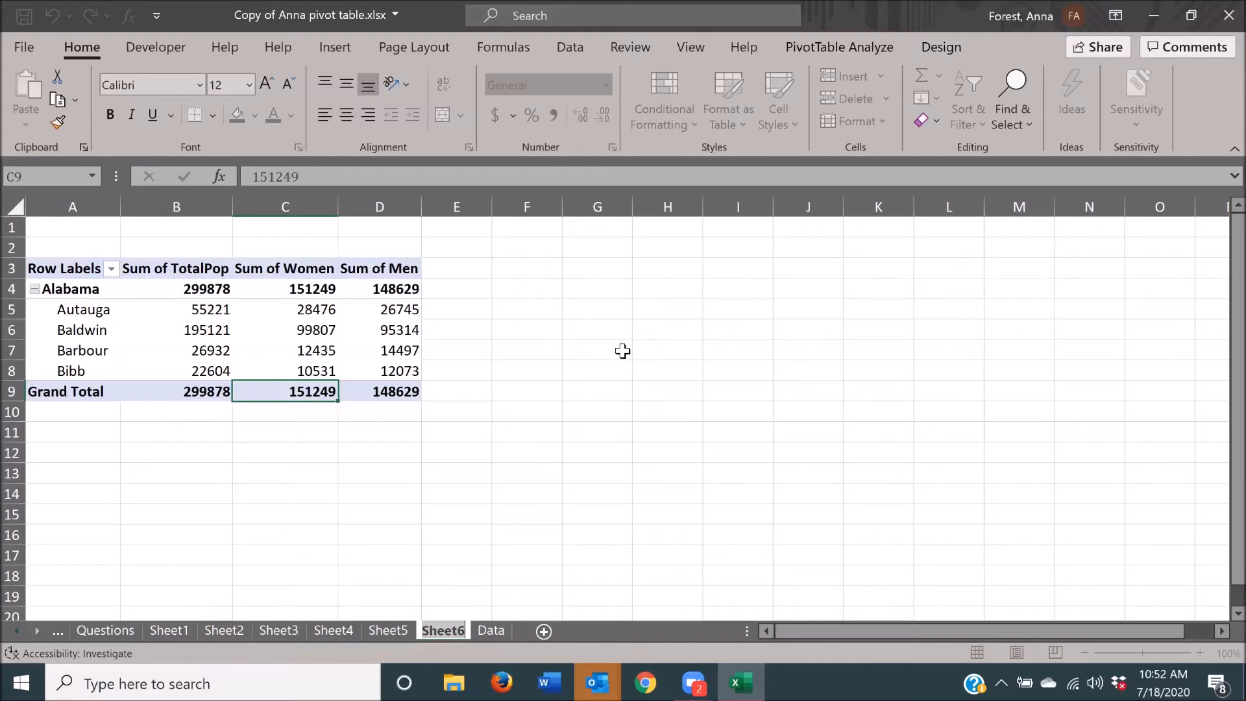
type("Ala")
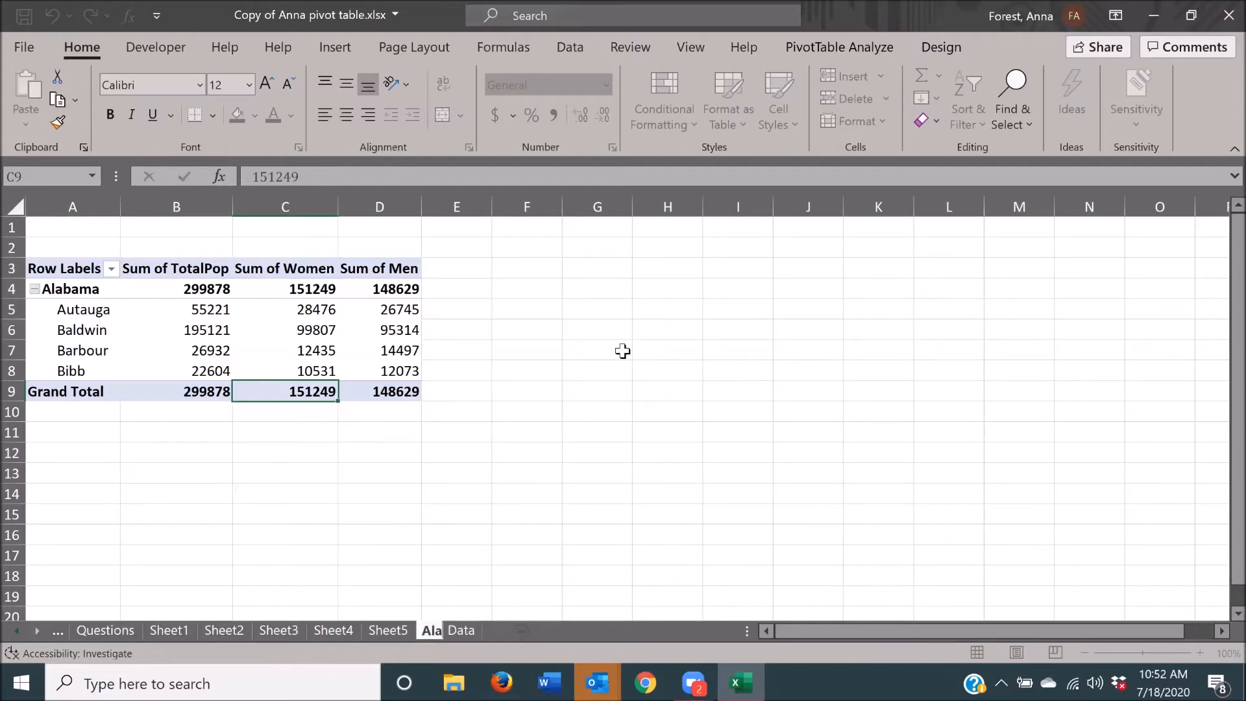
type("bama")
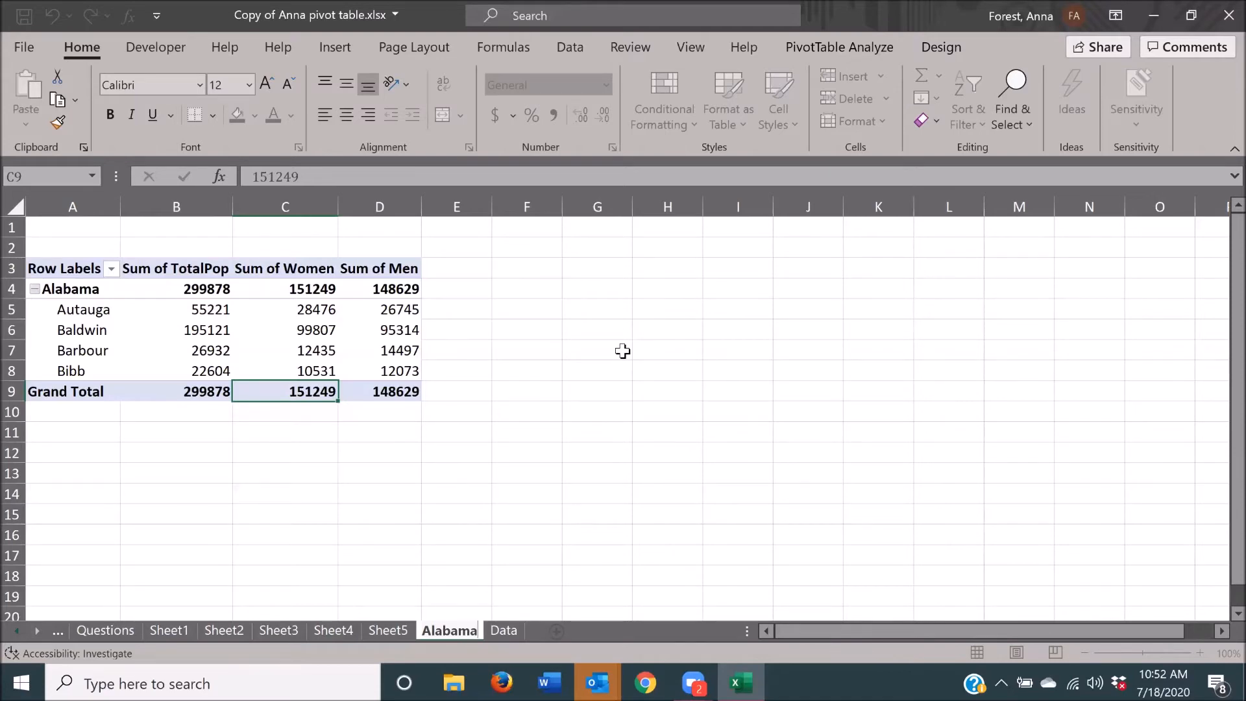
key("Return")
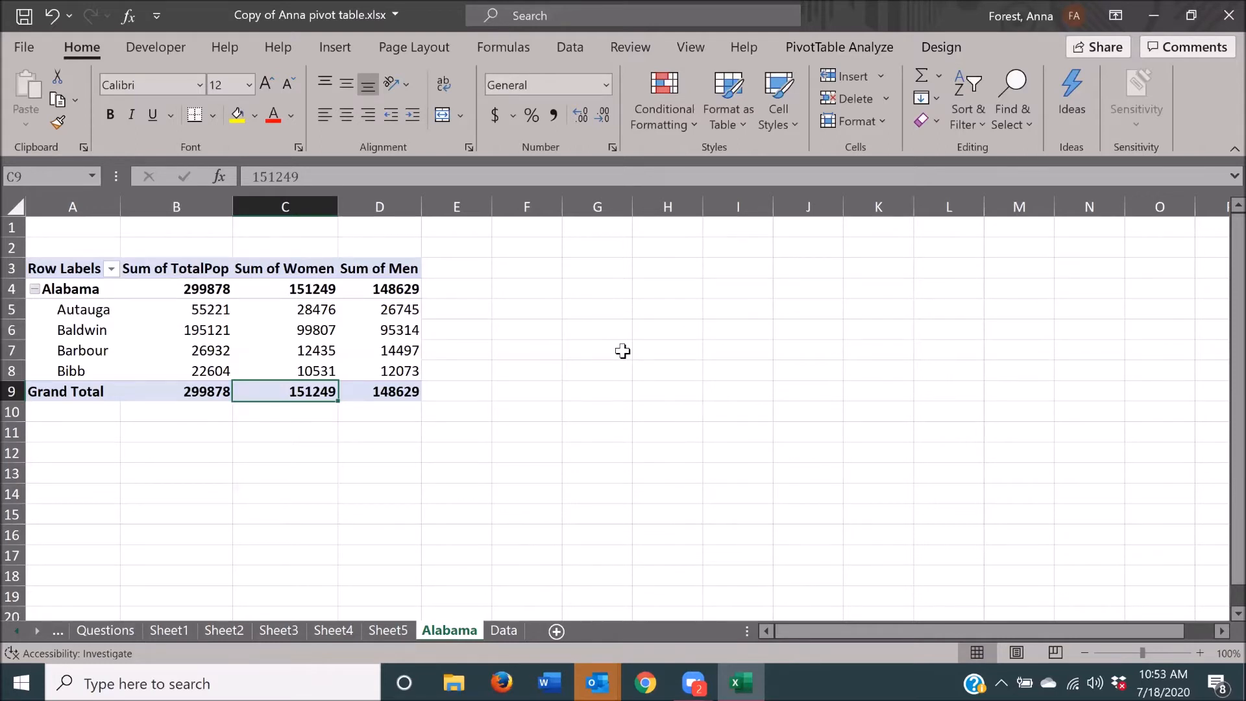
- Review the cell and sheet Format options, from row height and column width through sheet organization and protection to Format Cells
key("alt+h")
key("o")
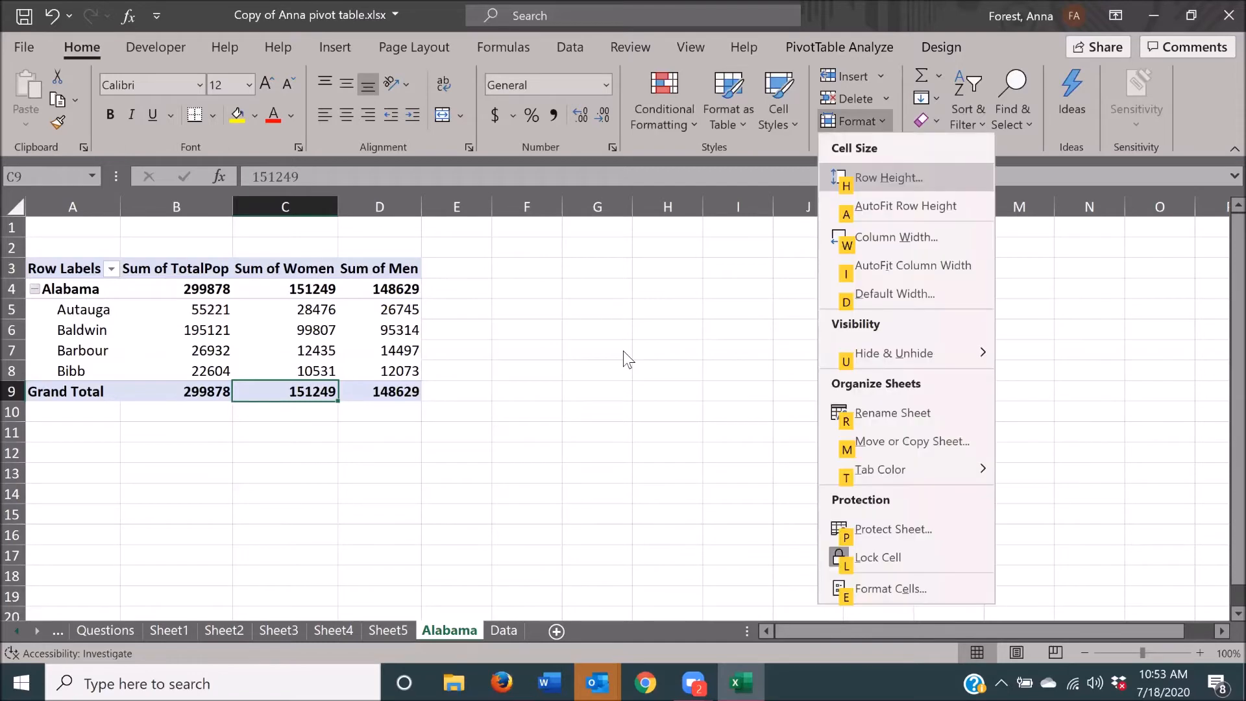
key("Down")
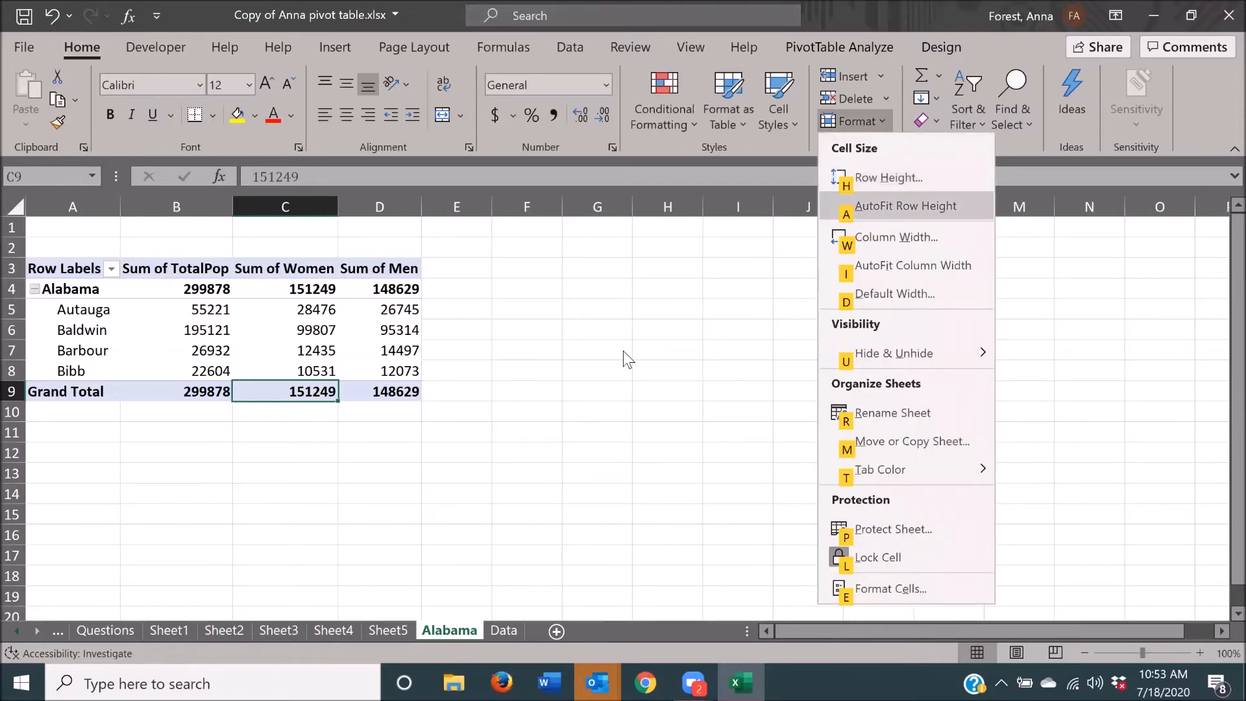
key("Down")
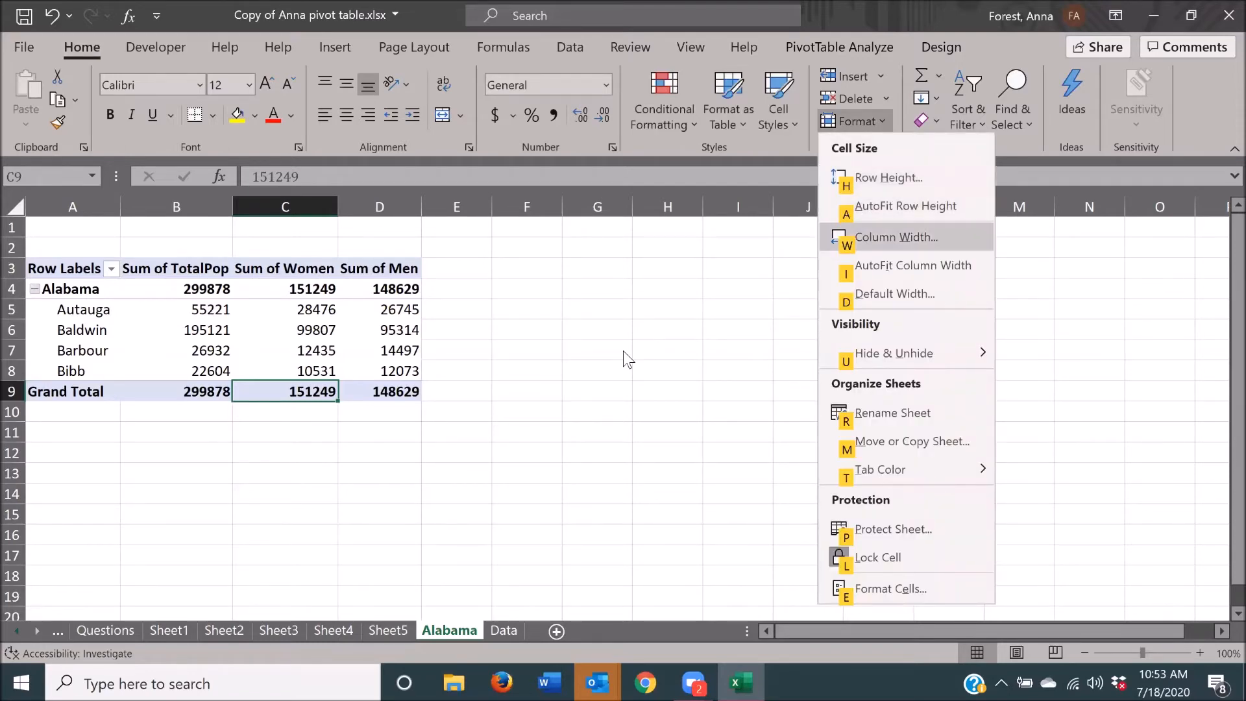
key("Down")
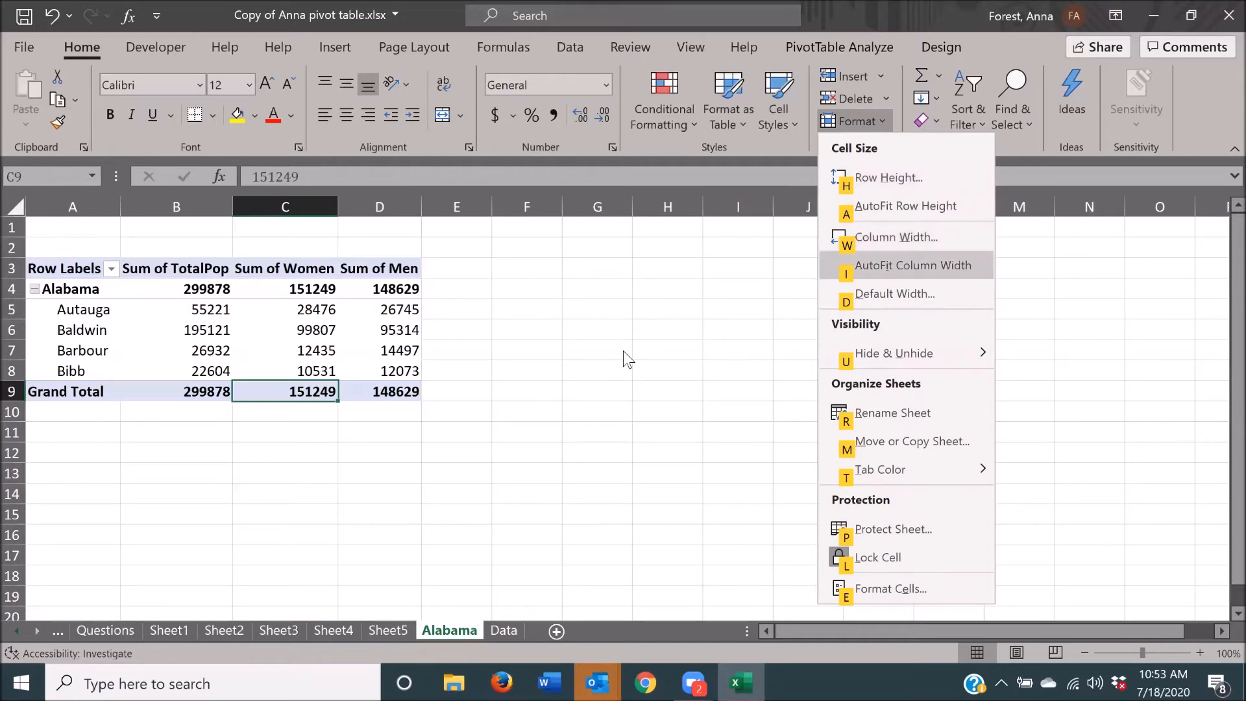
key("Down")
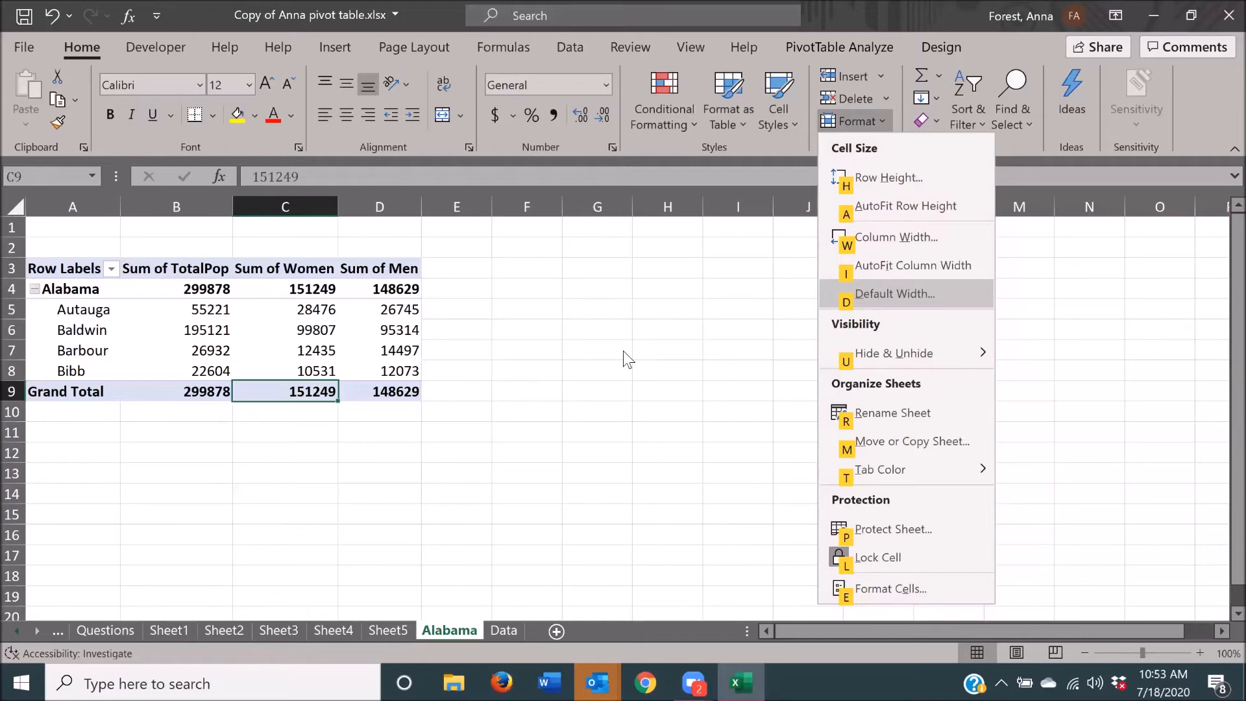
key("Down")
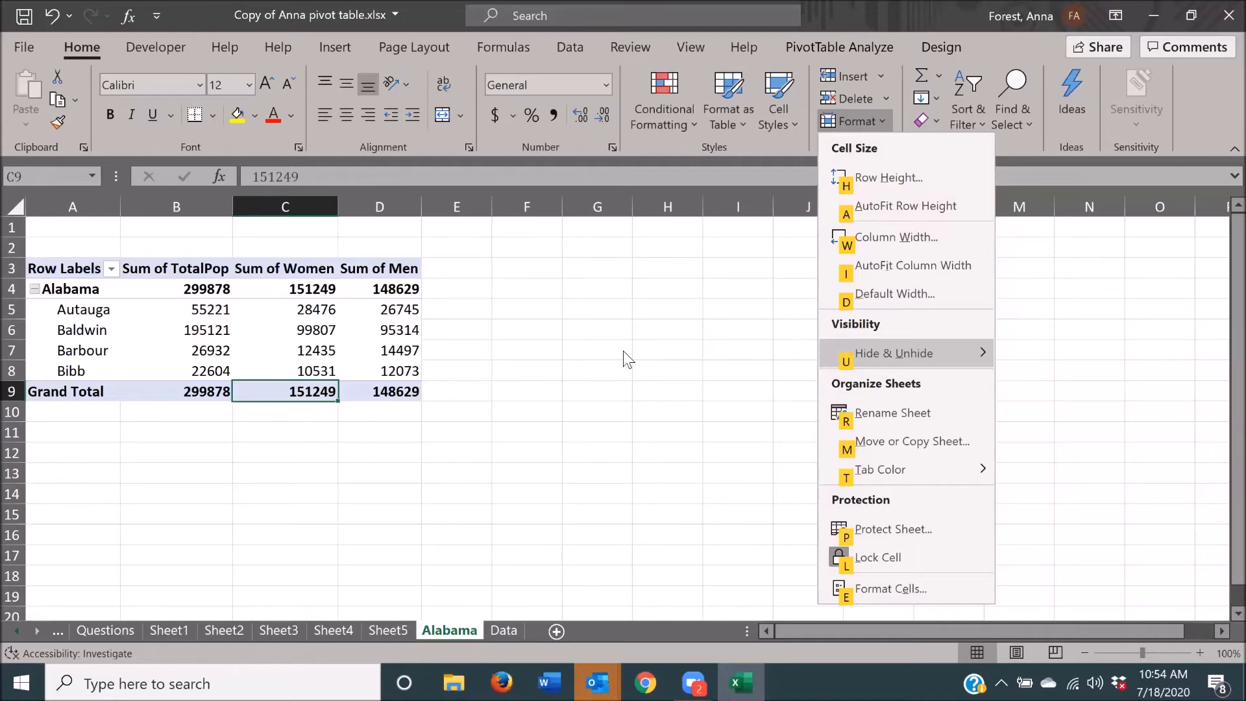
key("Down")
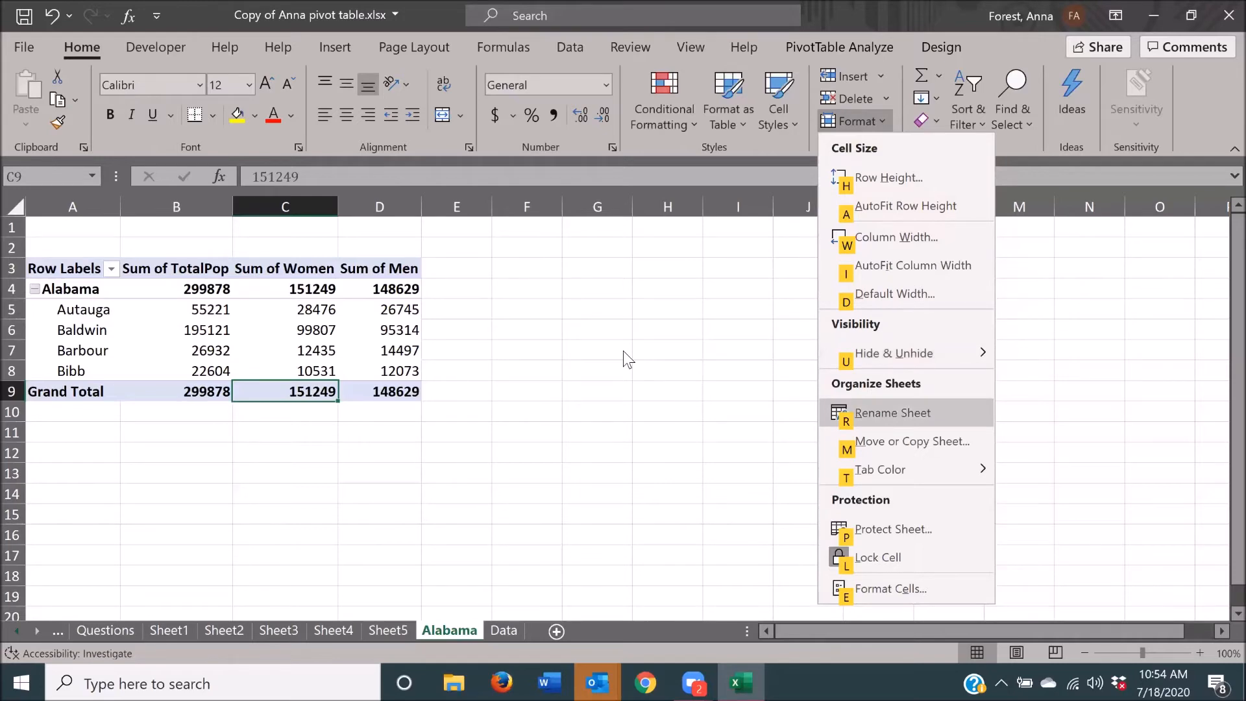
key("Down")
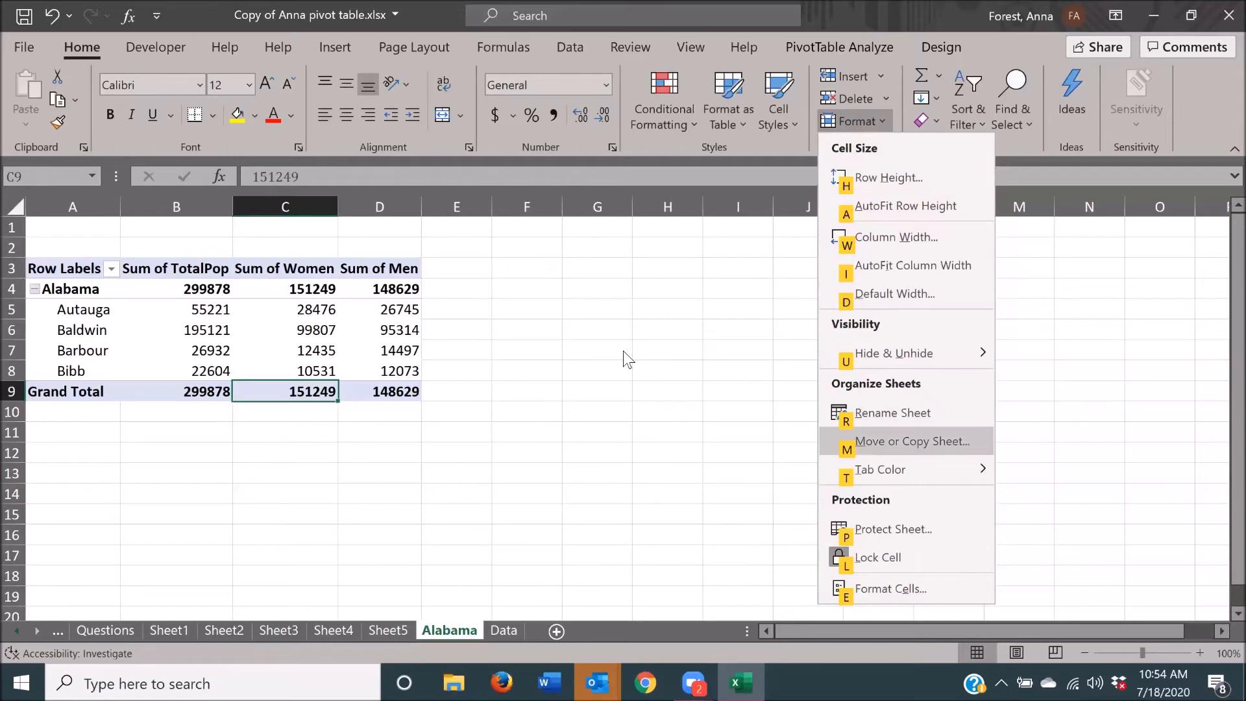
key("Down")
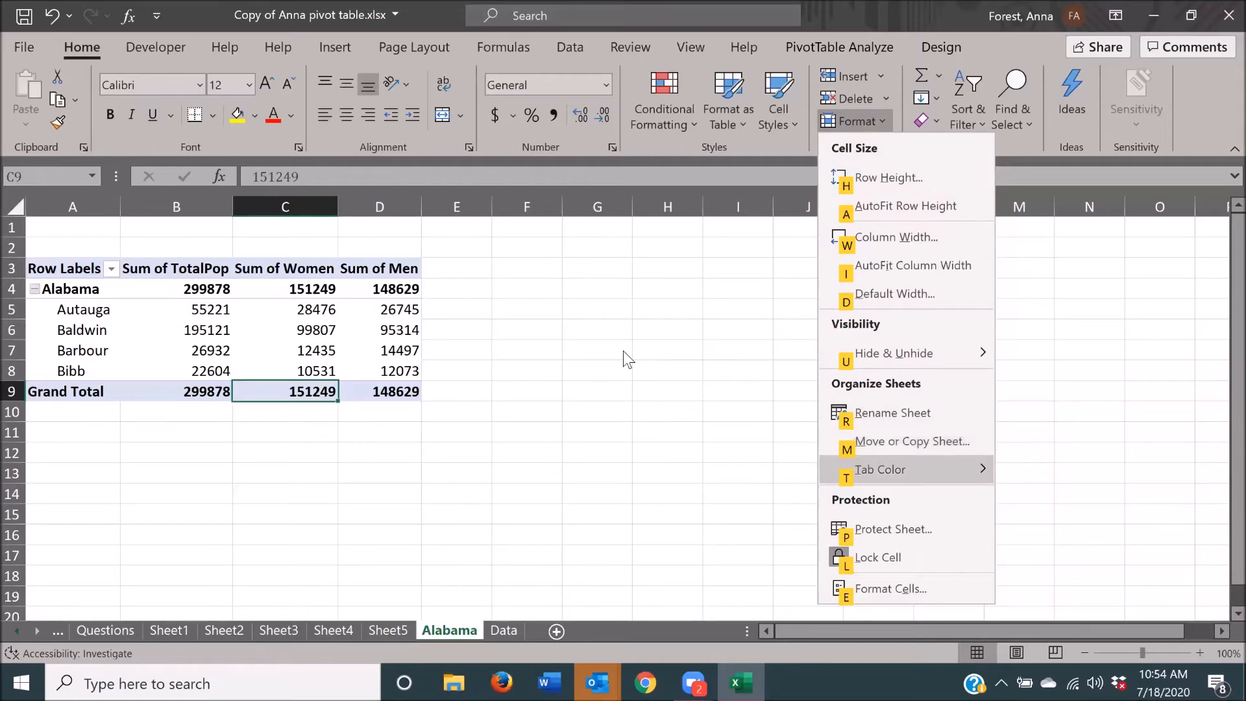
key("Down")
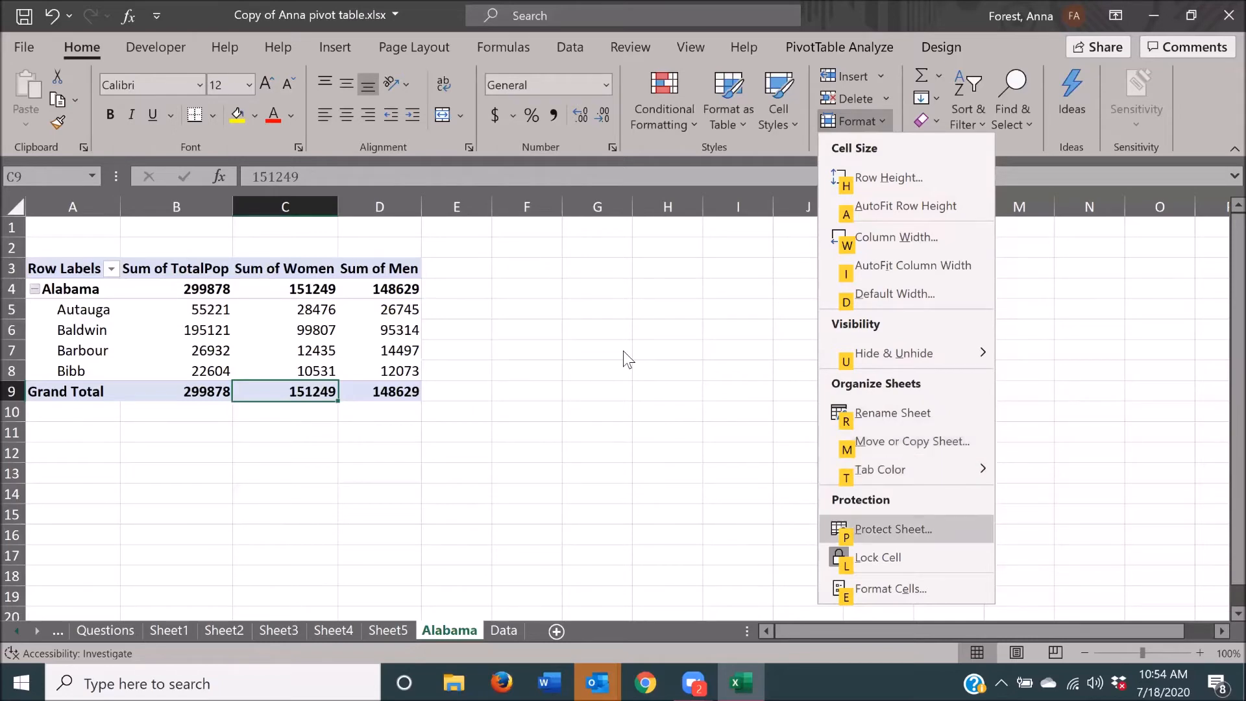
key("Down")
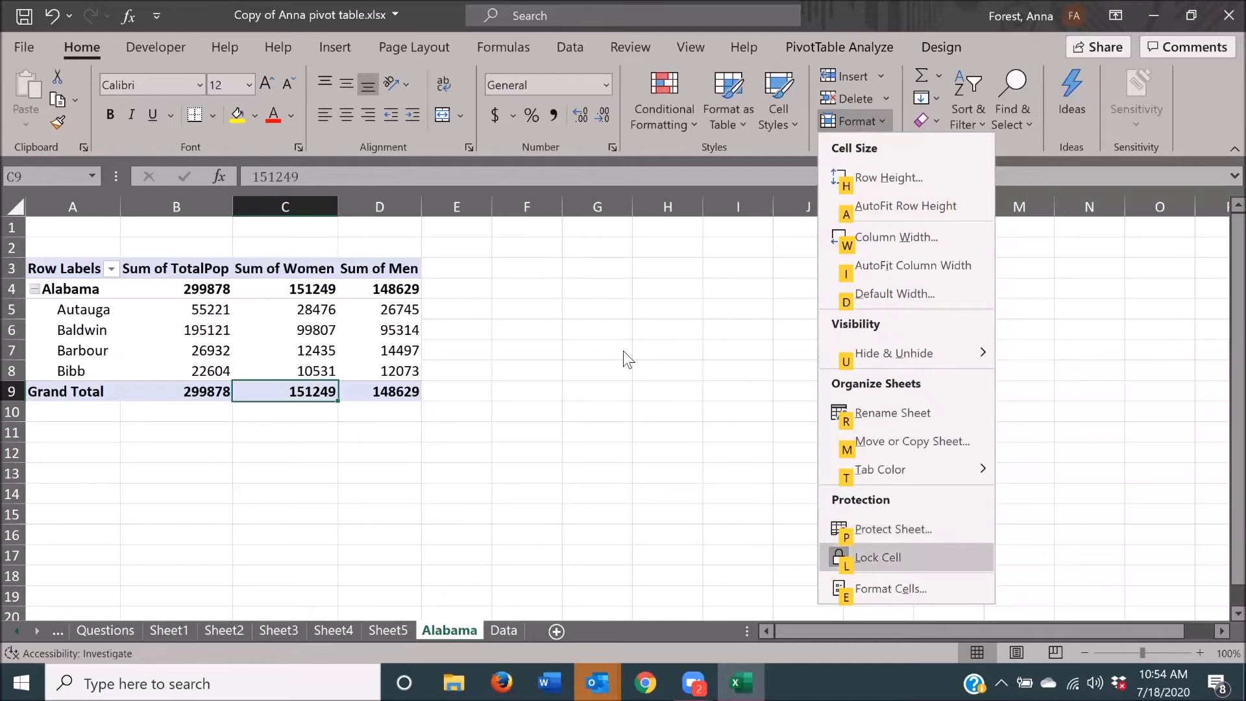
key("Down")
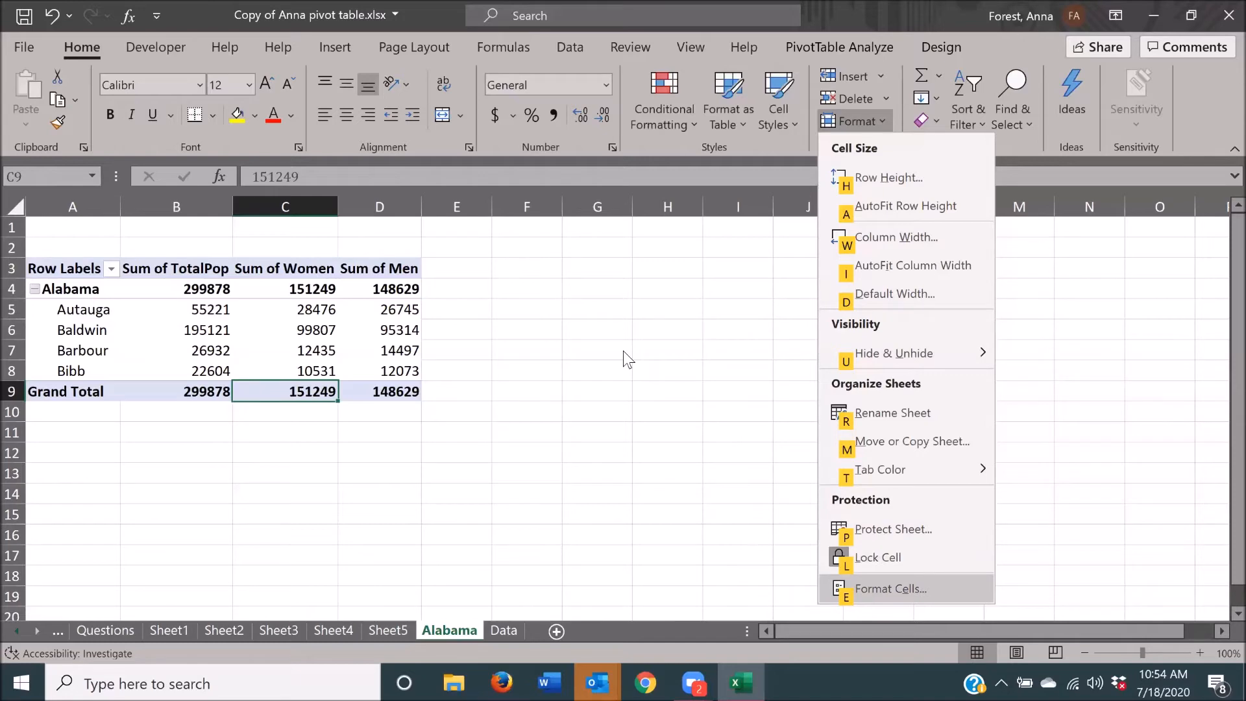
key("Escape")
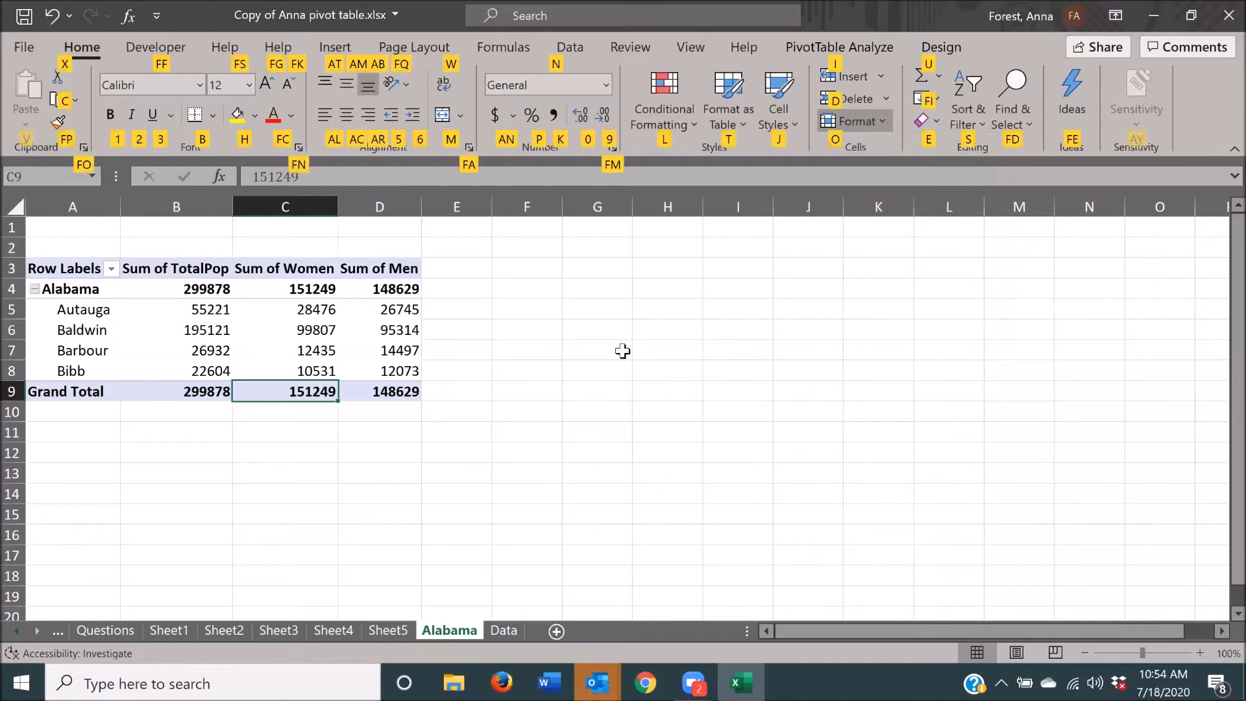
key("Escape")
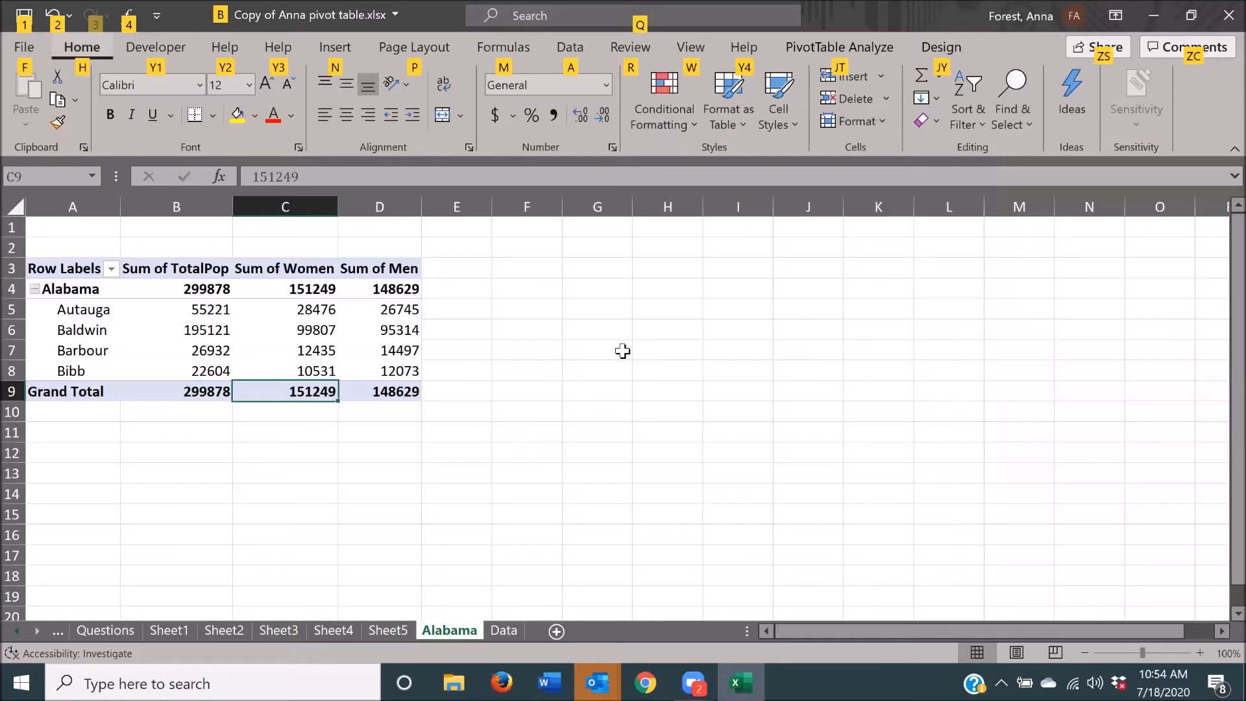
key("Escape")
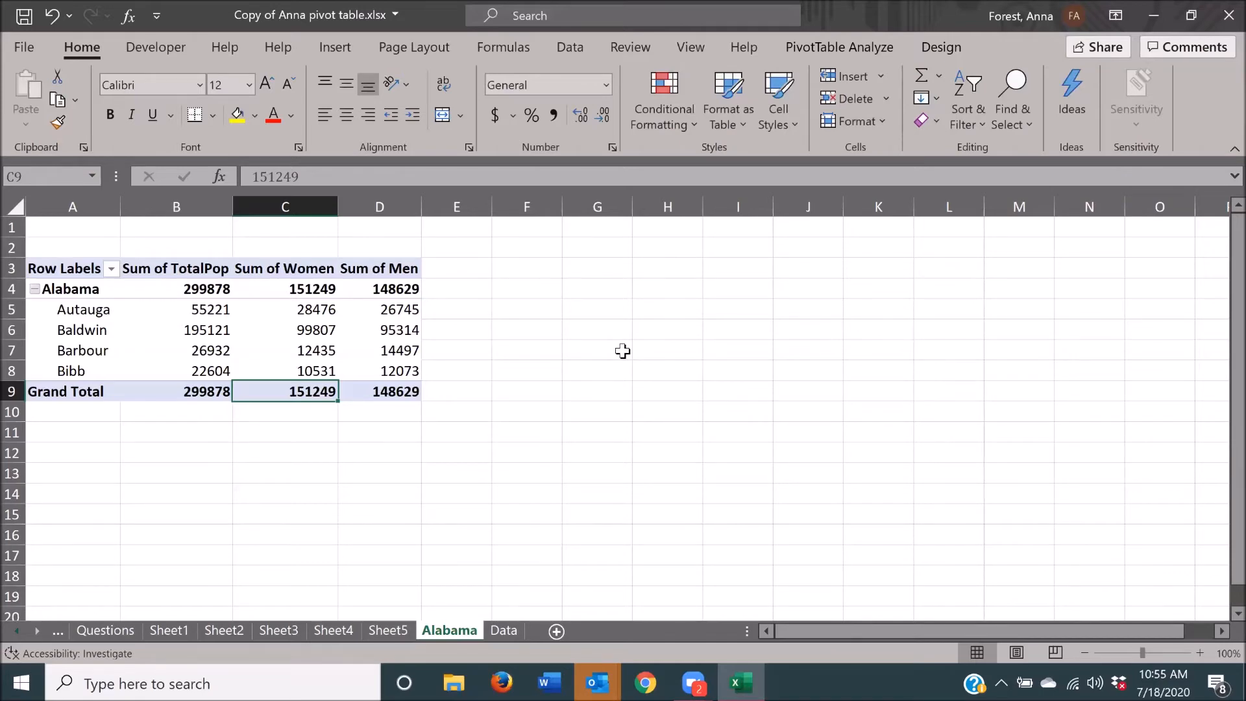
key("ctrl+Home")
key("Down")
key("Down")
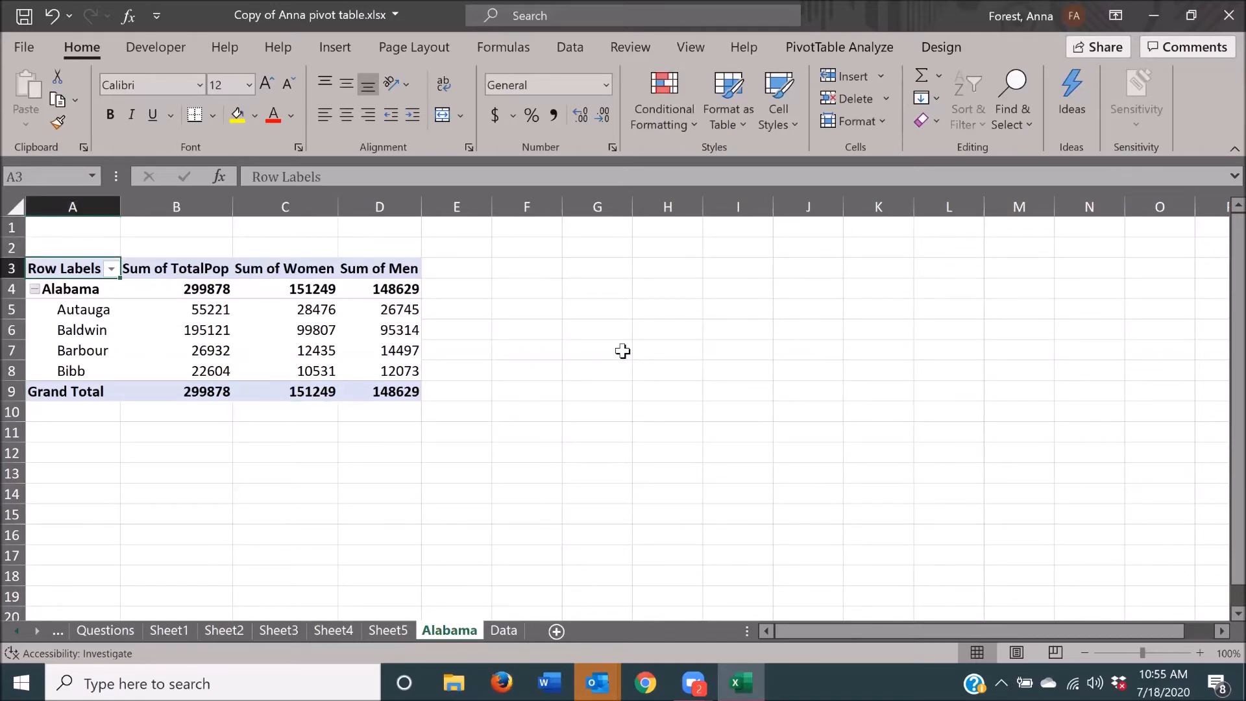
key("Up")
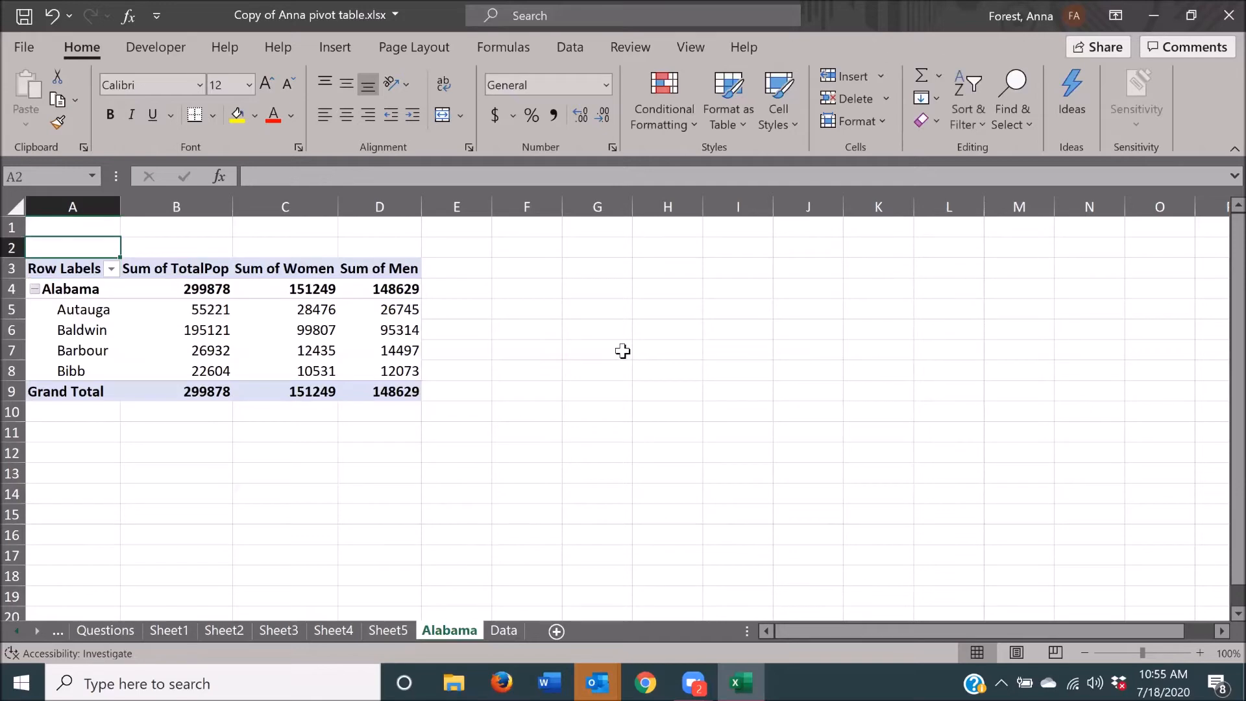
key("Down")
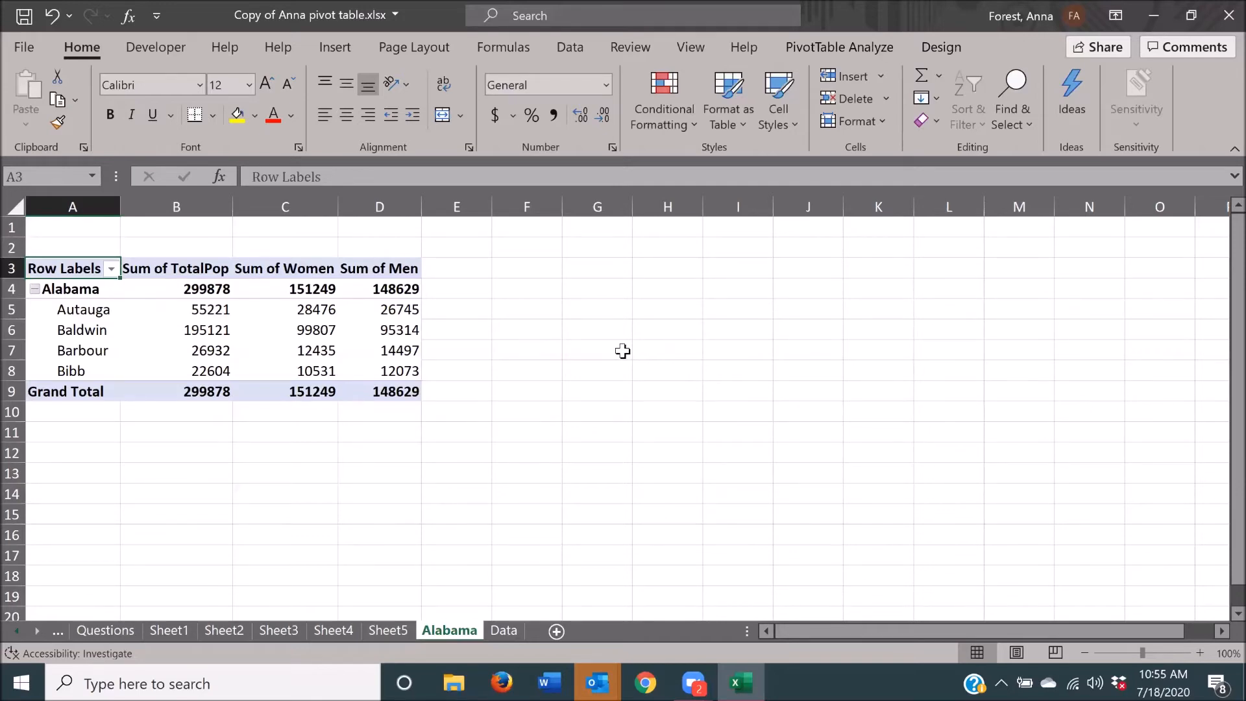
key("ctrl+shift+Right")
key("shift+Down")
key("shift+Down")
key("shift+Down")
key("shift+Down")
key("shift+Down")
key("shift+Down")
key("shift+Down")
key("shift+Down")
key("shift+Down")
key("shift+Down")
key("shift+Down")
key("shift+Down")
key("shift+Down")
key("shift+Down")
key("shift+Down")
key("shift+Down")
key("shift+Down")
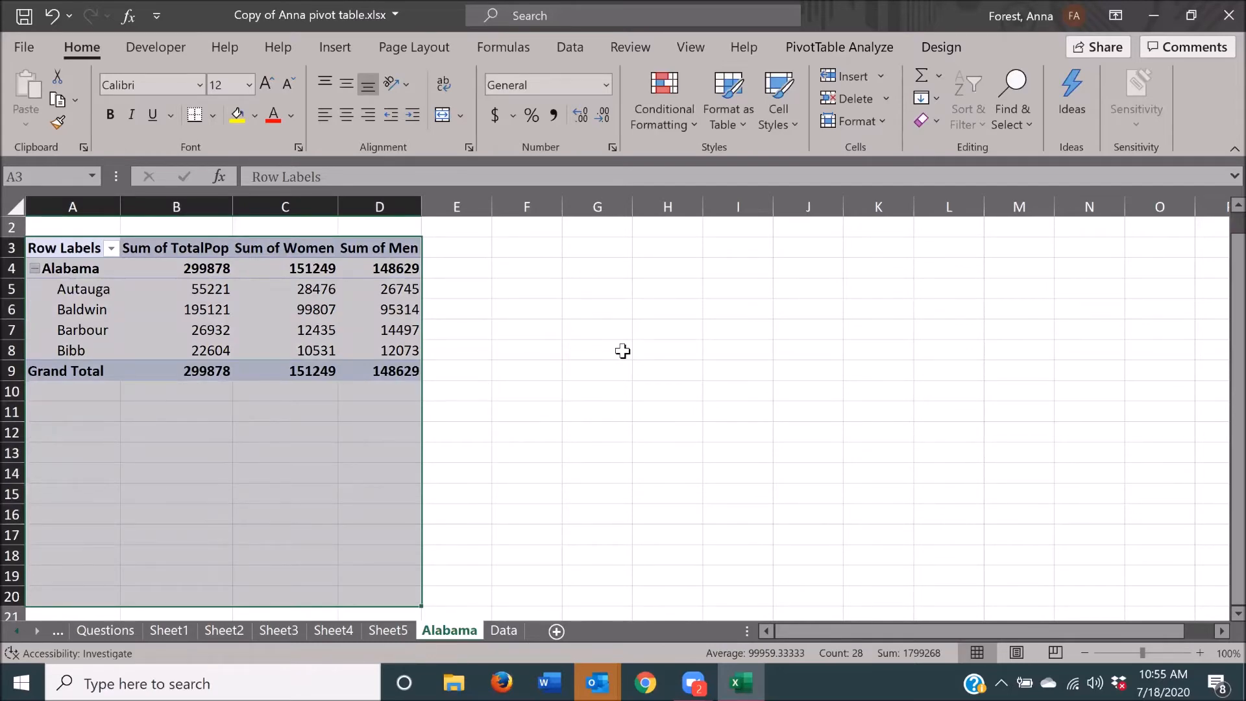
key("shift+F10")
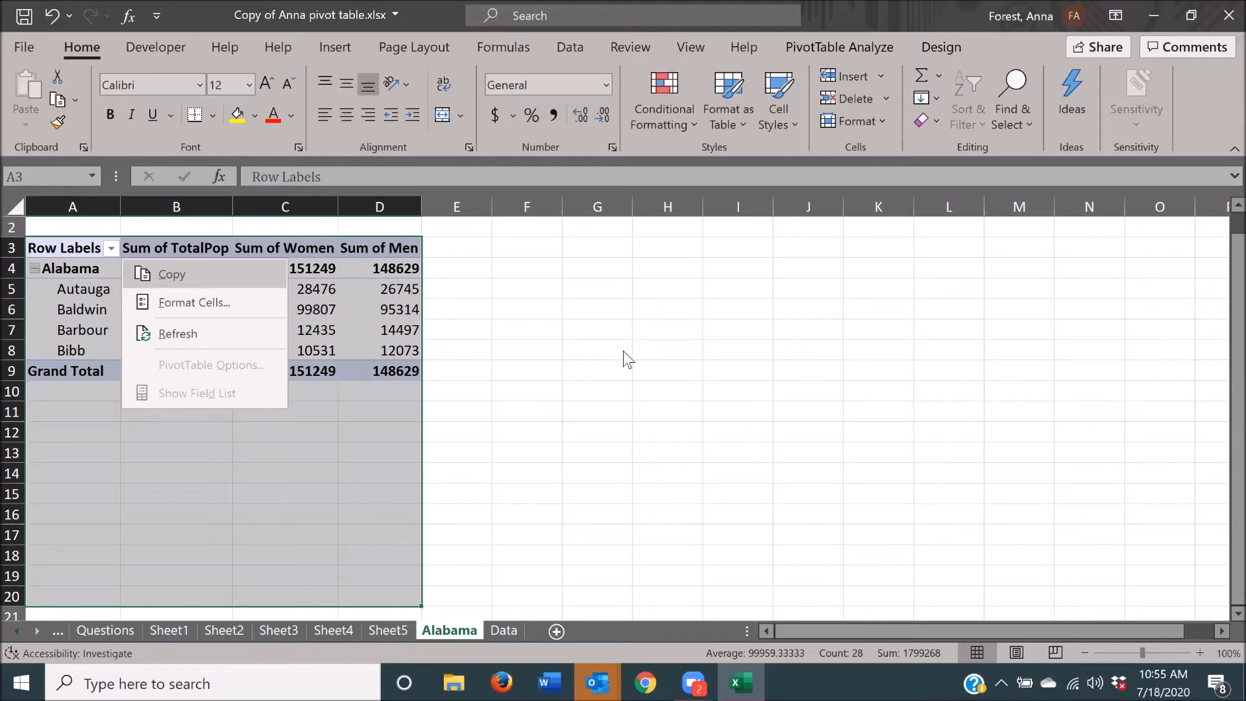
key("Escape")
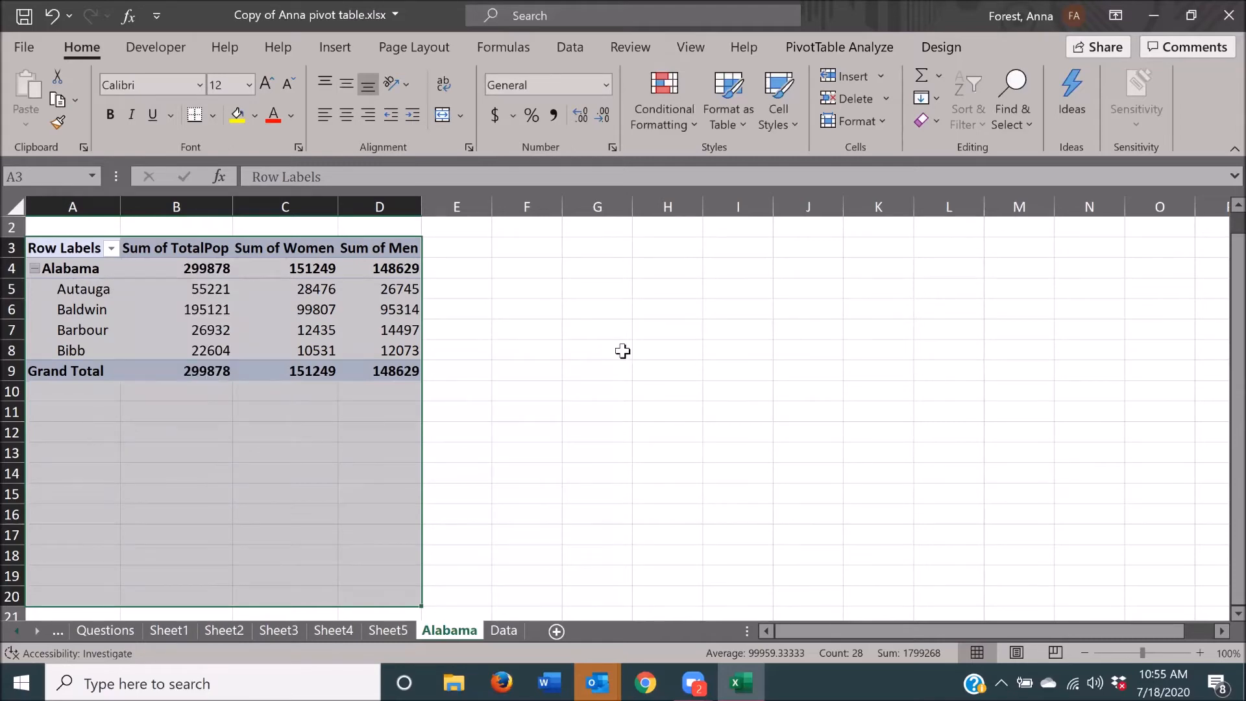
- Select the whole pivot table, A3:D9, and review the commands its context menu offers, including Format Cells
key("ctrl+Home")
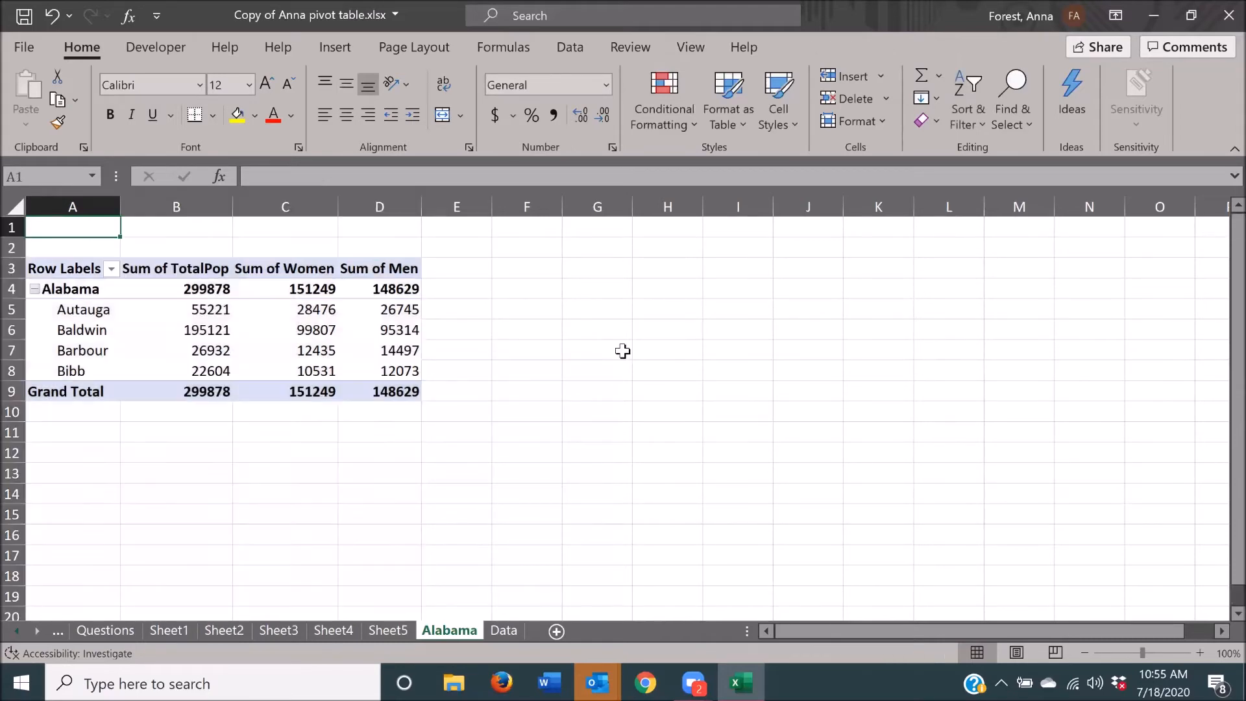
key("Down")
key("Down")
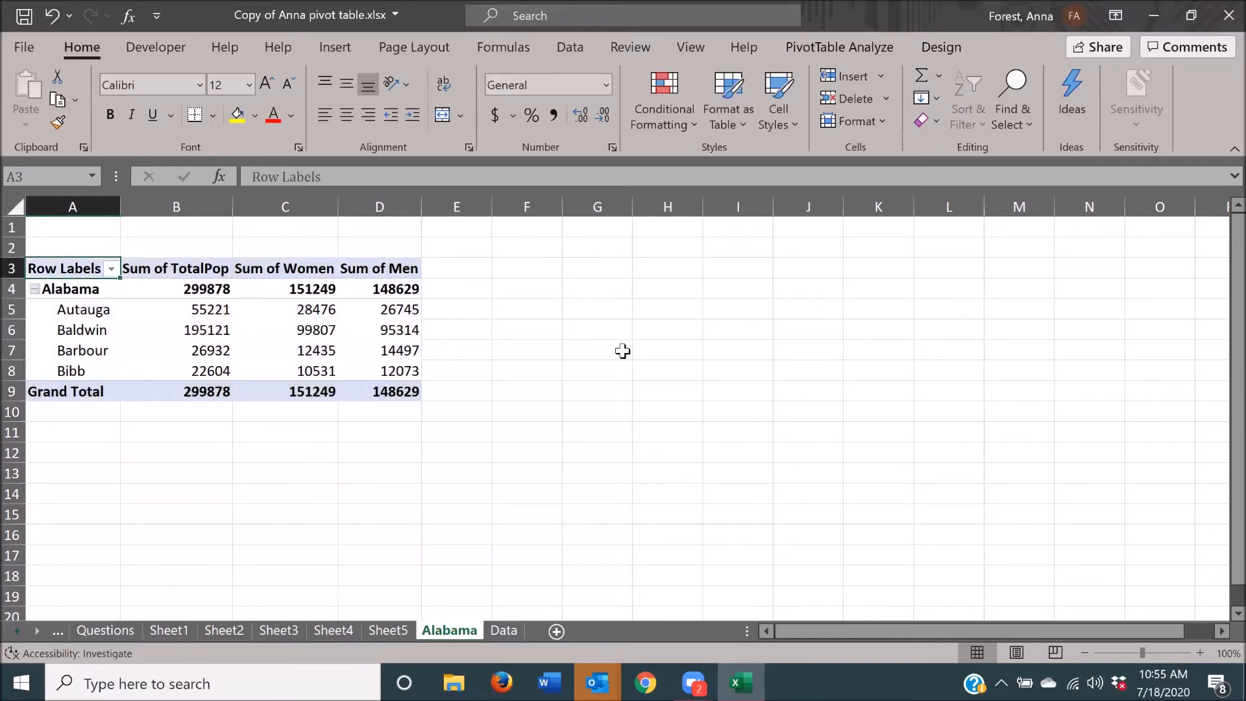
key("ctrl+shift+Right")
key("ctrl+shift+Down")
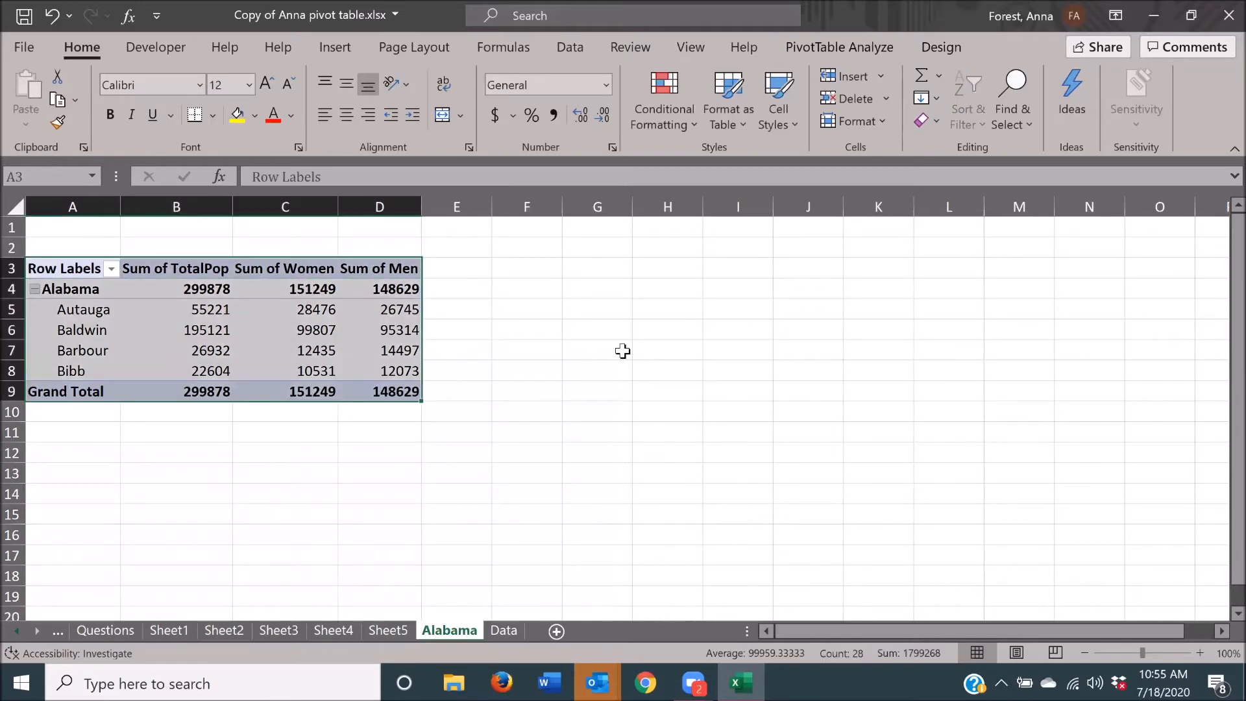
key("shift+F10")
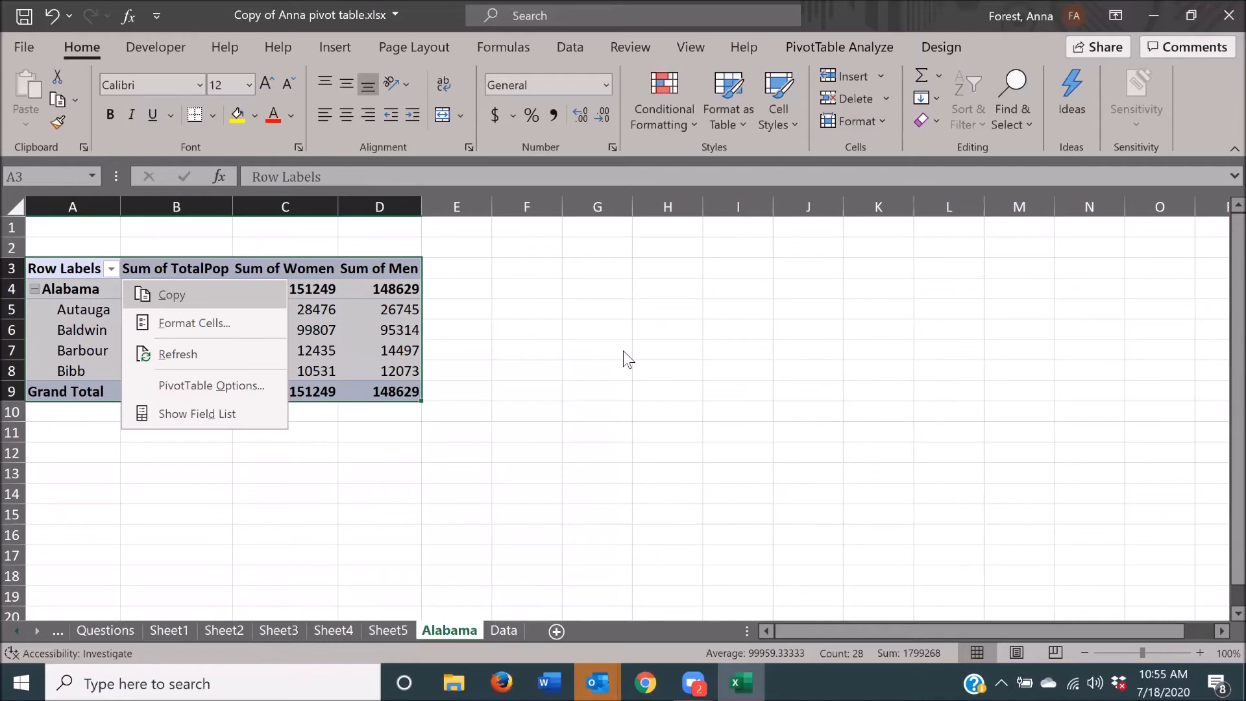
key("Down")
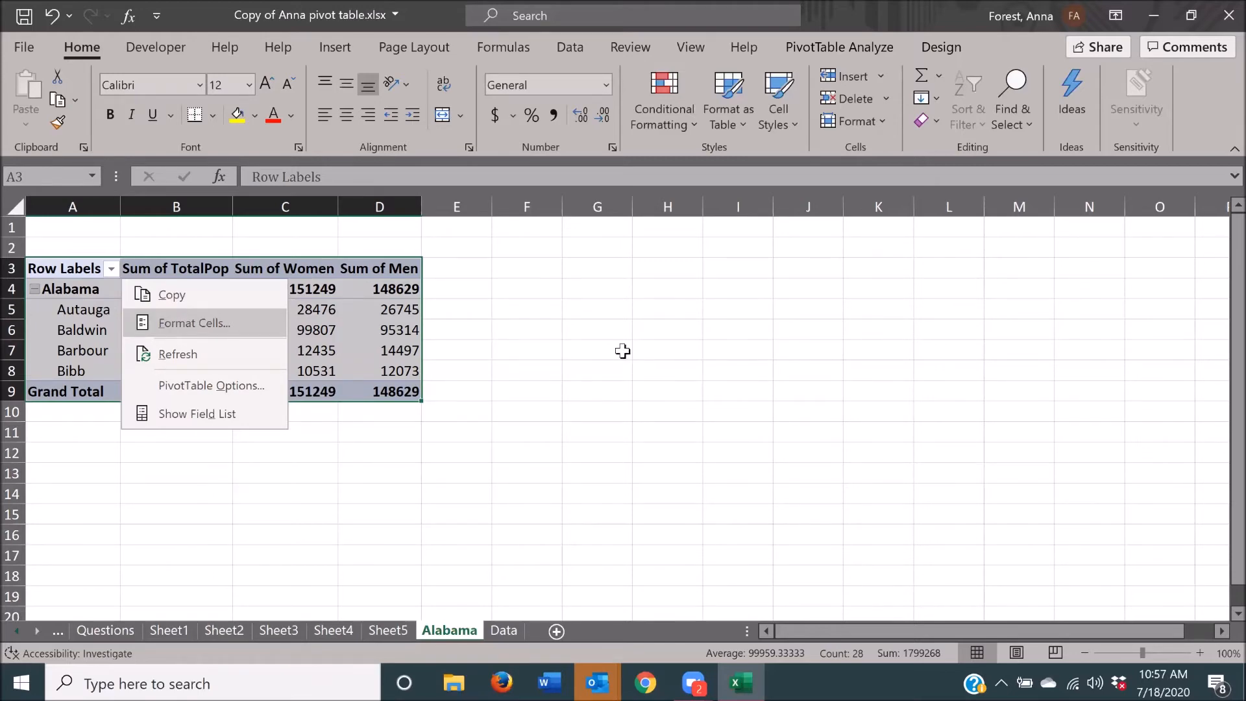
key("Escape")
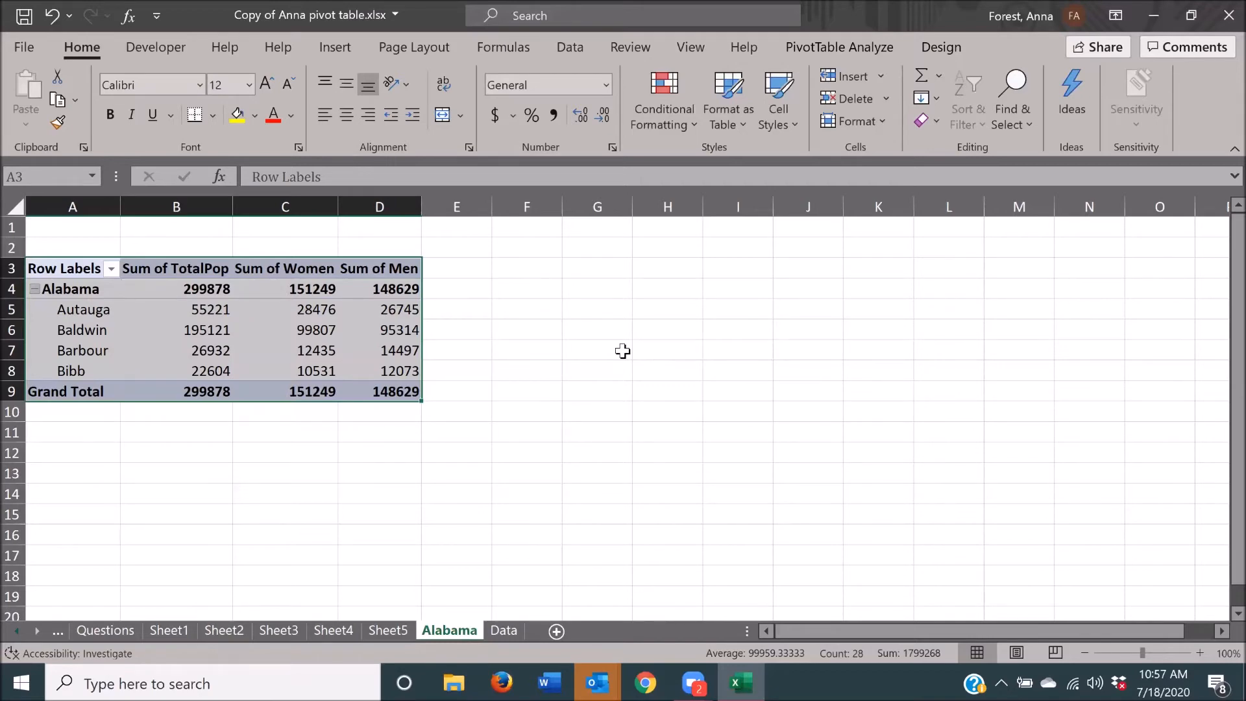
key("Up")
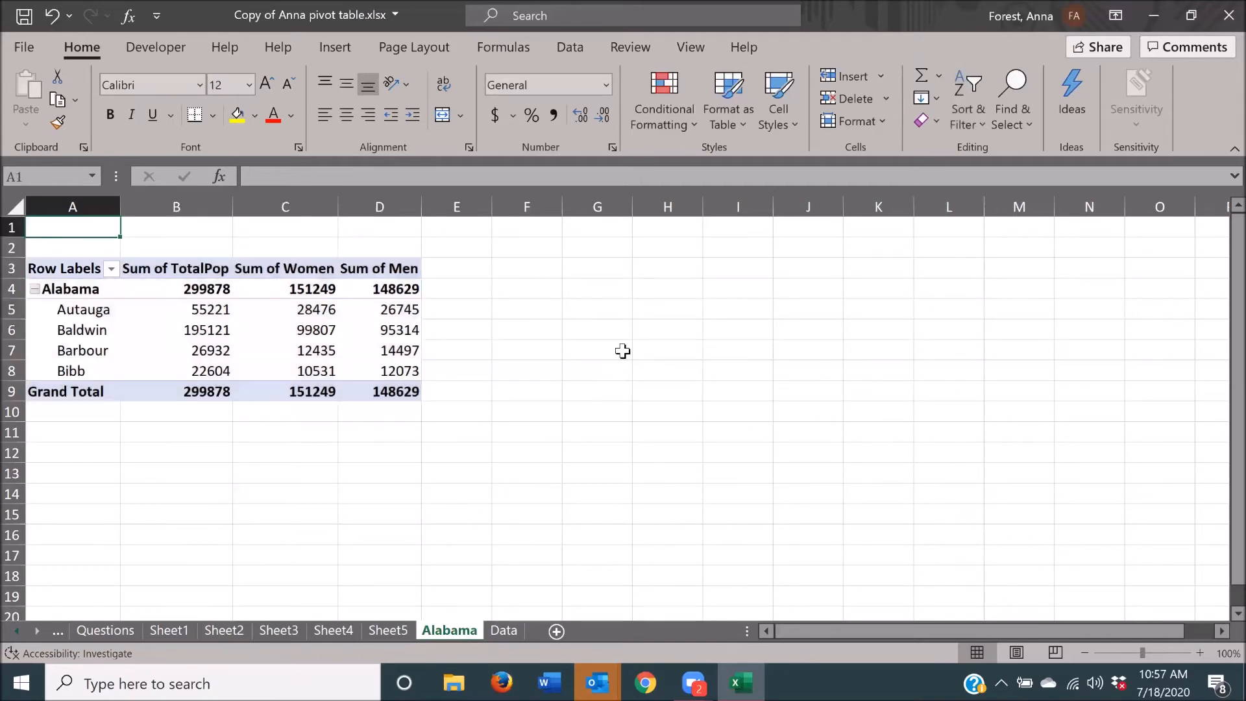
key("Down")
key("Right")
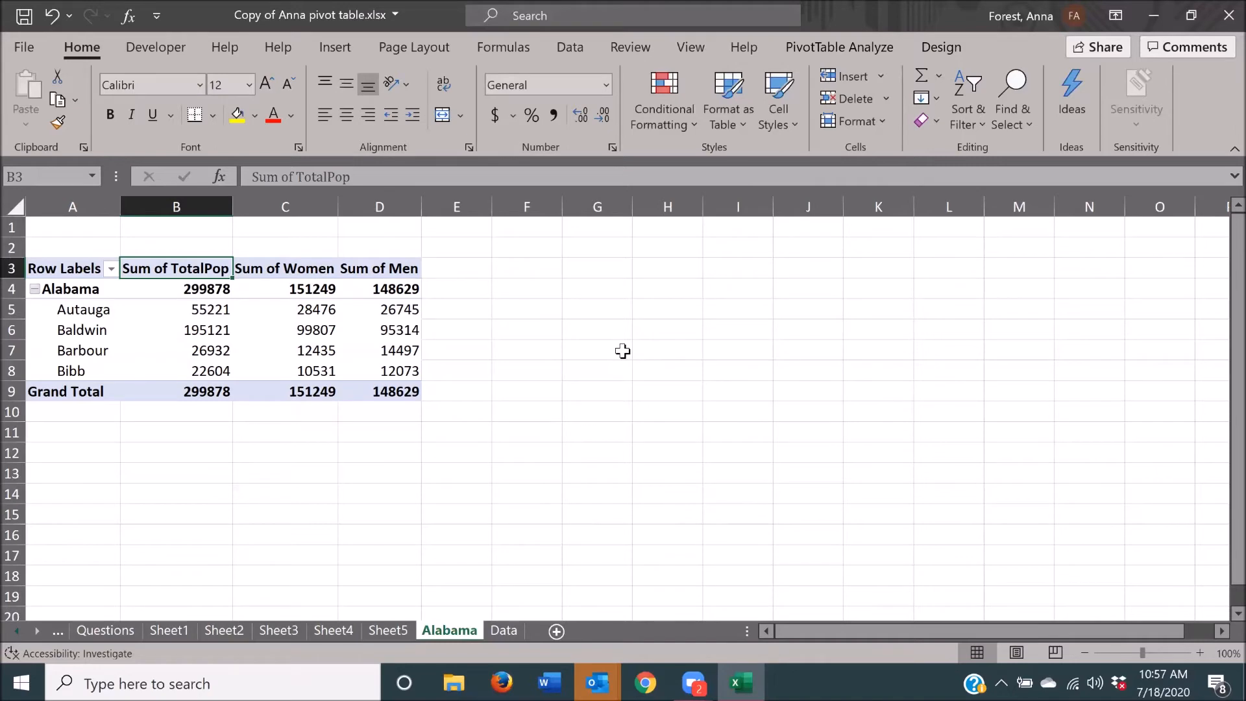
key("Down")
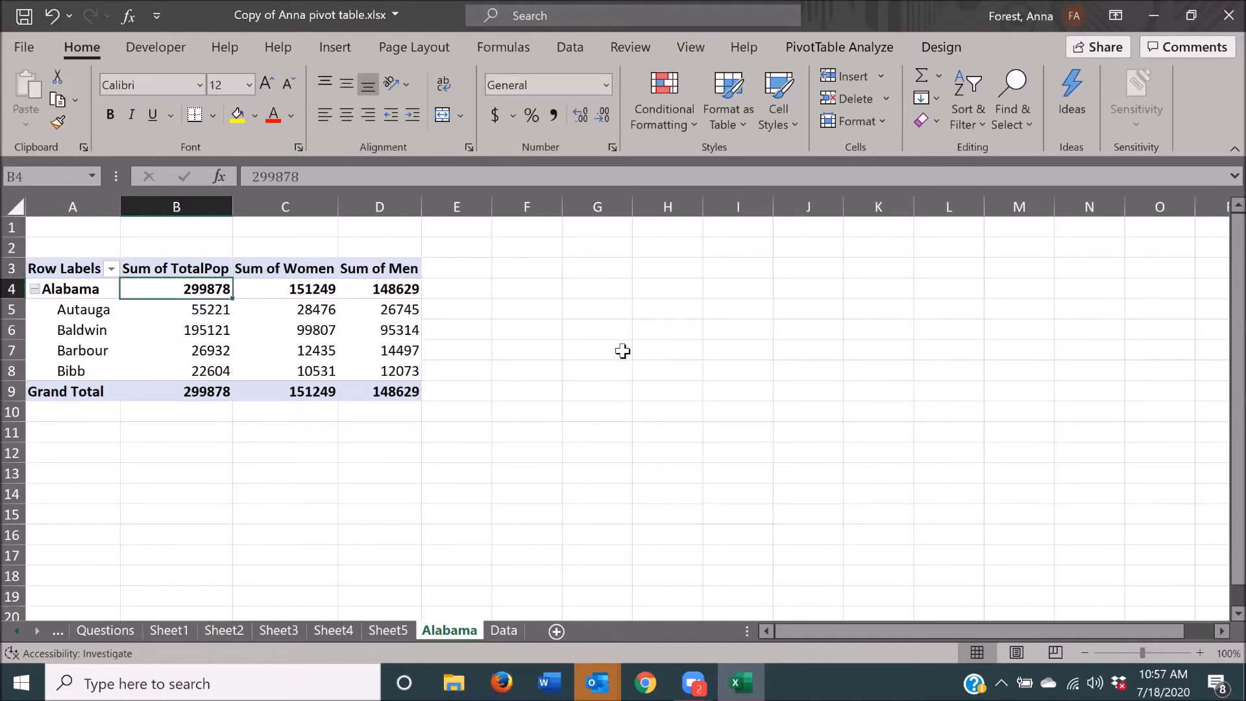
key("Down")
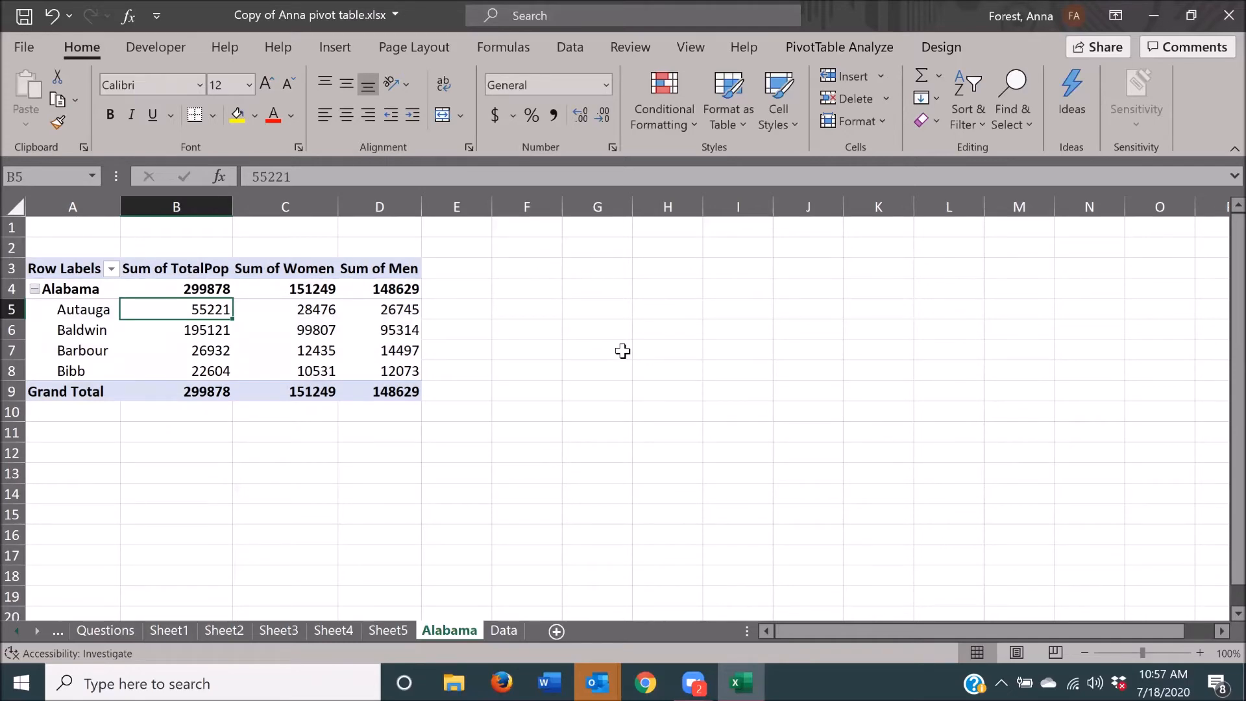
key("Up")
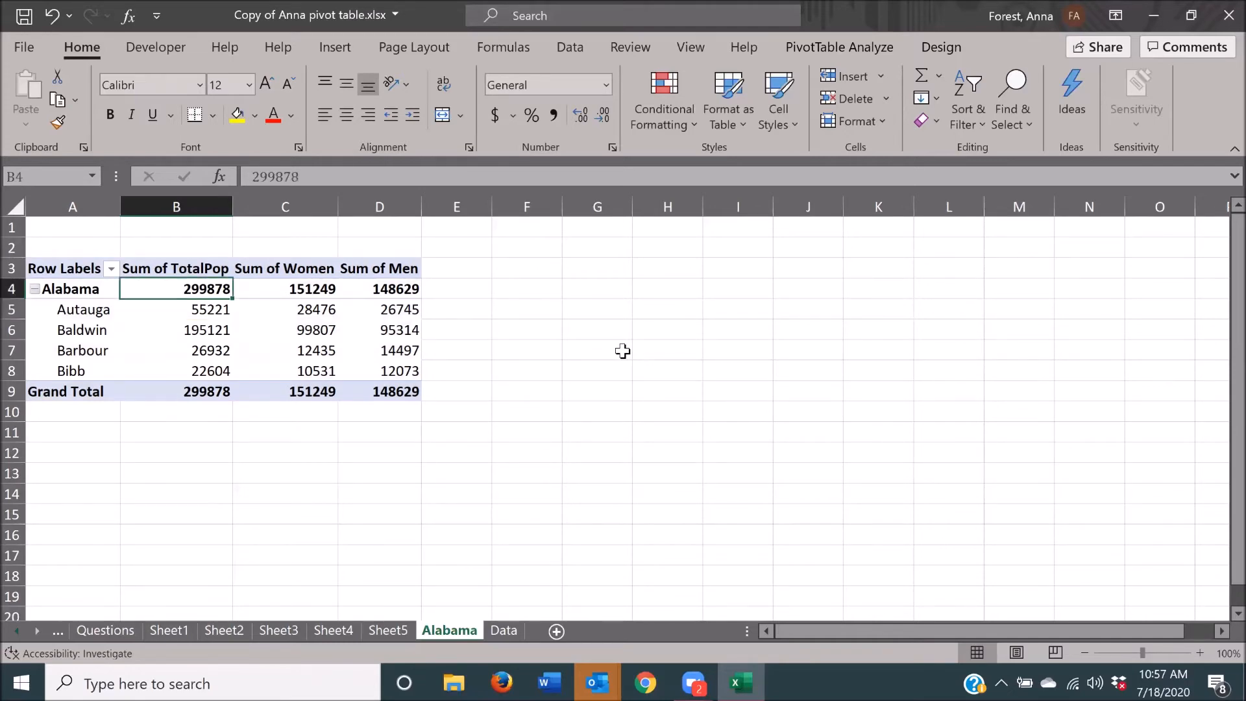
key("shift+Down")
key("shift+Down")
key("shift+Down")
key("shift+Down")
key("shift+Down")
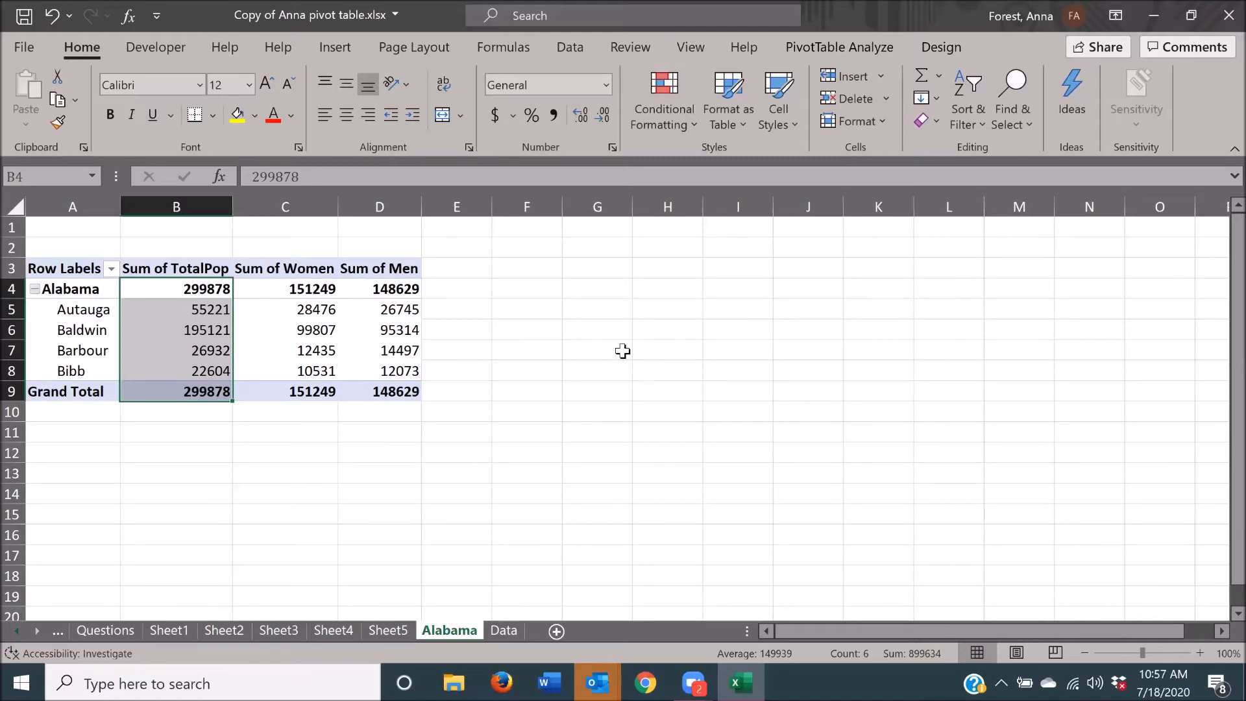
key("ctrl+Home")
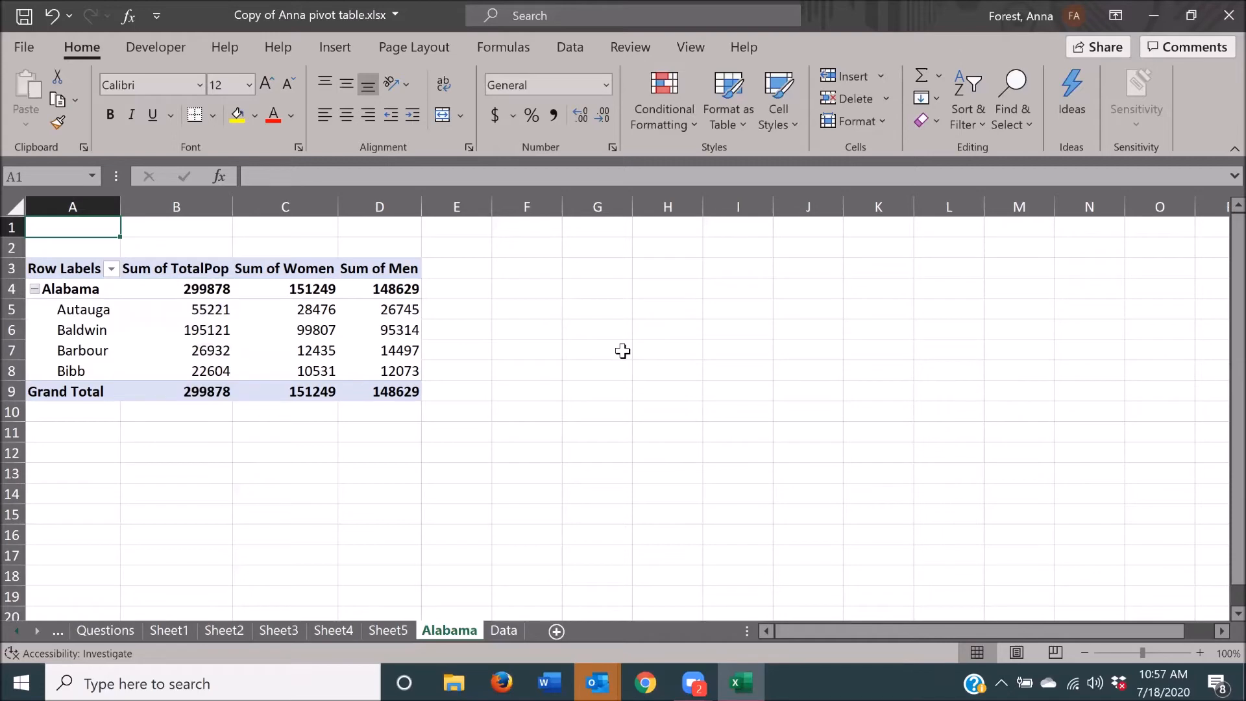
- Select the four county values in the Sum of TotalPop column, B5:B8, leaving out the Alabama subtotal and the grand total
key("Down")
key("Down")
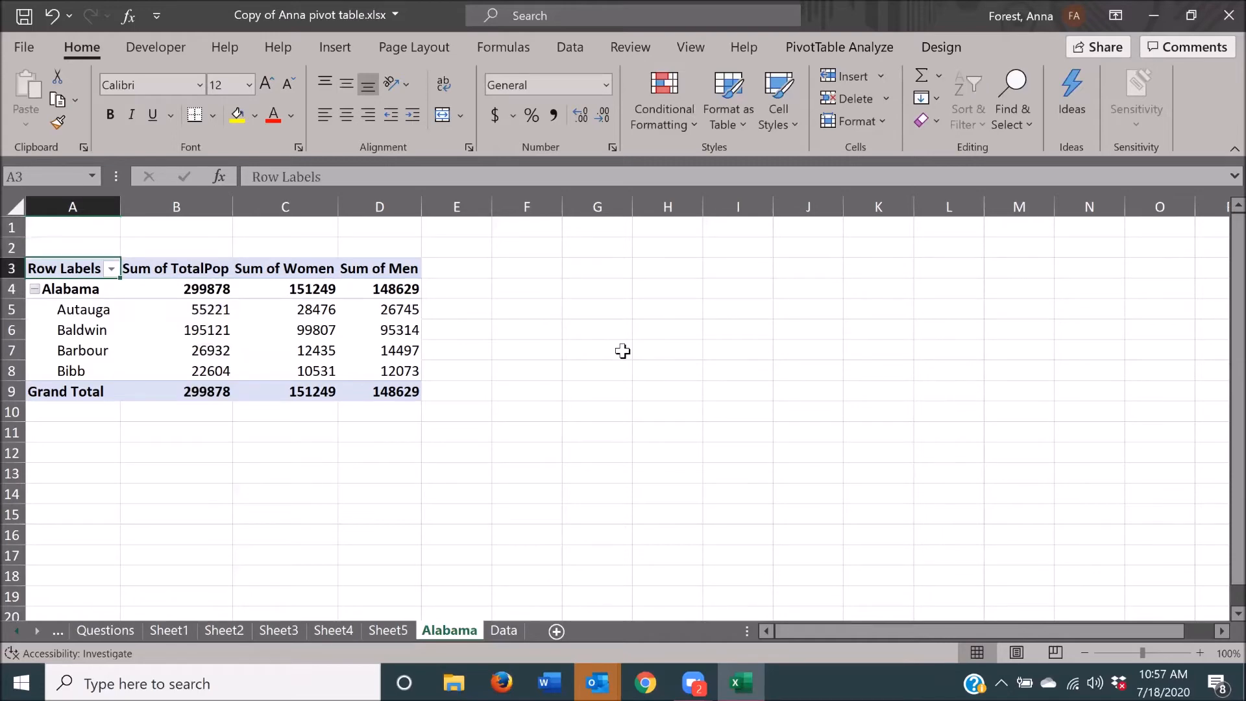
key("Right")
key("Down")
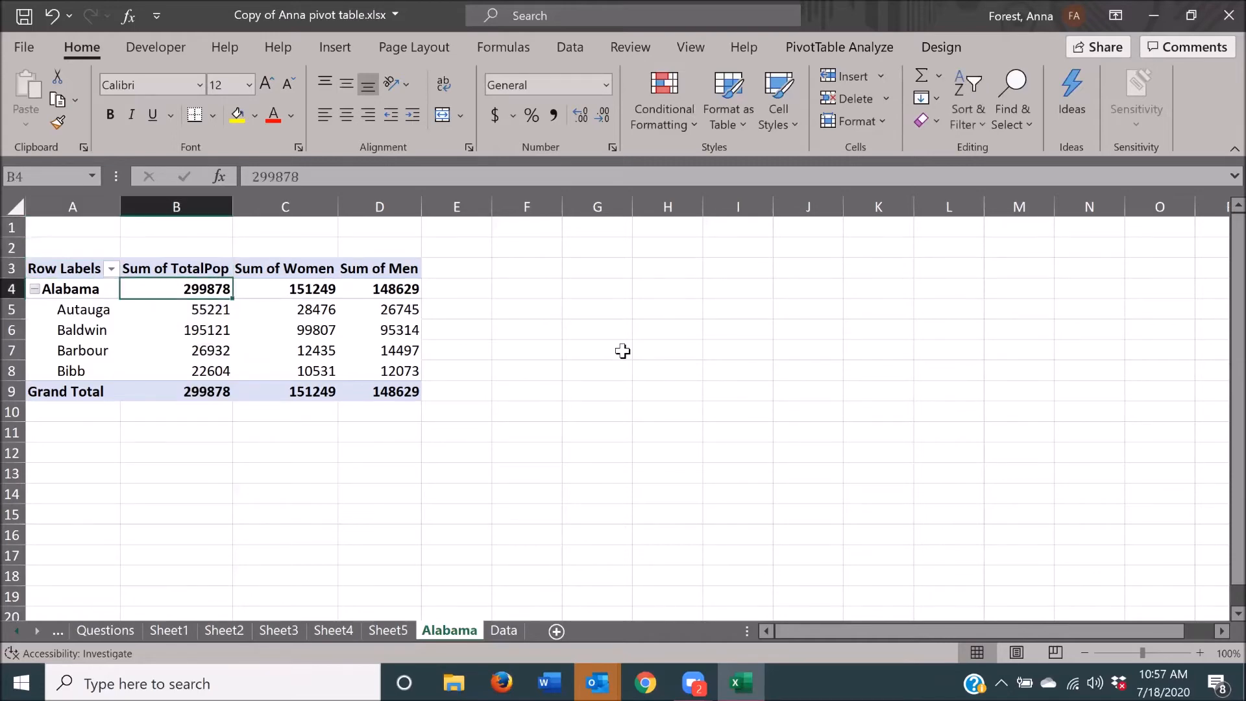
key("Down")
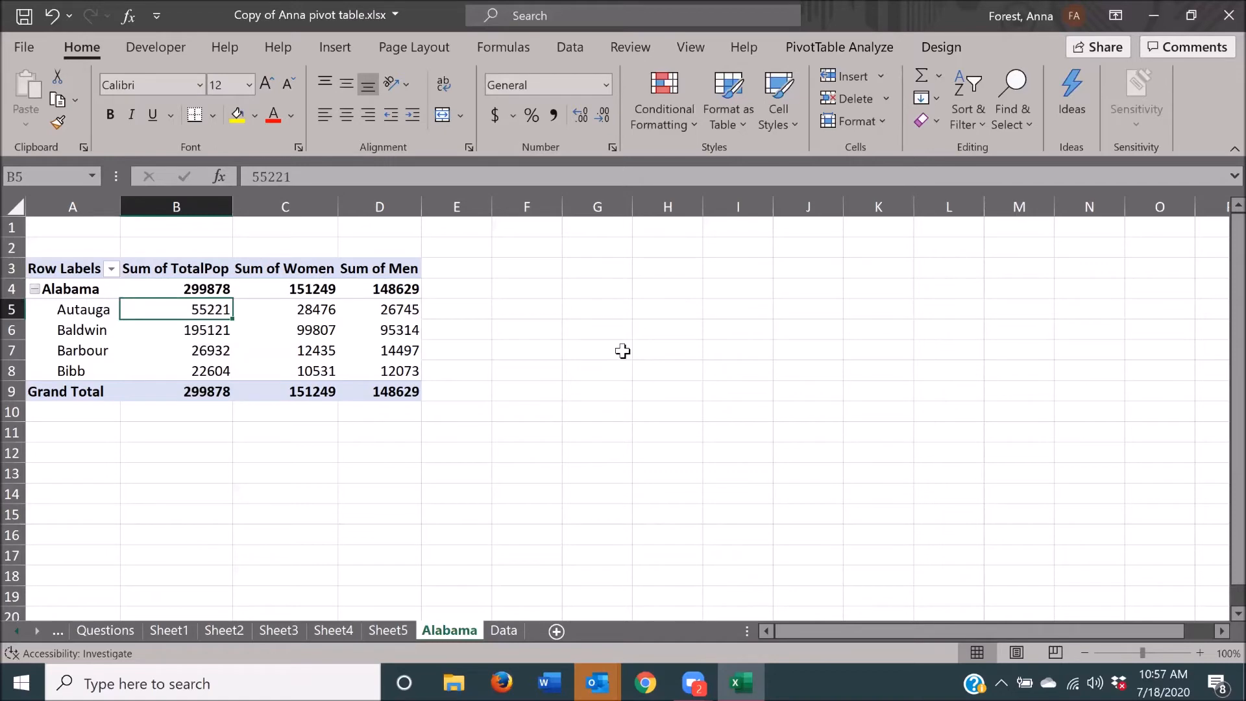
key("shift+Down")
key("shift+Down")
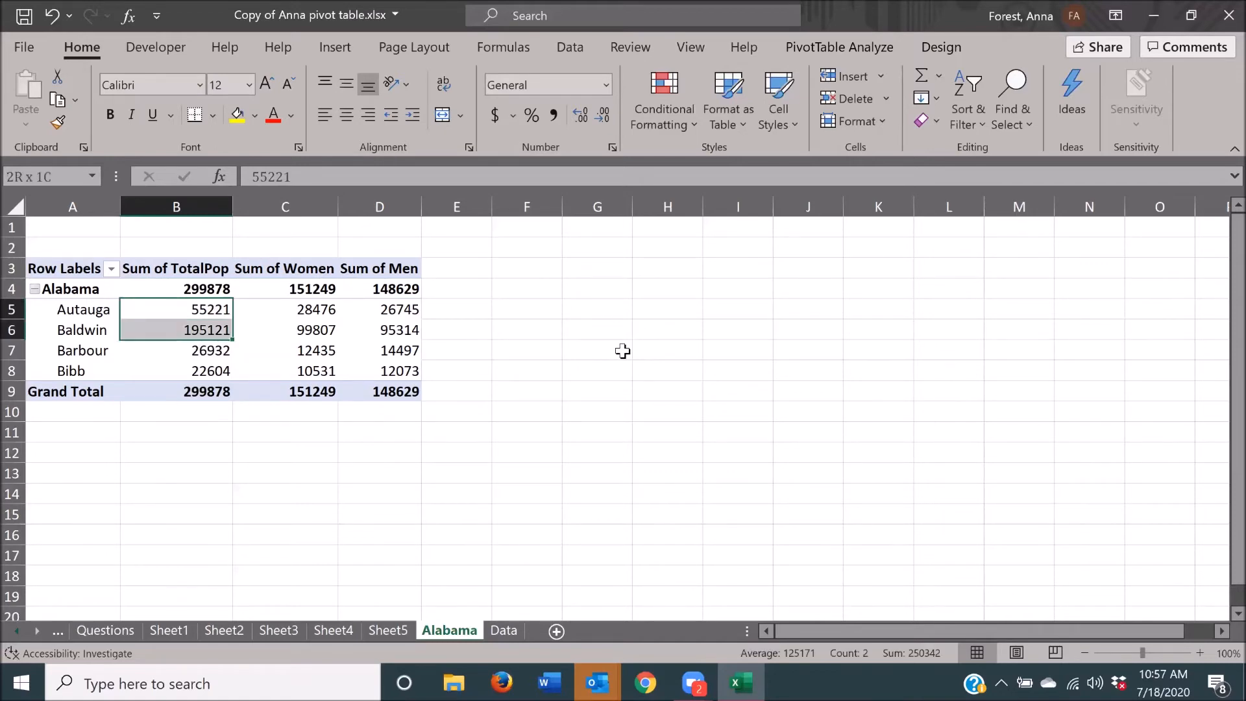
key("shift+Down")
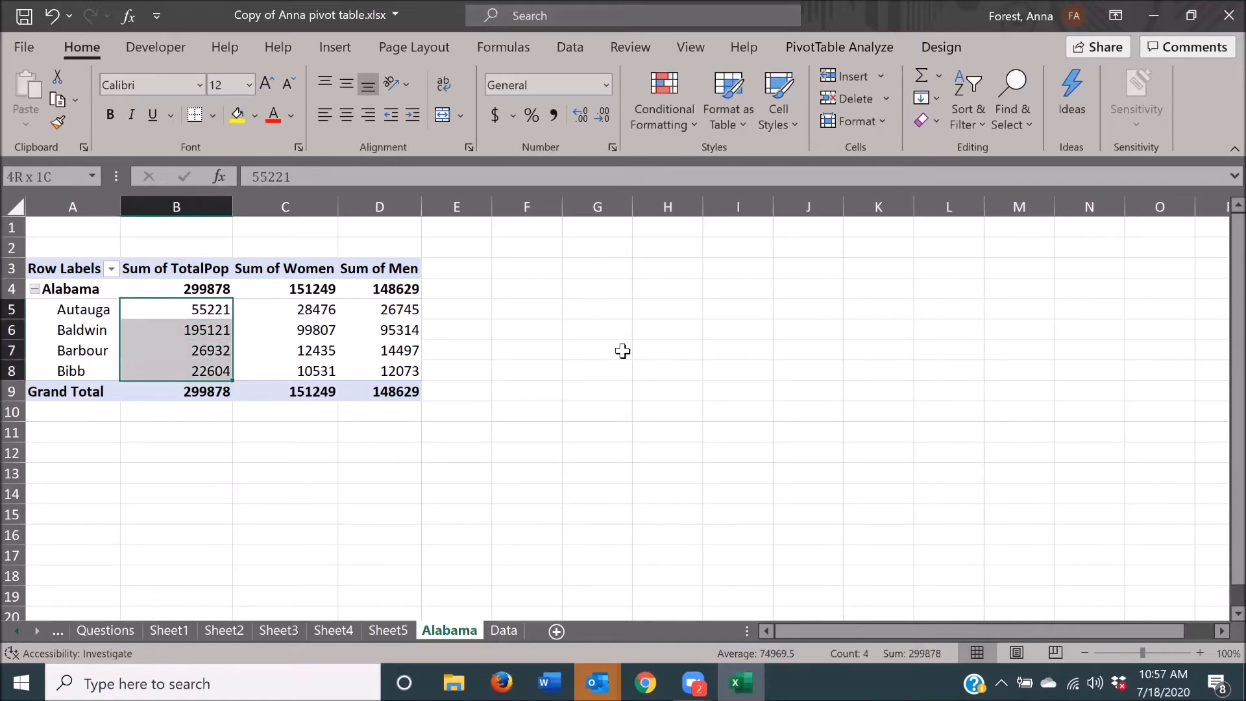
key("shift+Down")
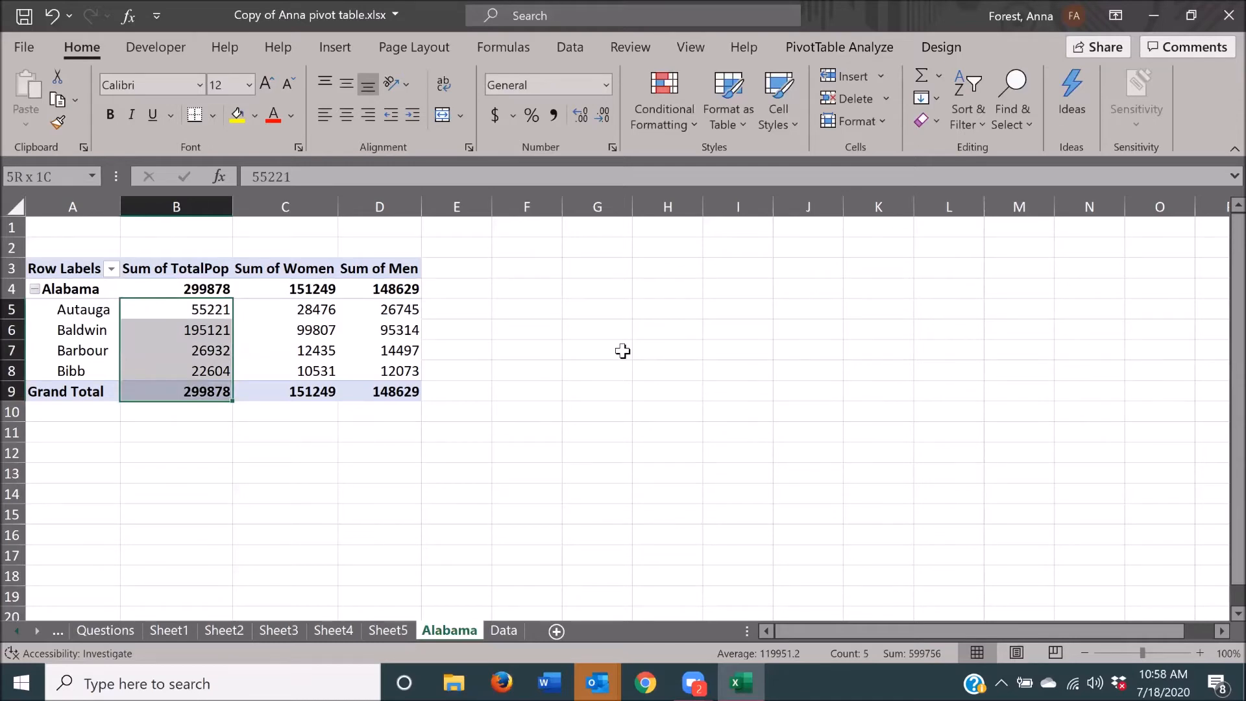
key("shift+Up")
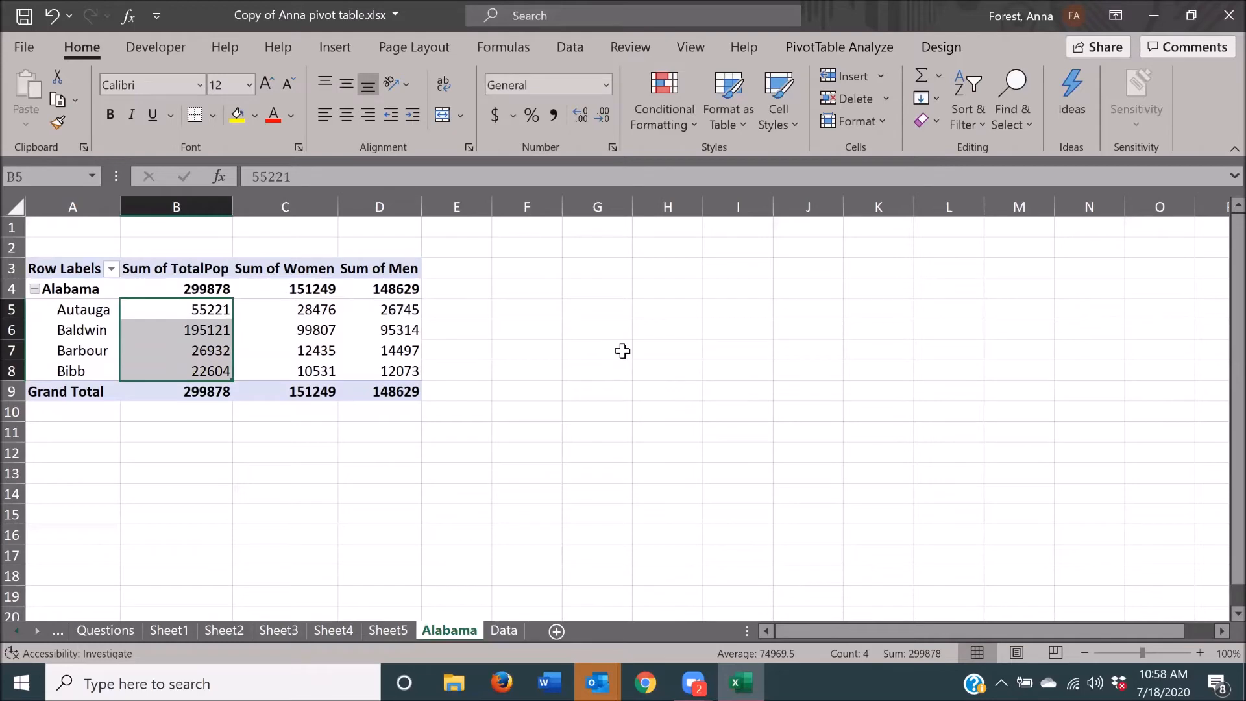
key("shift+F10")
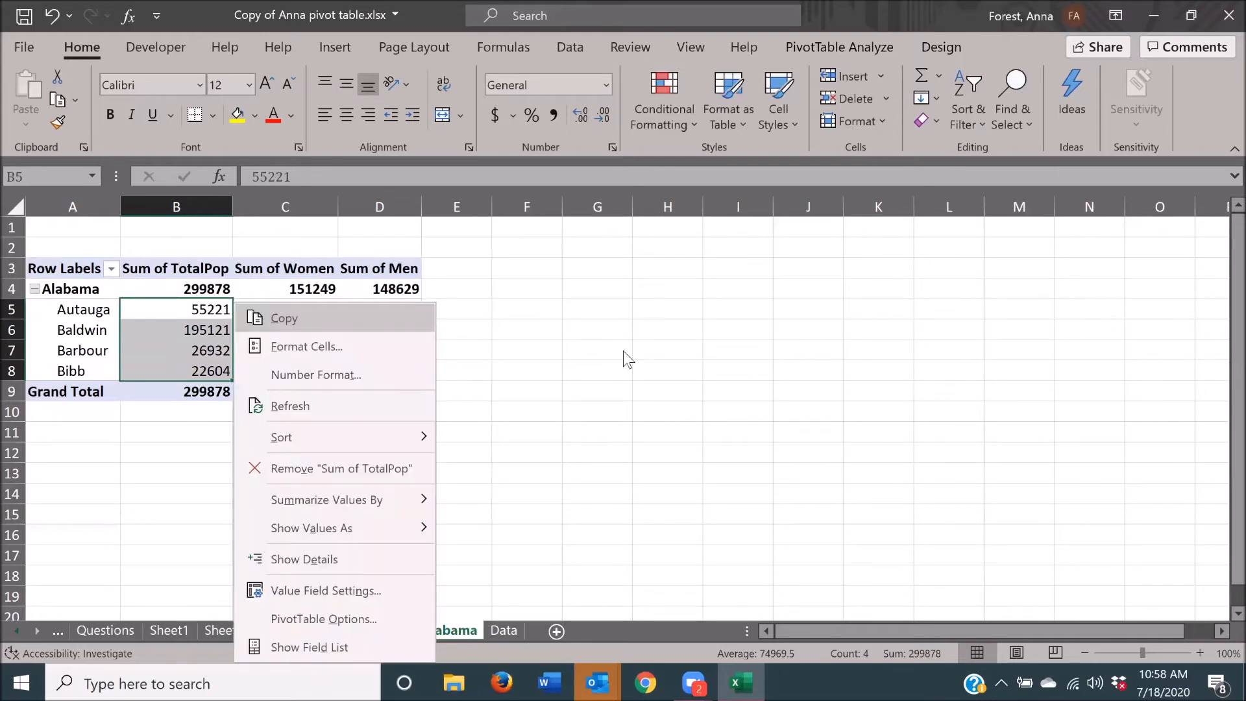
key("s")
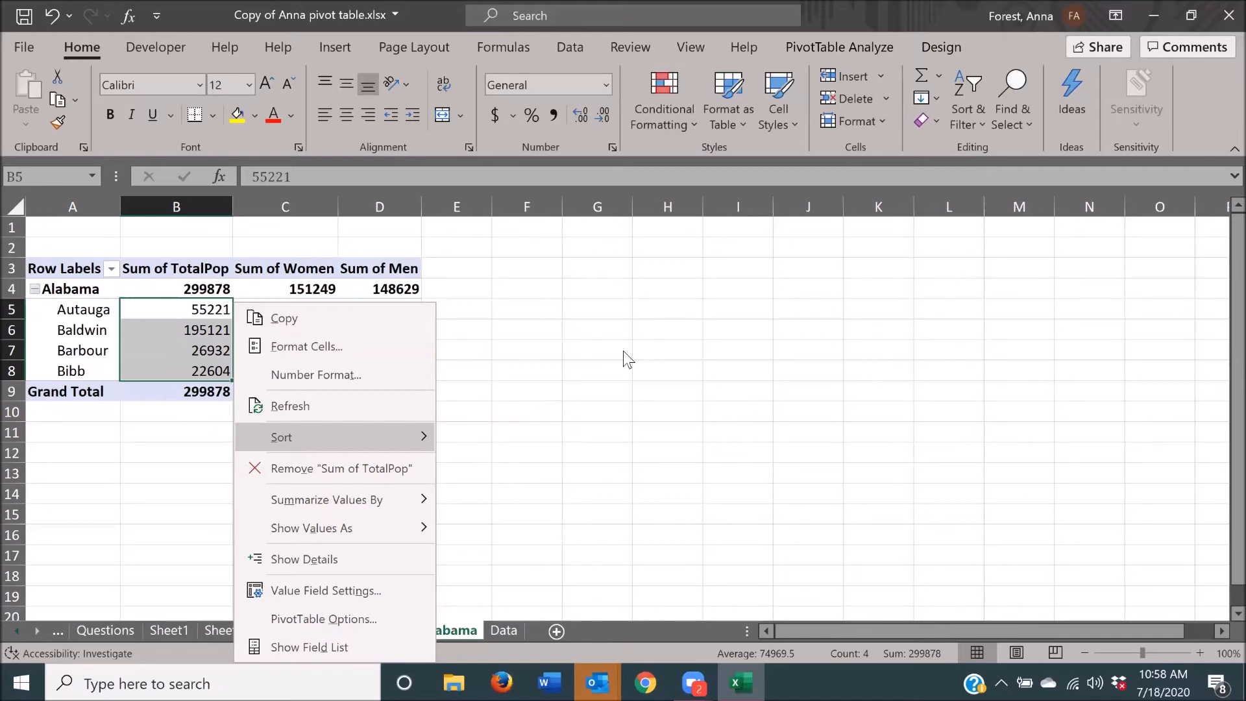
key("Escape")
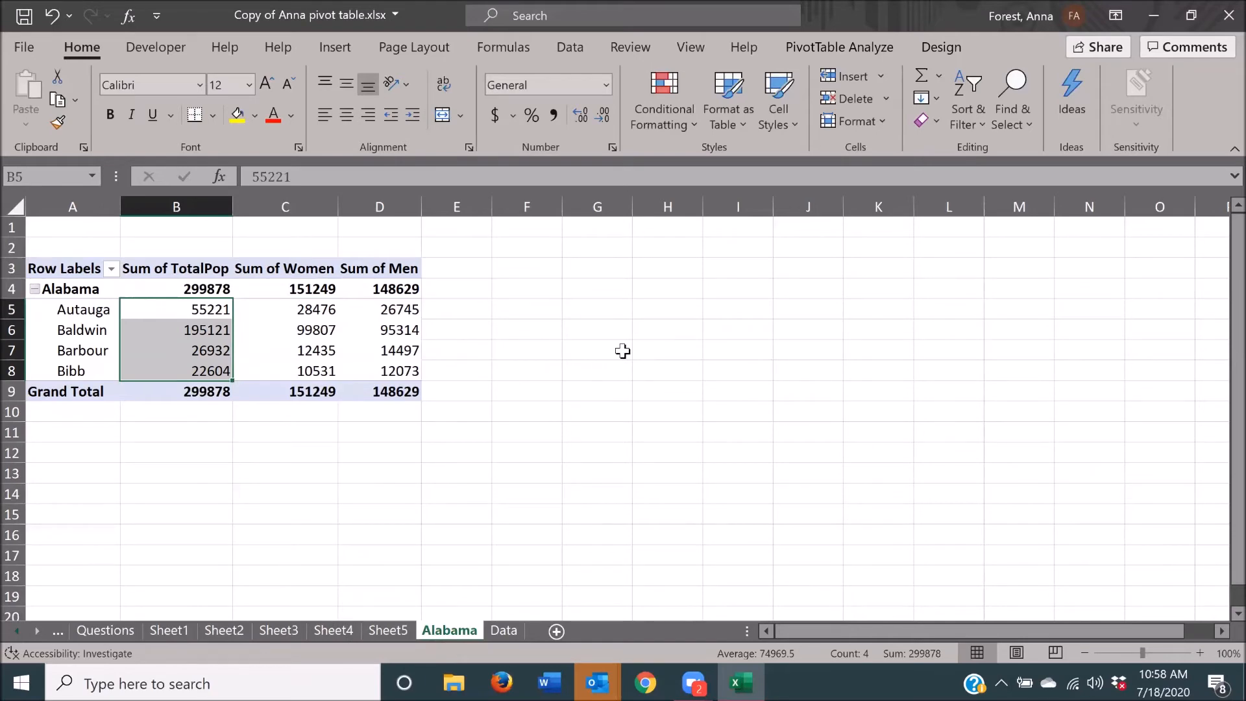
- Sort the selected county population values in the pivot table from smallest to largest
key("alt")
key("h")
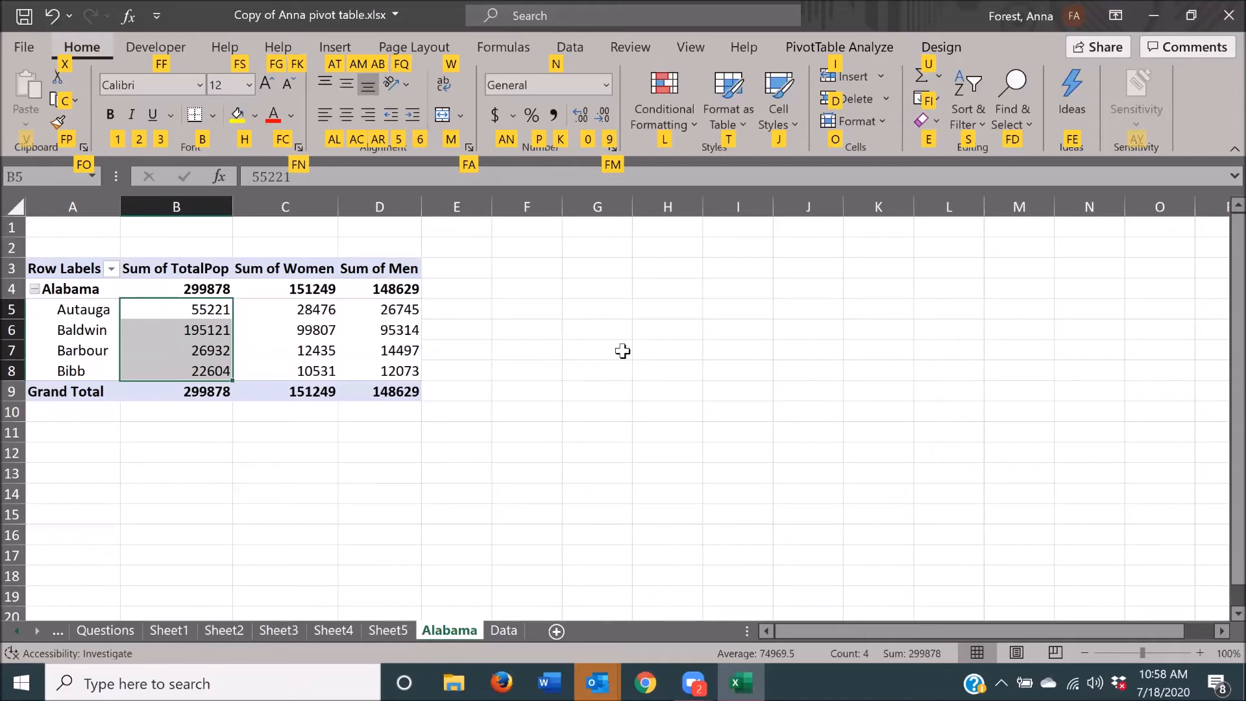
key("s")
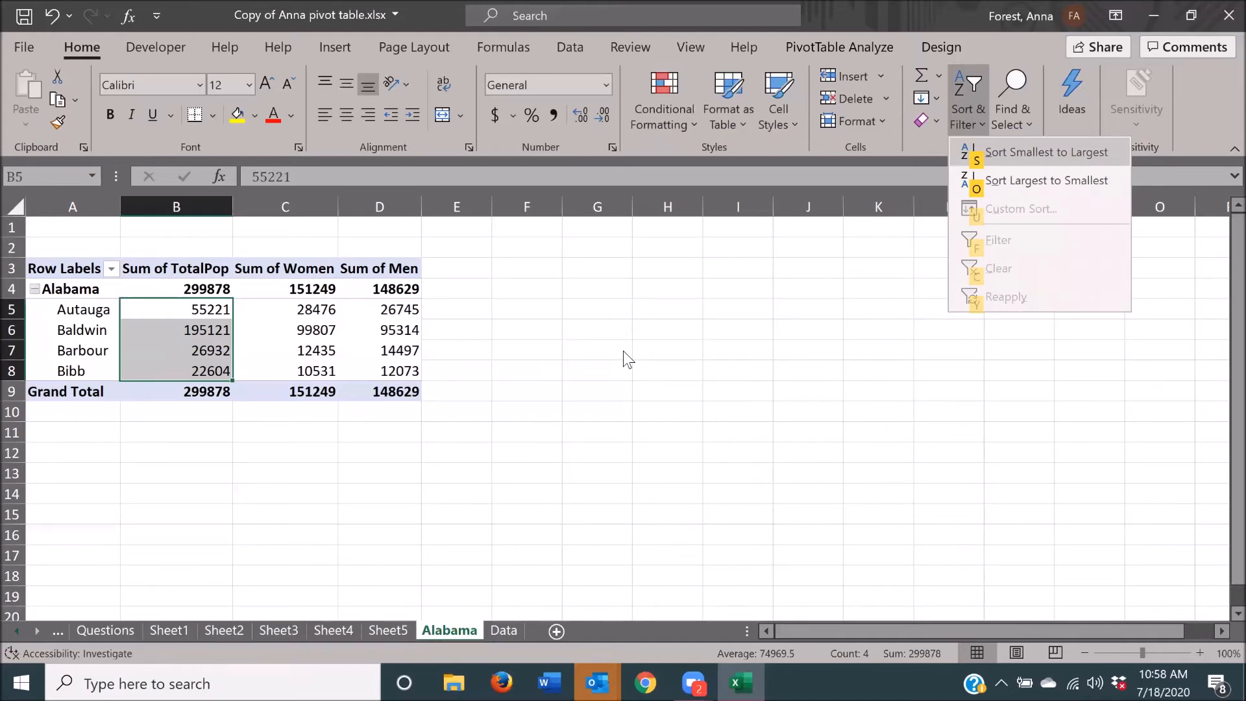
key("s")
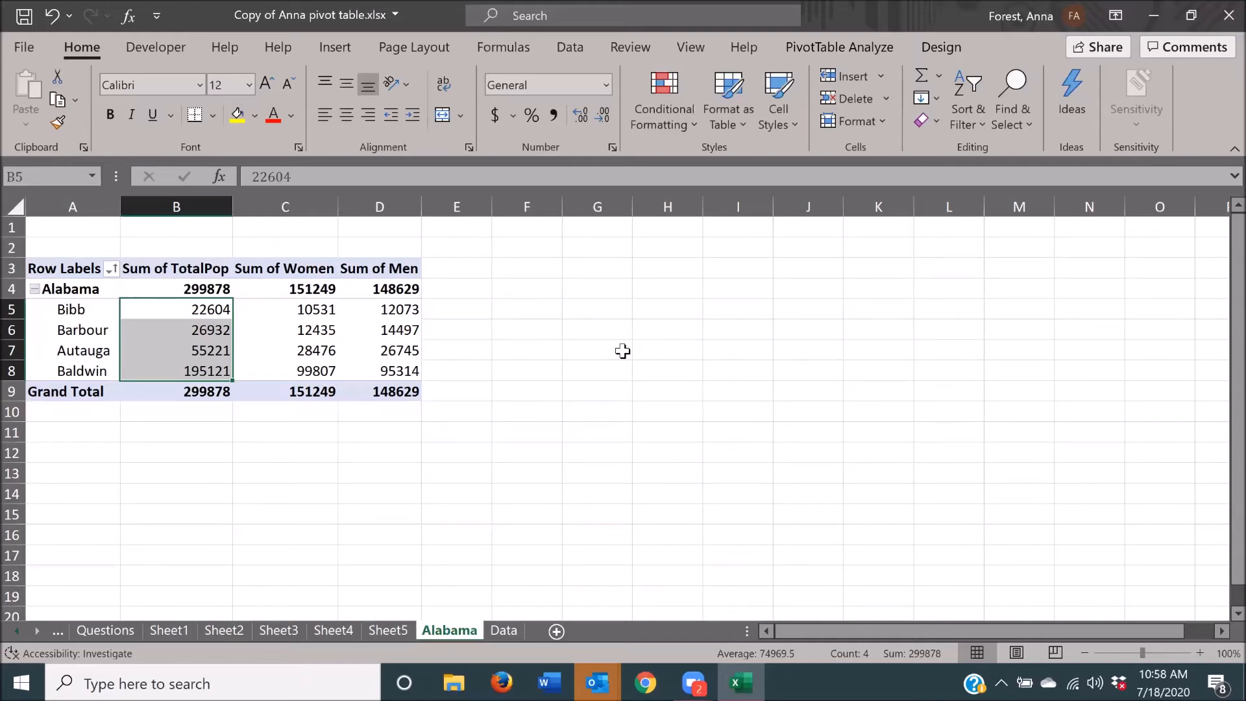
- Review the sorted pivot table, checking the Alabama row and the first county's label against its total population value
key("ctrl+Home")
key("Down")
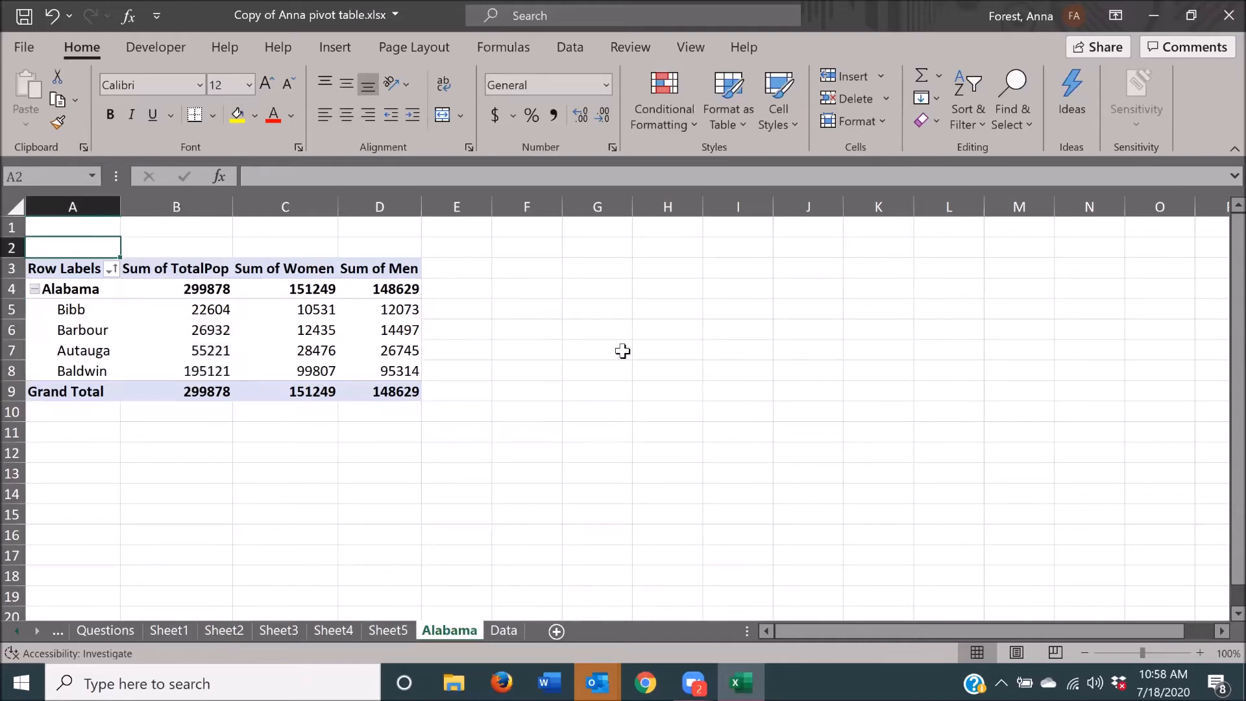
key("Down")
key("Down")
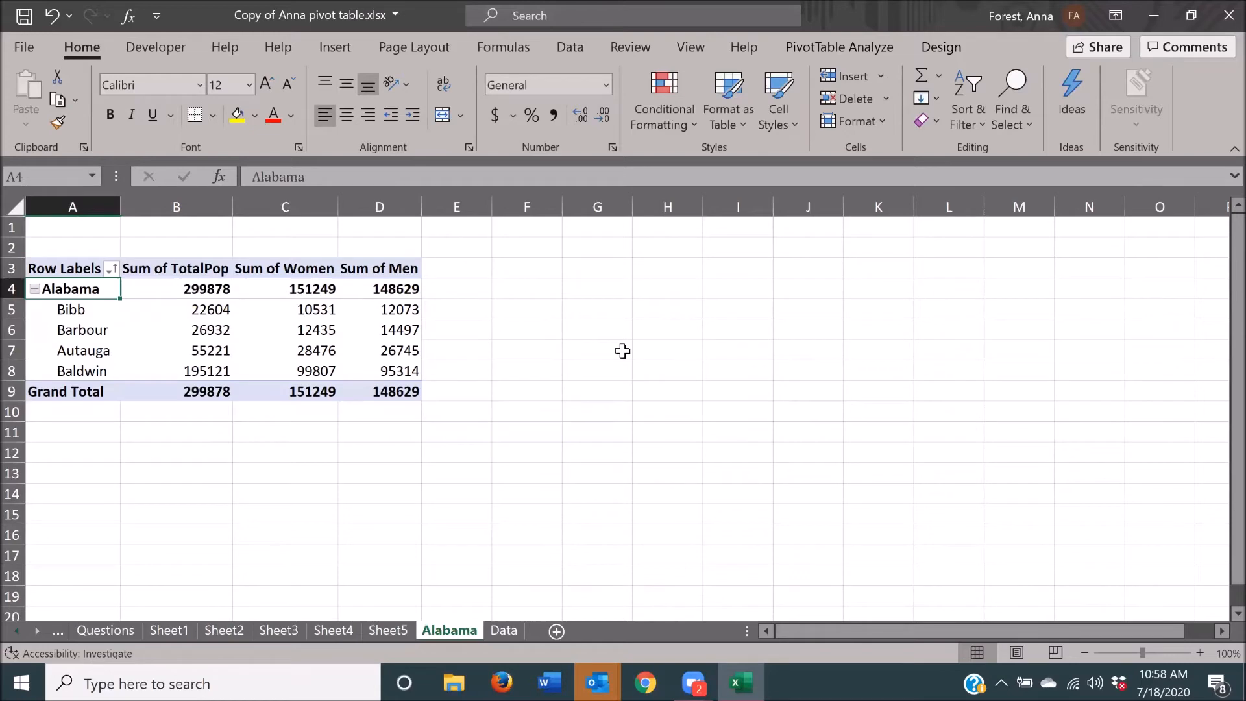
key("Right")
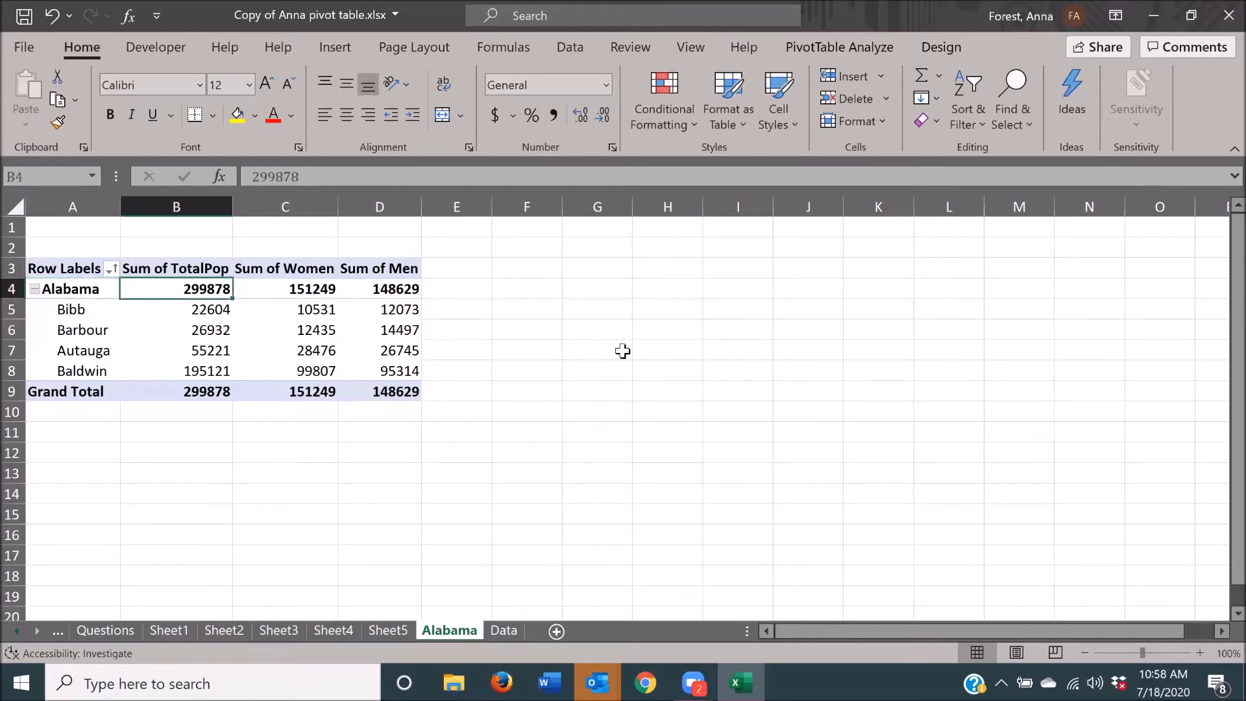
key("Left")
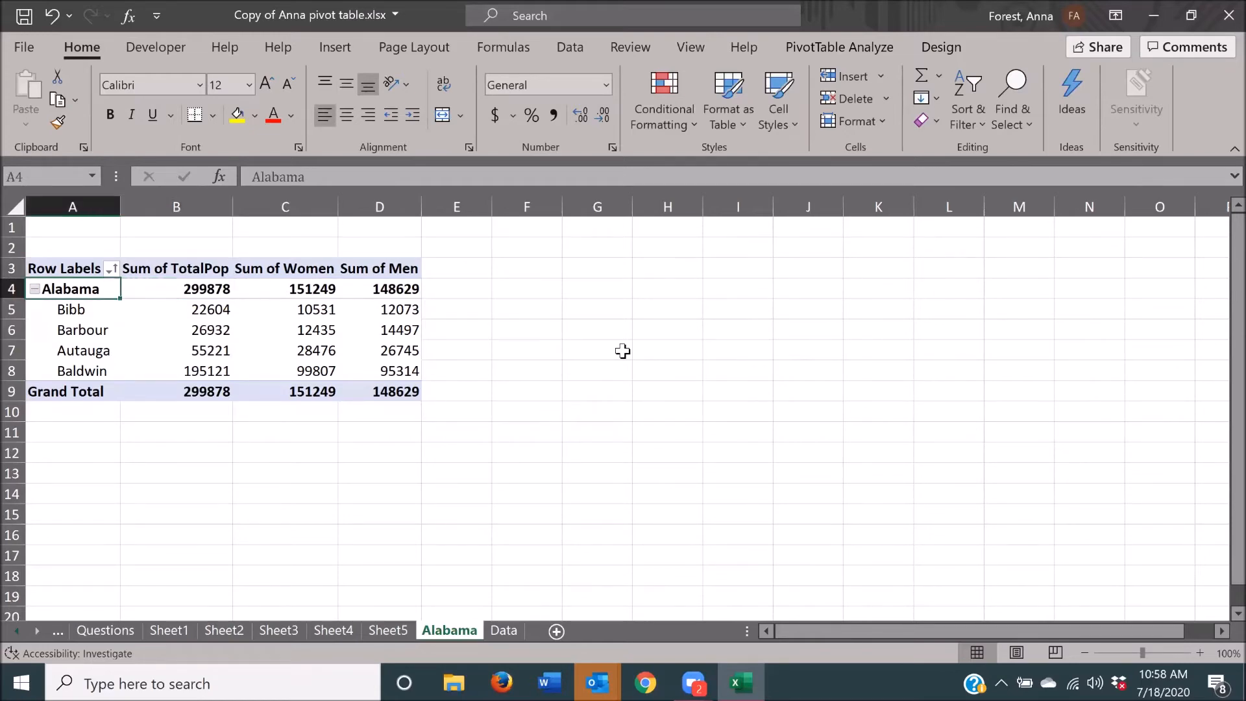
key("Down")
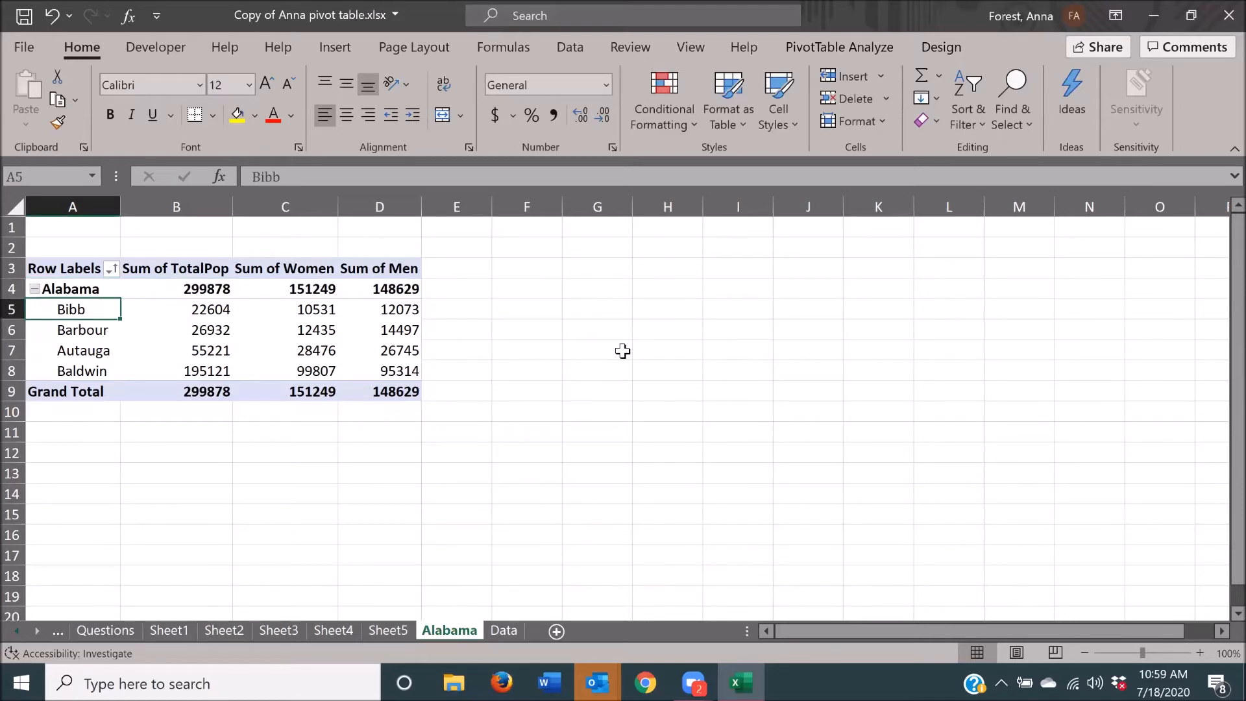
key("Right")
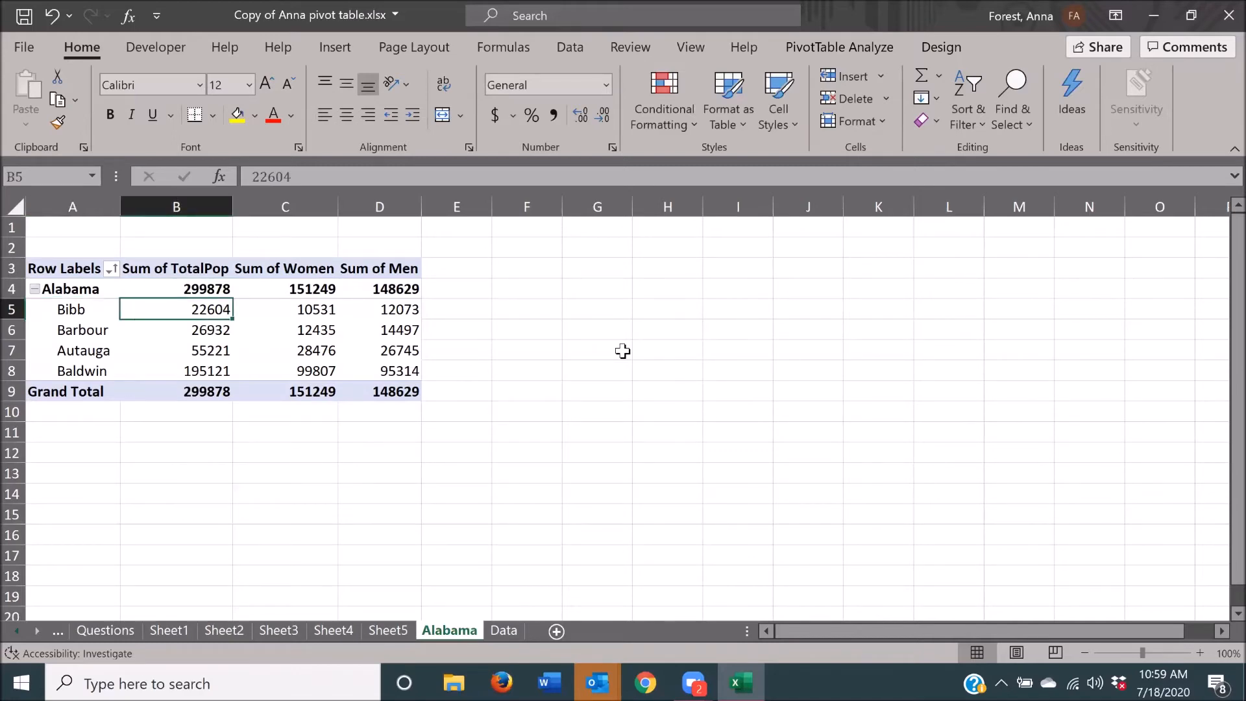
key("Left")
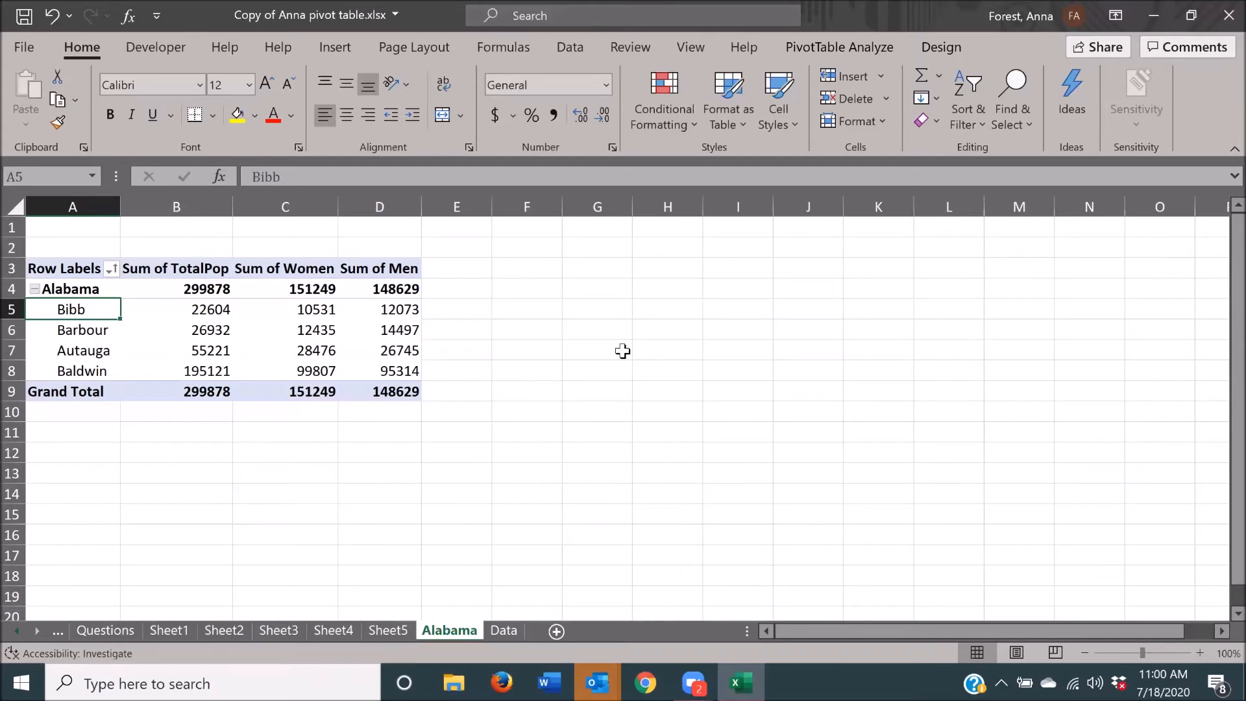
- Switch to the Data sheet, dismiss the Quick Analysis options and go to cell A1
key("ctrl+Page_Down")
key("ctrl+q")
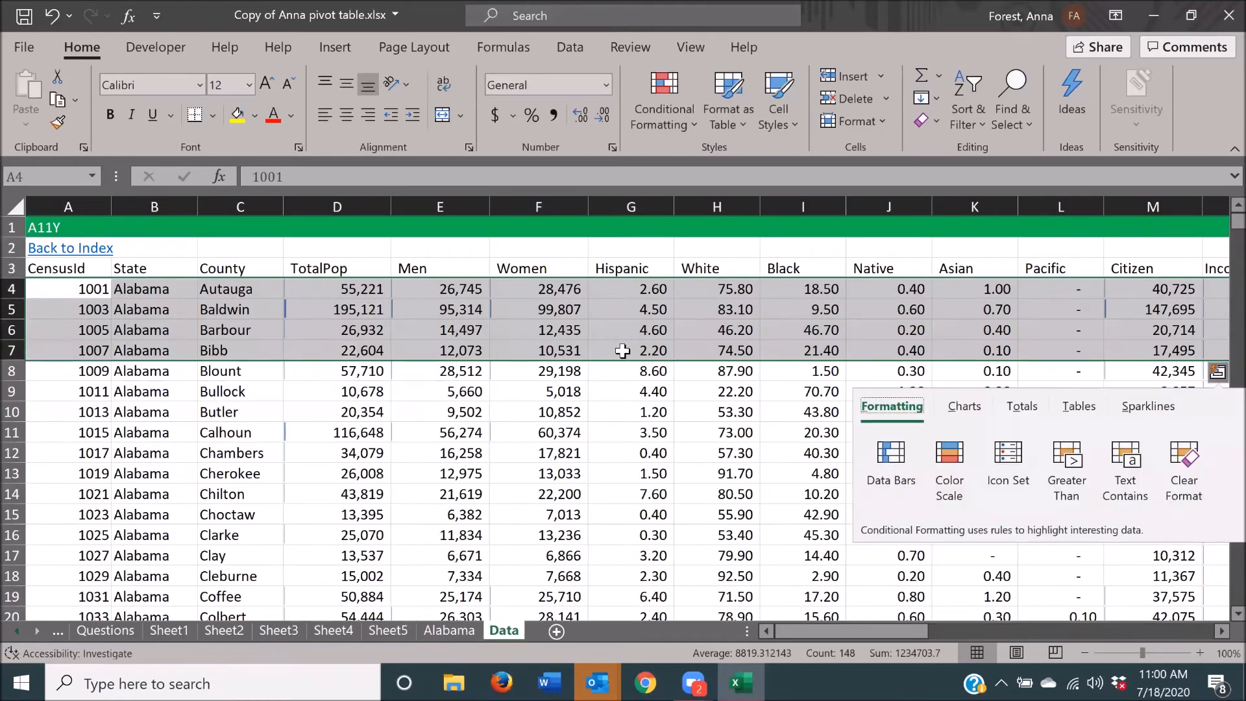
key("Escape")
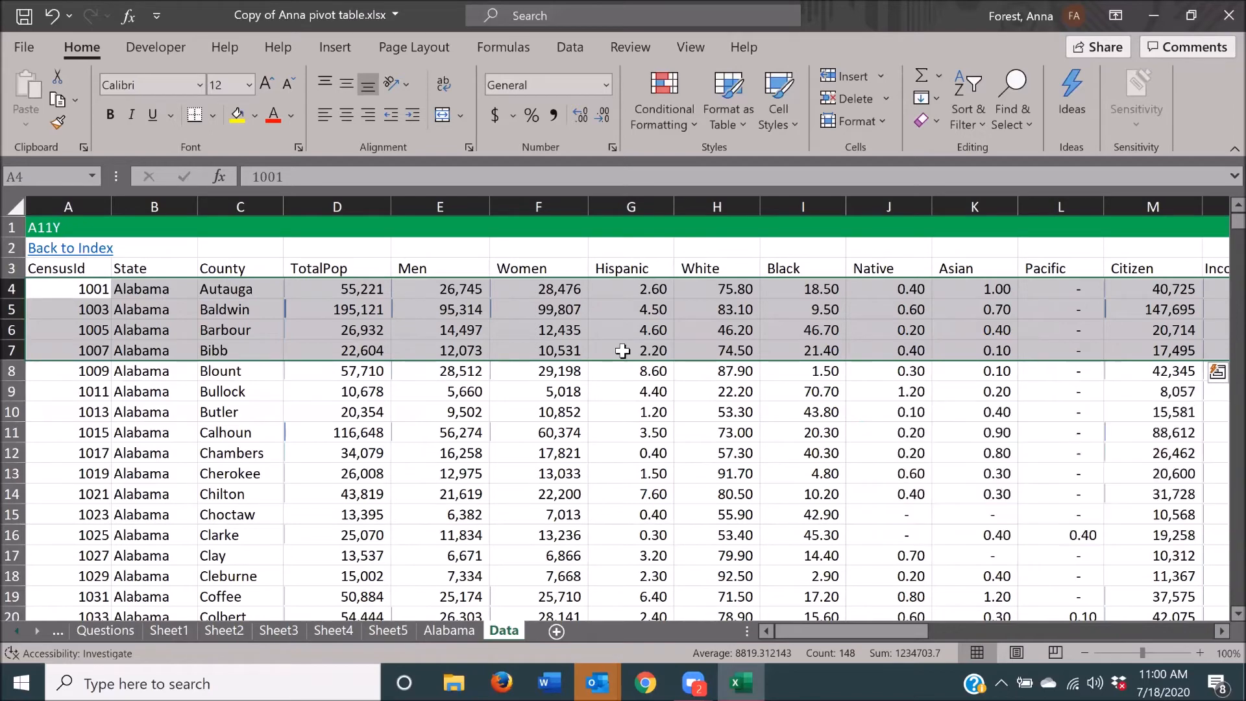
key("Escape")
key("ctrl+Home")
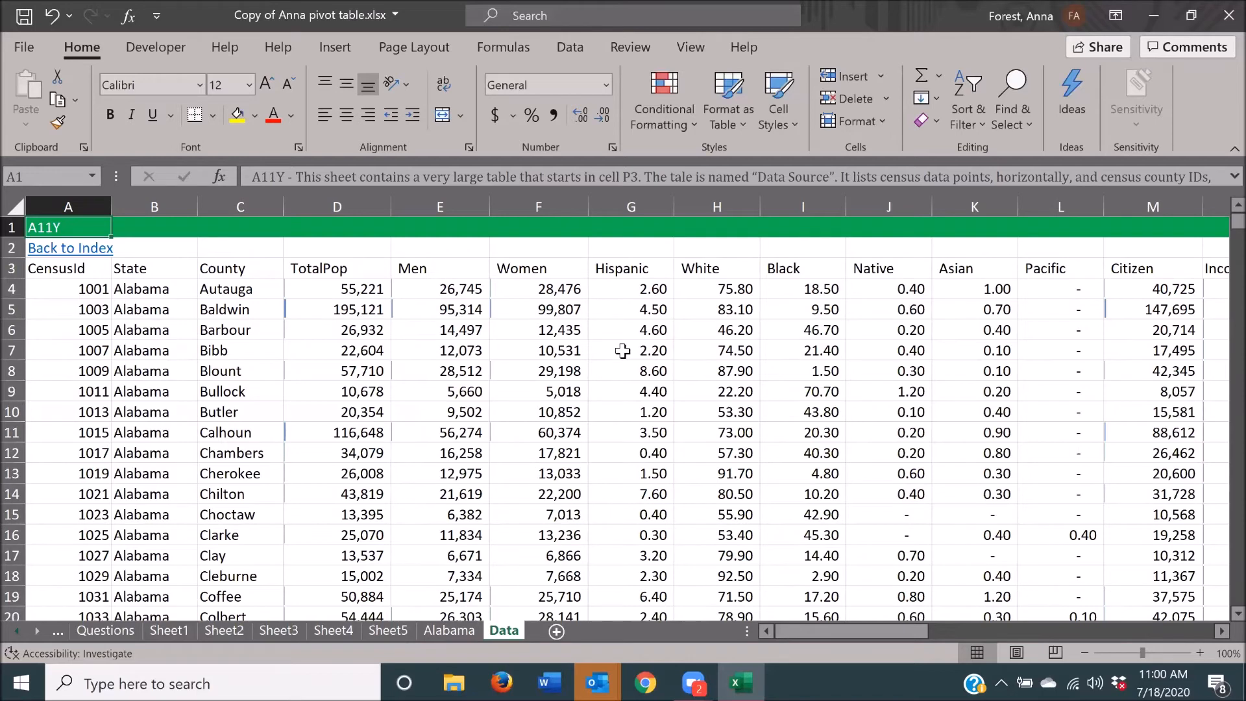
- Find the first Illinois entry in the Data sheet and close the search
key("ctrl+f")
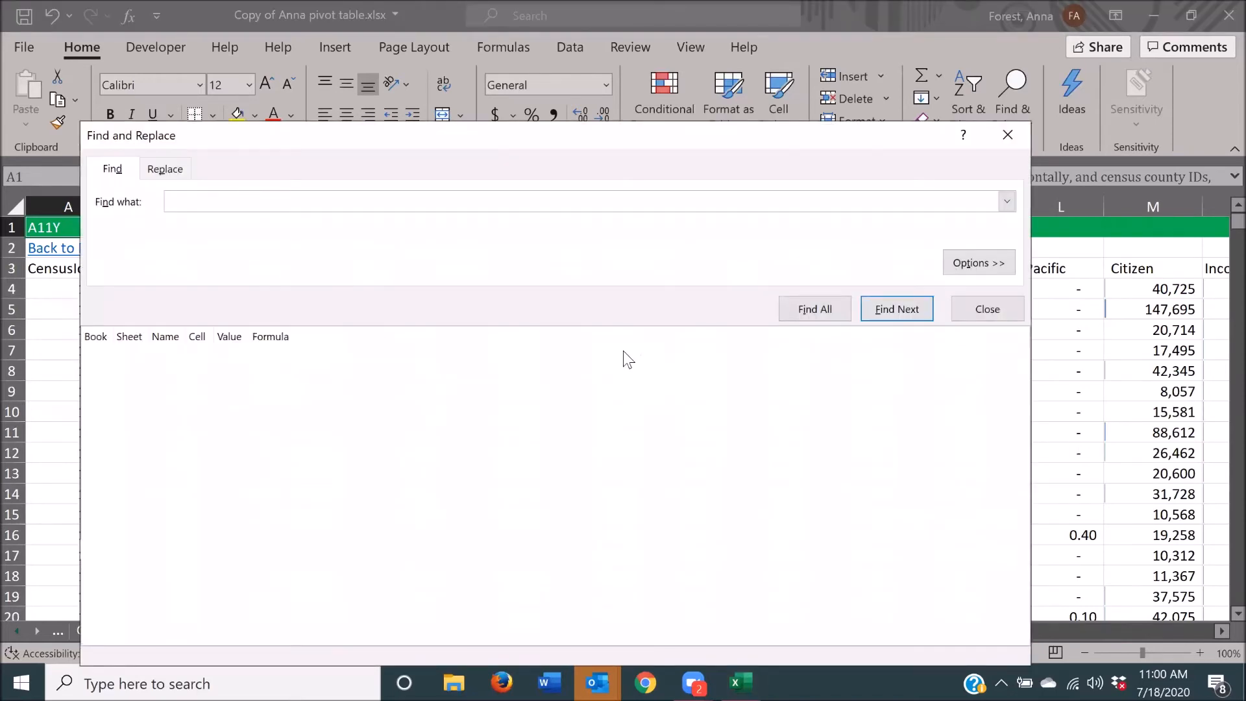
type("I")
type("llo")
type("n")
key("BackSpace")
key("BackSpace")
type("inois")
key("Return")
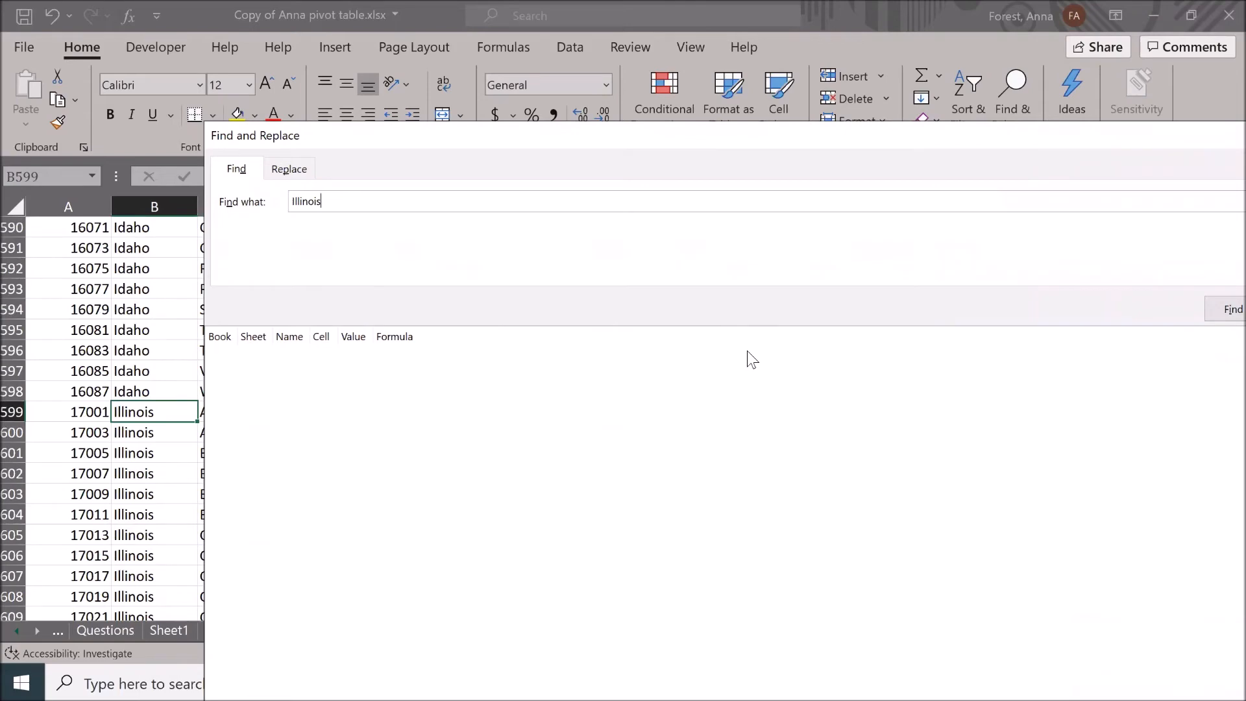
key("Escape")
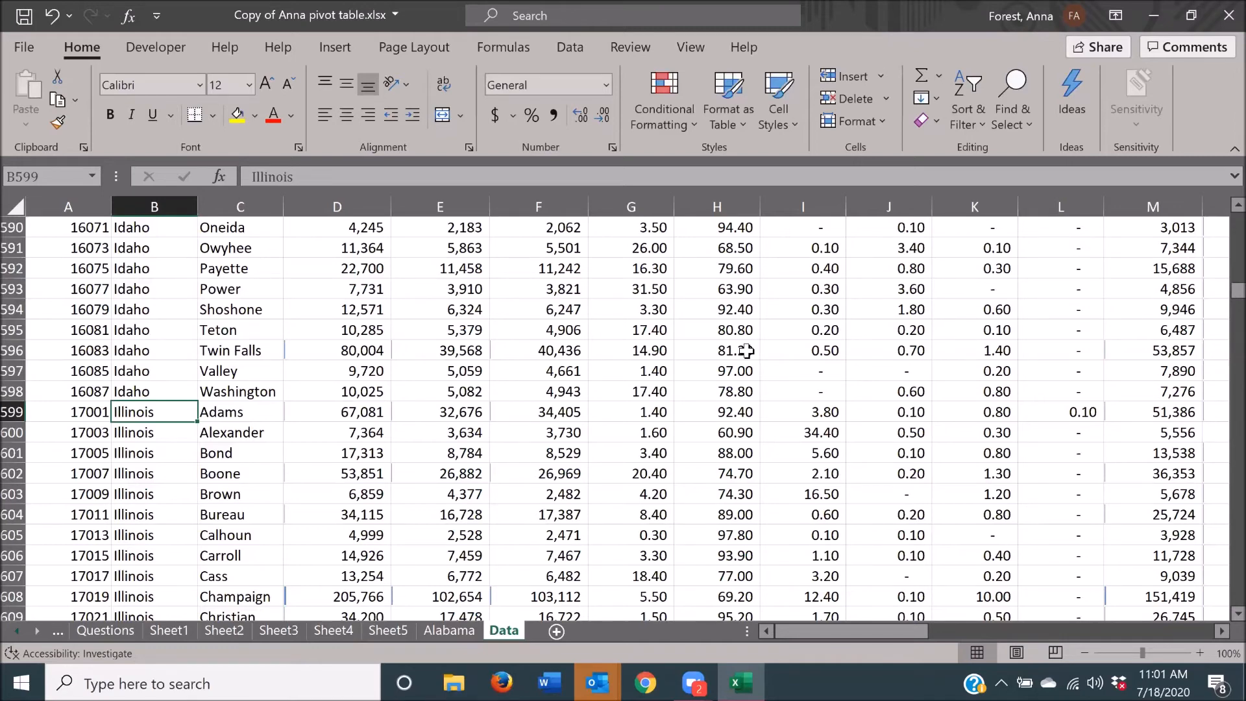
- Select the first ten Illinois records, Adams through Champaign, from cell B599 across to column AK in row 608
key("shift+Down")
key("shift+Down")
key("shift+Down")
key("shift+Down")
key("shift+Down")
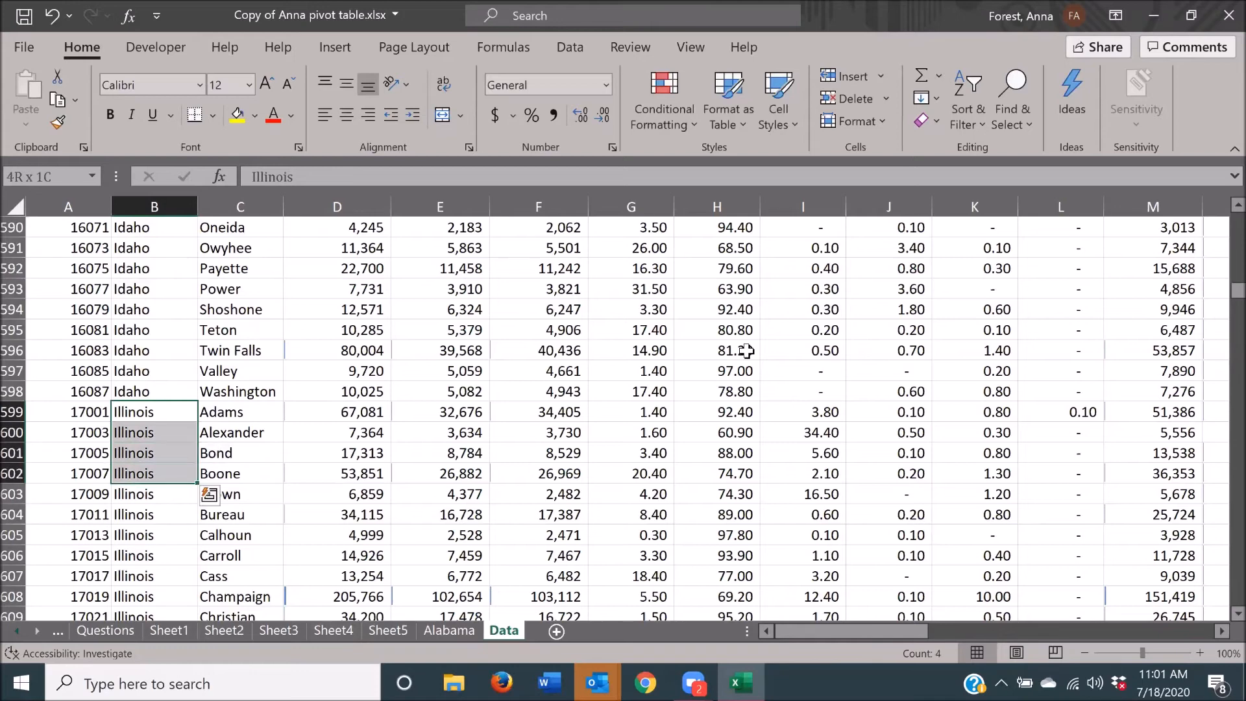
key("shift+Down")
key("shift+Down")
key("shift+Down")
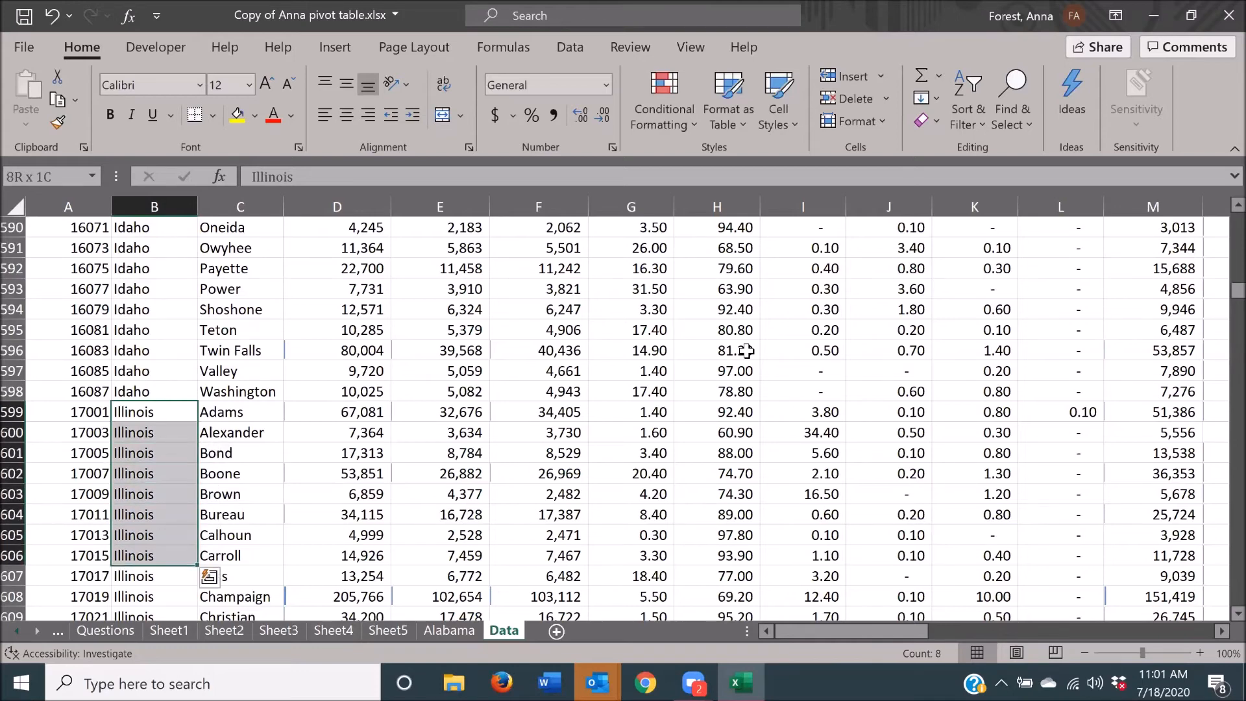
key("shift+Down")
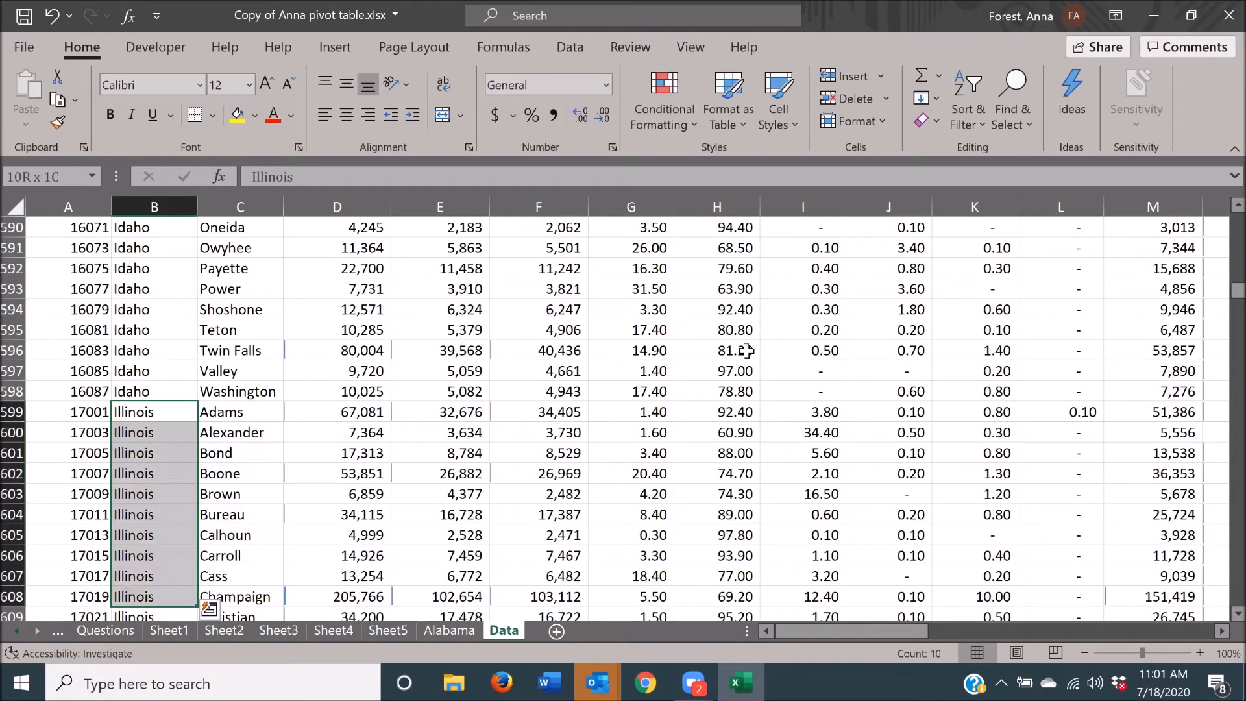
key("ctrl+shift+Right")
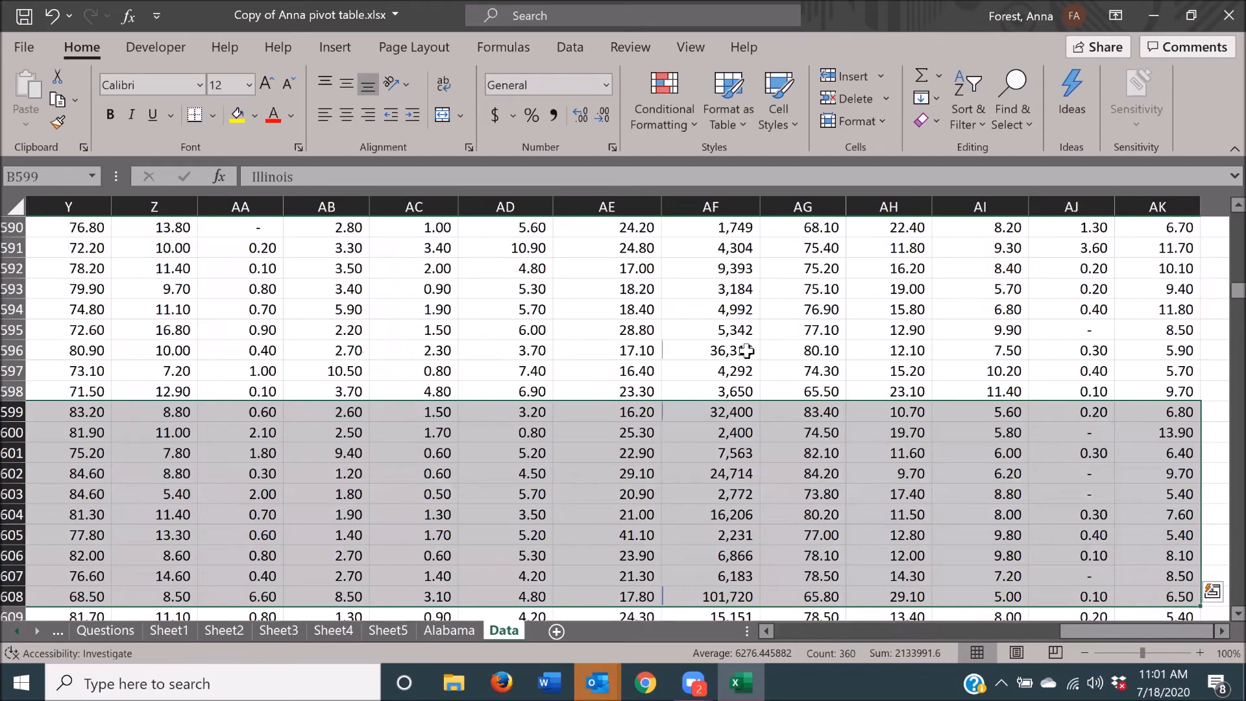
- Create a pivot table on a new worksheet from the selected Illinois range B599:AK608
key("alt+n")
key("v")
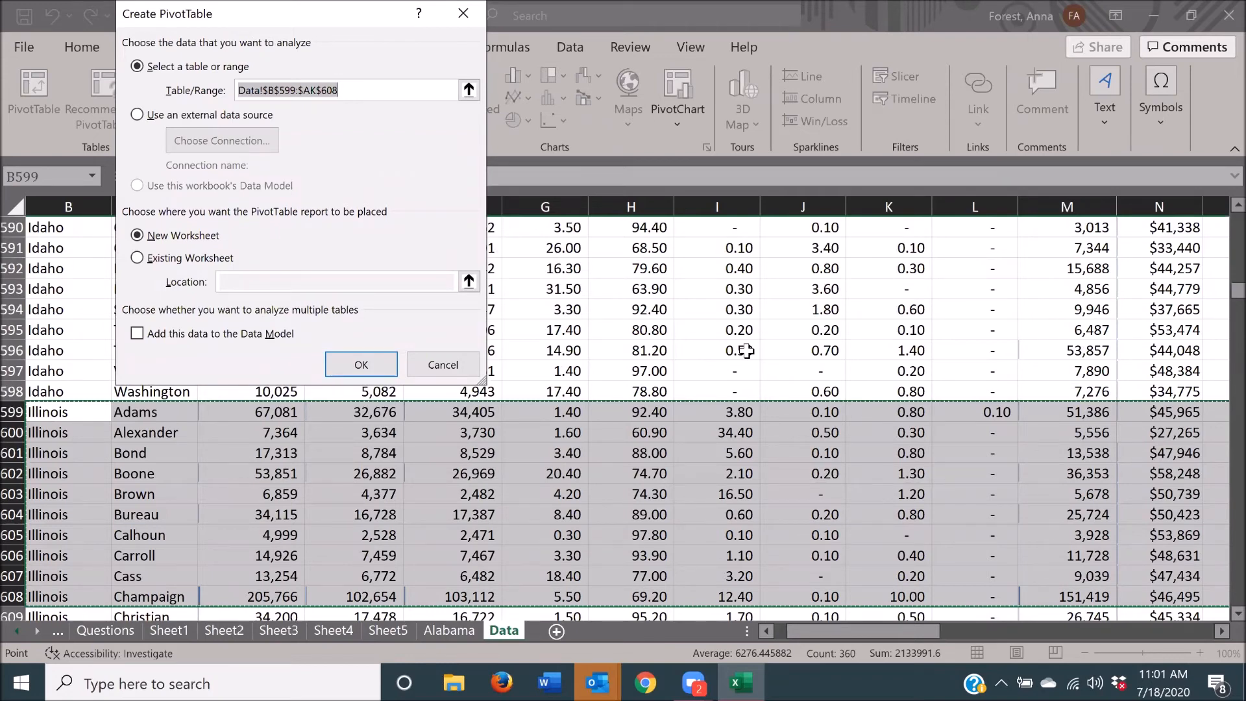
key("Return")
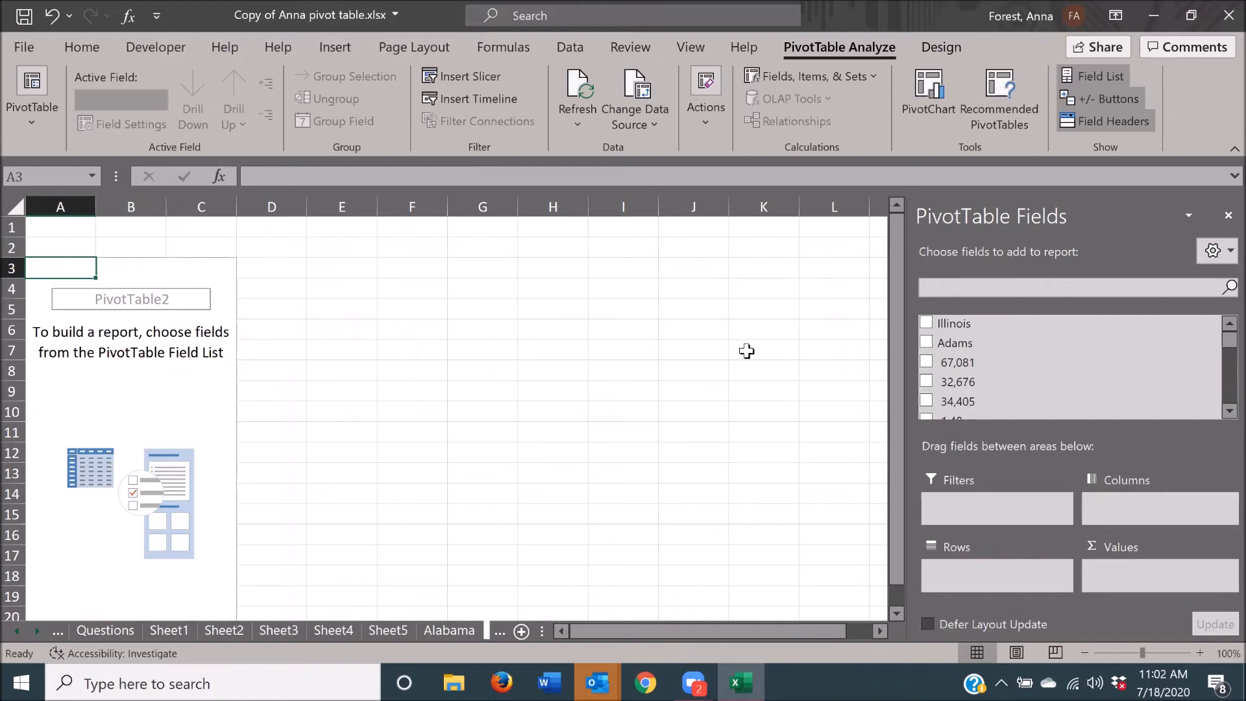
key("alt")
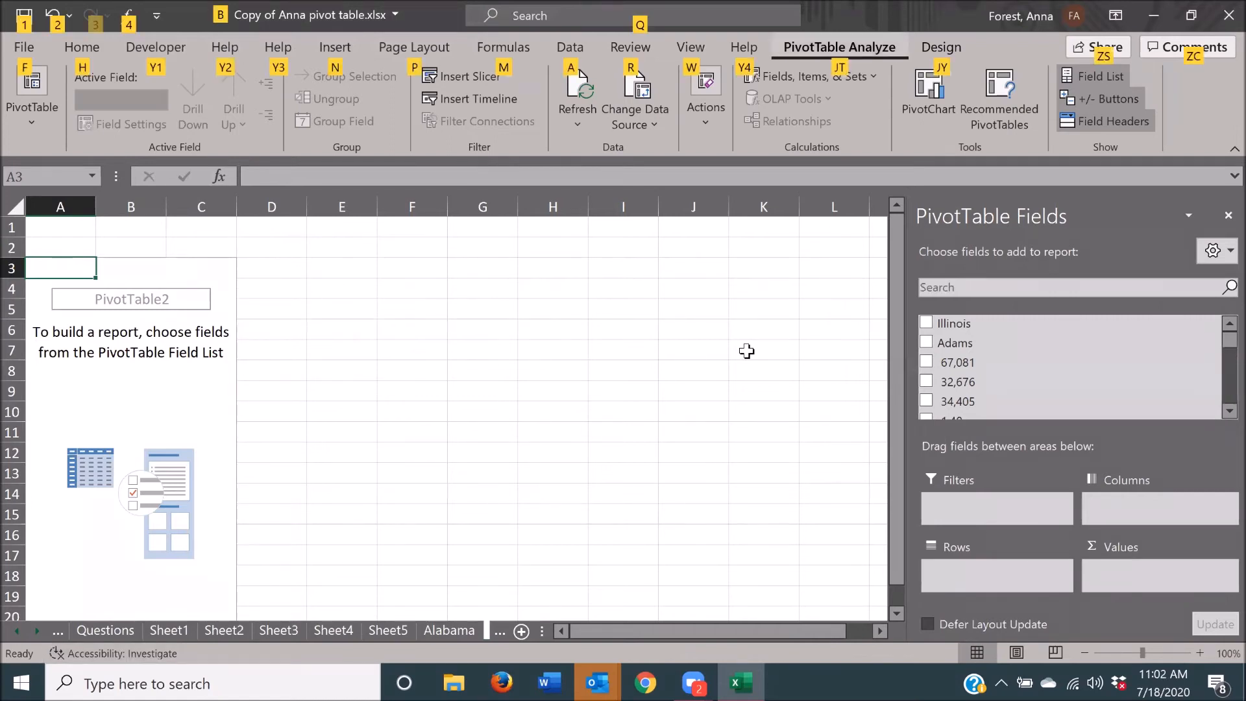
key("Down")
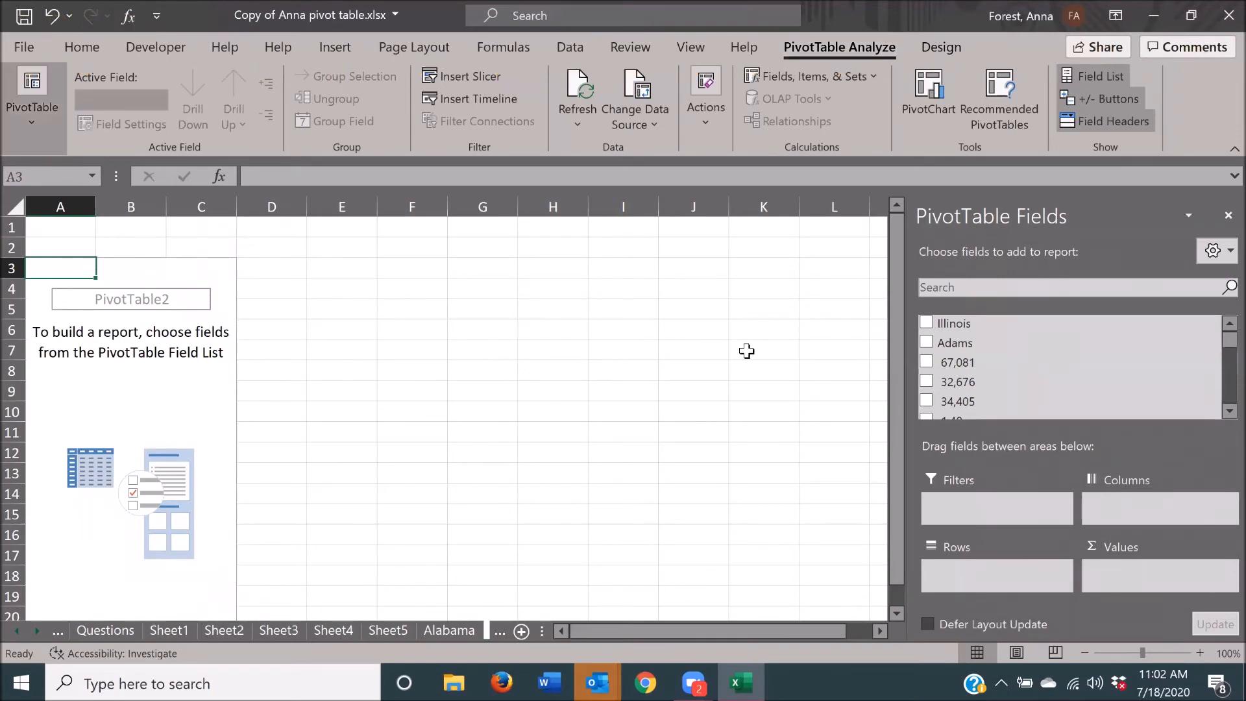
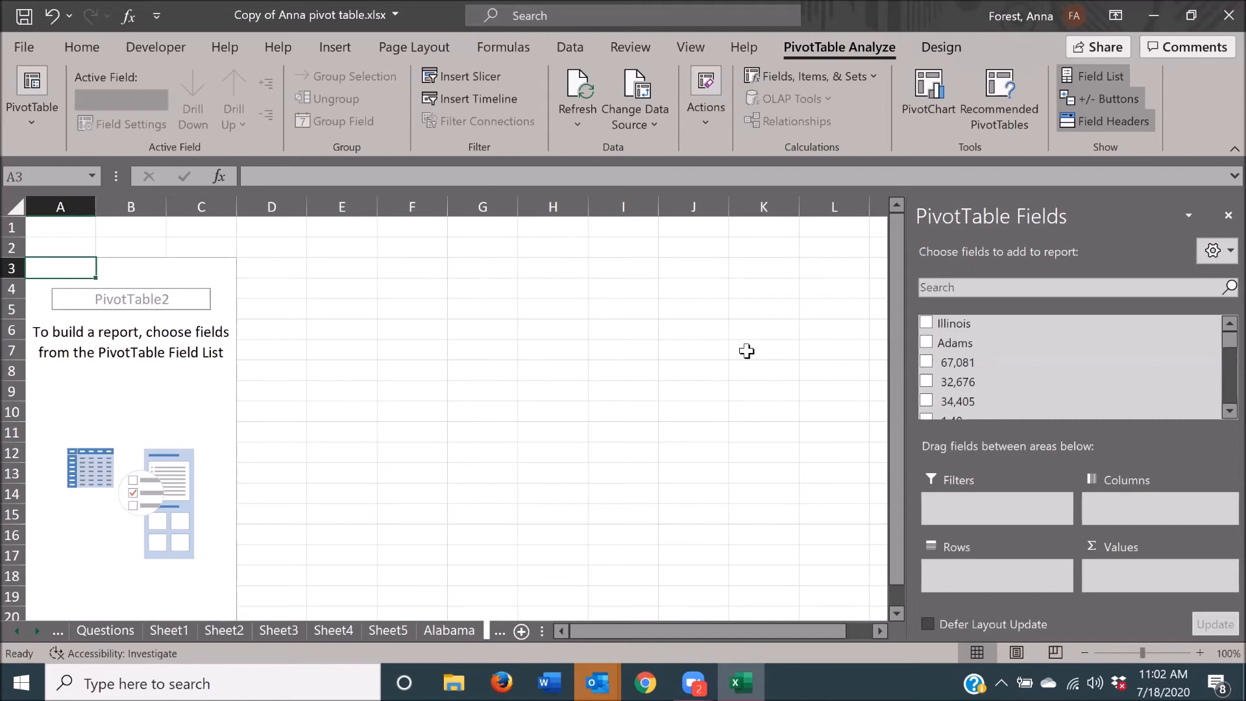
key("ctrl+Home")
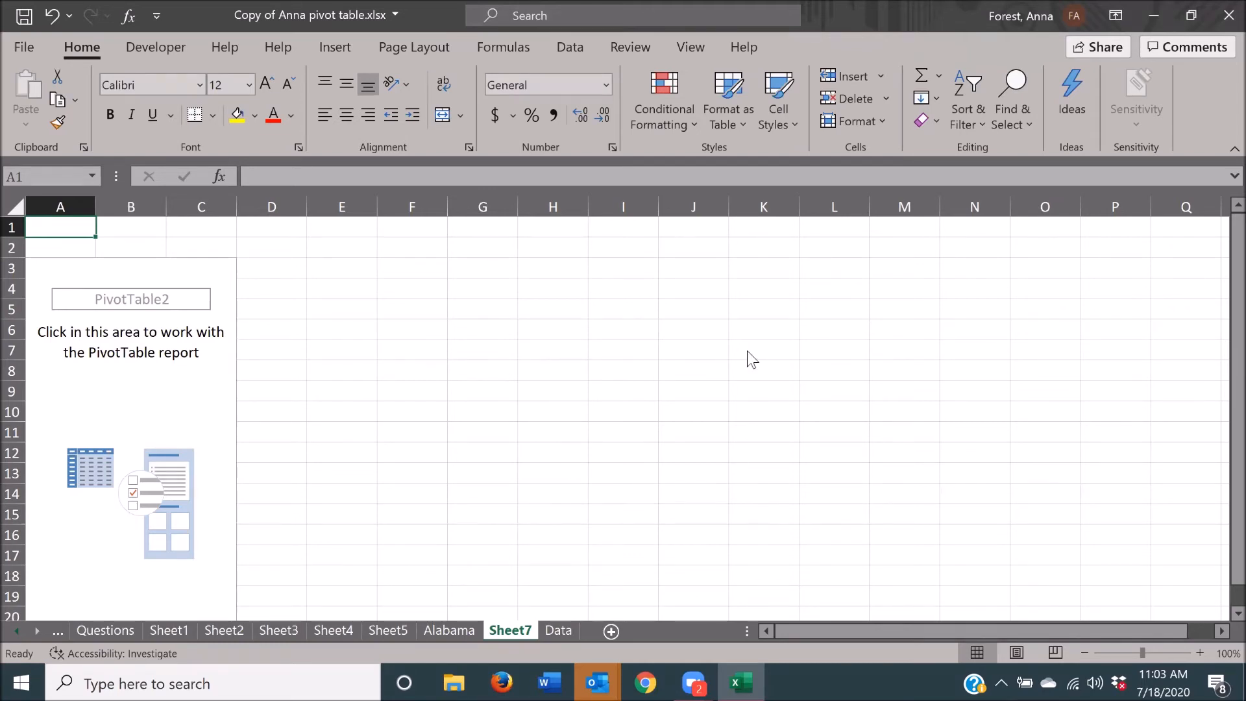
key("shift+F10")
key("Down")
key("Down")
key("Down")
key("Down")
key("Down")
key("Down")
key("Down")
key("Down")
key("Down")
key("Down")
key("Down")
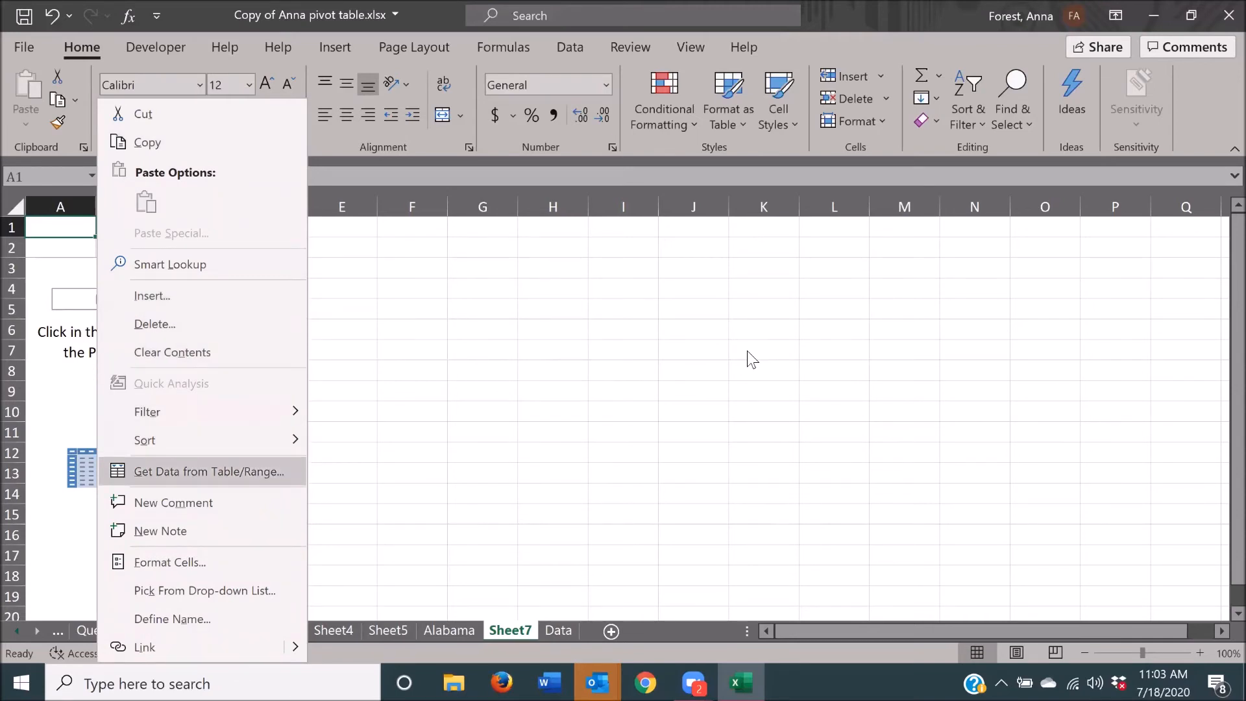
key("Down")
key("Down")
key("Down")
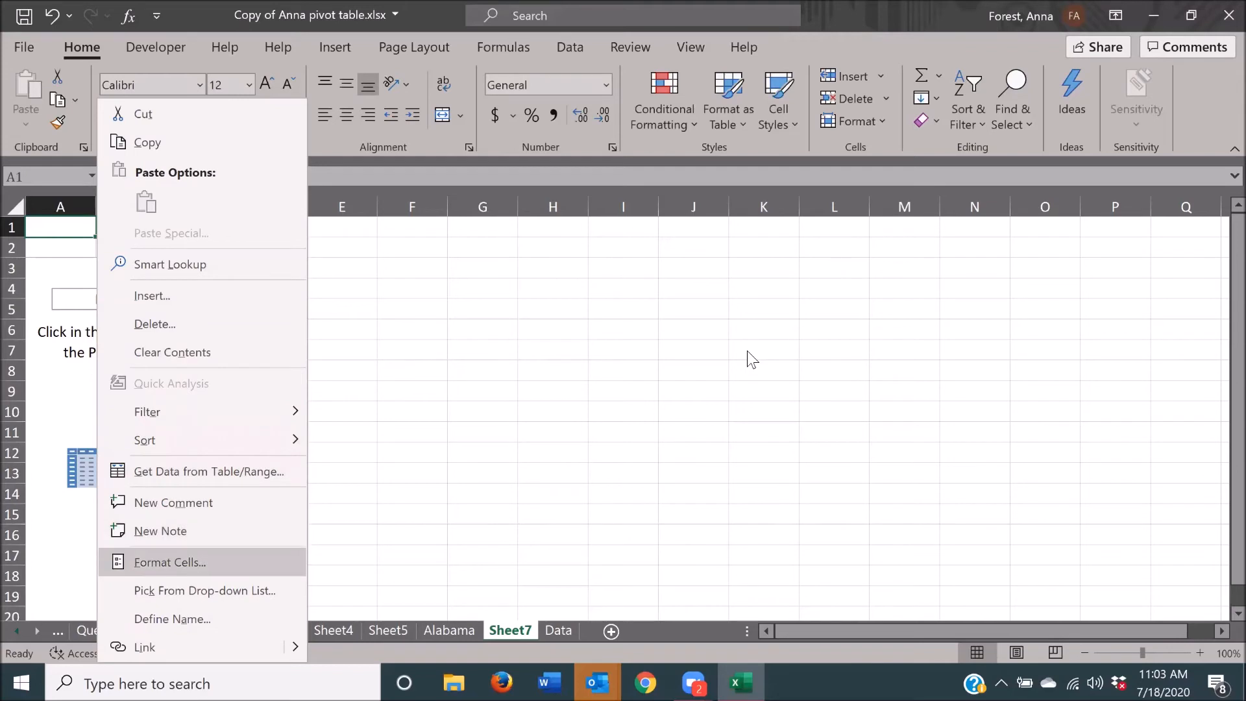
key("Down")
key("Down")
key("Down")
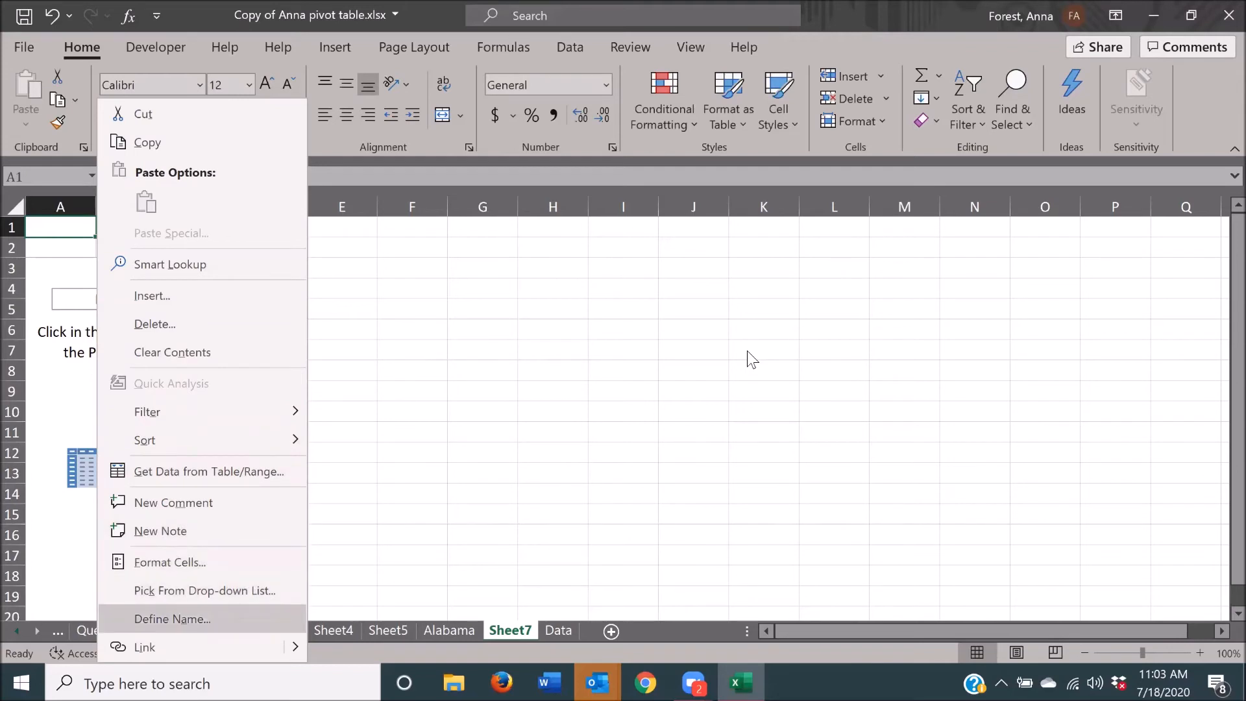
key("Down")
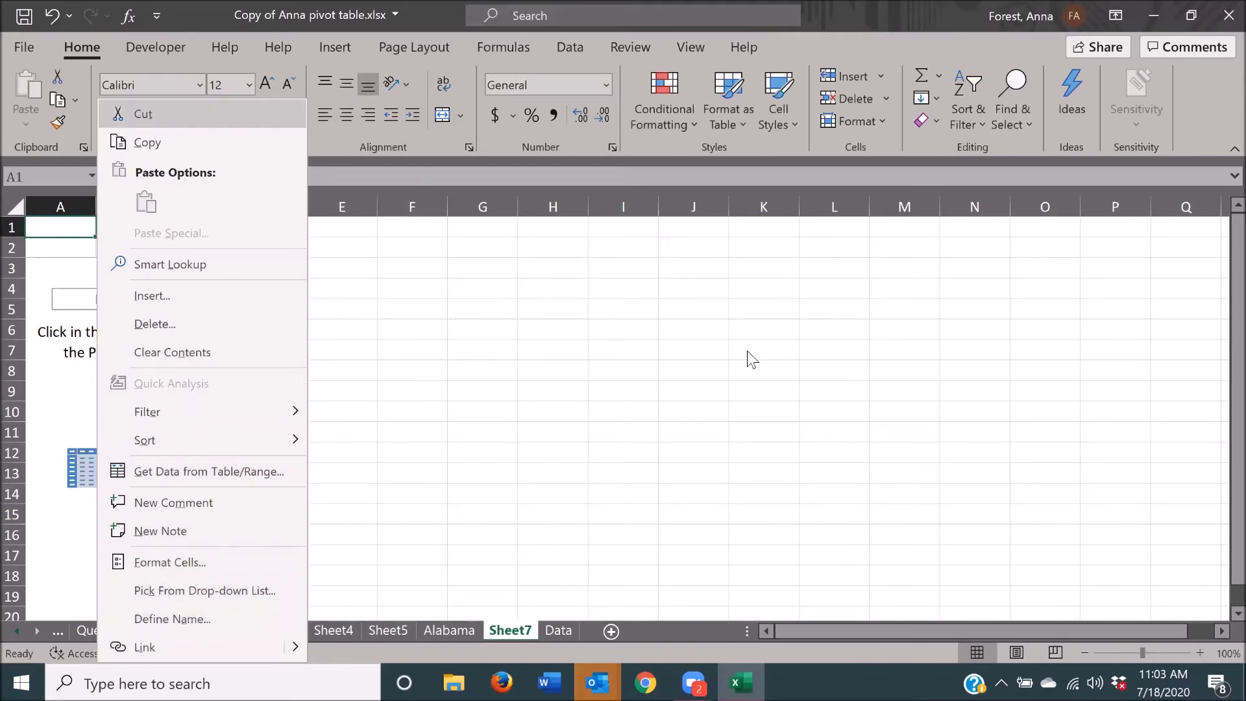
key("Escape")
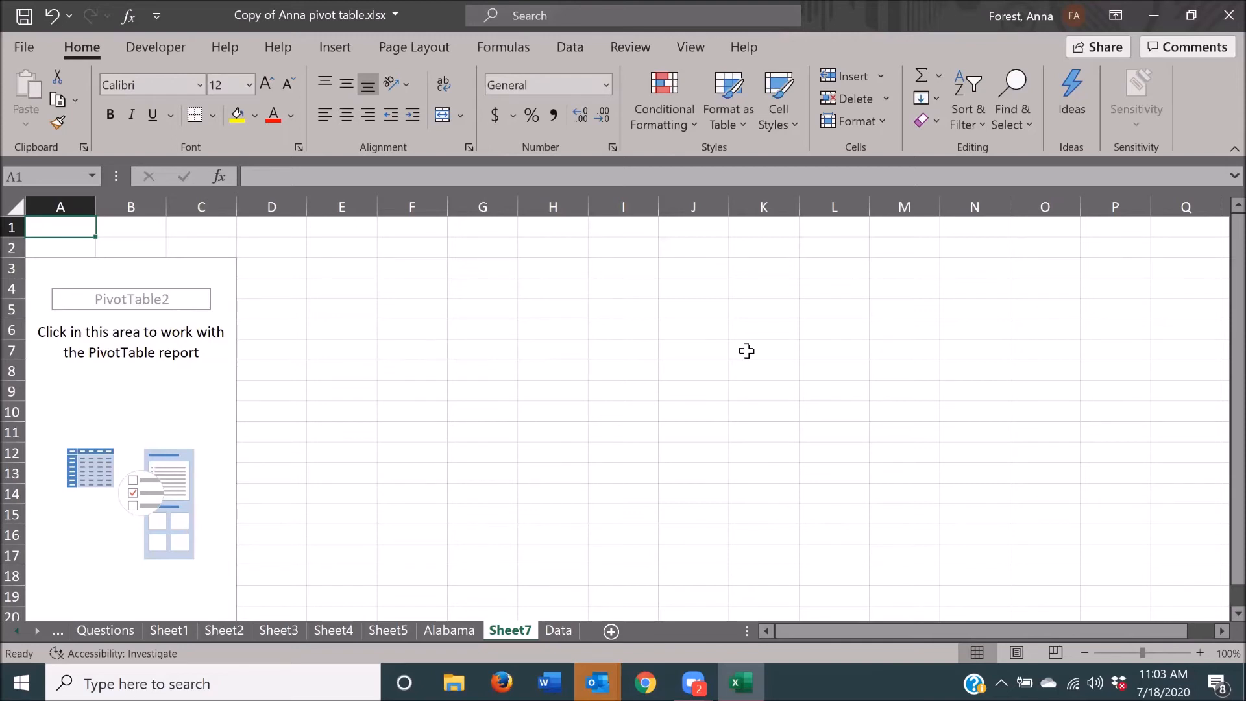
- Delete the Sheet7 worksheet holding the empty pivot table and confirm the permanent deletion
key("alt")
key("h")
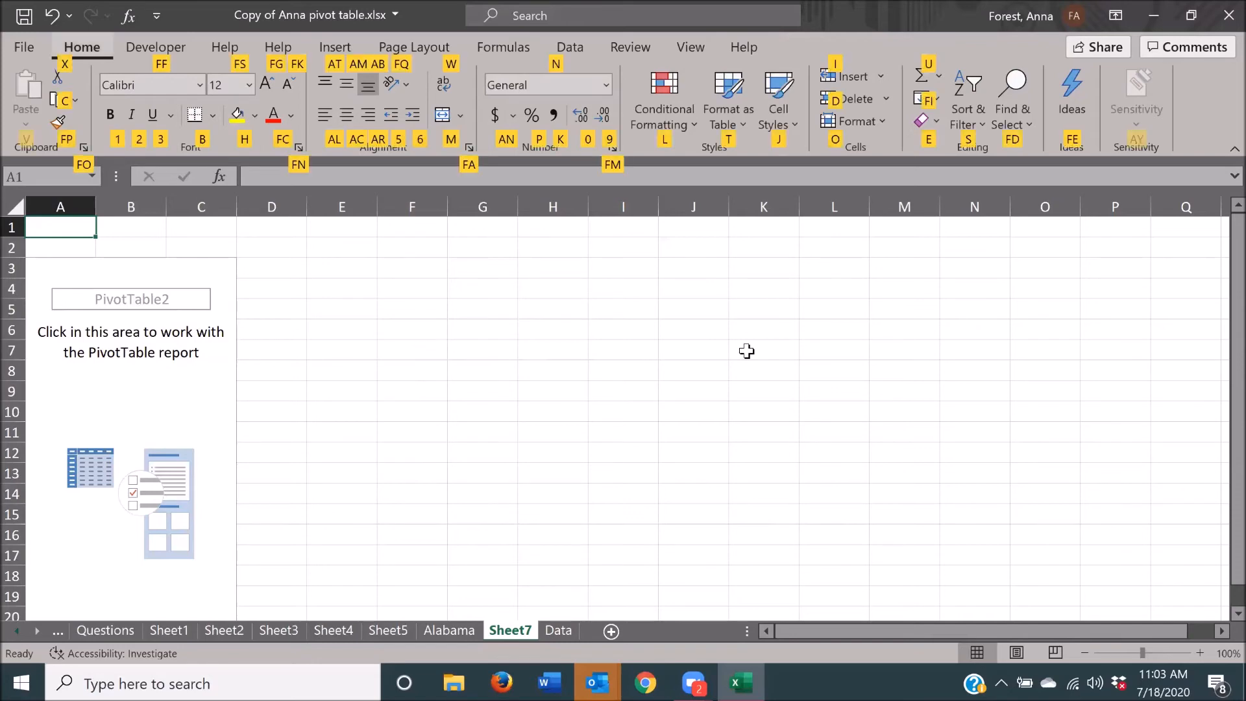
key("d")
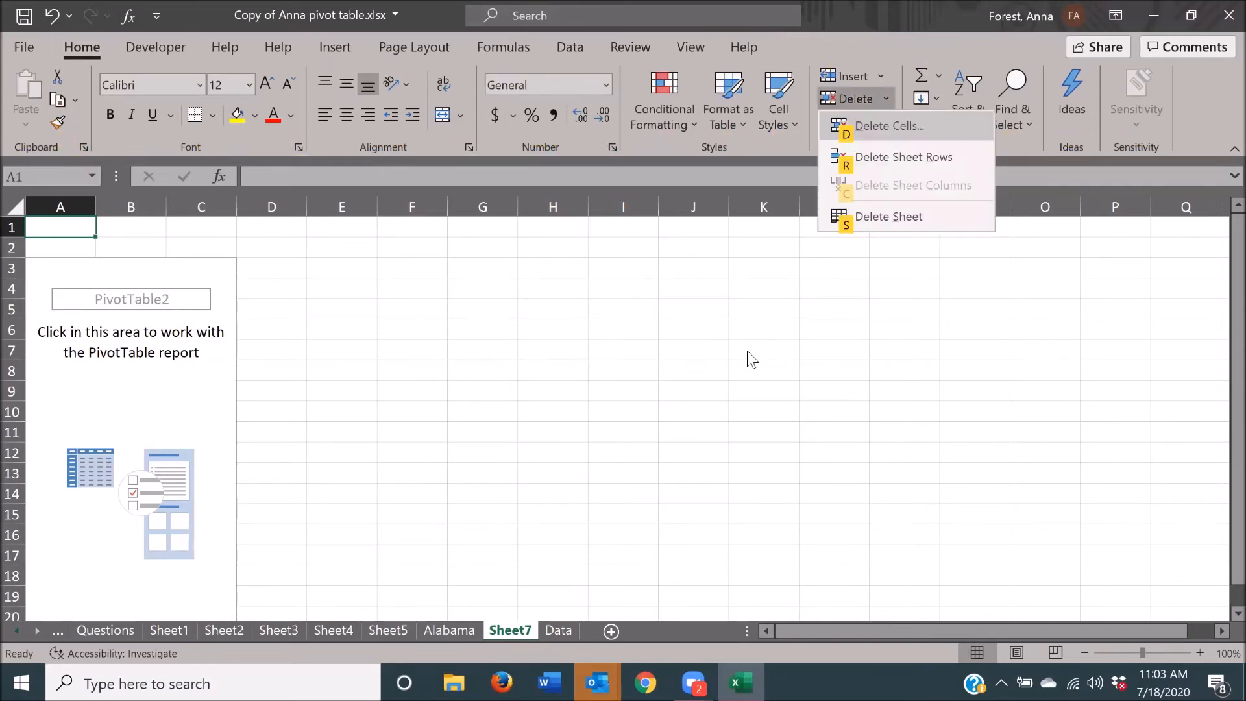
key("Down")
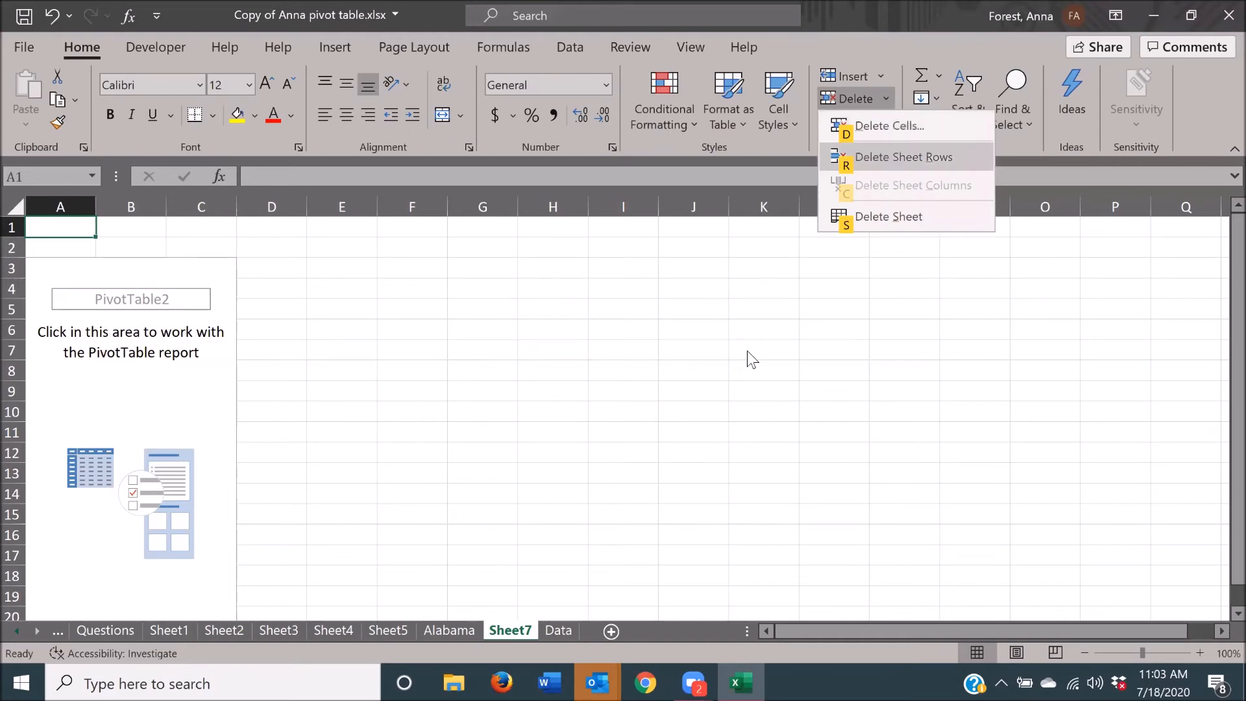
key("Up")
key("Up")
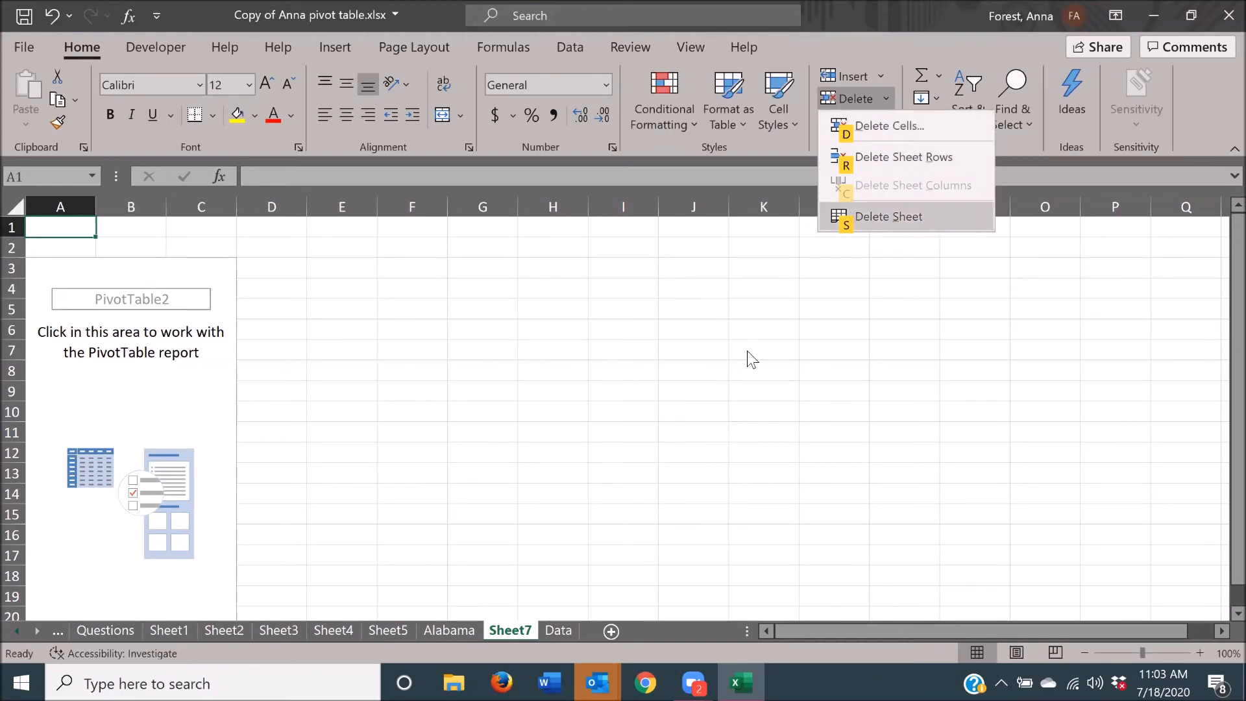
key("Down")
key("s")
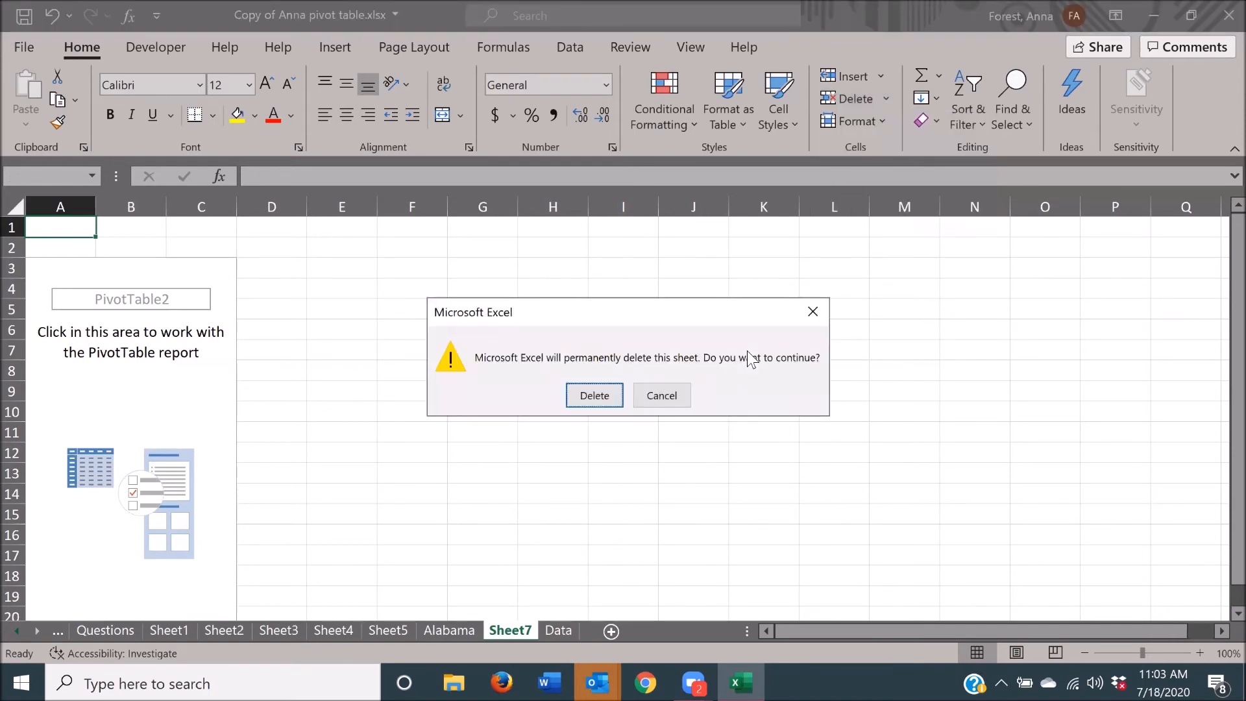
key("Return")
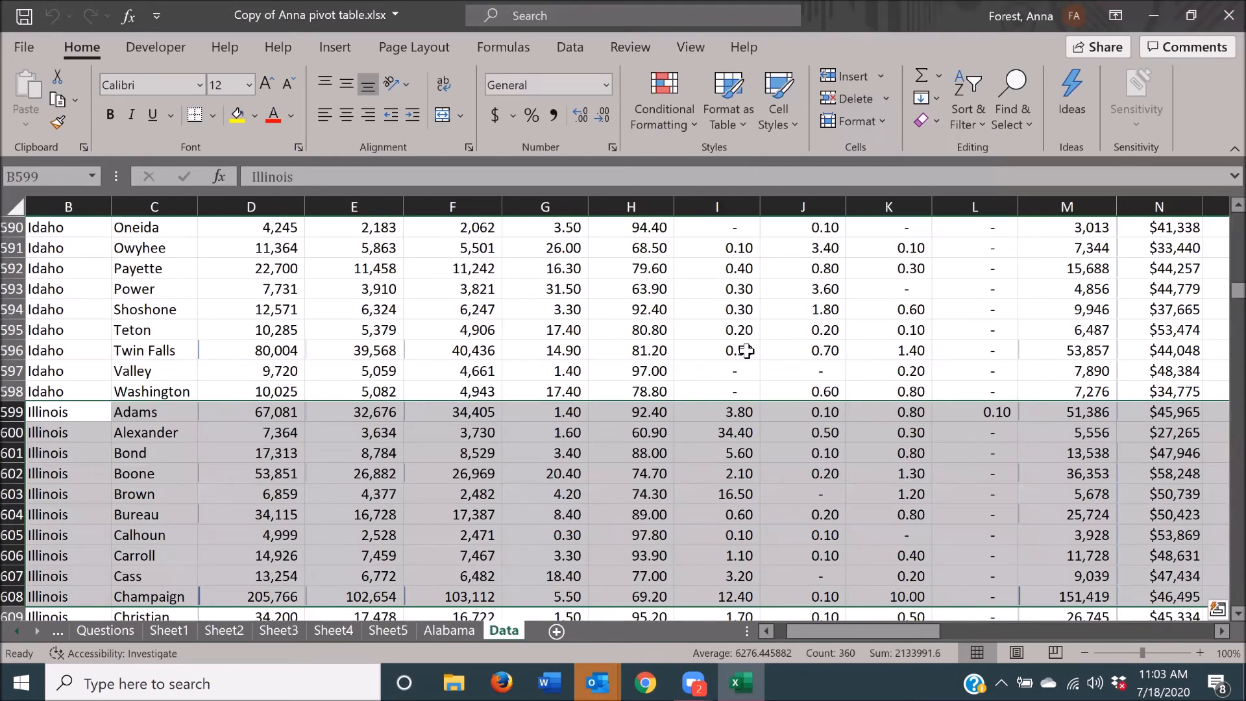
- Create a new pivot table from the still-selected Illinois range Data!B599:AK608, placed on a new worksheet
key("alt+n")
key("v")
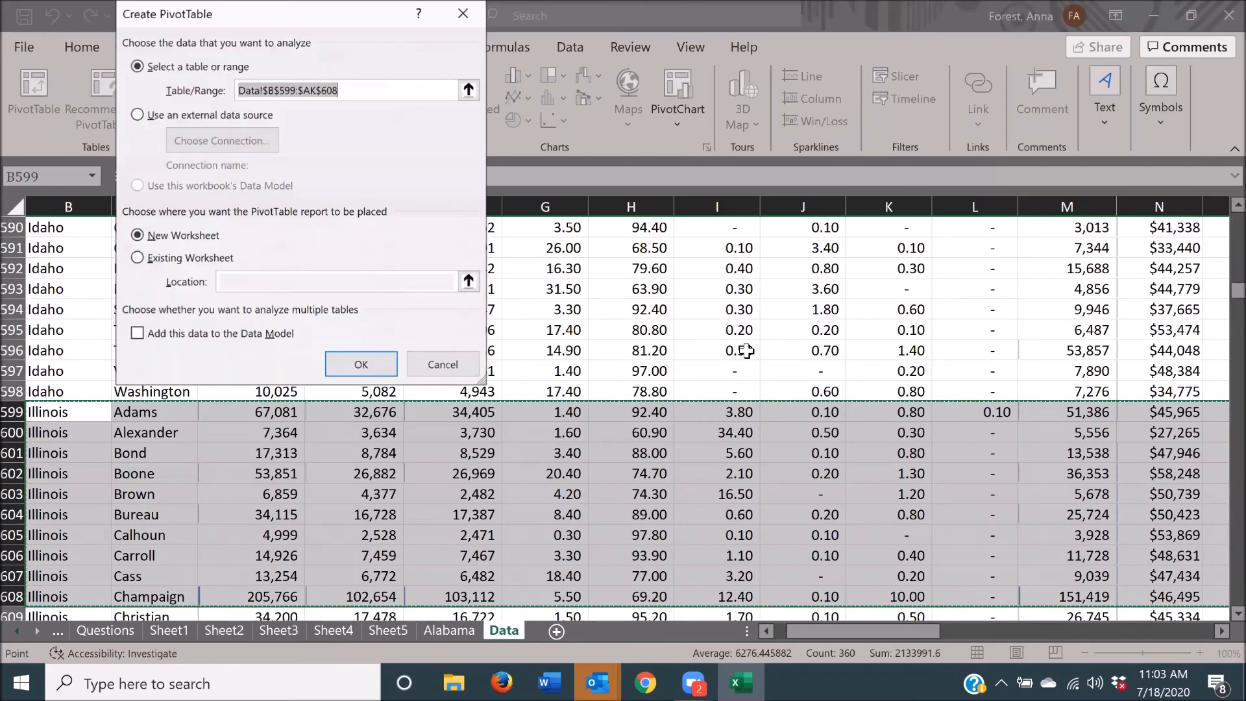
key("Return")
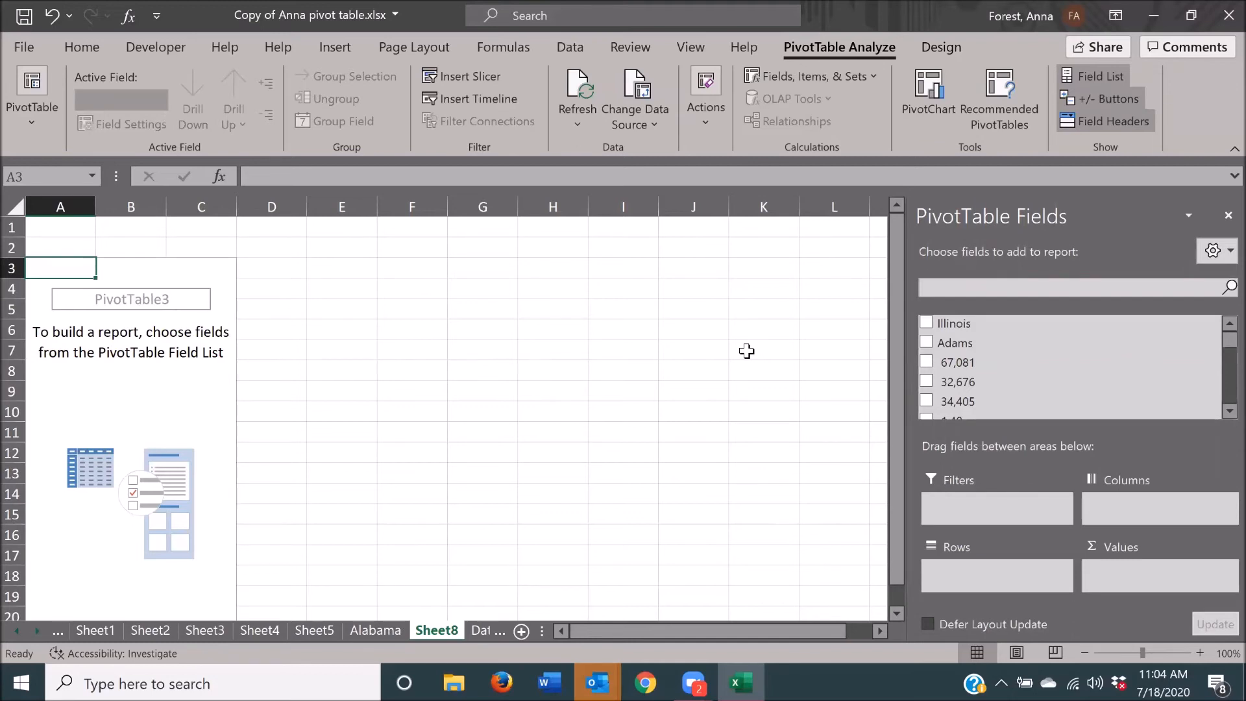
- Add the Illinois and Adams fields to the pivot table's rows so the counties are nested under the state
key("Tab")
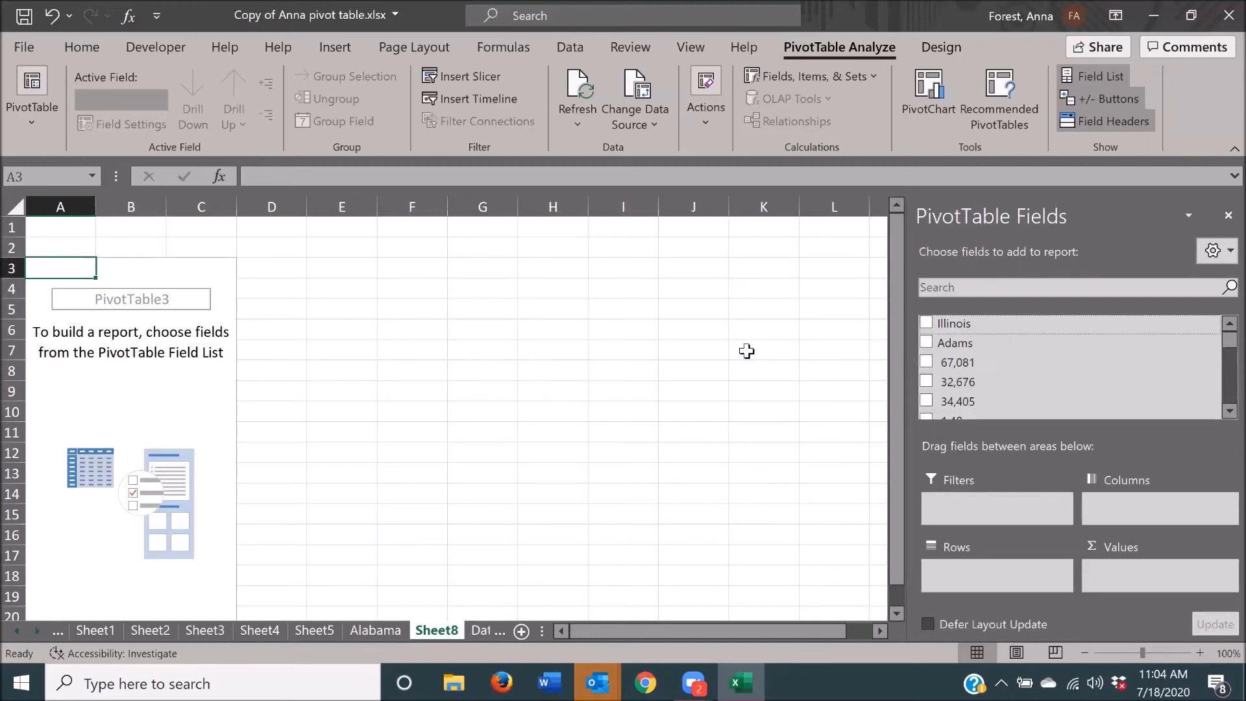
key("space")
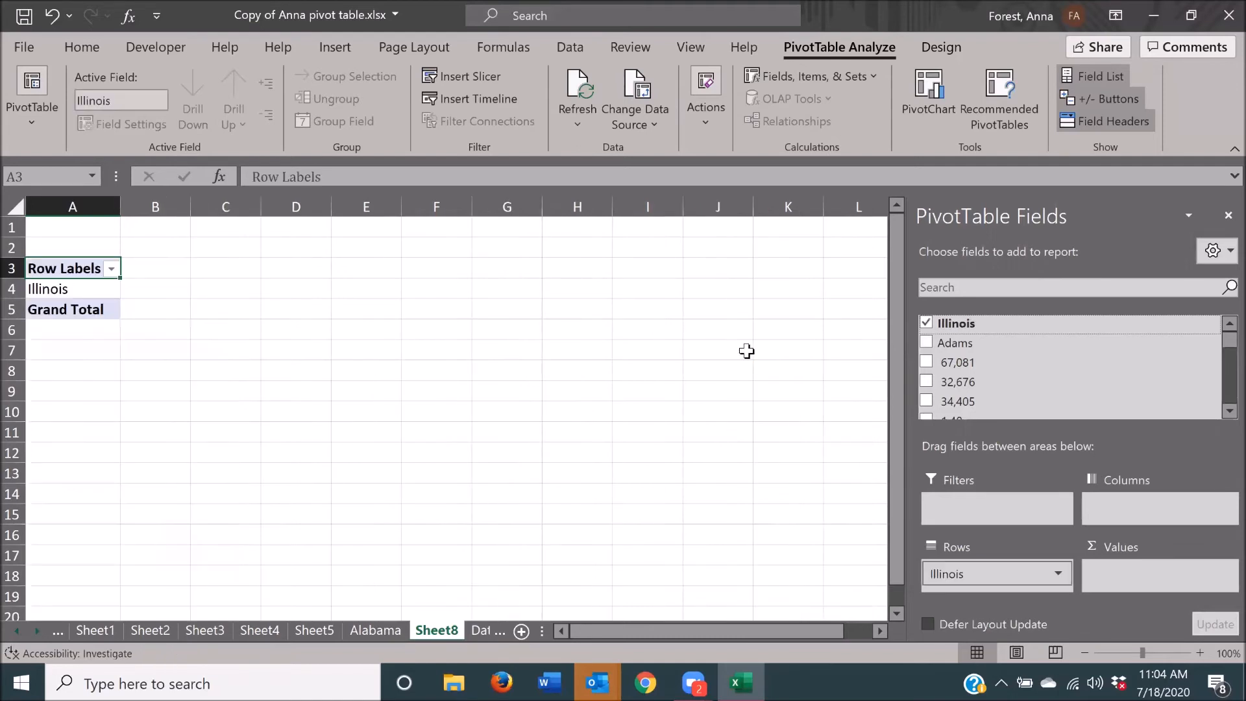
key("Tab")
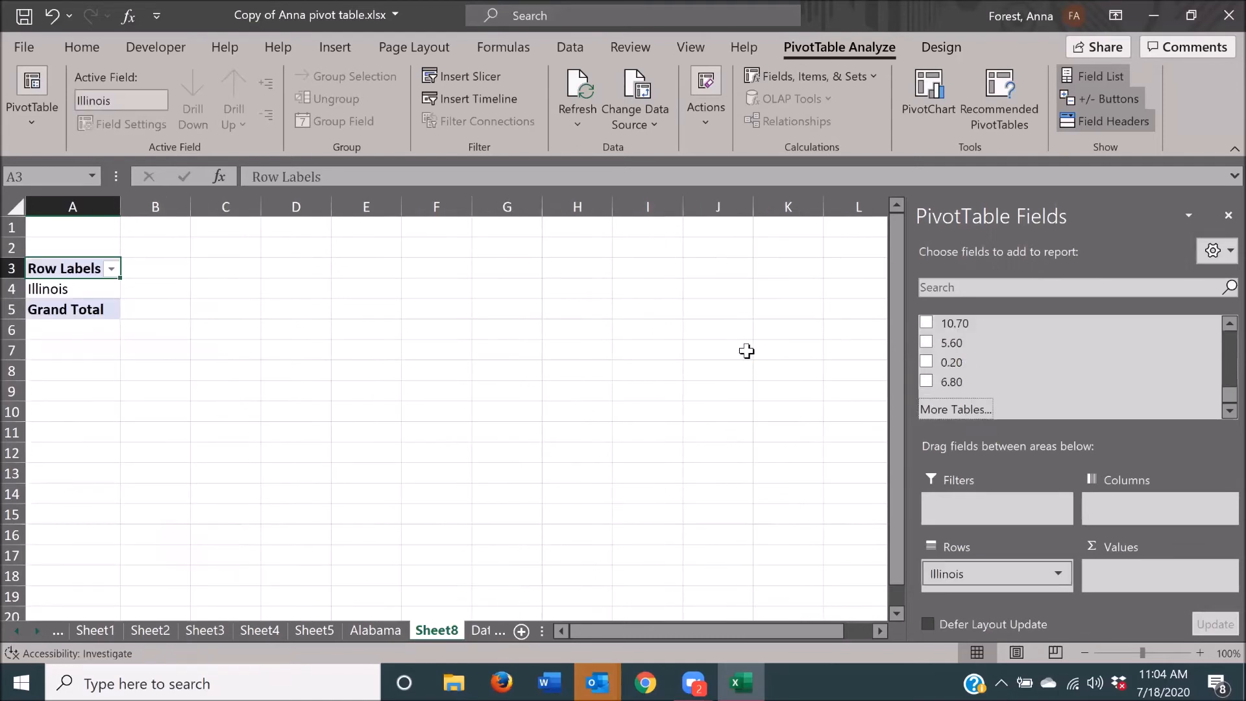
key("Tab")
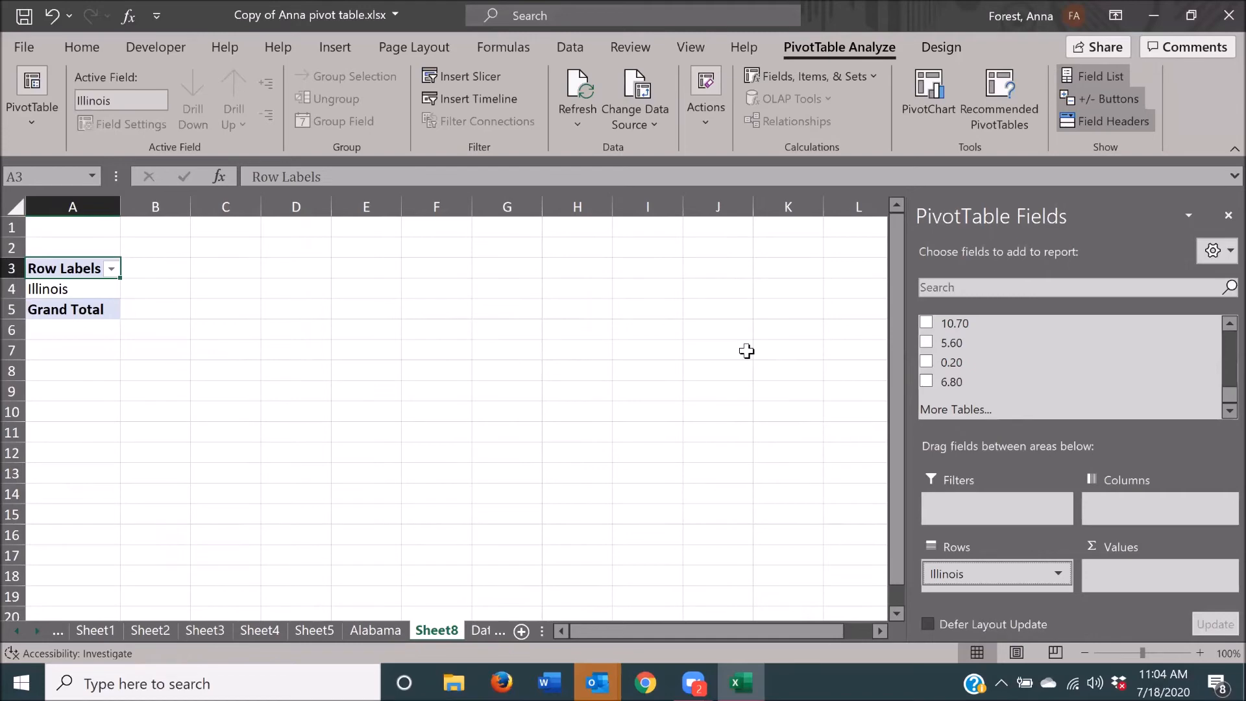
key("Tab")
key("Tab")
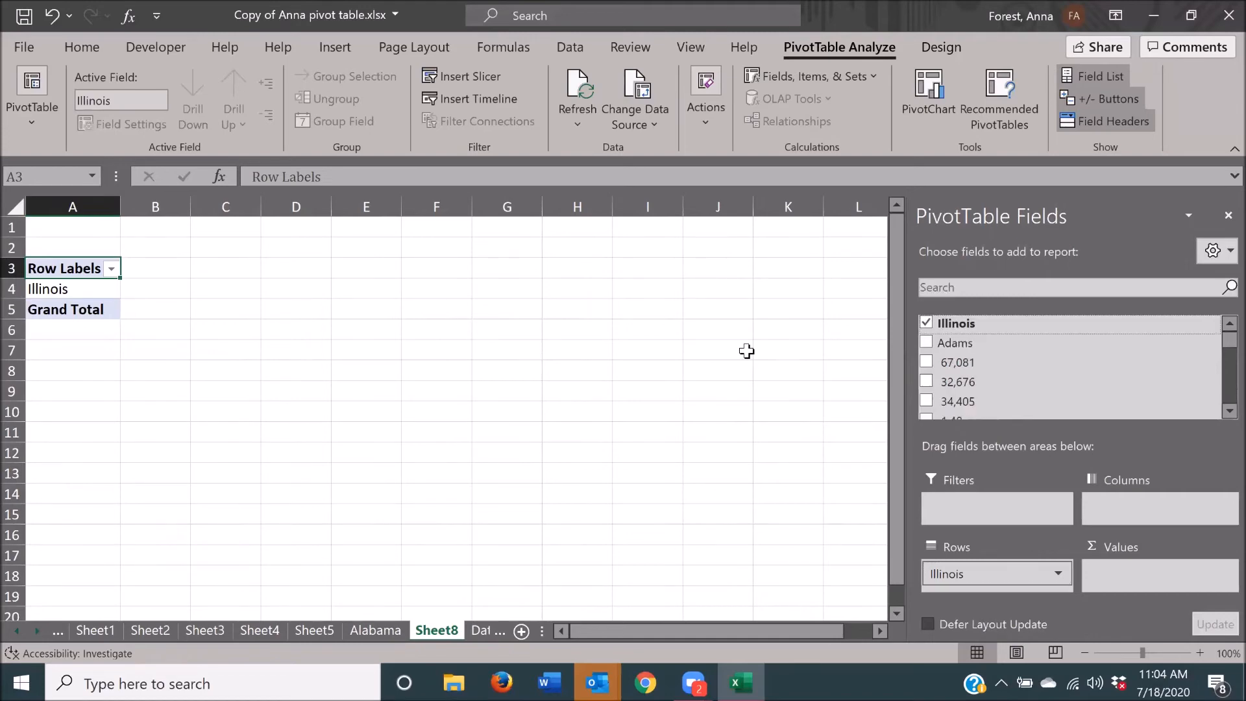
key("Down")
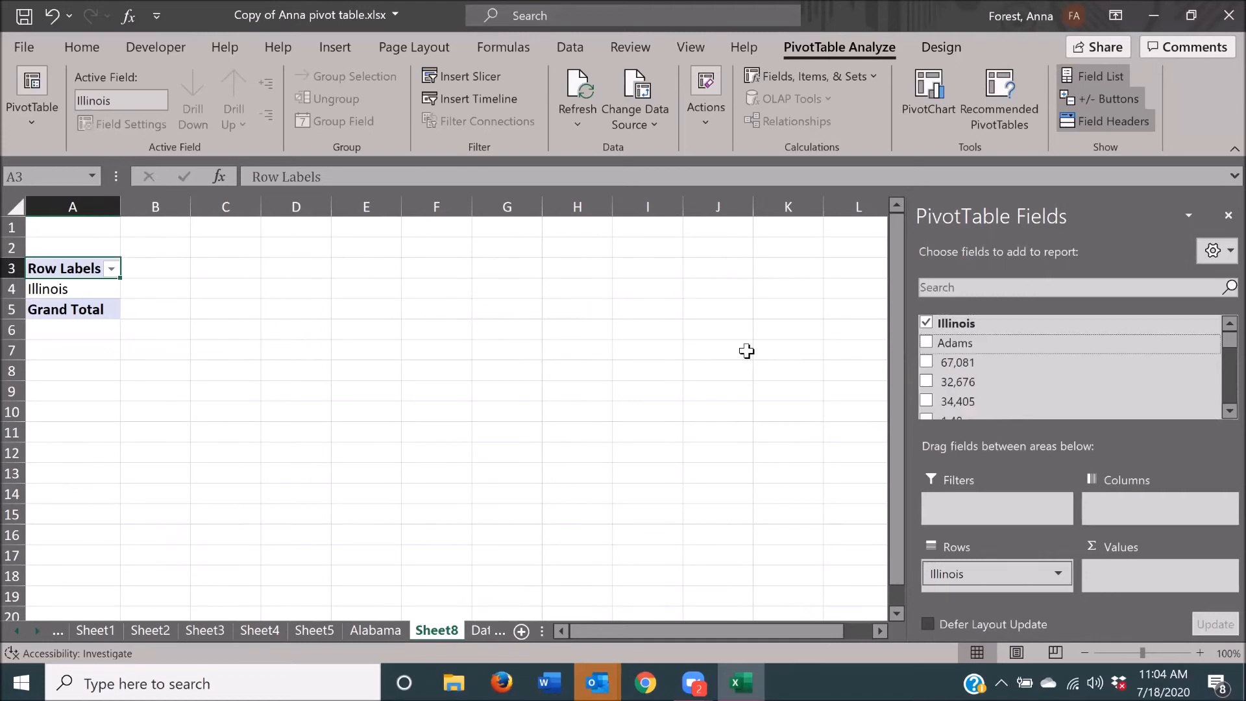
key("Down")
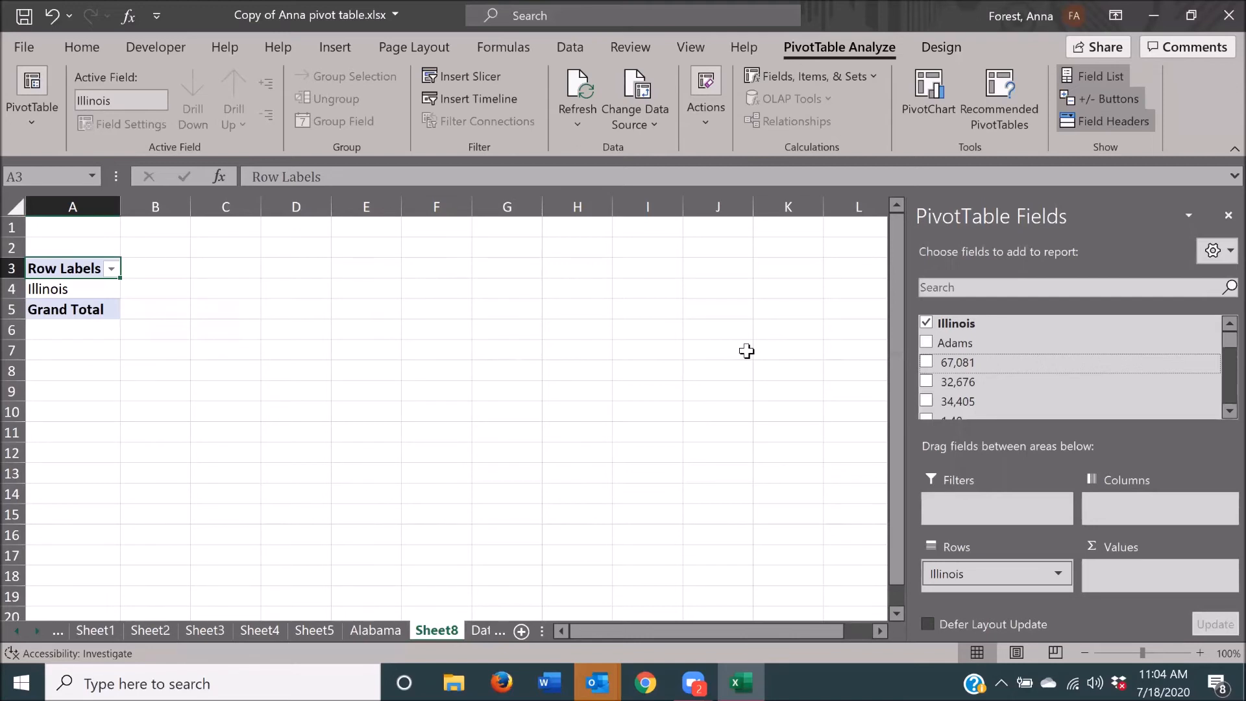
key("Up")
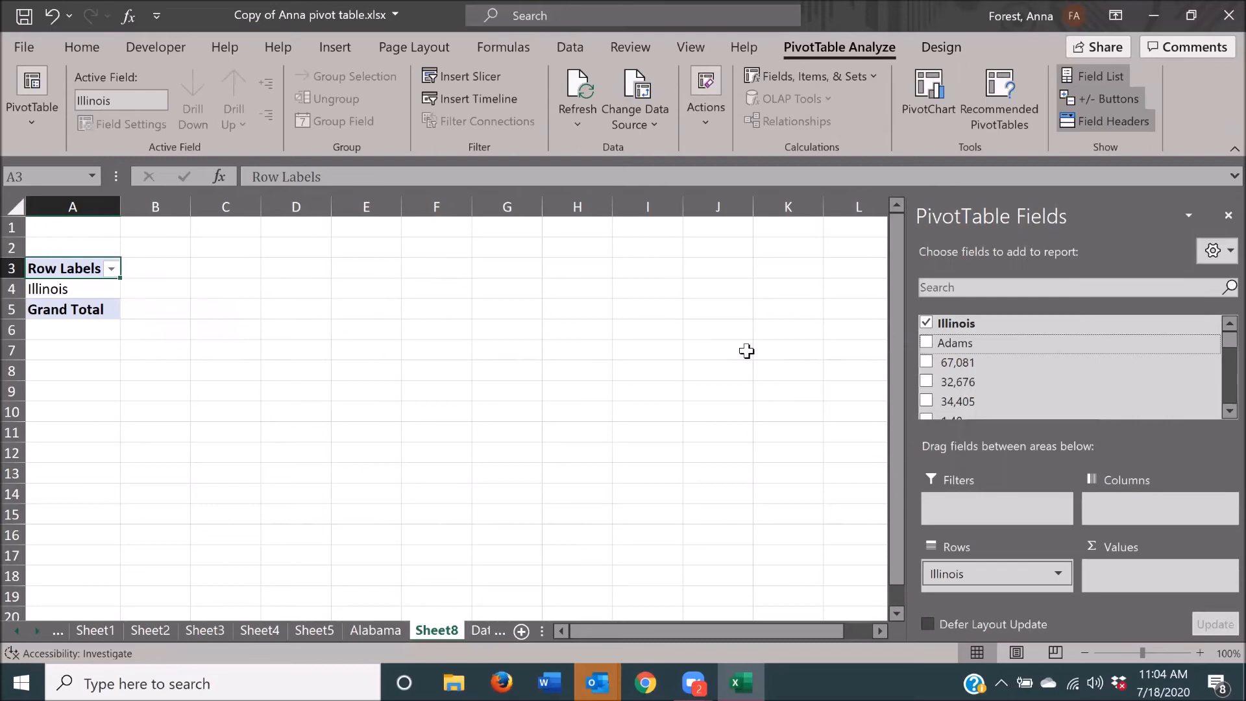
key("Down")
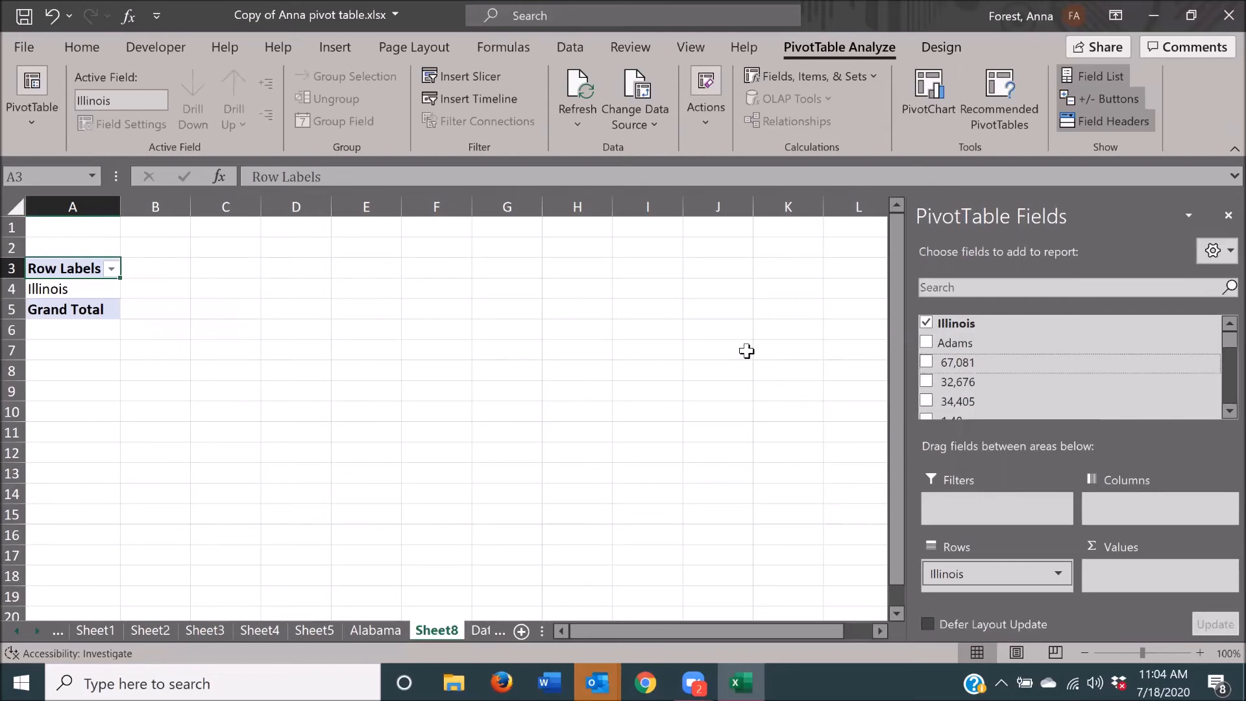
key("Up")
key("space")
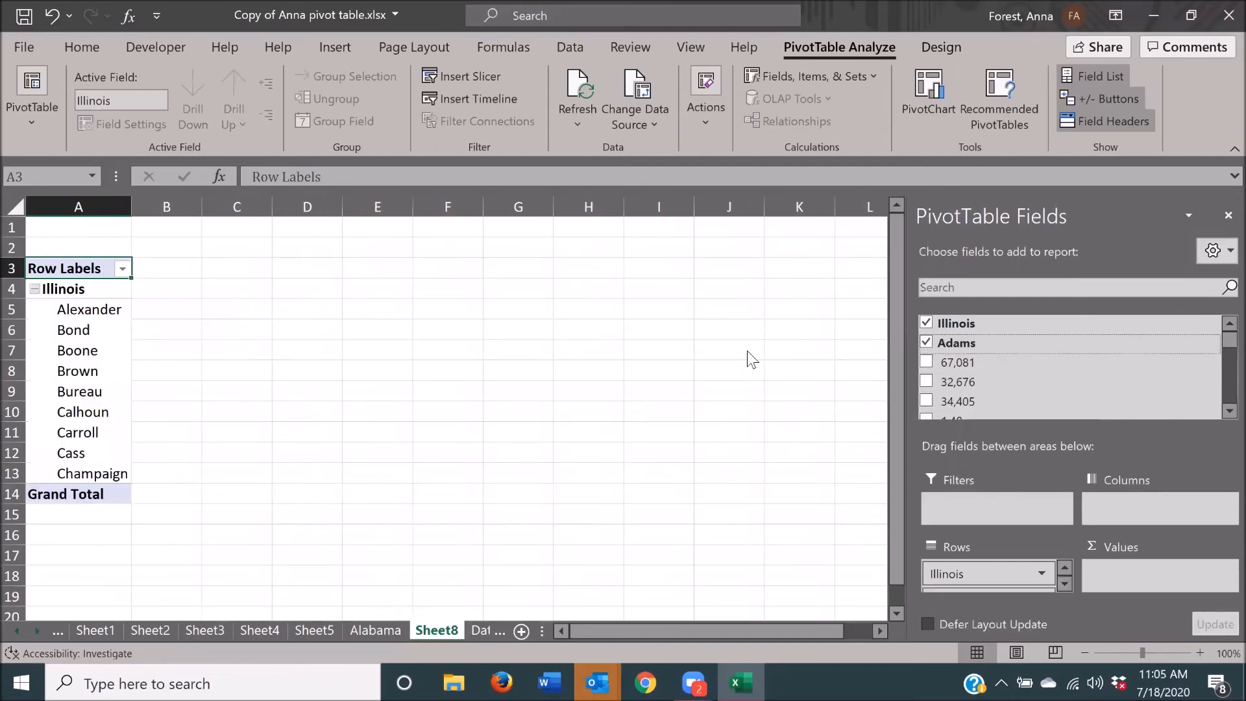
- Add the 67,081 field to the pivot table's values as a sum per county
key("Down")
key("space")
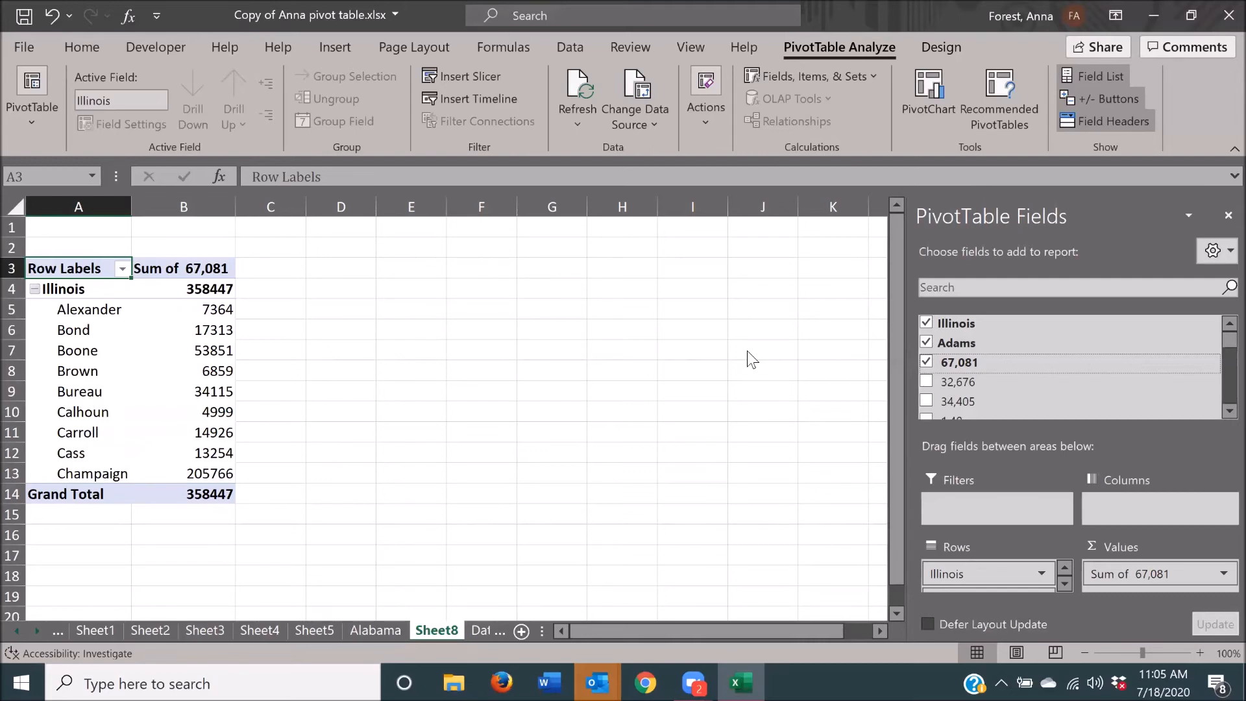
key("Down")
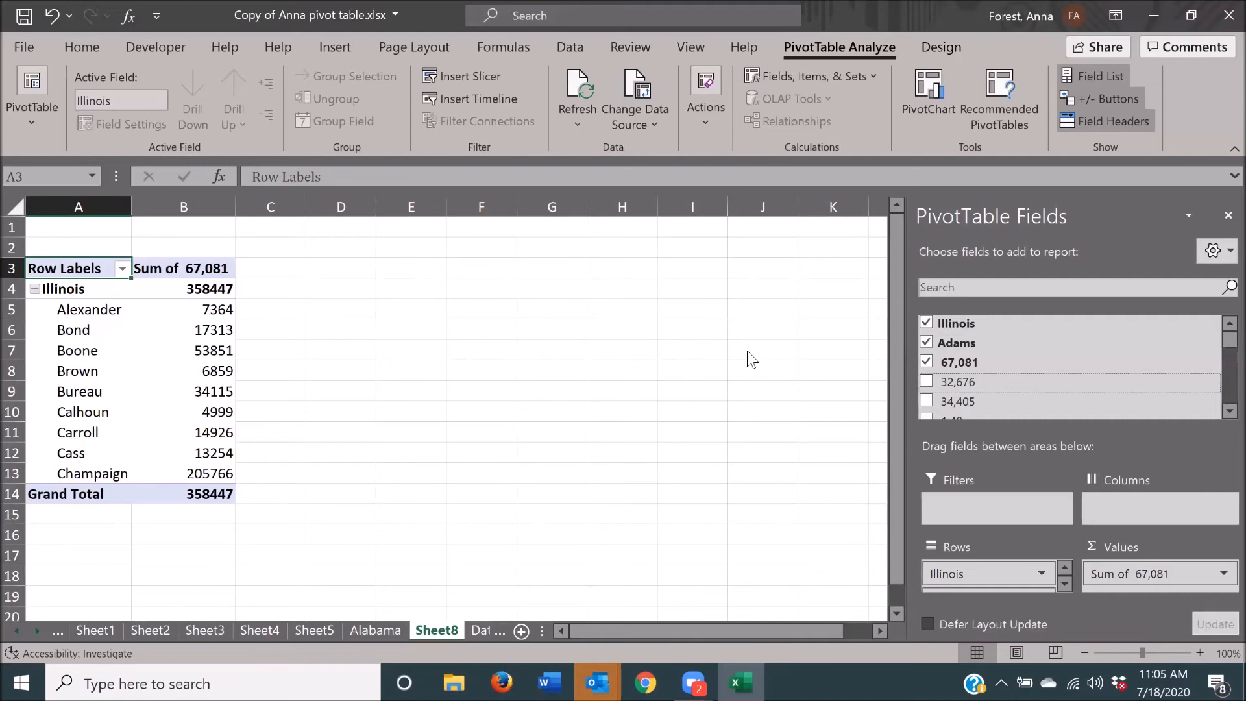
- Examine the further fields in the pivot table's field list and the row label and value header cells of the Illinois pivot table
scroll(1070, 367, "down", 2)
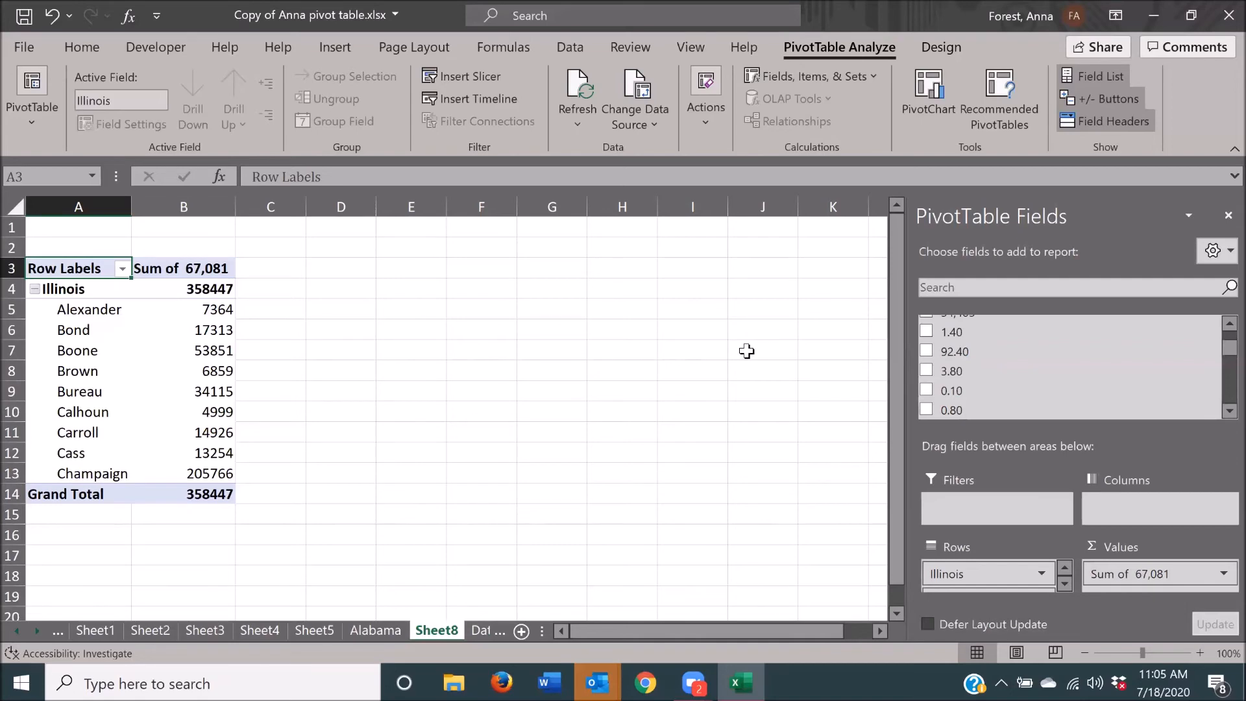
key("ctrl+Page_Down")
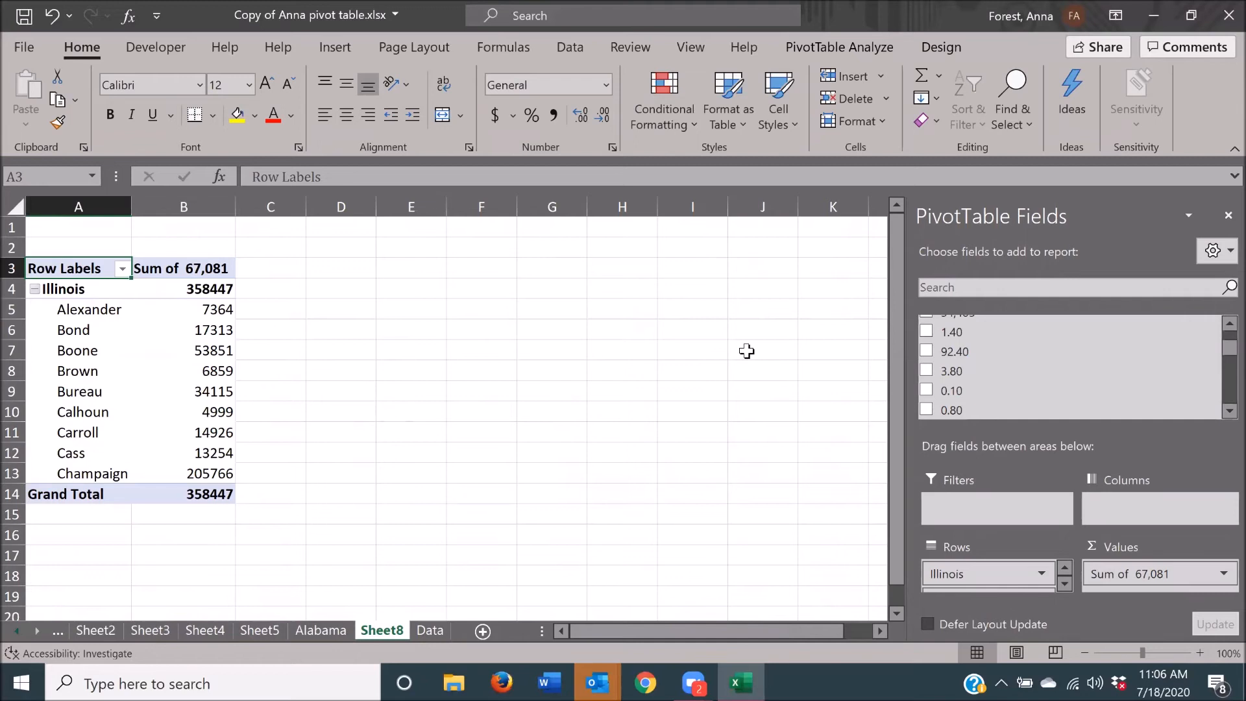
key("Down")
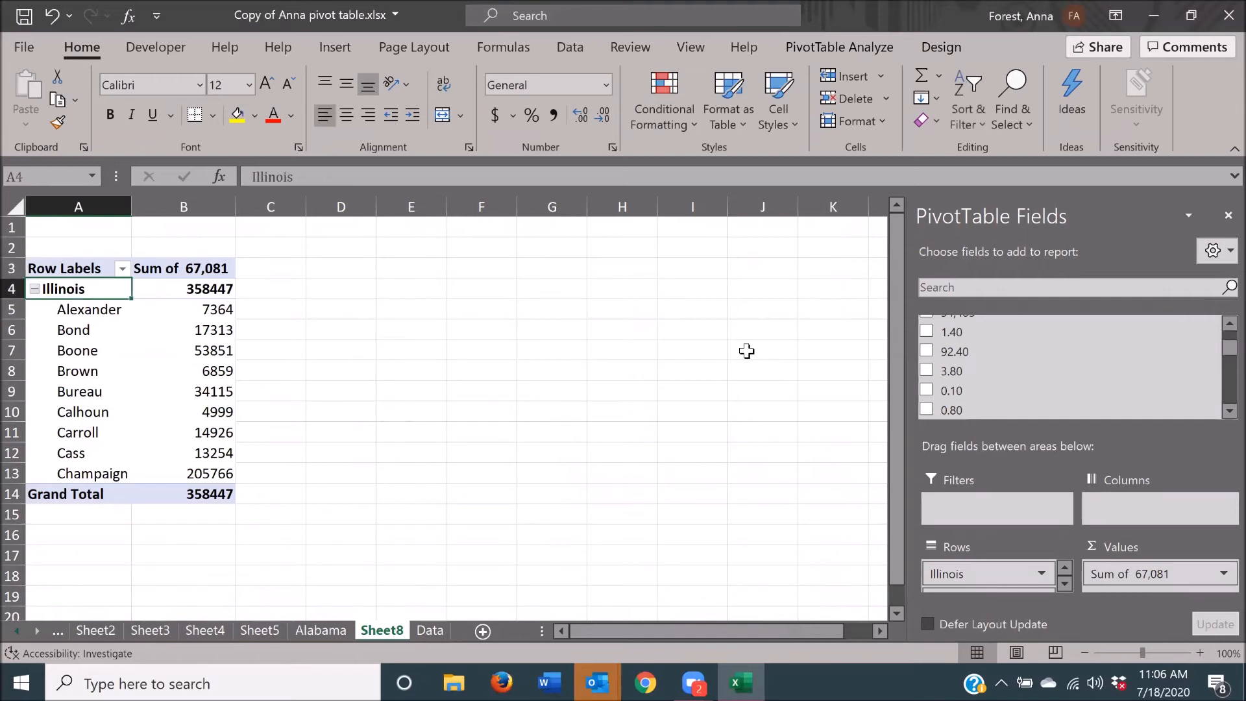
key("Up")
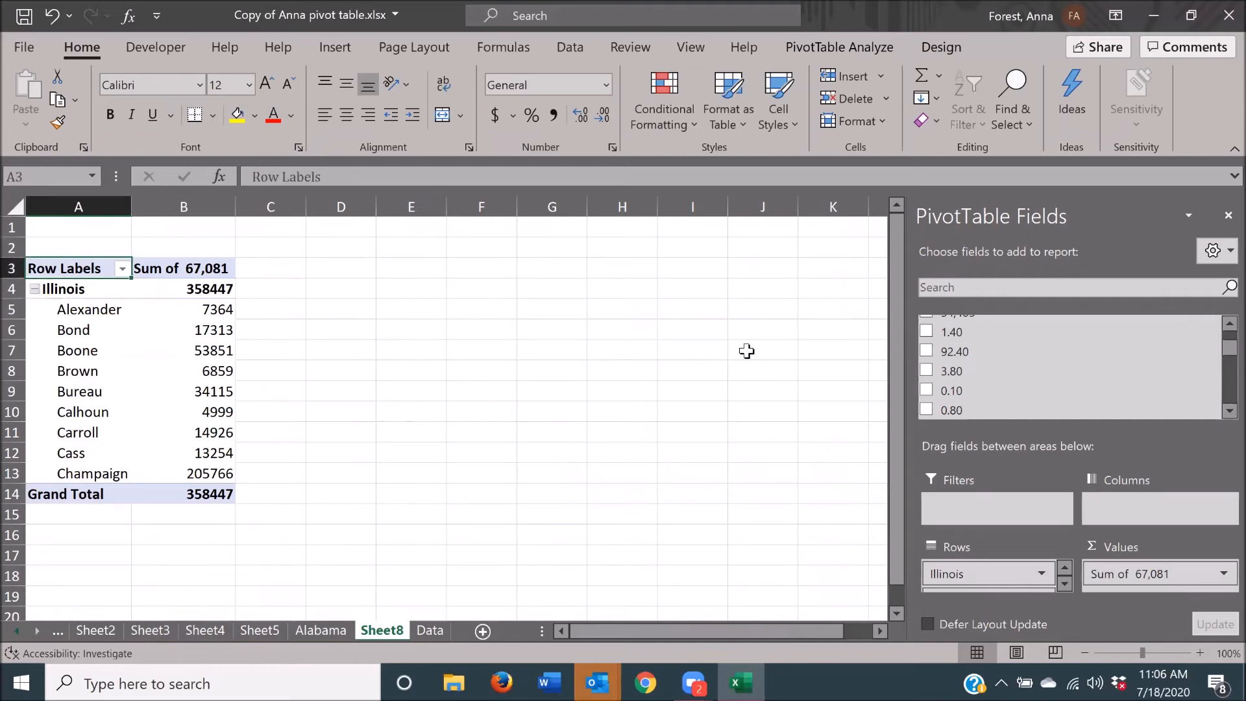
key("Down")
key("Right")
key("Up")
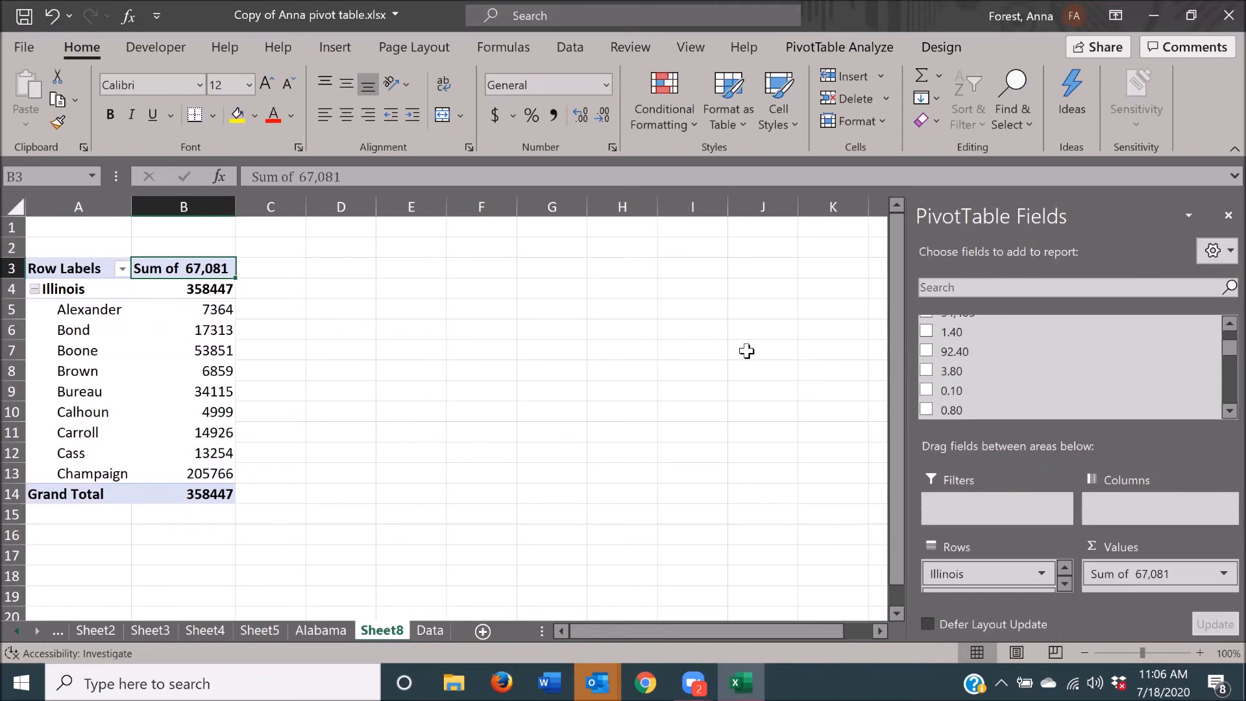
- Delete the Sheet8 worksheet holding the Illinois county pivot table and confirm the permanent deletion
key("alt+h")
key("d")
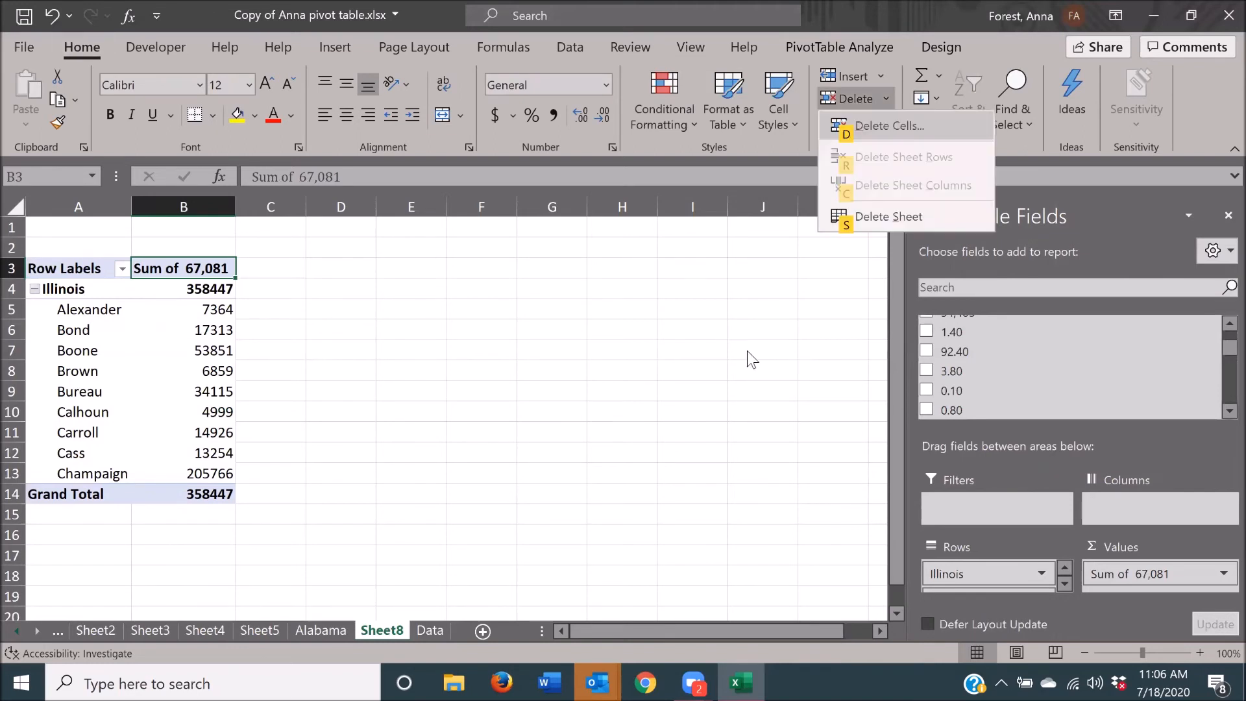
key("Up")
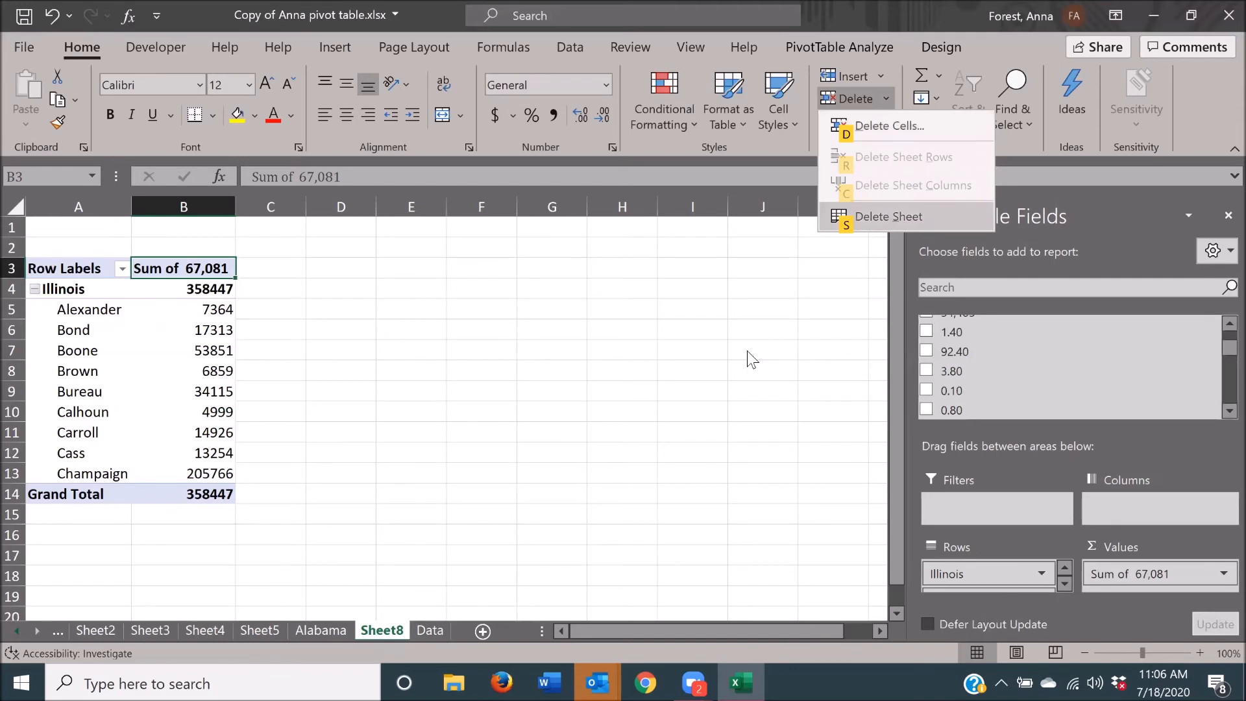
key("Return")
key("Return")
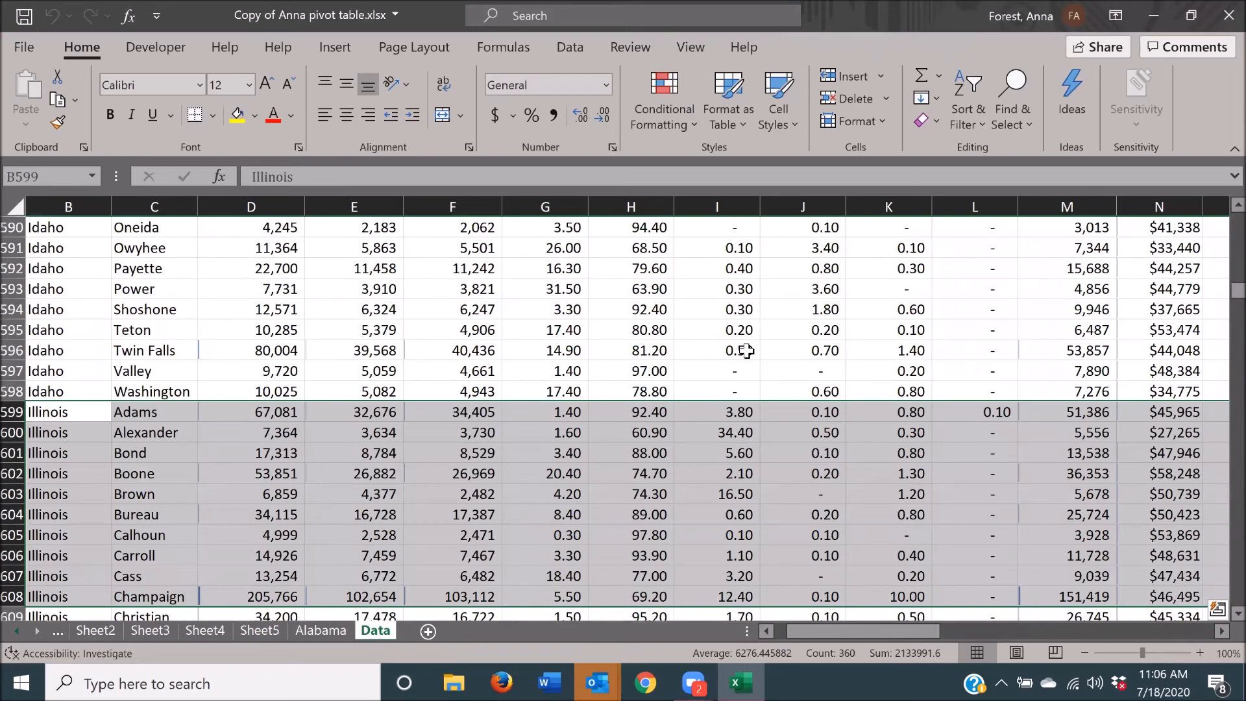
key("ctrl+q")
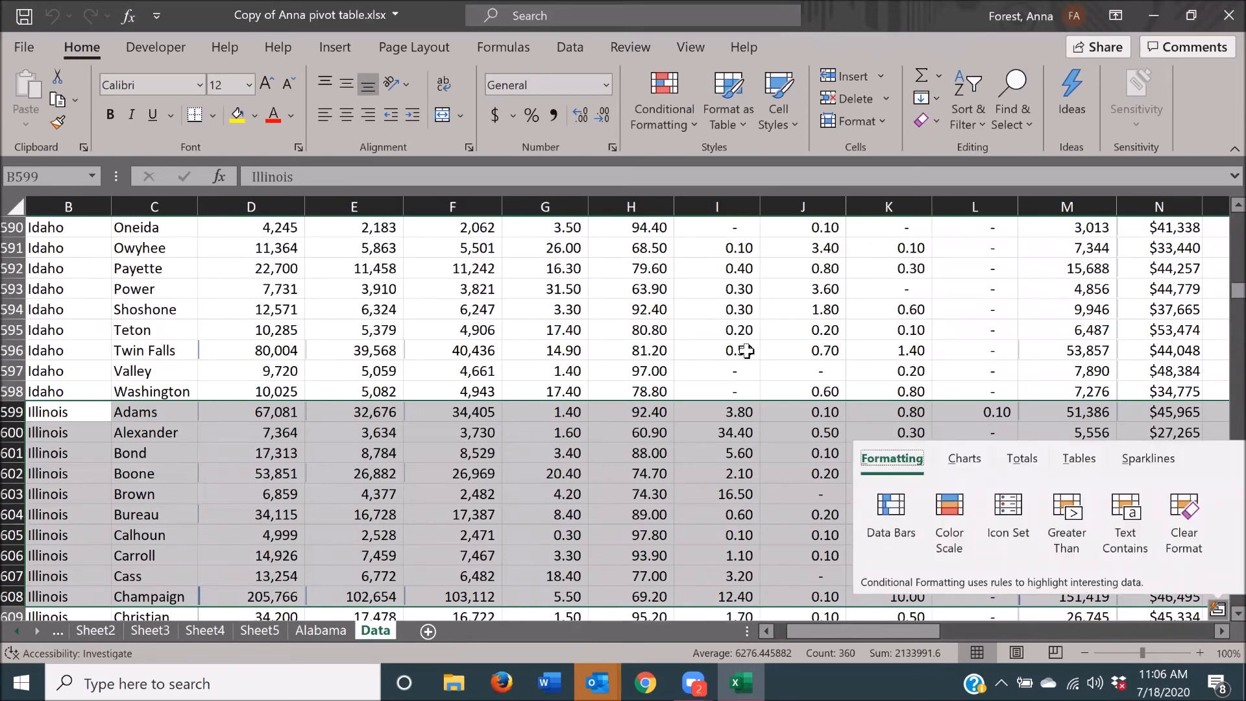
key("Escape")
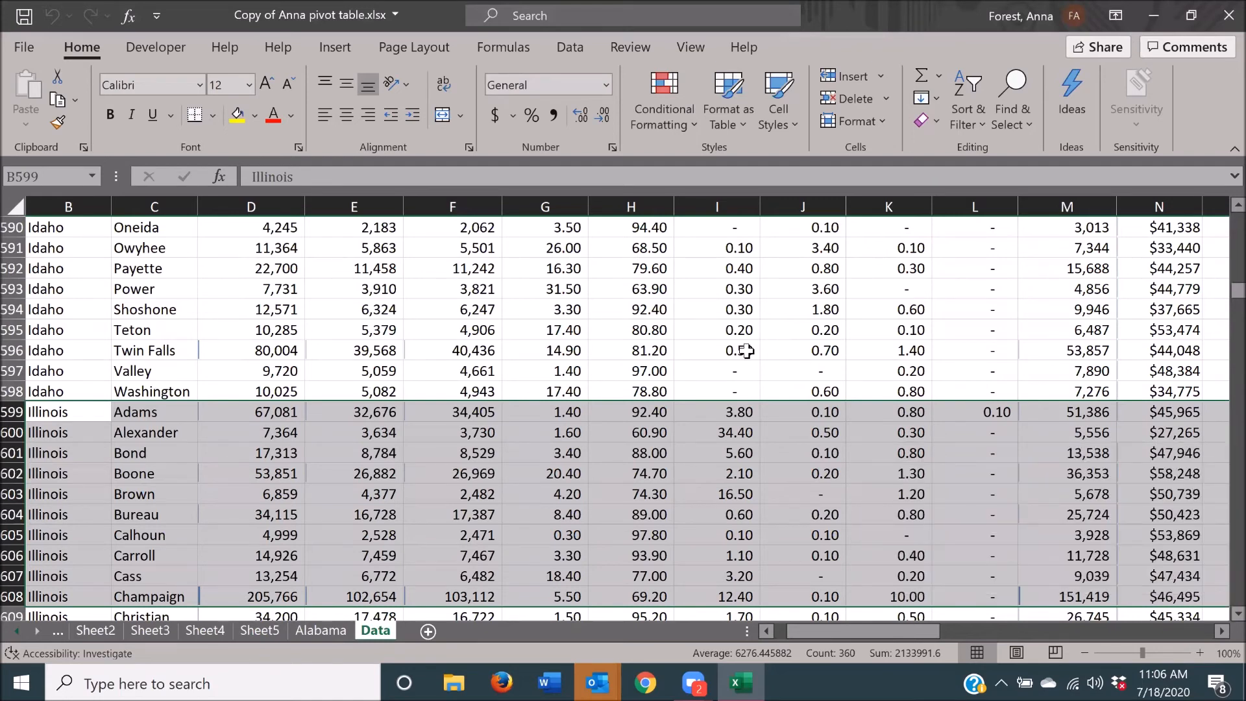
key("Left")
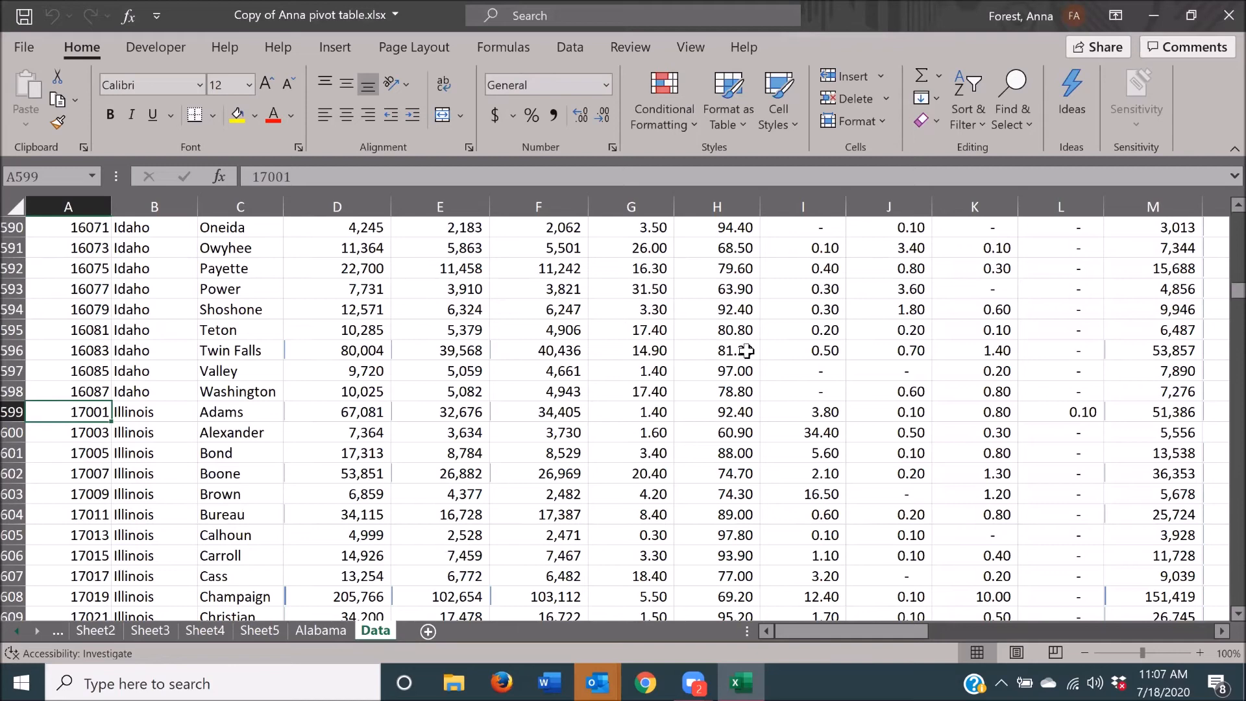
key("Right")
key("Right")
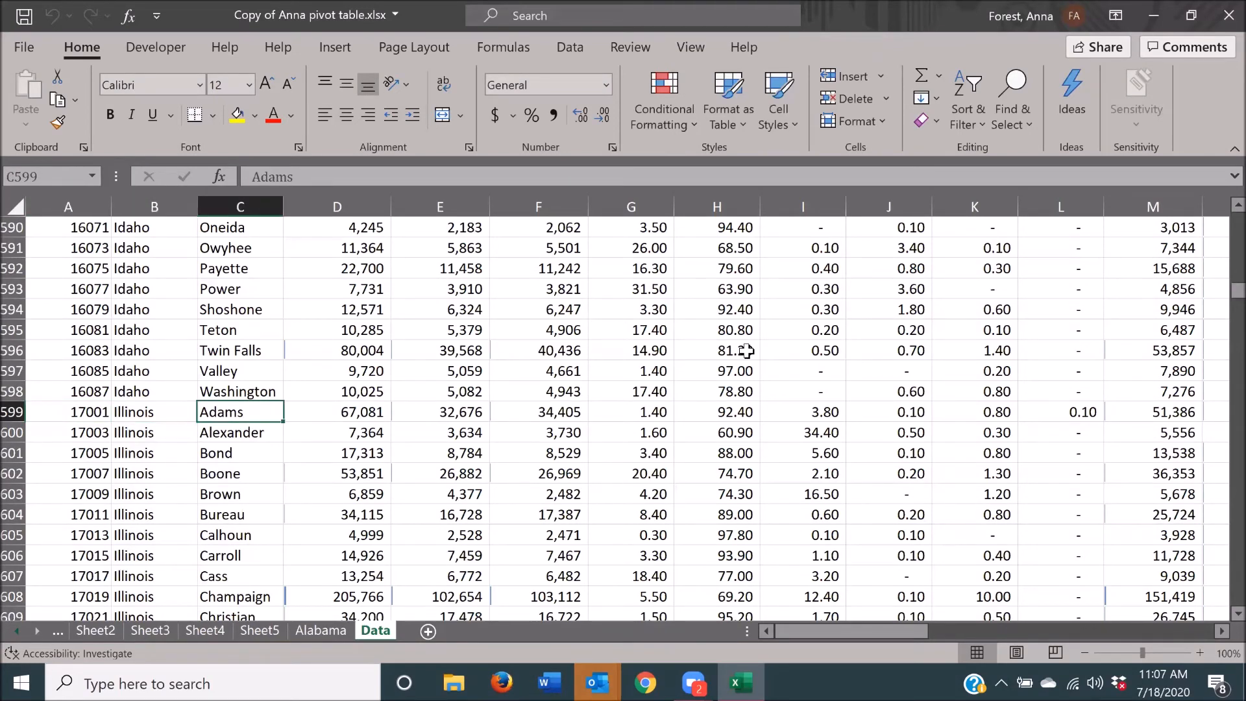
key("Left")
key("Left")
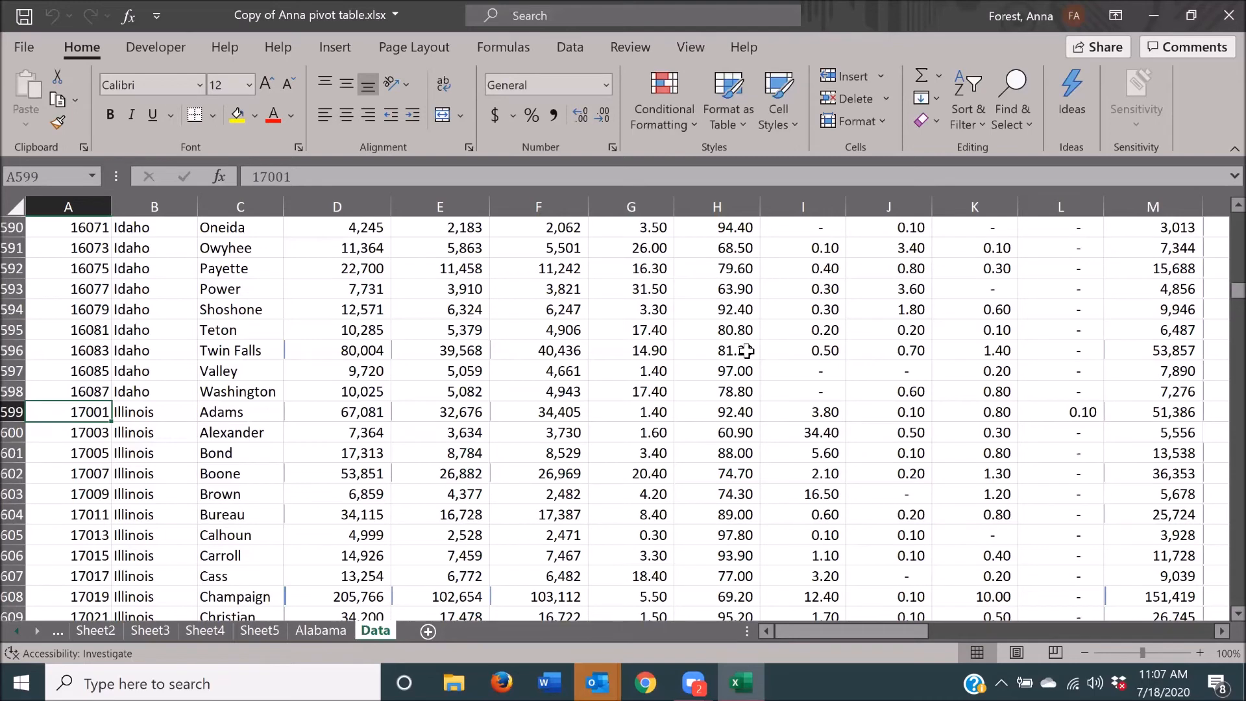
- Select the Illinois state cells B599:B604 on the Data sheet and create a pivot table from them on a new worksheet
key("Right")
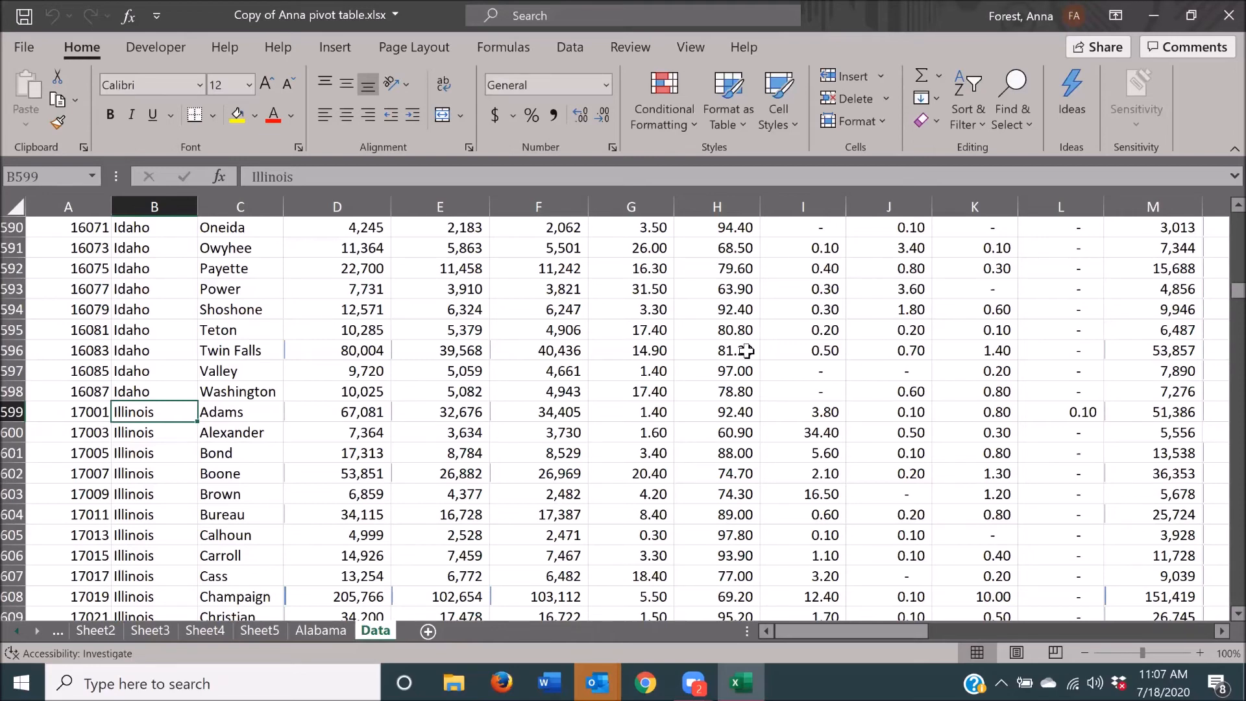
key("shift+Down")
key("shift+Down")
key("shift+Down")
key("shift+Down")
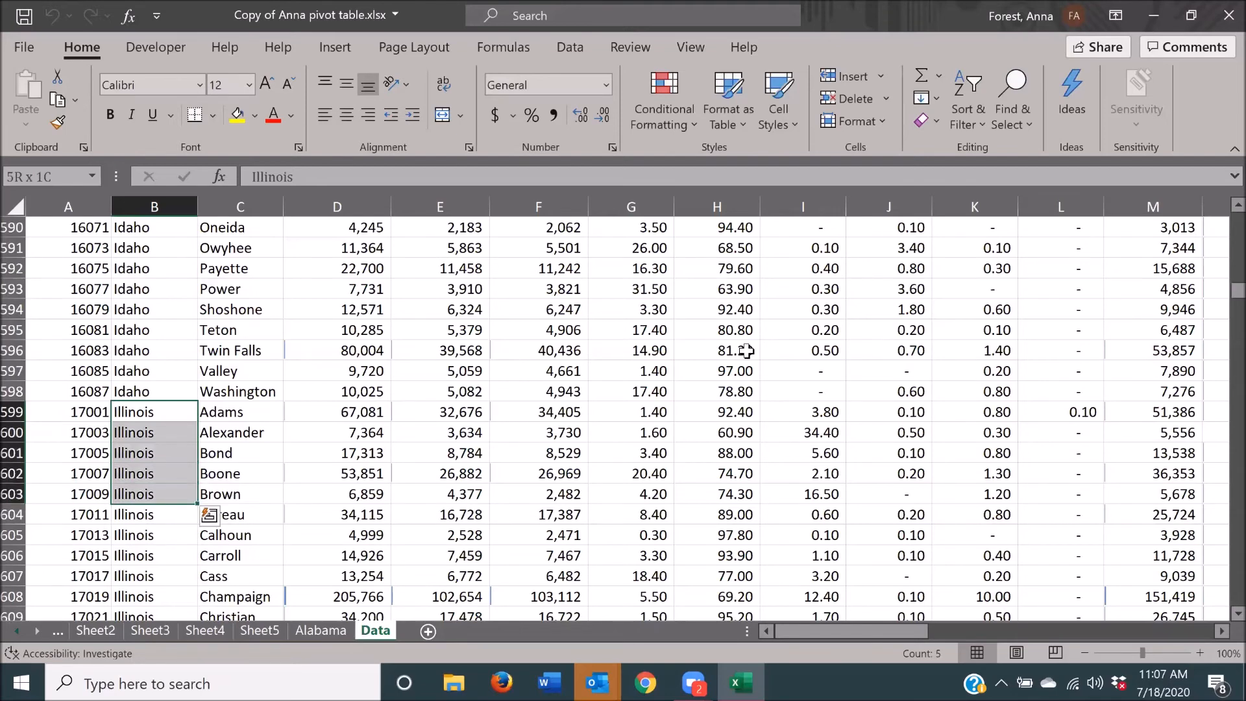
key("shift+Down")
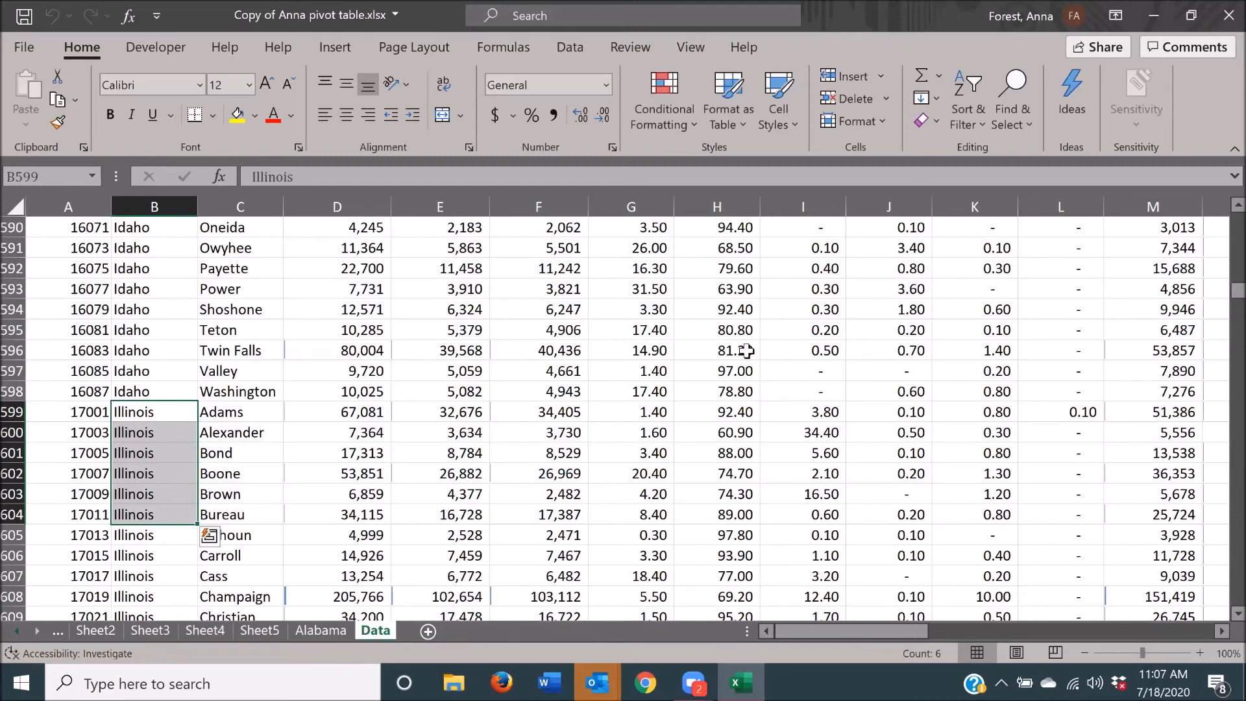
key("alt+n")
key("v")
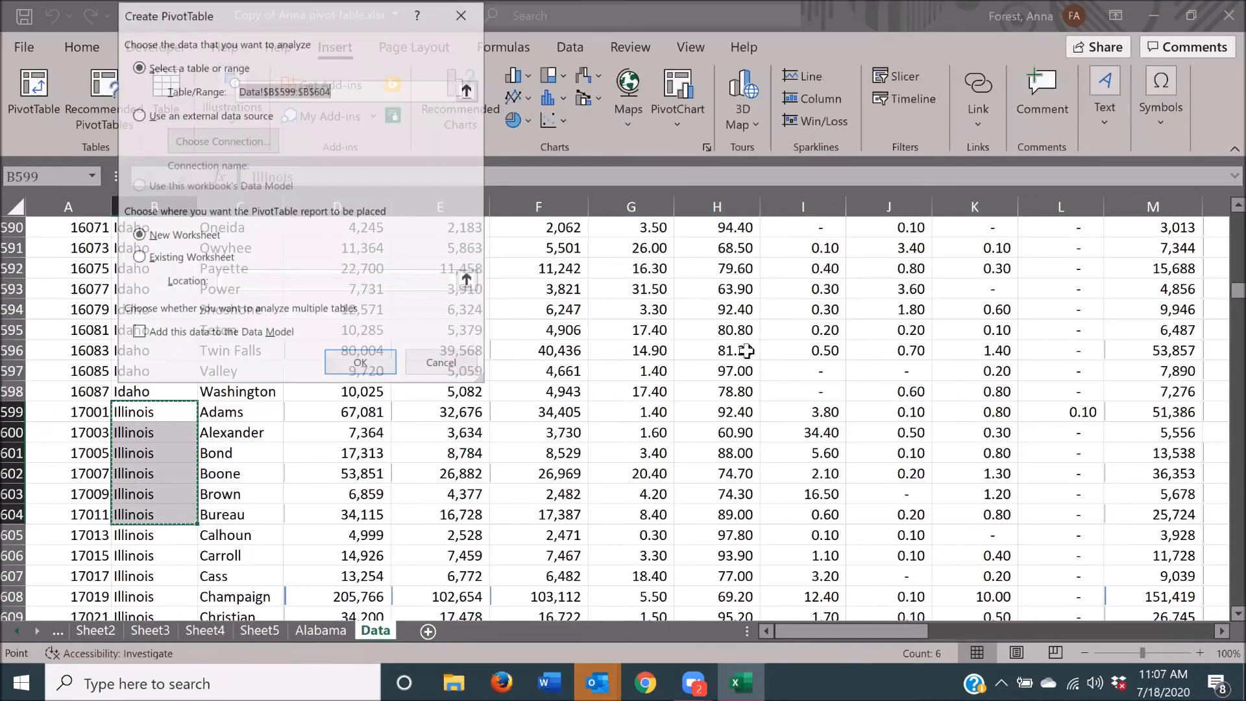
key("Return")
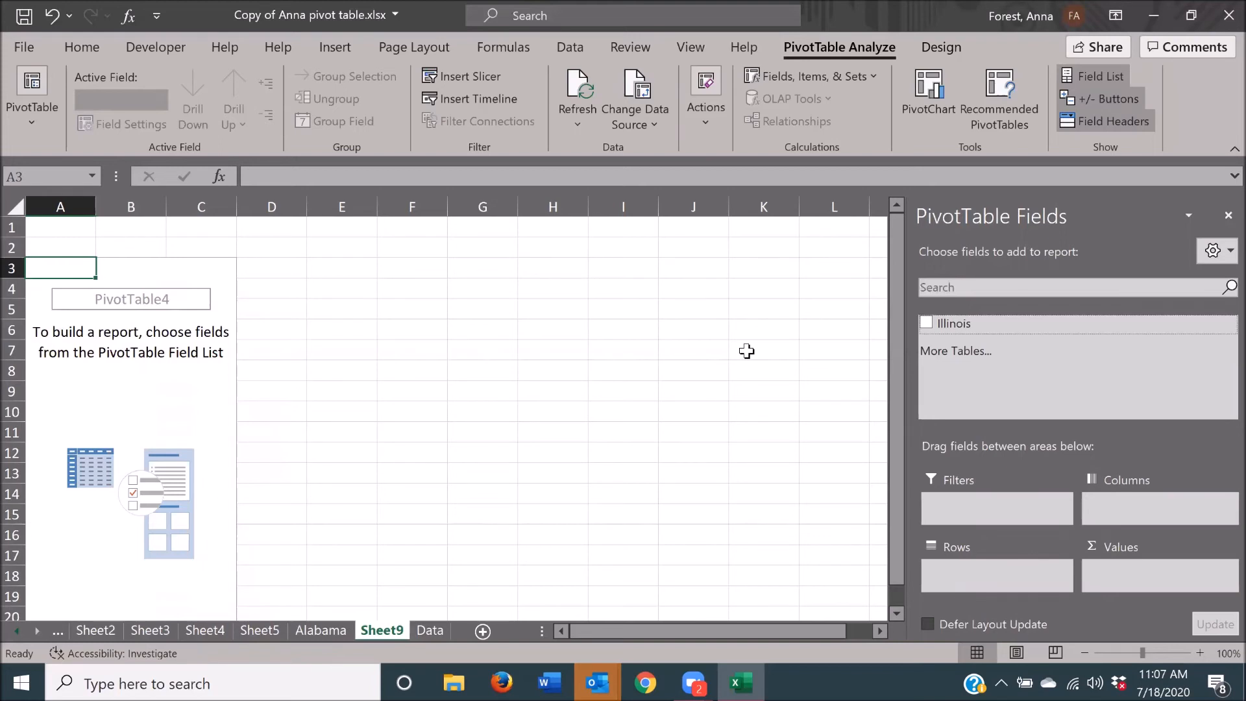
- Add the Illinois field to the rows of the new pivot table
key("Tab")
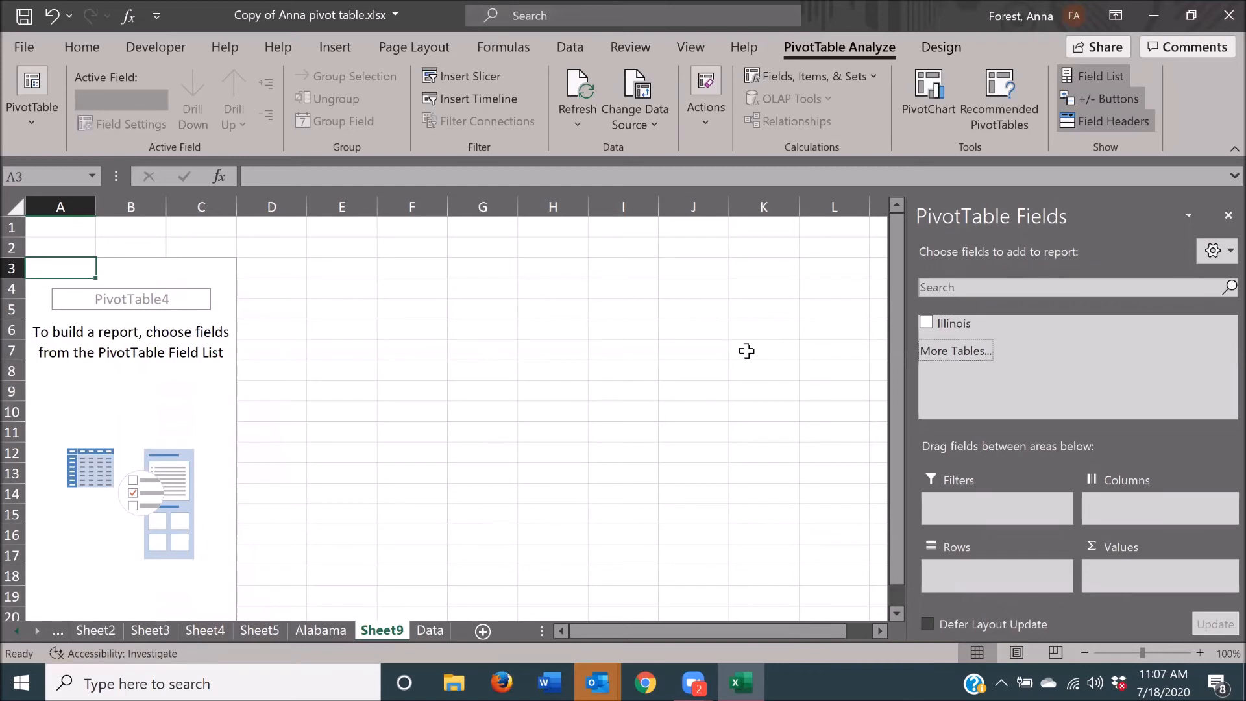
key("shift+Tab")
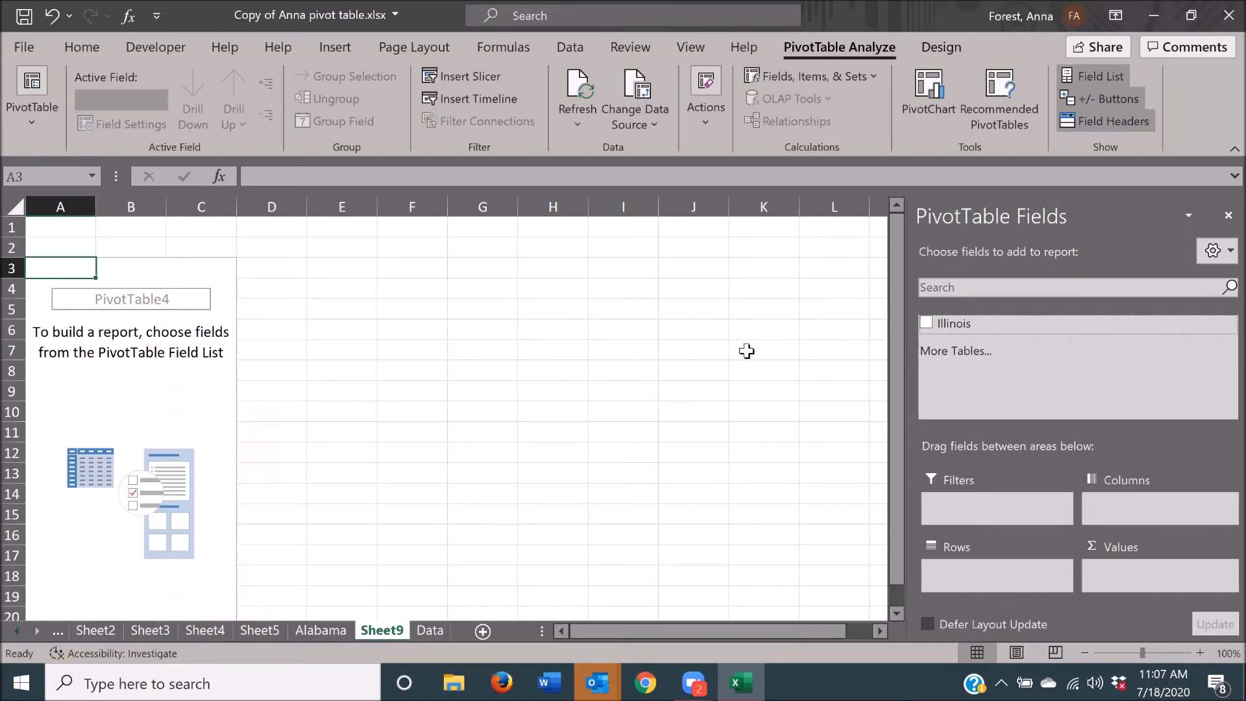
key("space")
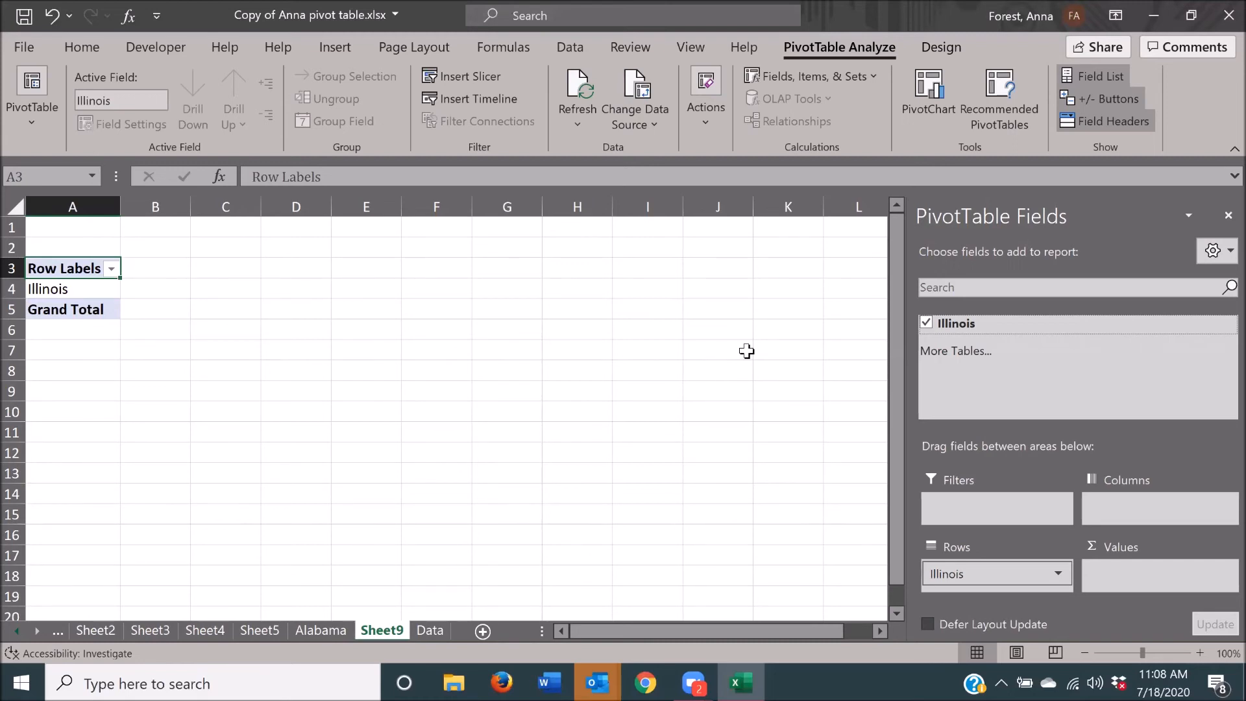
- Use More Tables to create a new Data Model pivot table for analysing multiple tables
key("Down")
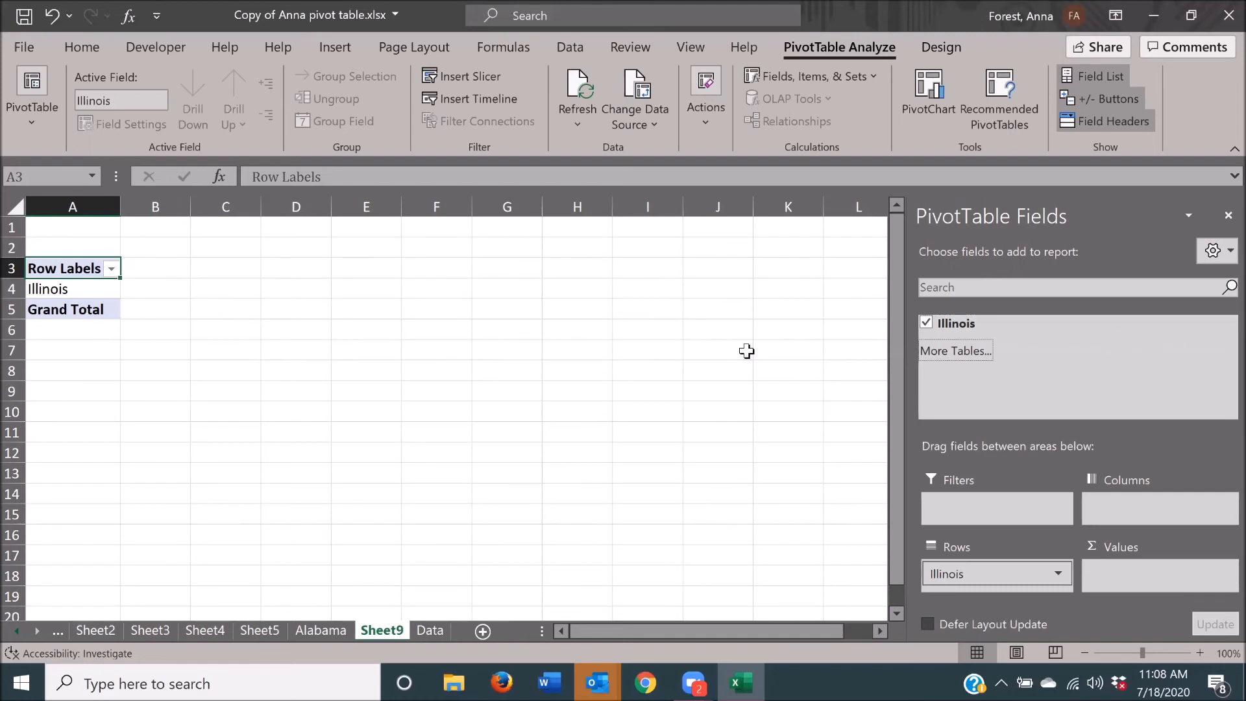
key("Return")
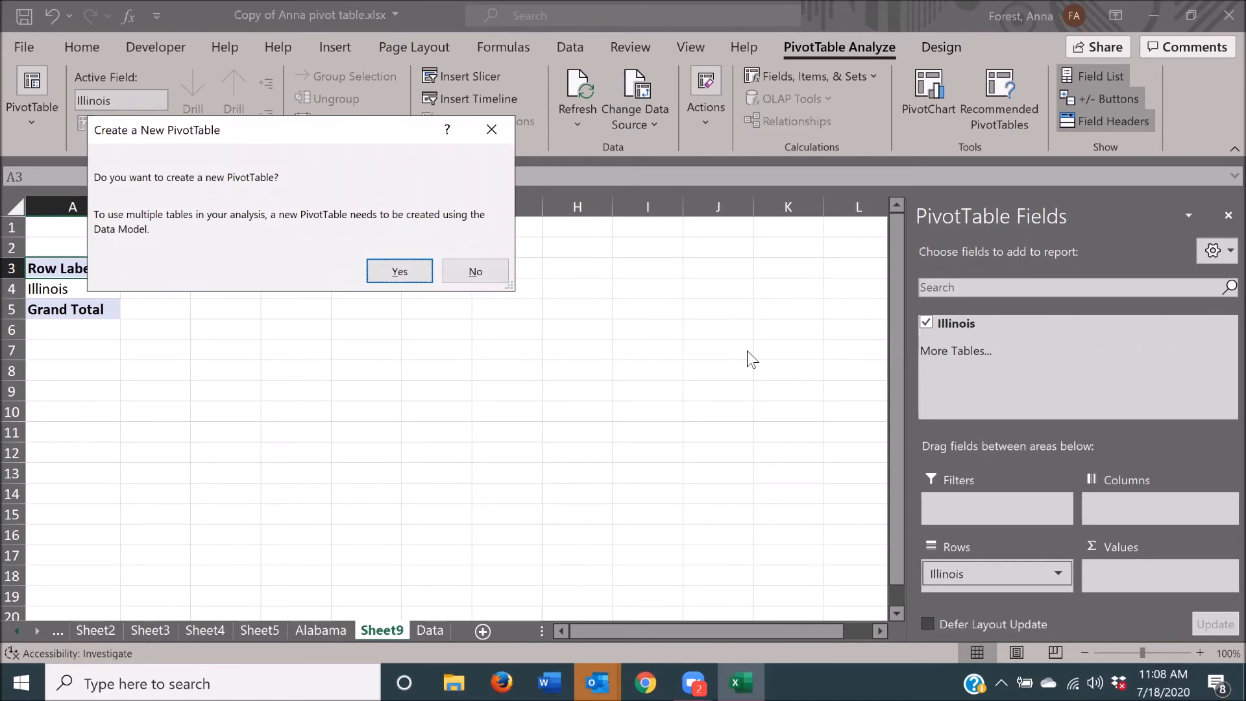
key("Return")
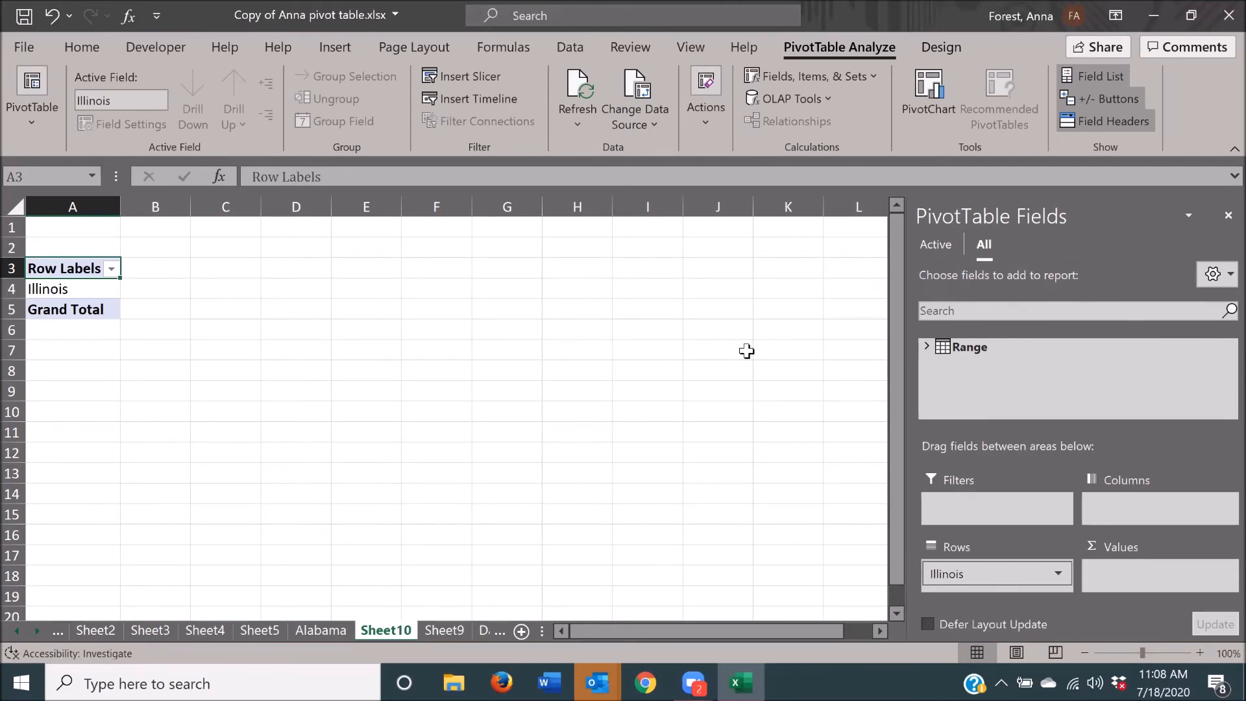
- Delete the Sheet10 worksheet with the Data Model pivot table and confirm the permanent deletion
key("alt+h")
key("d")
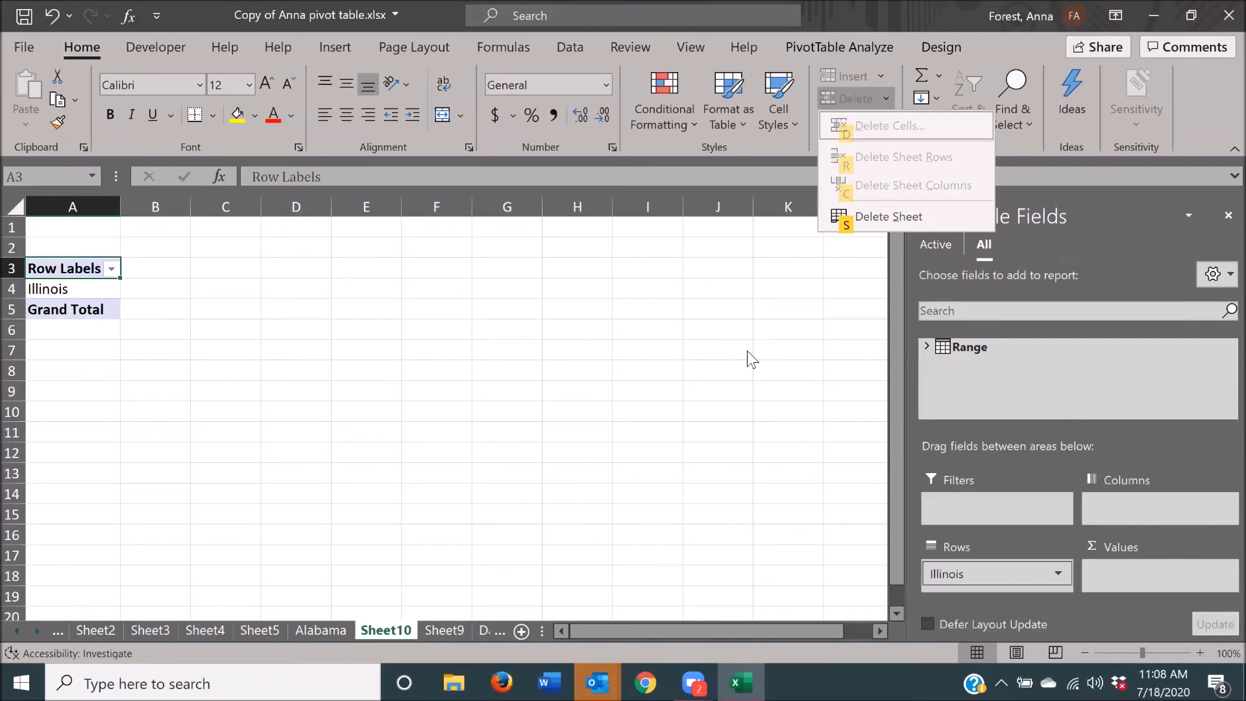
key("s")
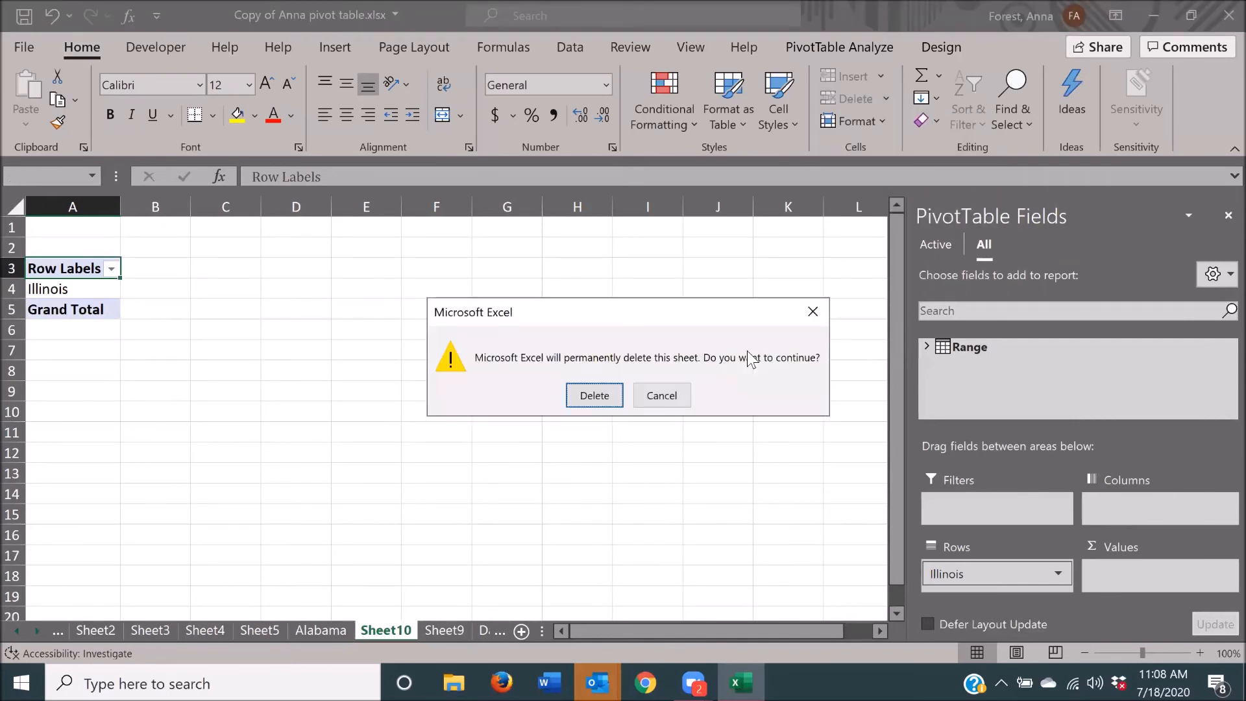
key("Return")
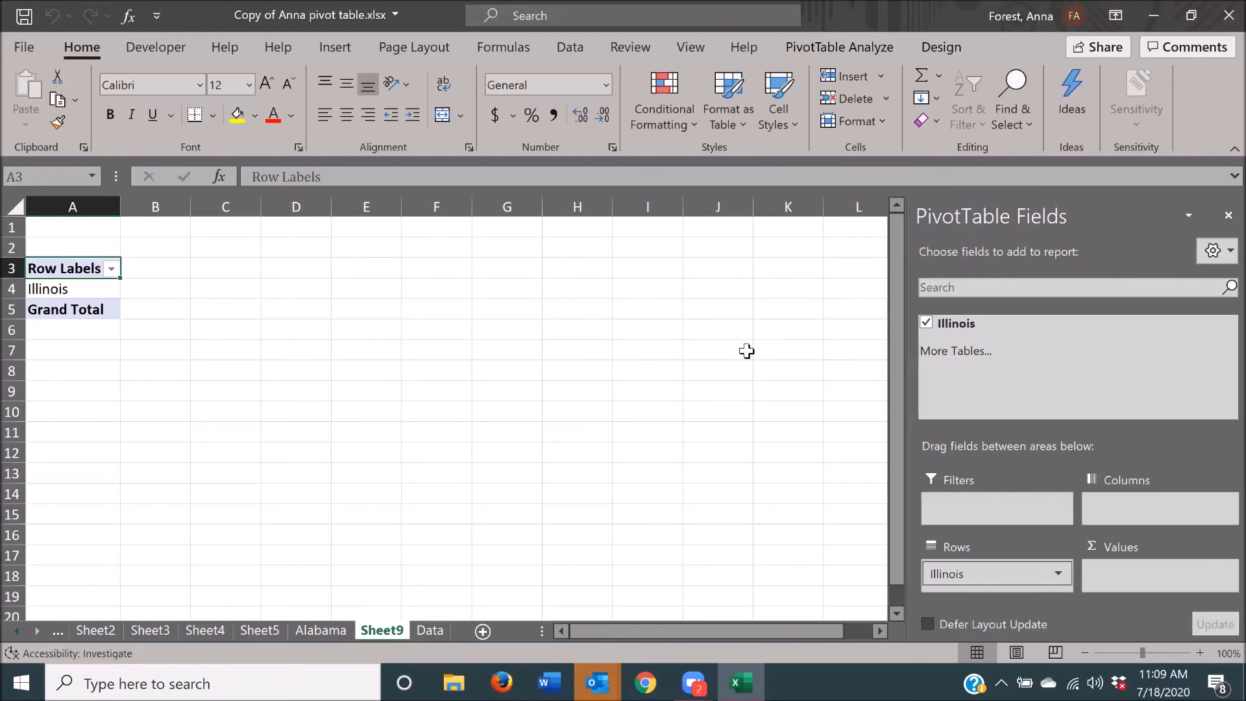
- Delete the Sheet9 worksheet with the Illinois-only pivot table and confirm the permanent deletion
key("alt+h")
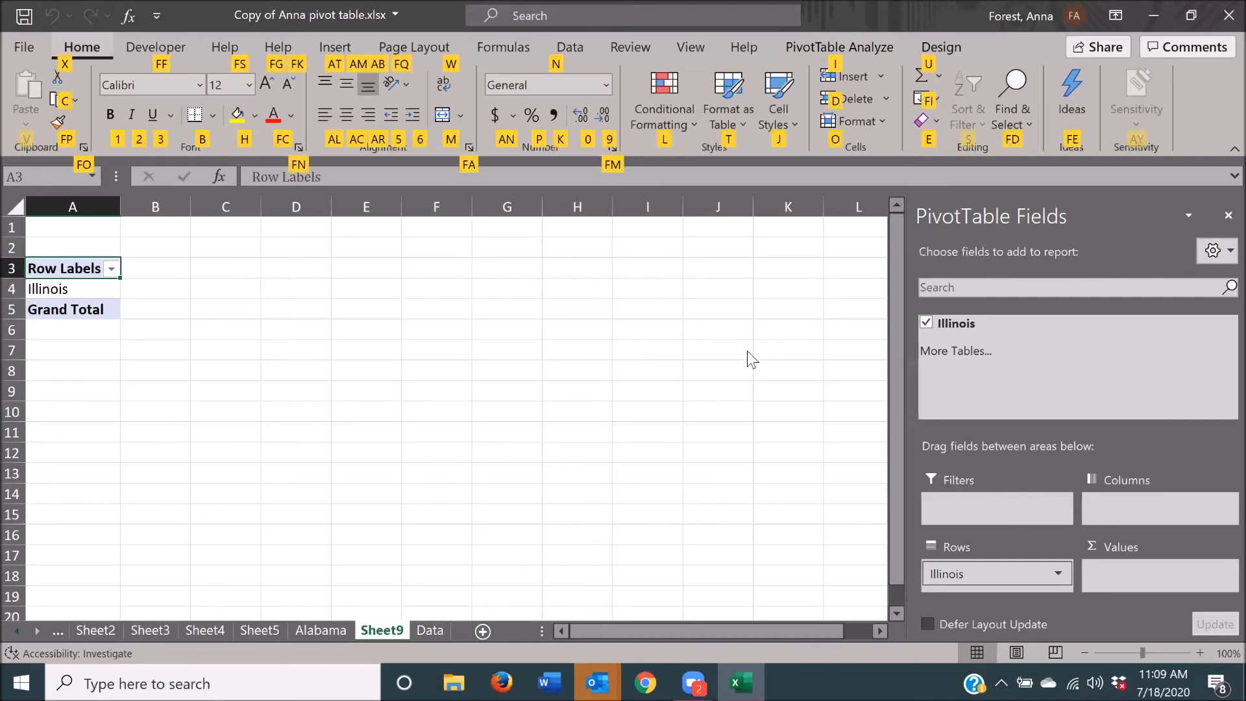
key("d")
key("Up")
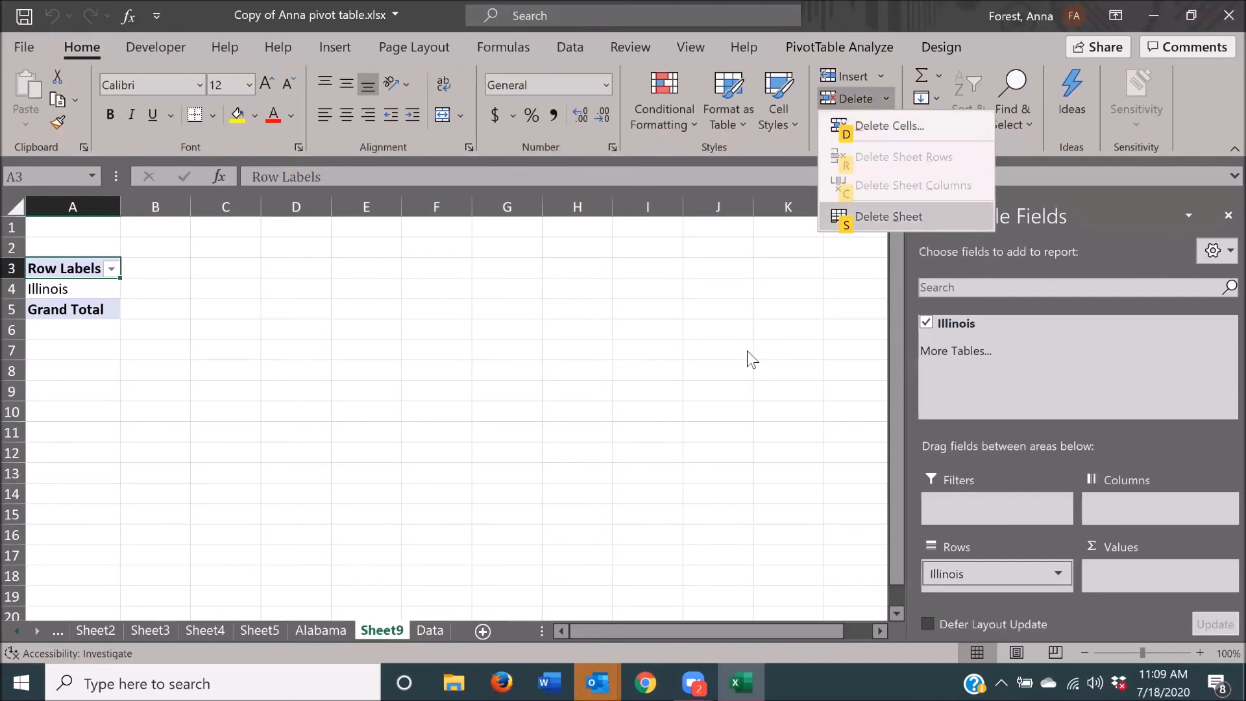
key("Return")
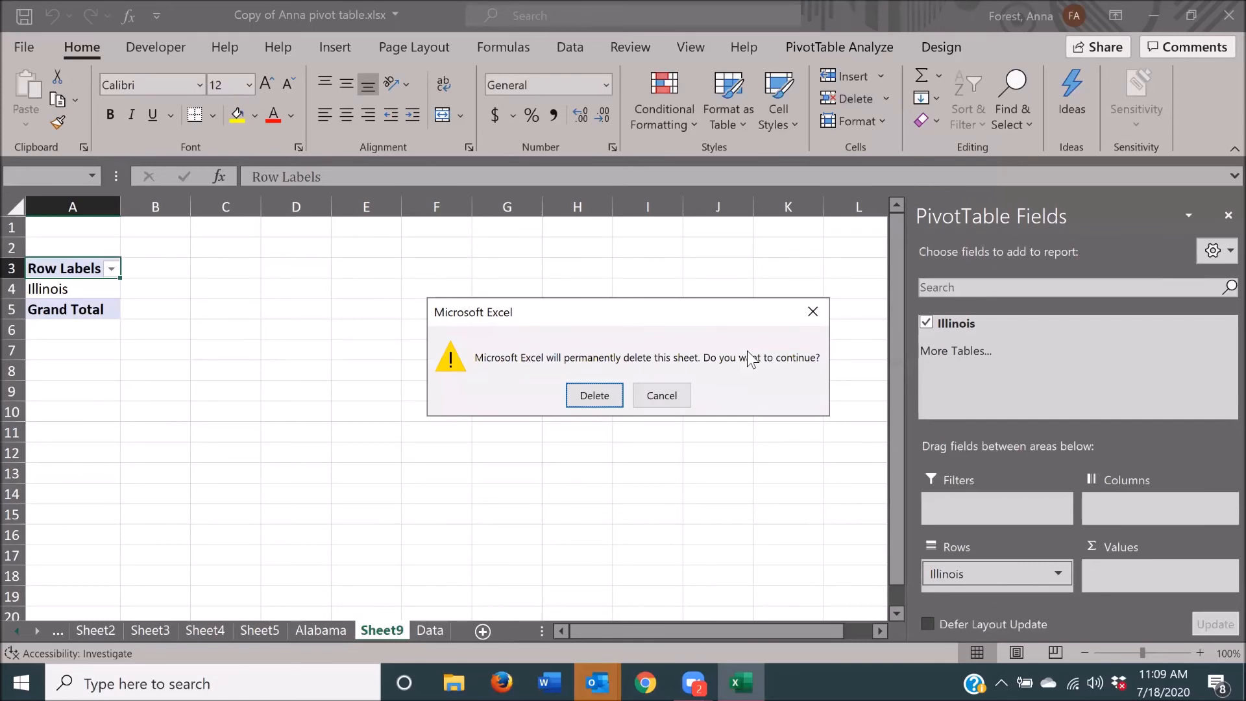
key("Return")
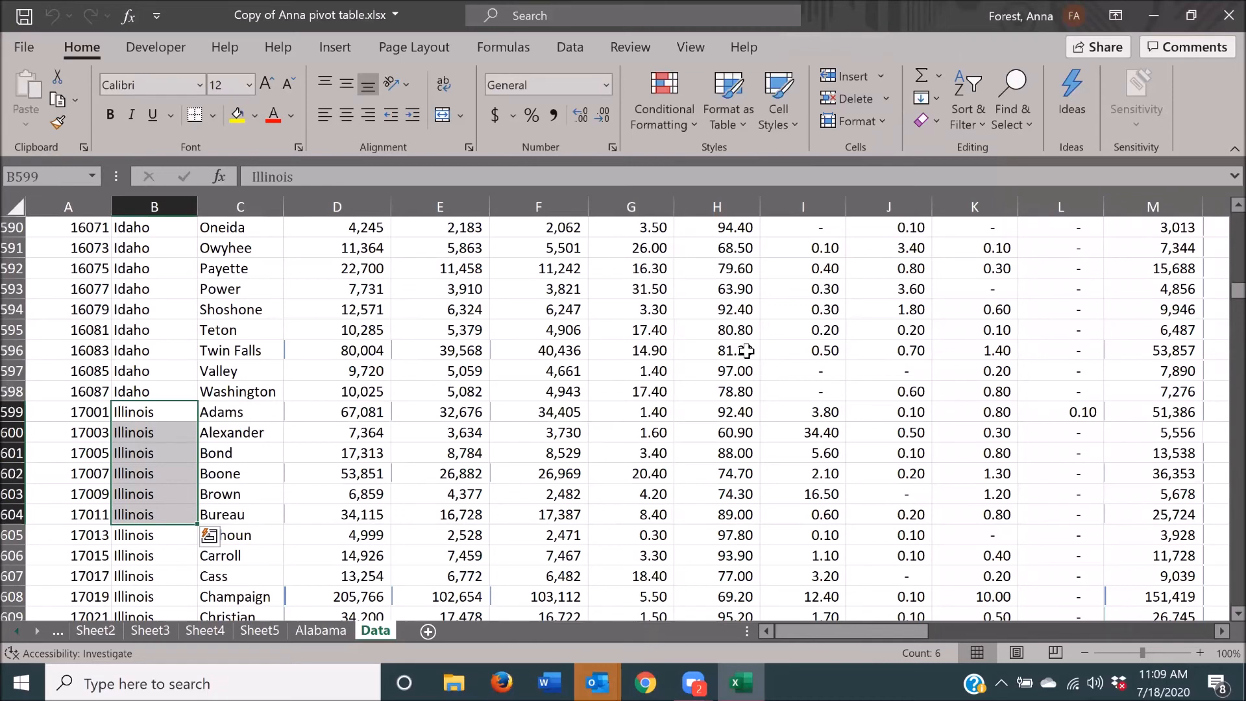
key("ctrl+q")
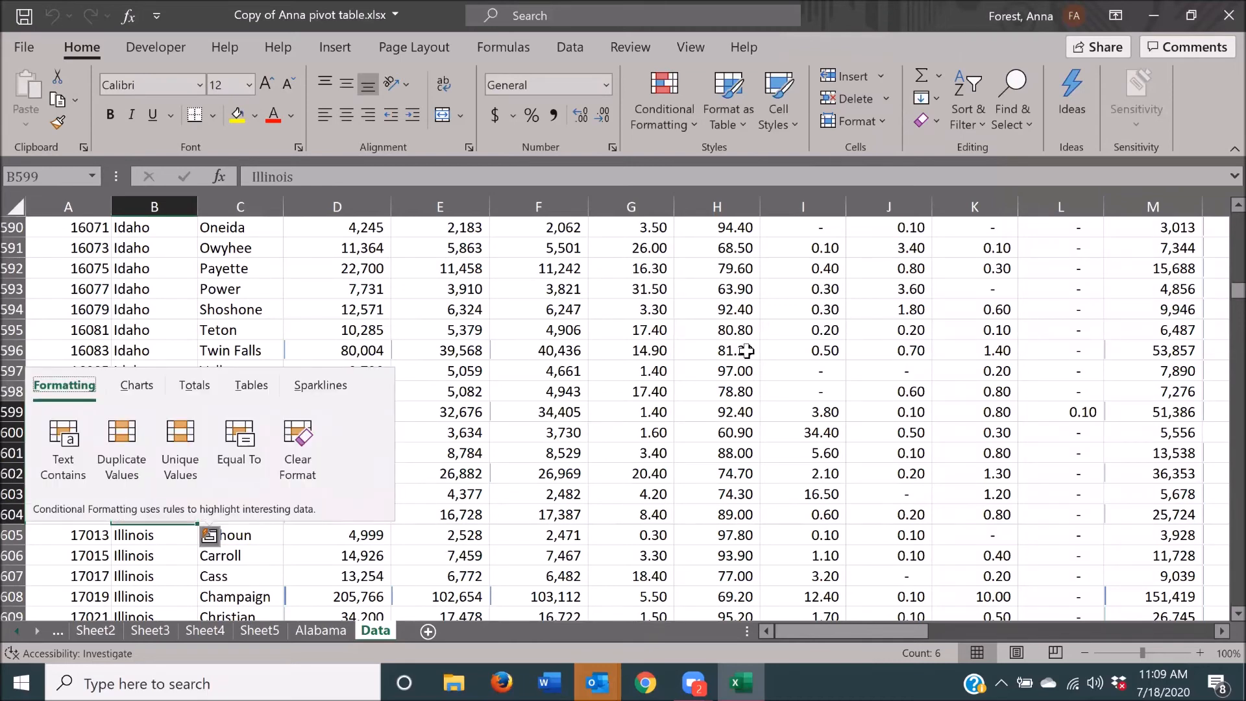
key("Escape")
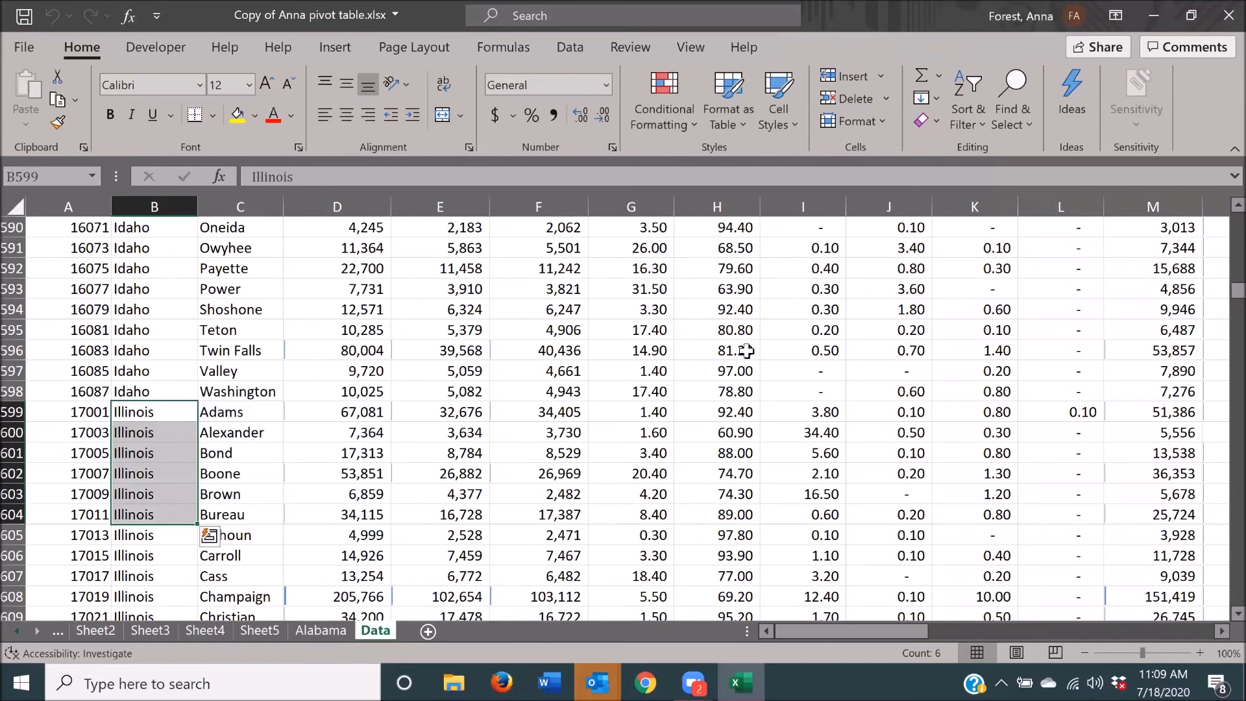
key("Up")
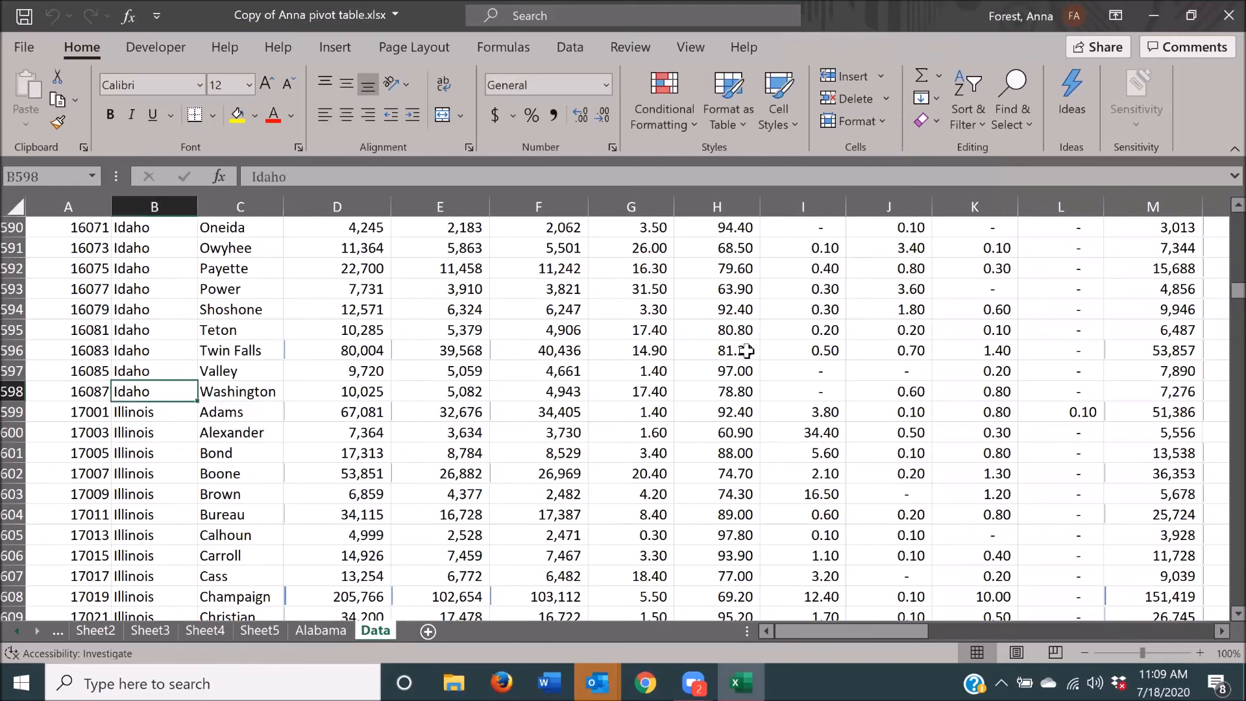
key("Left")
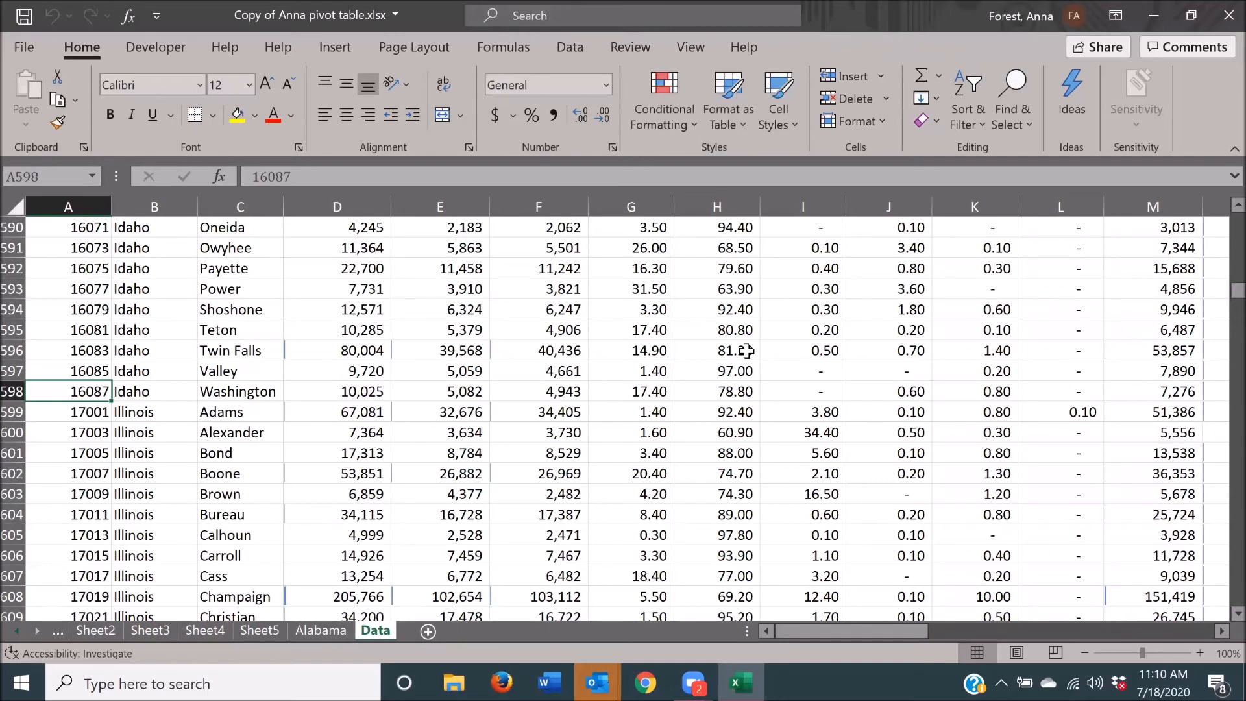
- Select the county records from row 598 up to row 4 on the Data sheet and hide those rows
key("ctrl+shift+Right")
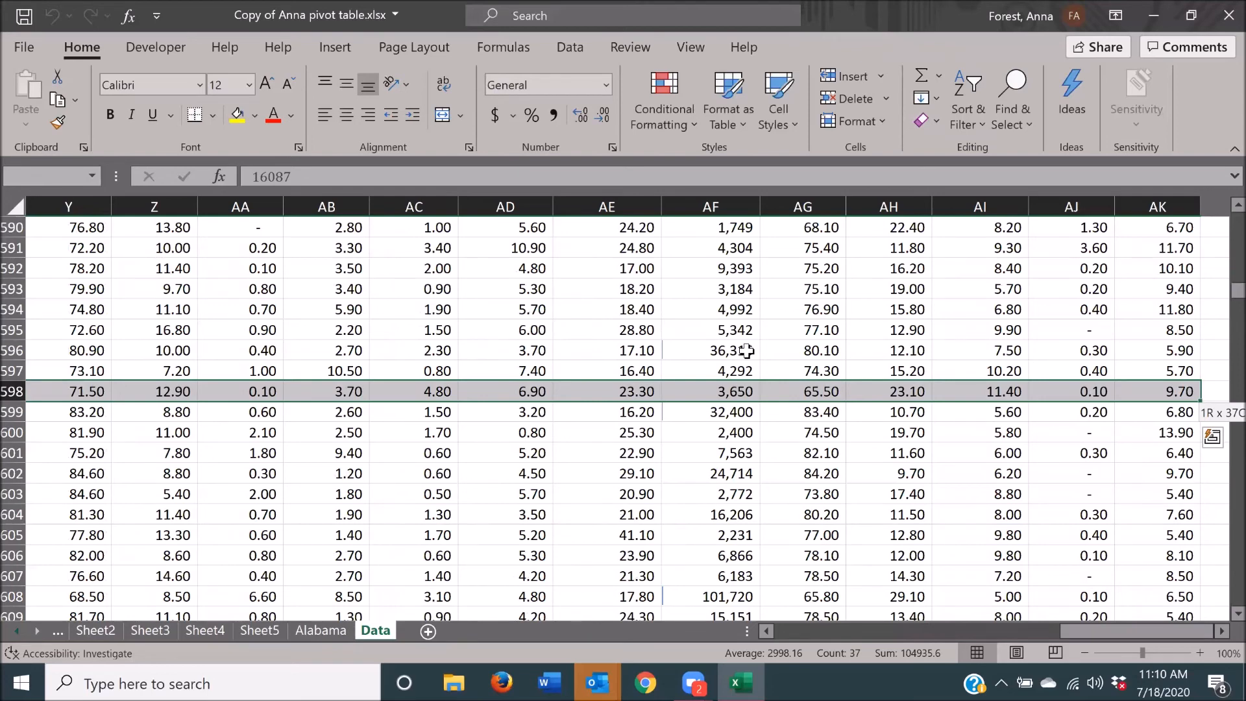
key("ctrl+shift+Up")
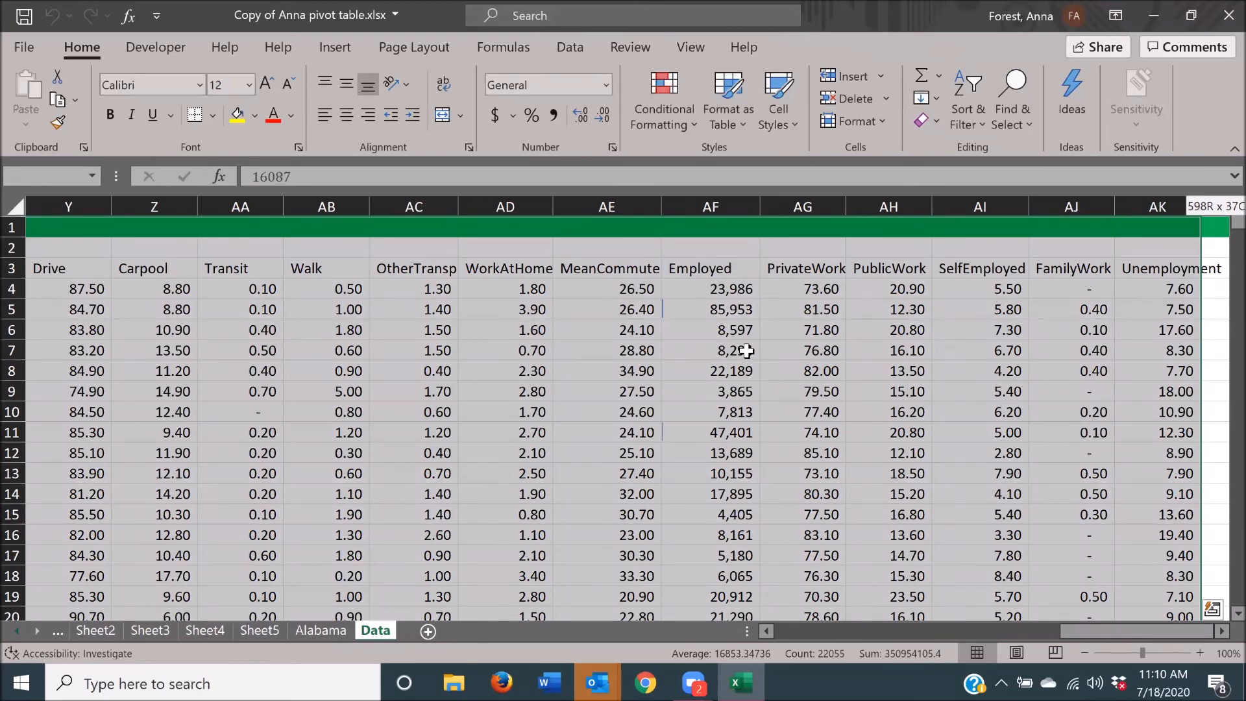
left_click_drag(747, 351, 746, 351)
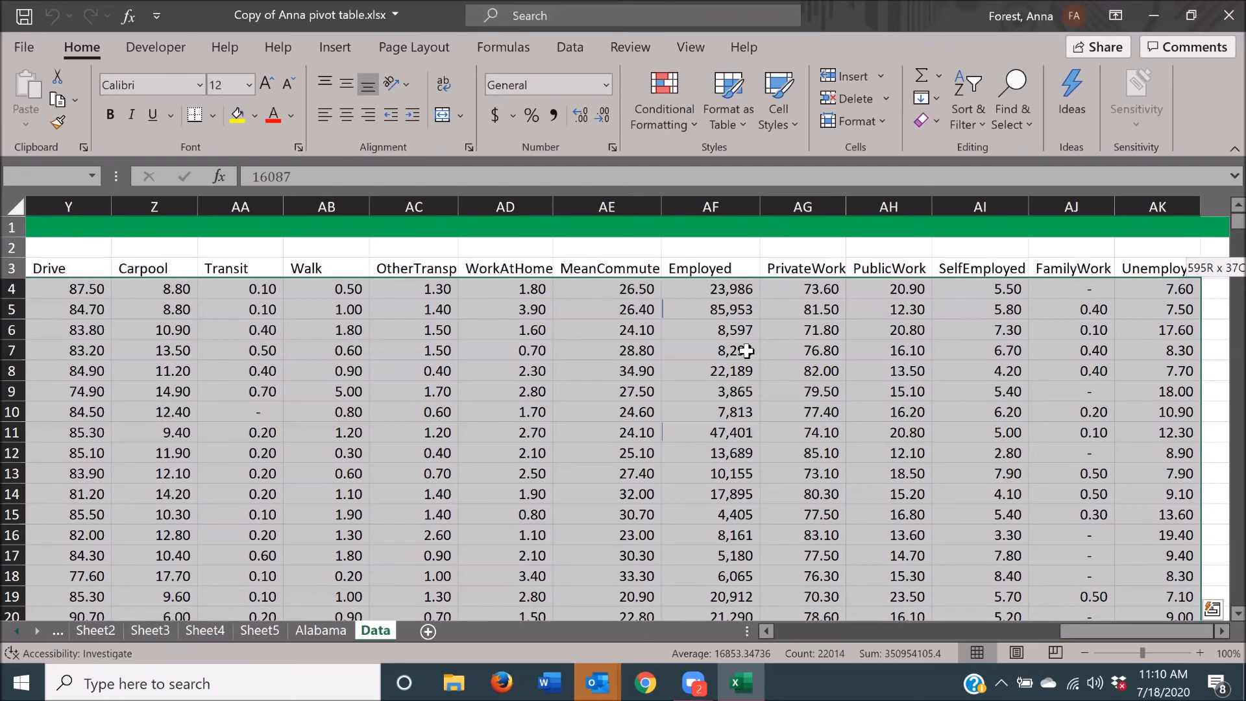
left_click_drag(747, 351, 747, 351)
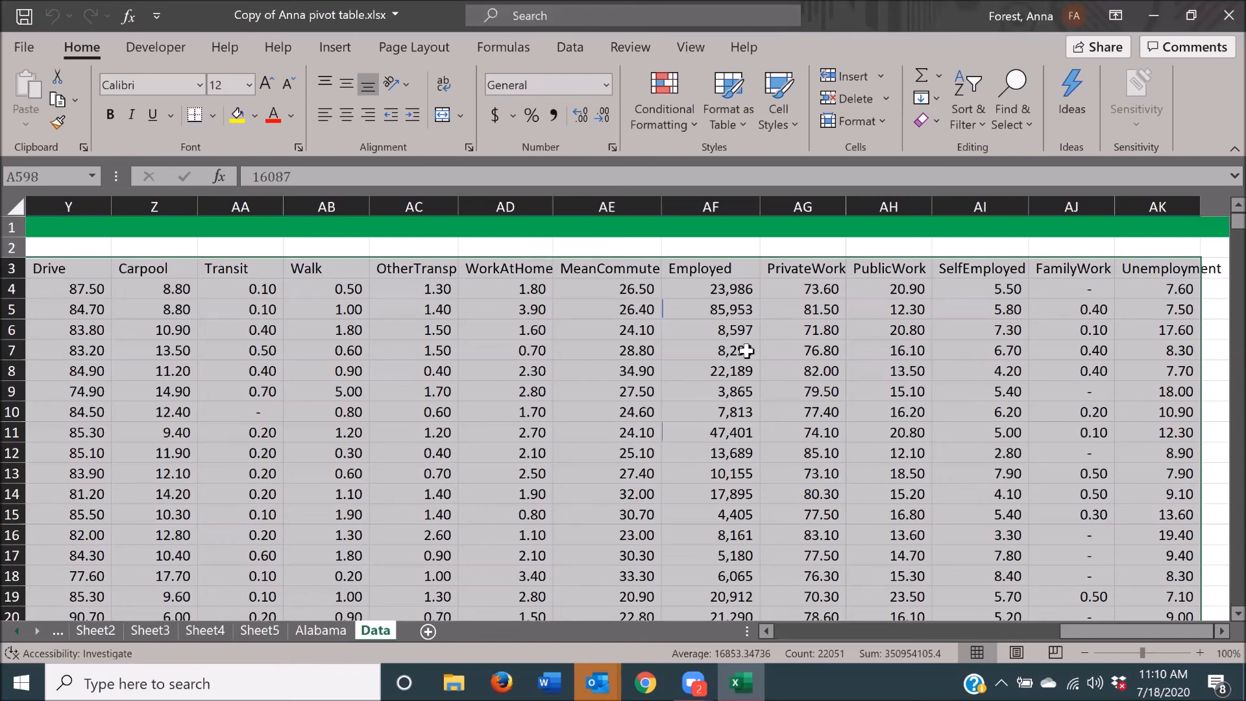
key("shift+Down")
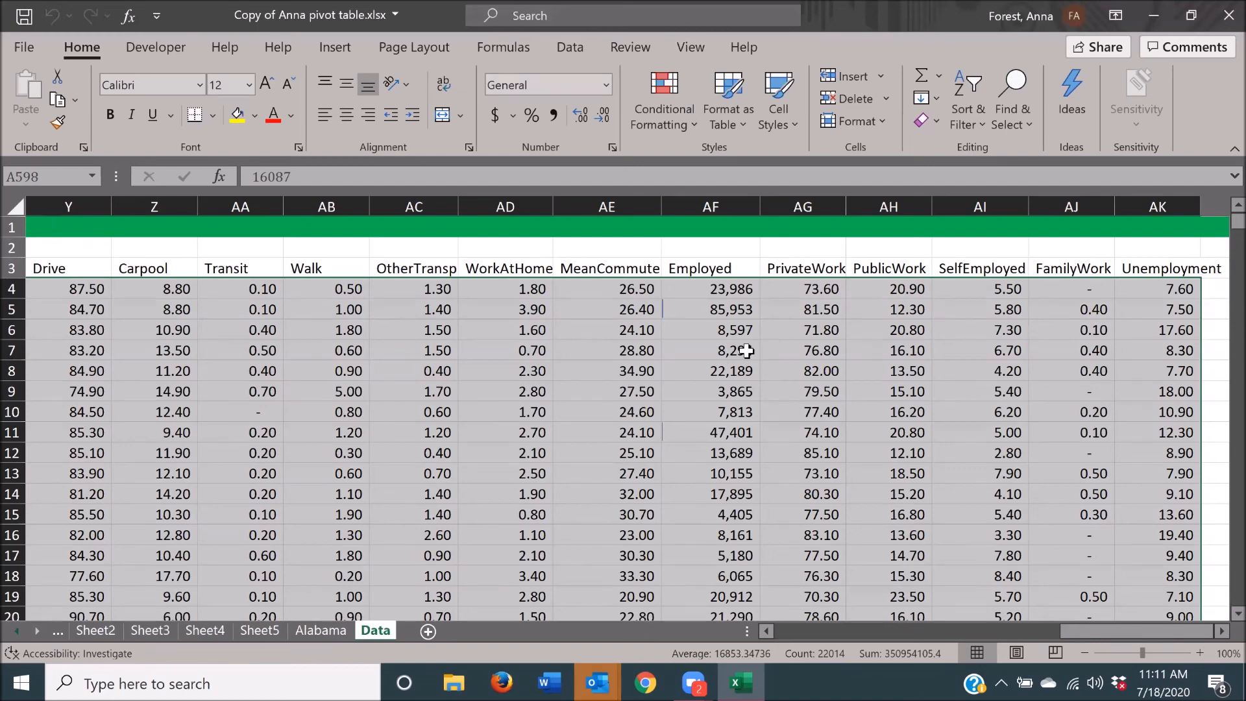
key("Down")
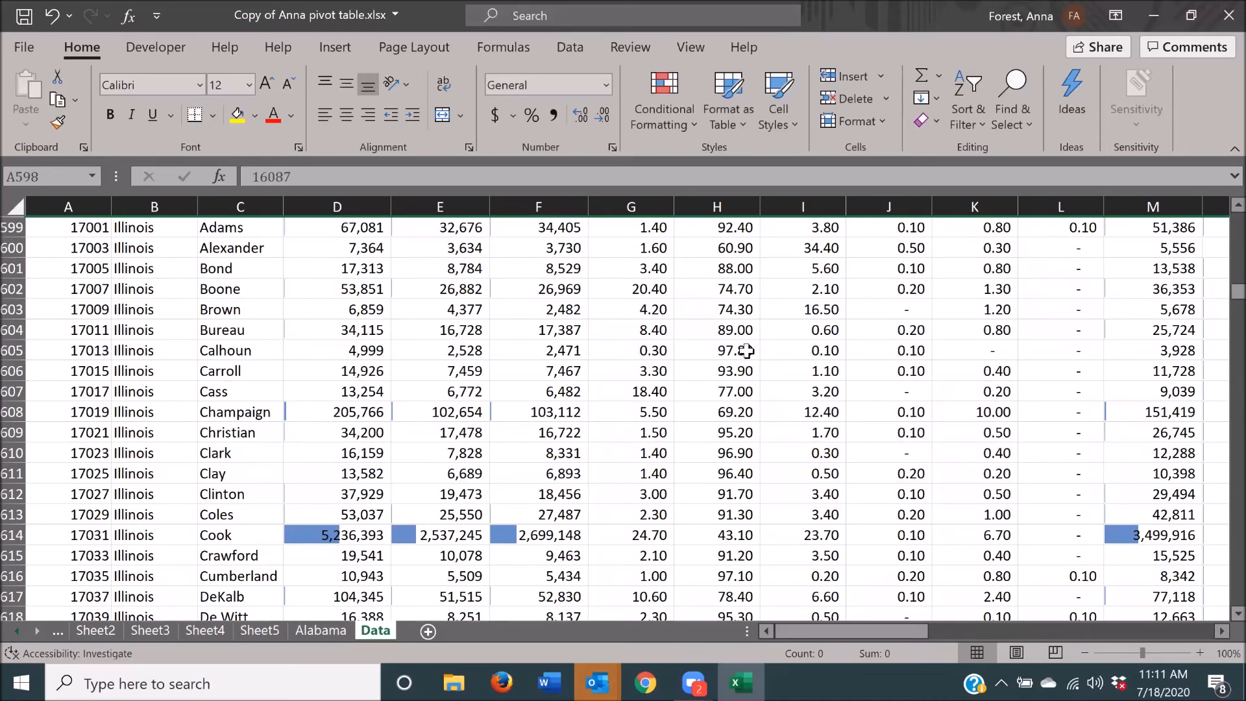
- Select the range B3:AK608, from the State header through the Champaign county row in every column
key("ctrl+Home")
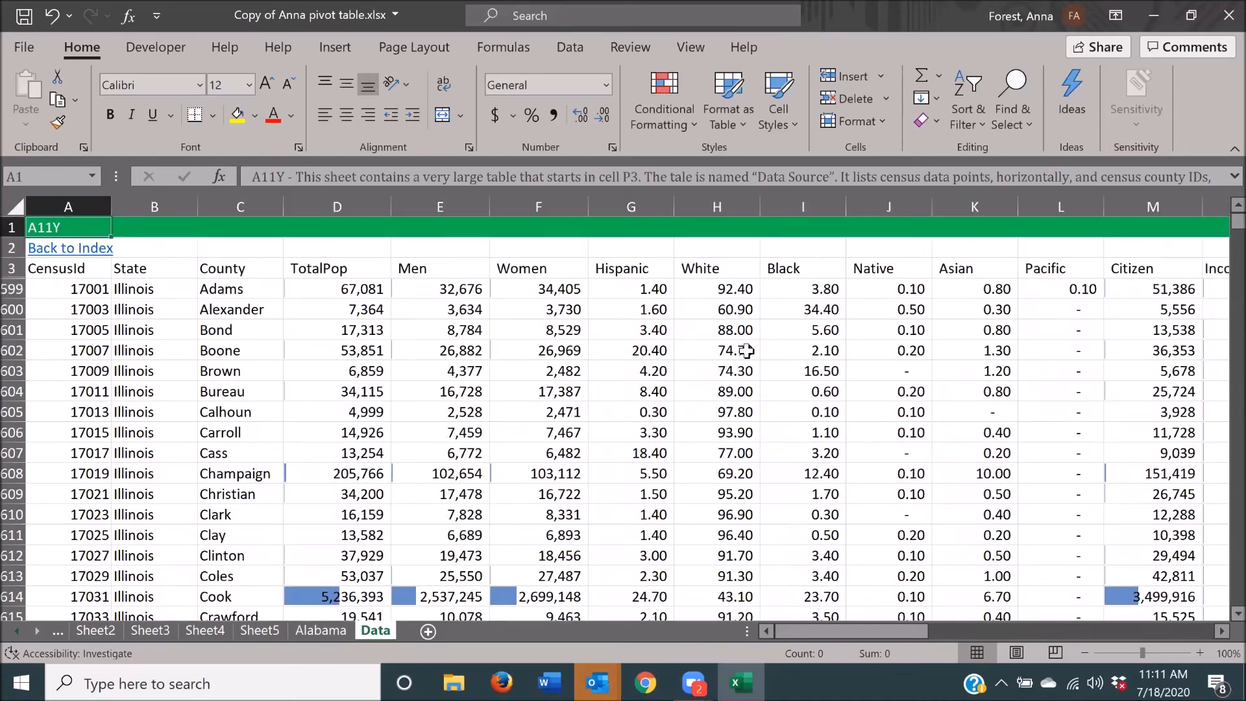
key("Down")
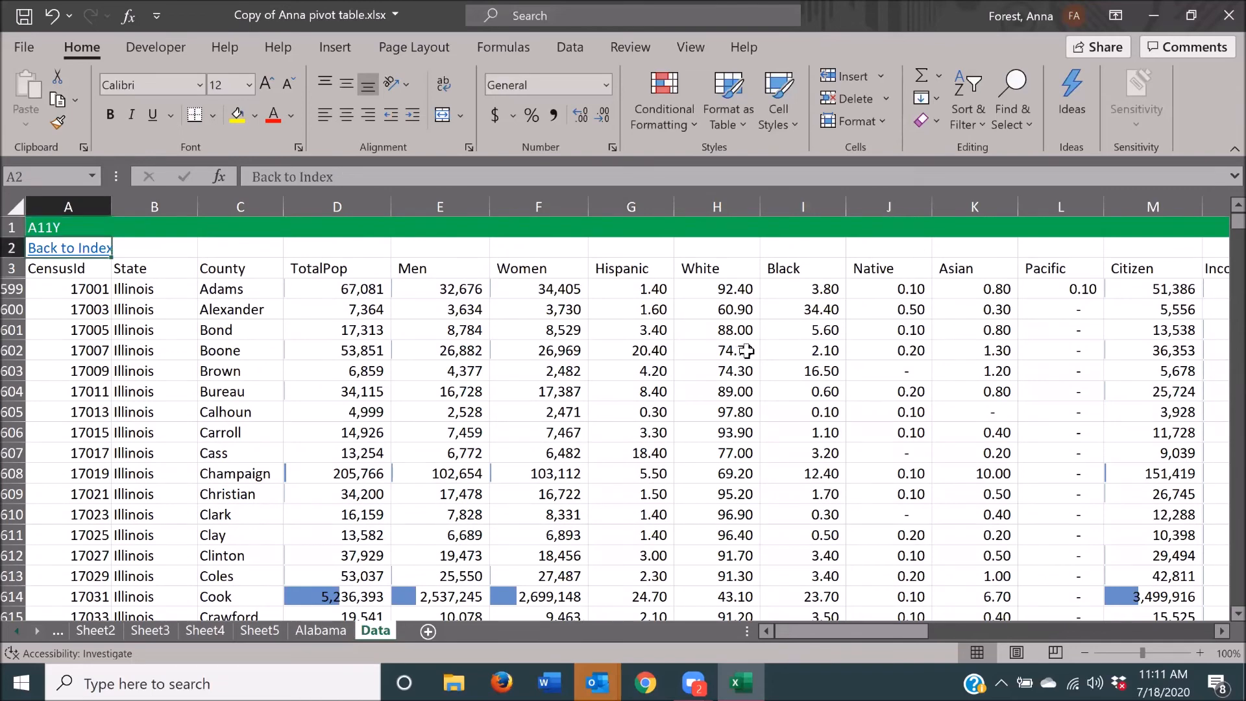
key("Down")
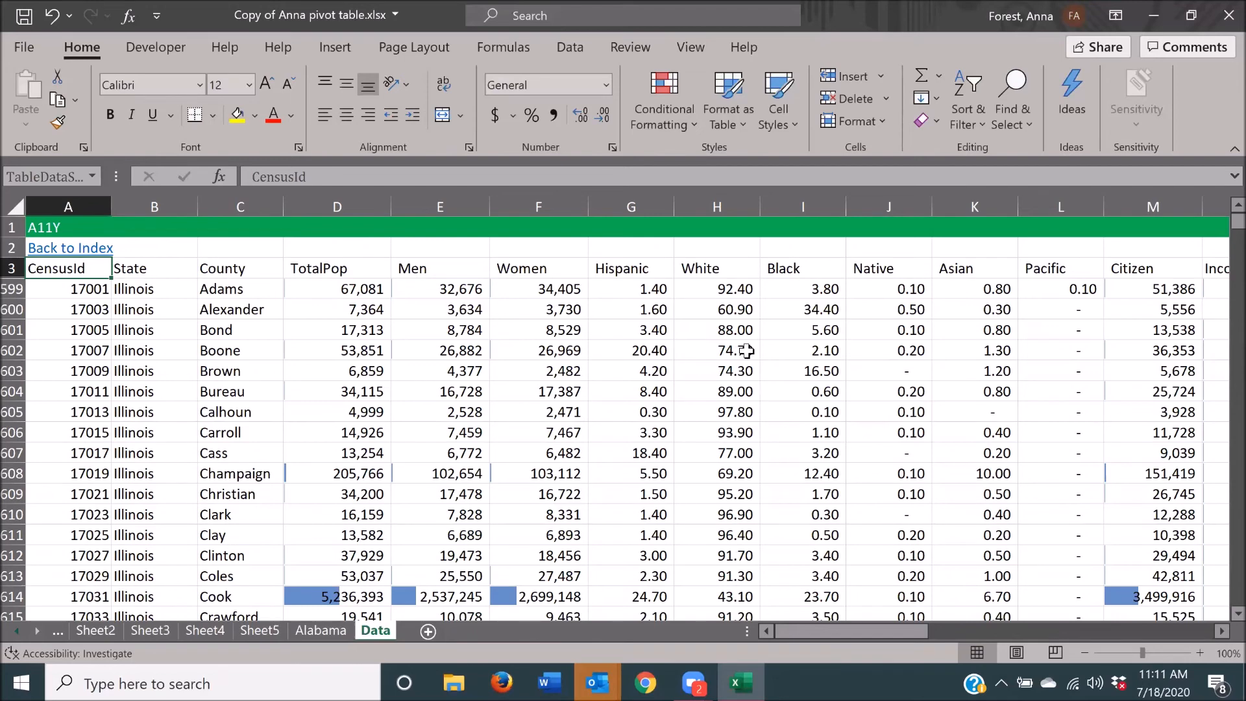
key("Down")
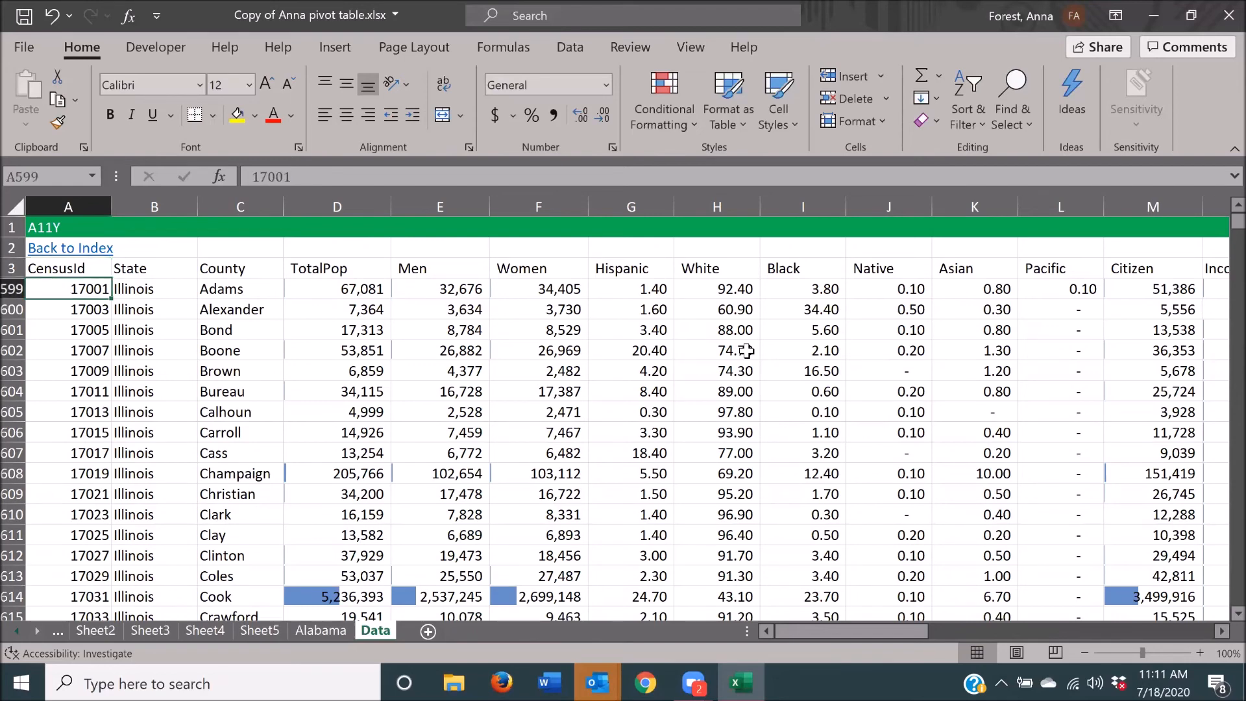
key("Right")
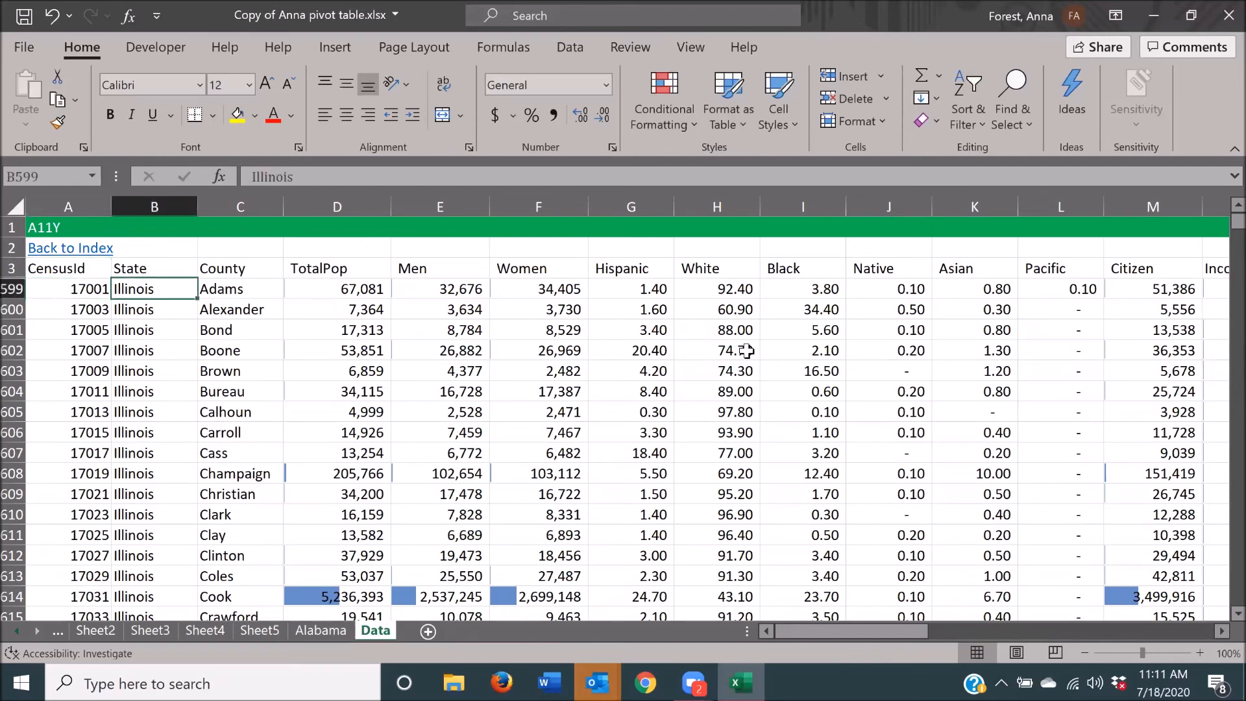
key("Up")
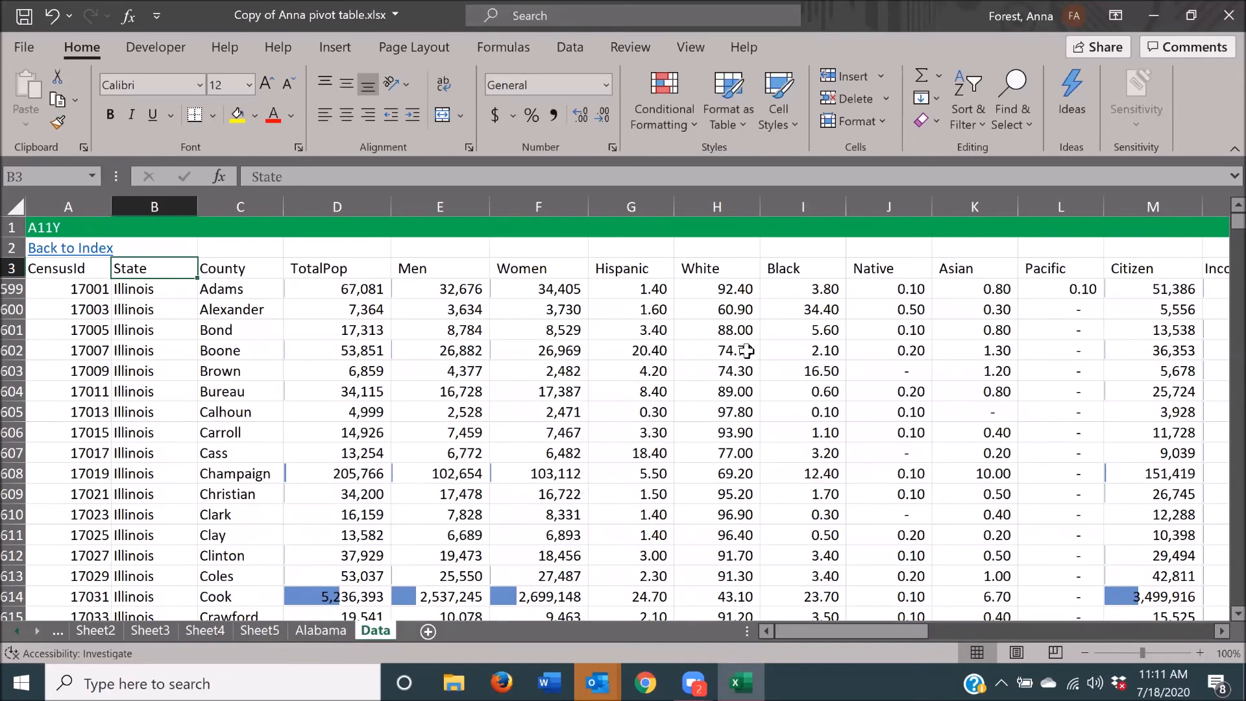
key("ctrl+shift+Right")
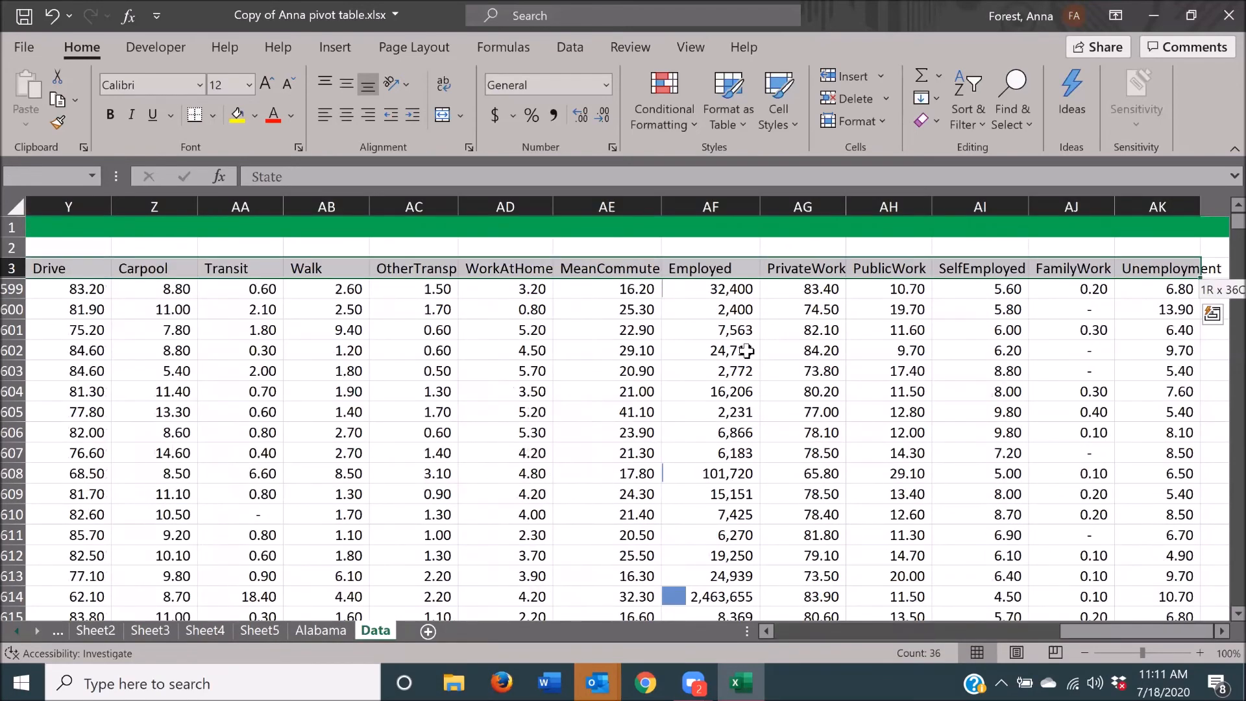
key("shift+Down")
key("shift+Down")
key("shift+Down")
key("shift+Down")
key("shift+Down")
key("shift+Down")
key("shift+Down")
key("shift+Down")
key("shift+Down")
key("shift+Down")
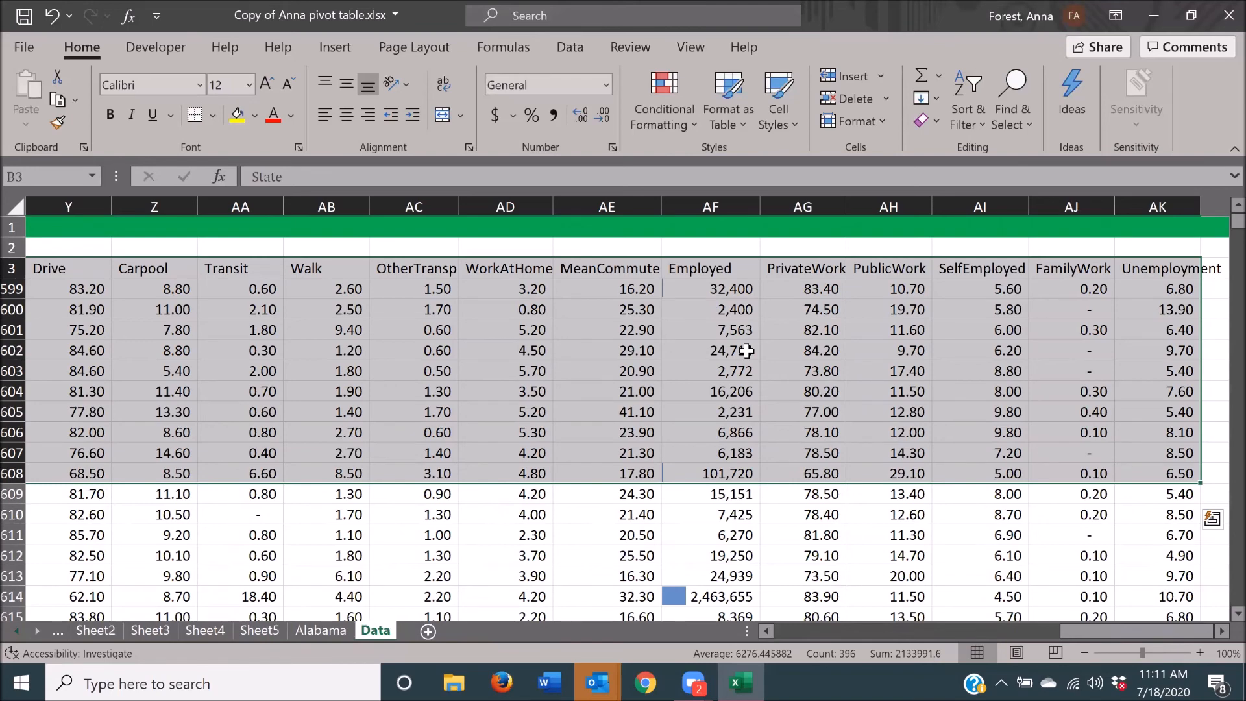
- Create a pivot table from the selected Data range on a new worksheet
key("alt+n")
key("v")
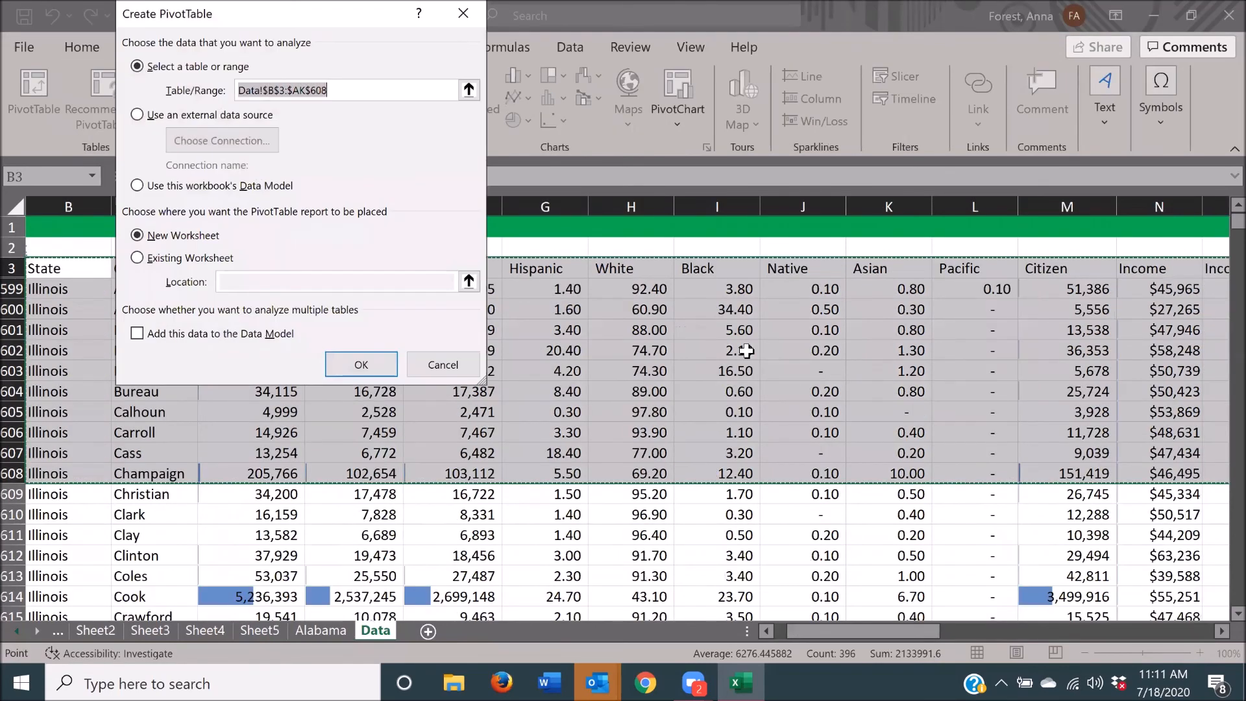
key("Return")
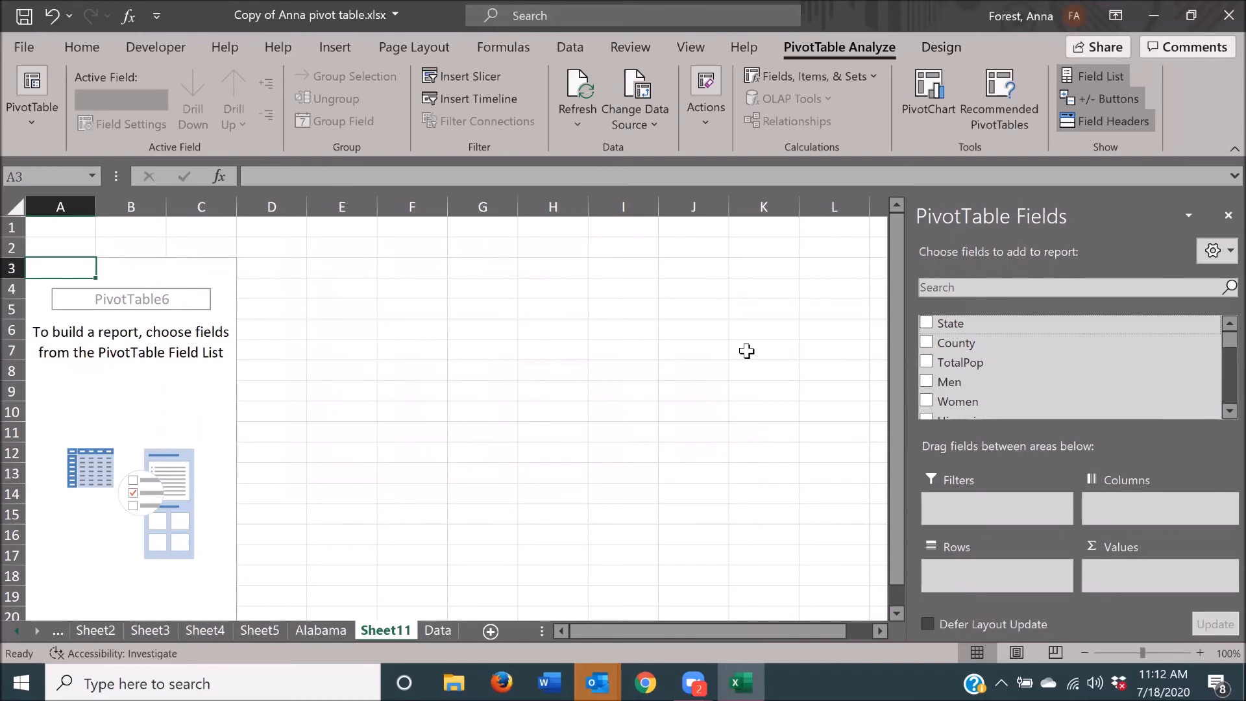
- Add the State, County, TotalPop, Men and Women fields to the pivot table and close the field list
key("space")
key("Down")
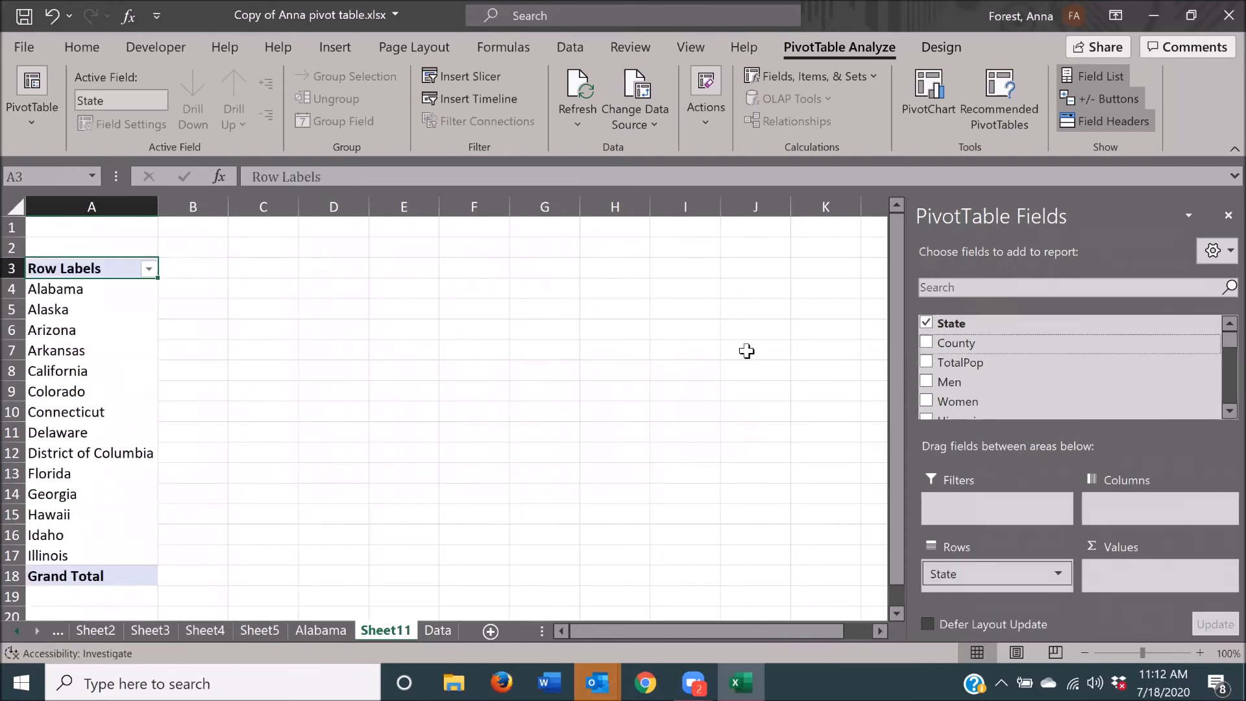
key("space")
key("Down")
key("space")
key("Down")
key("space")
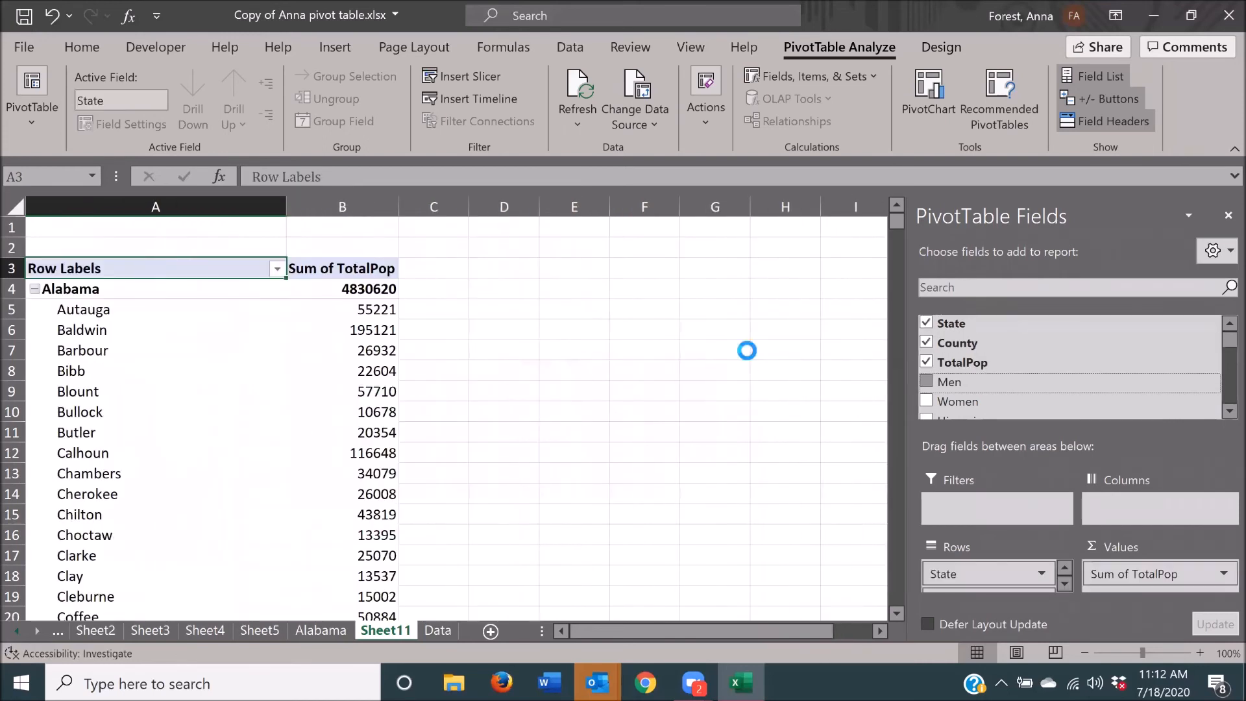
key("Down")
key("space")
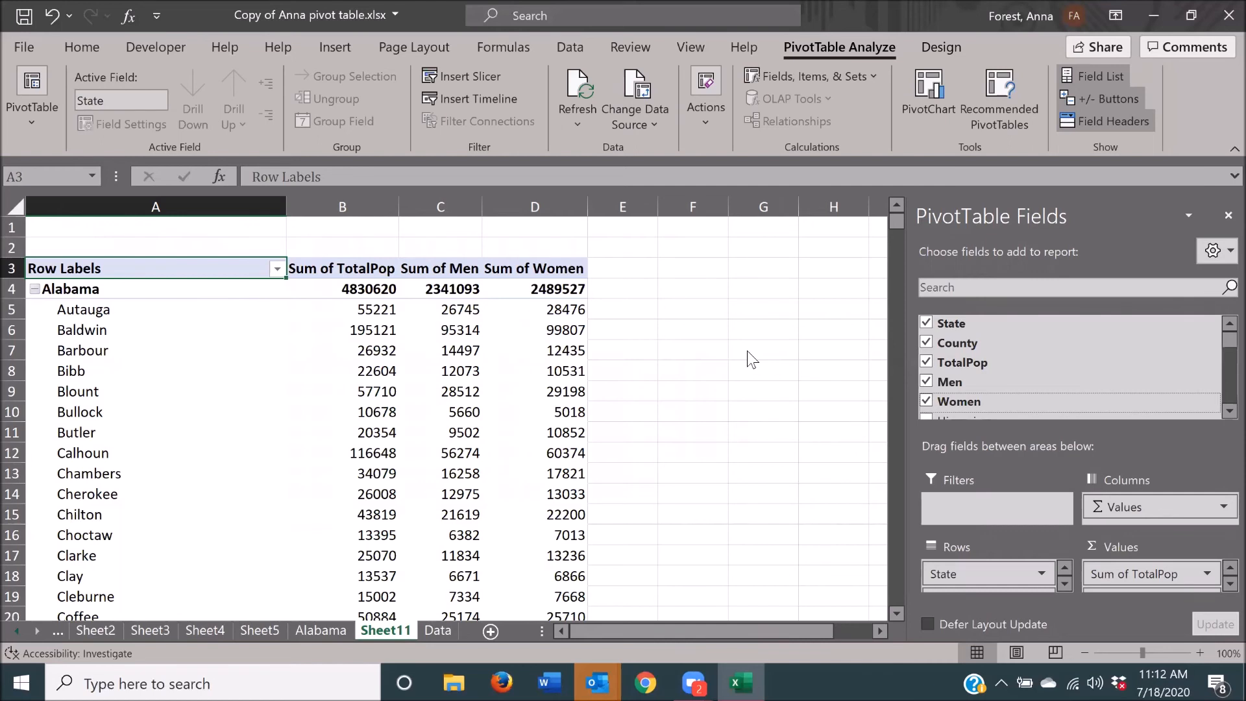
key("ctrl+space")
key("c")
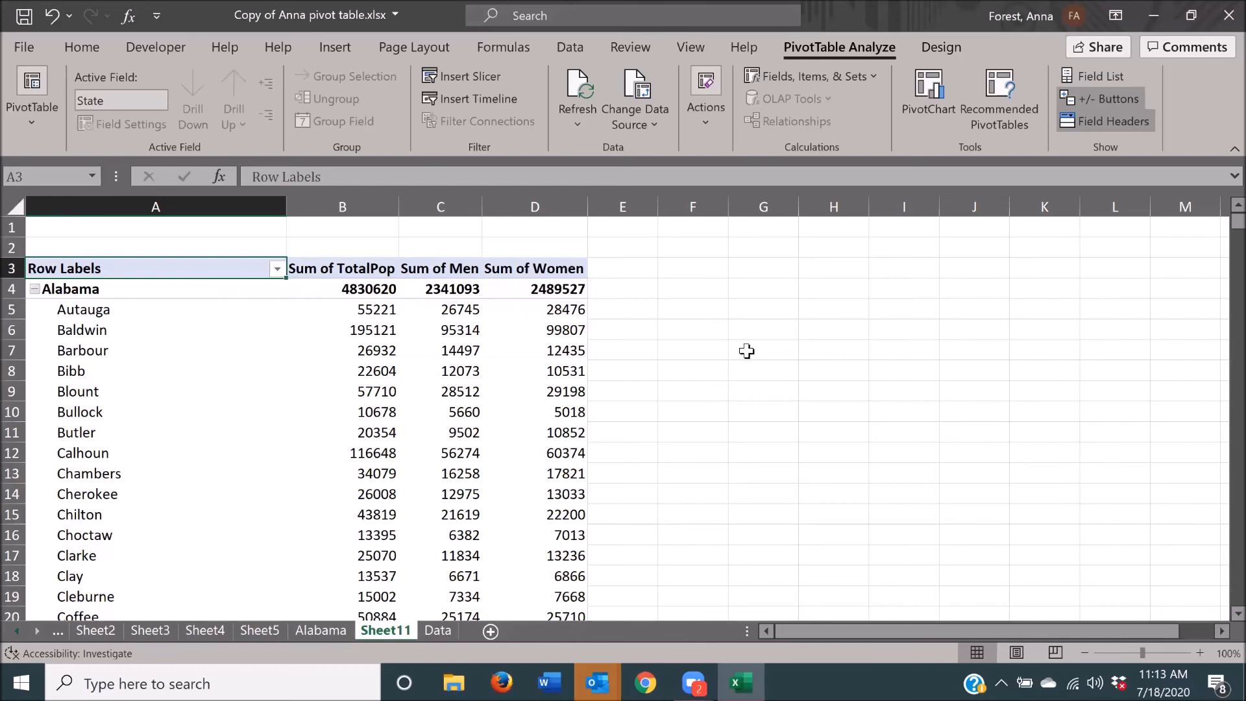
- Examine the first pivot table rows, from the column headings through the Alabama total and its first counties
key("ctrl+Home")
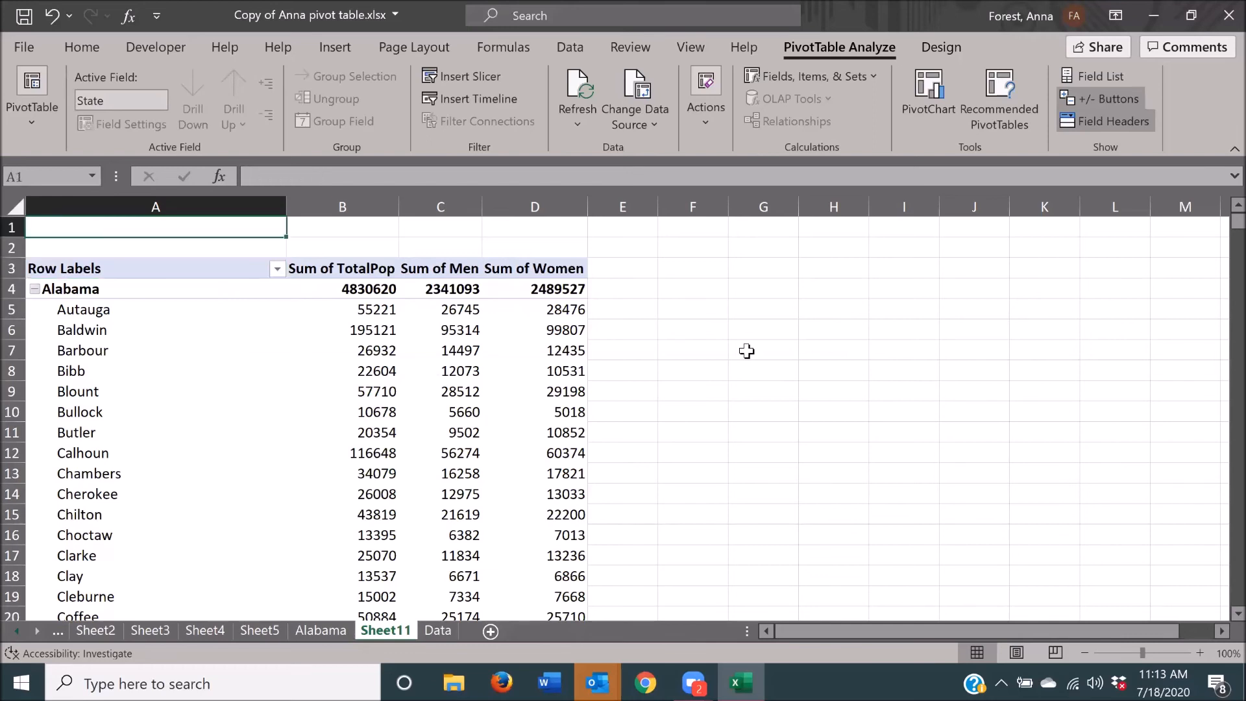
key("Down")
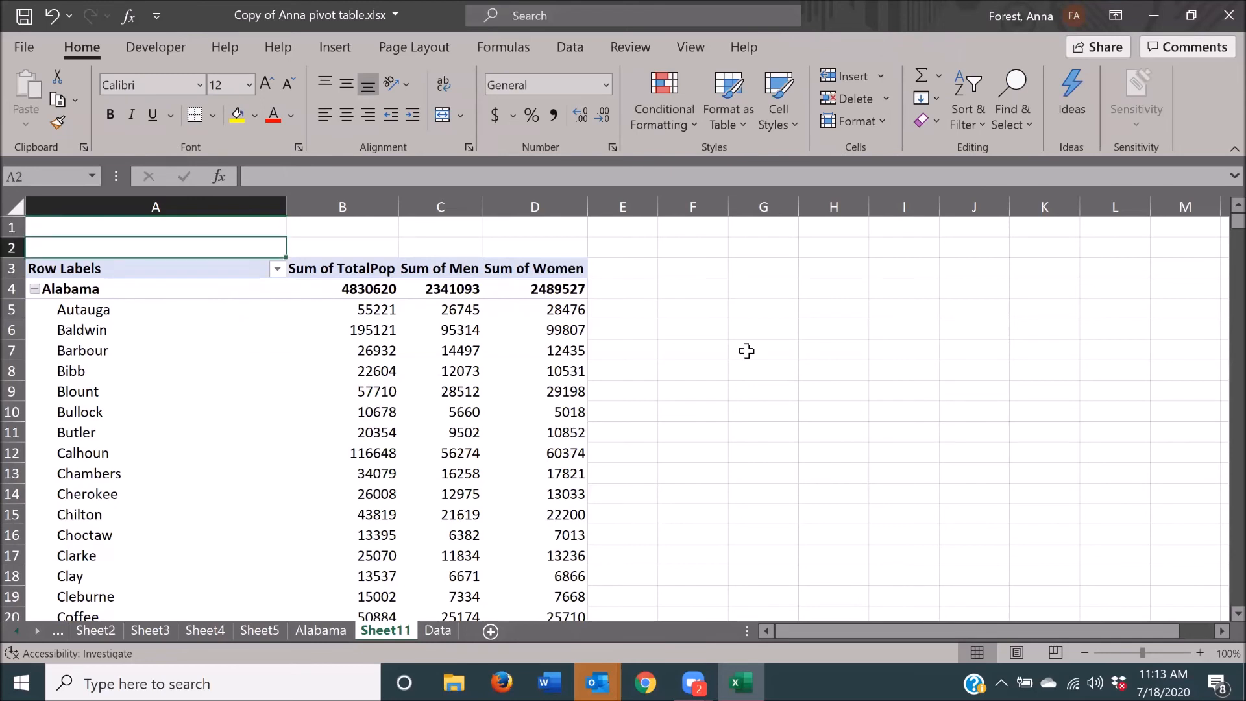
key("Down")
key("Down")
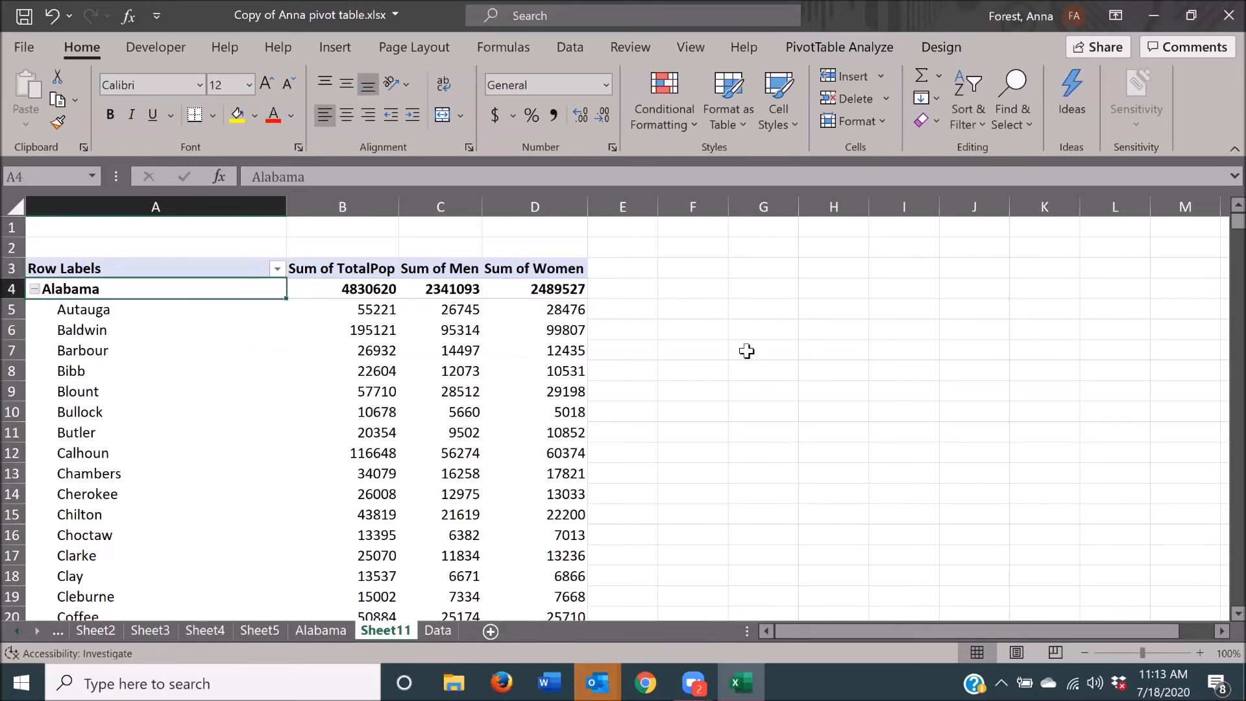
key("Right")
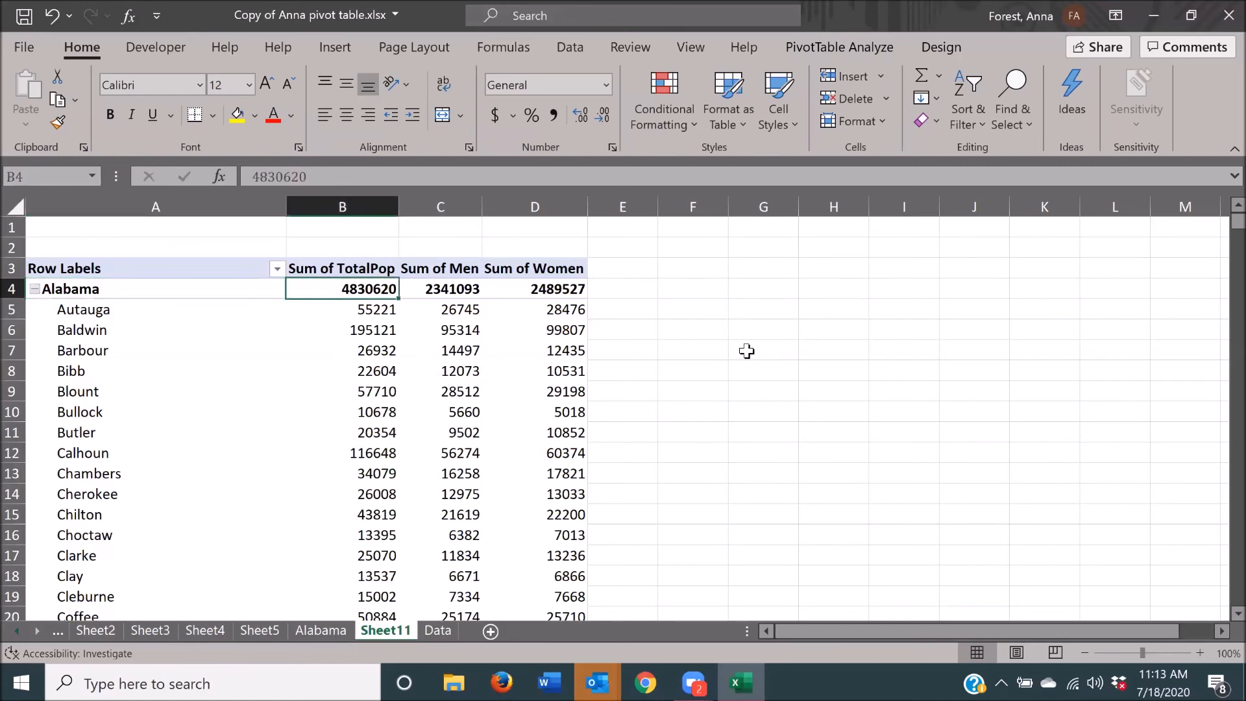
key("Left")
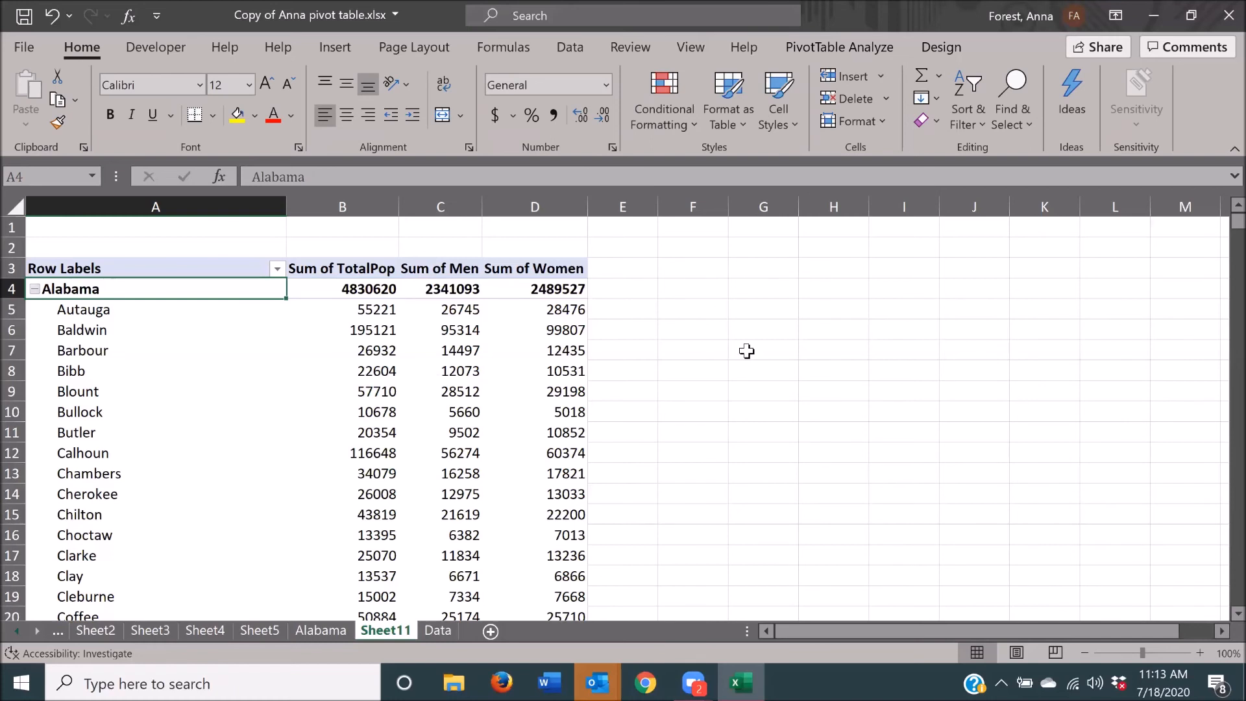
key("Down")
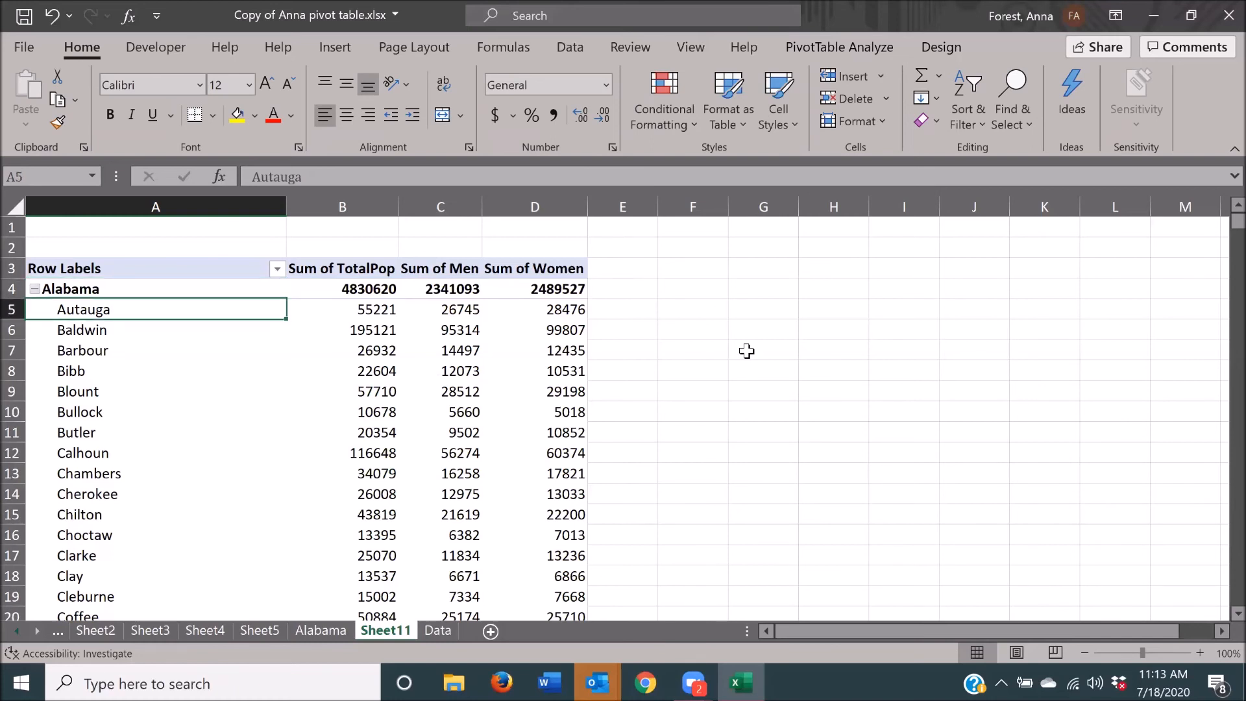
key("Down")
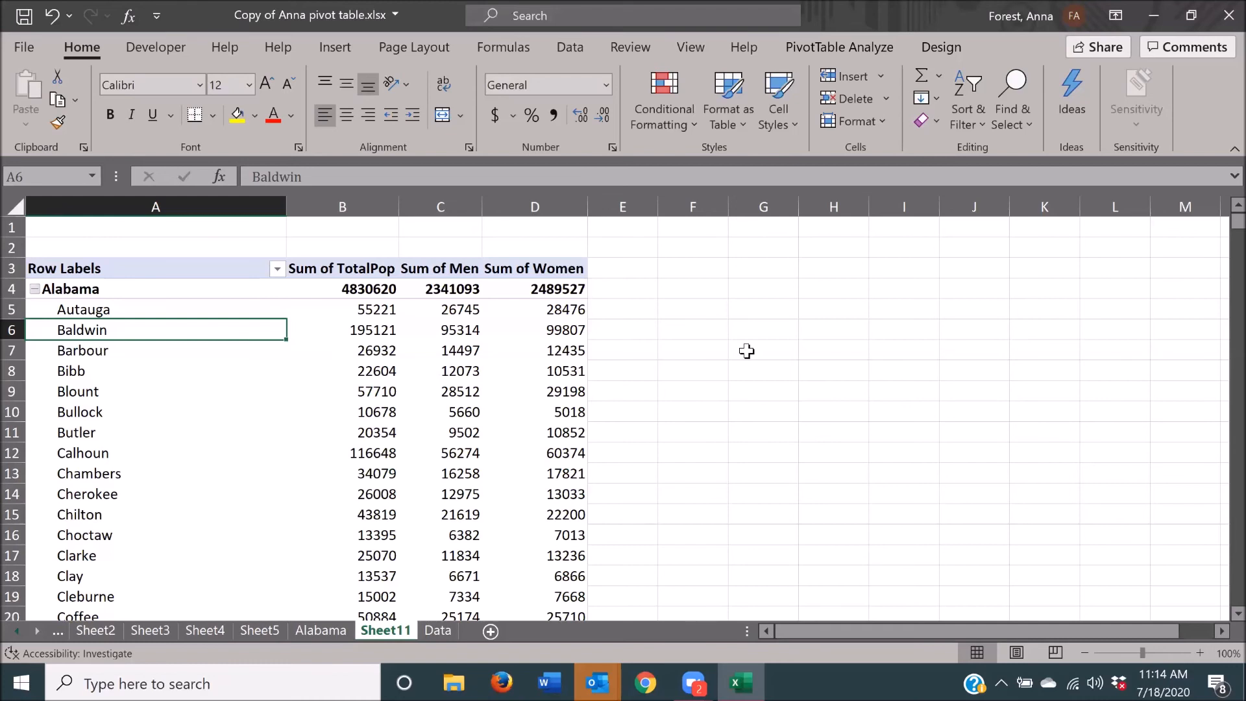
- Review the end of the pivot table, from the grand total up through the counties to the Illinois group
key("ctrl+End")
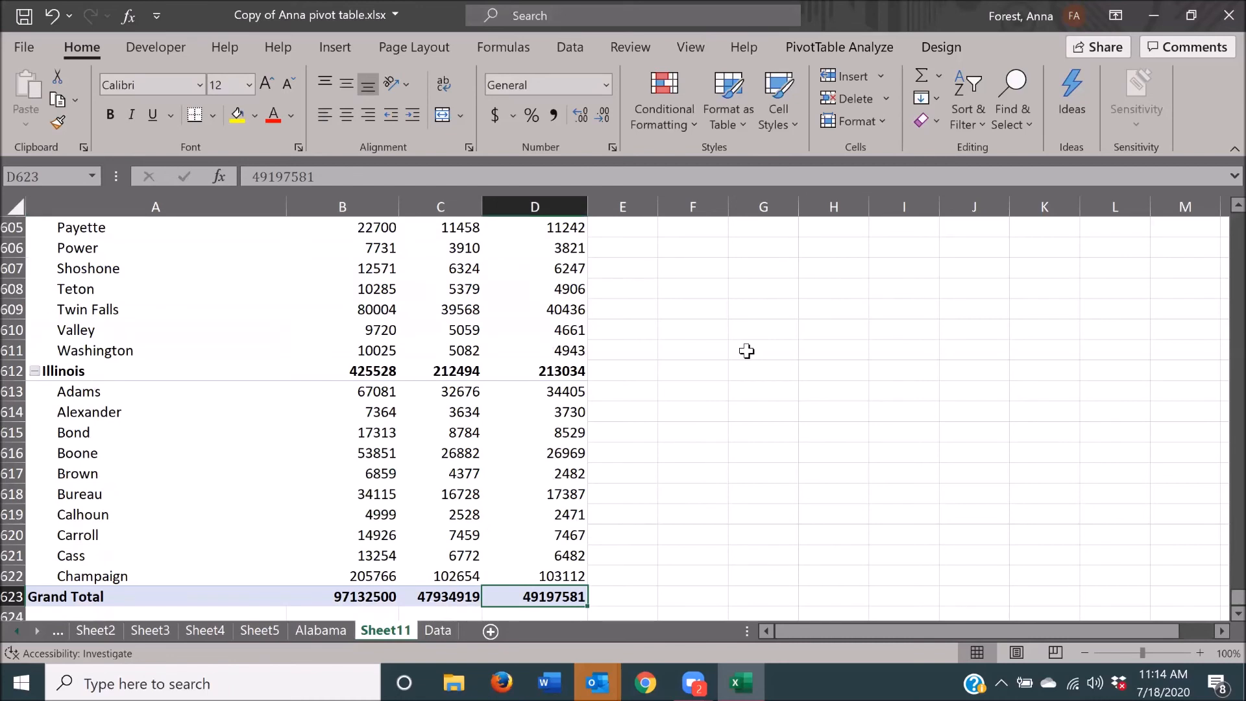
key("Up")
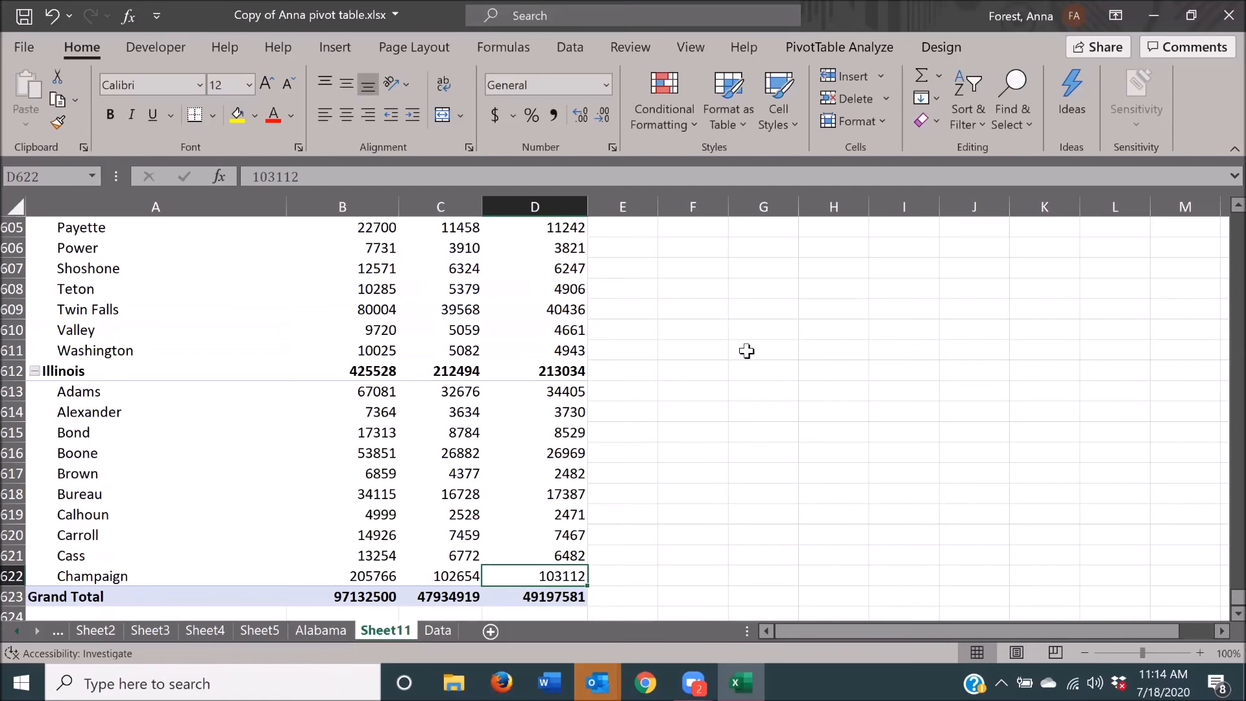
key("Home")
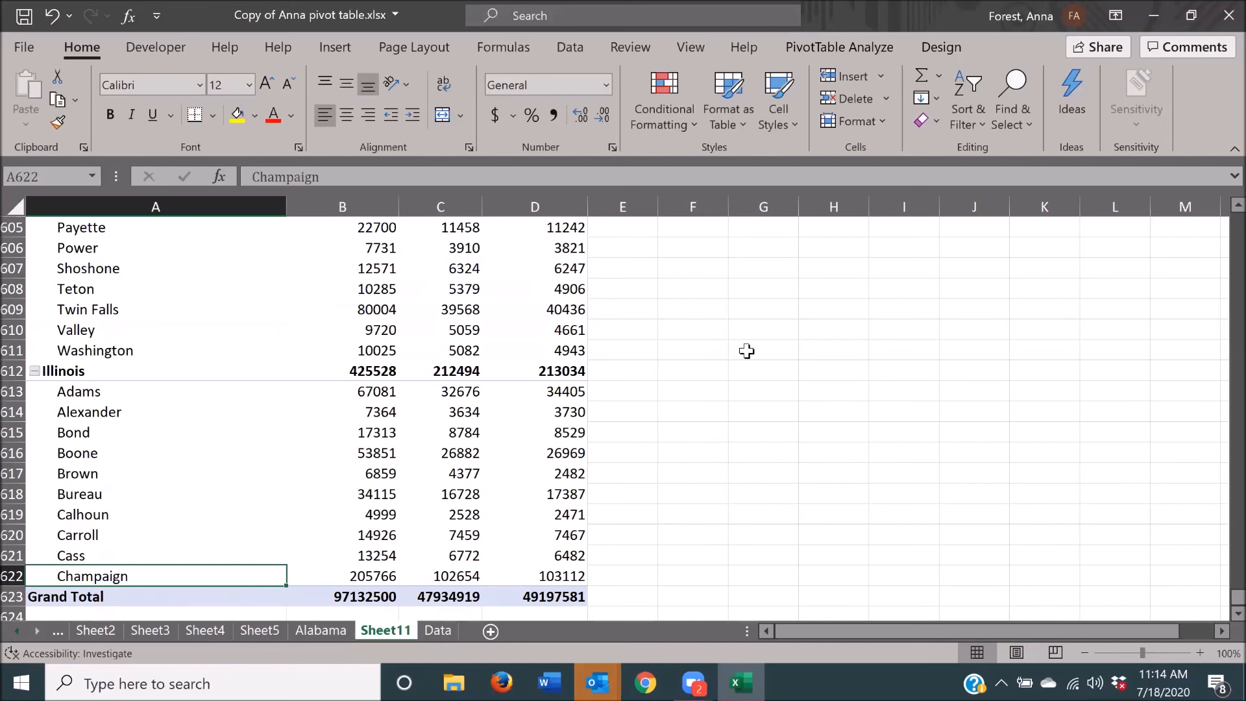
key("Up")
key("Up")
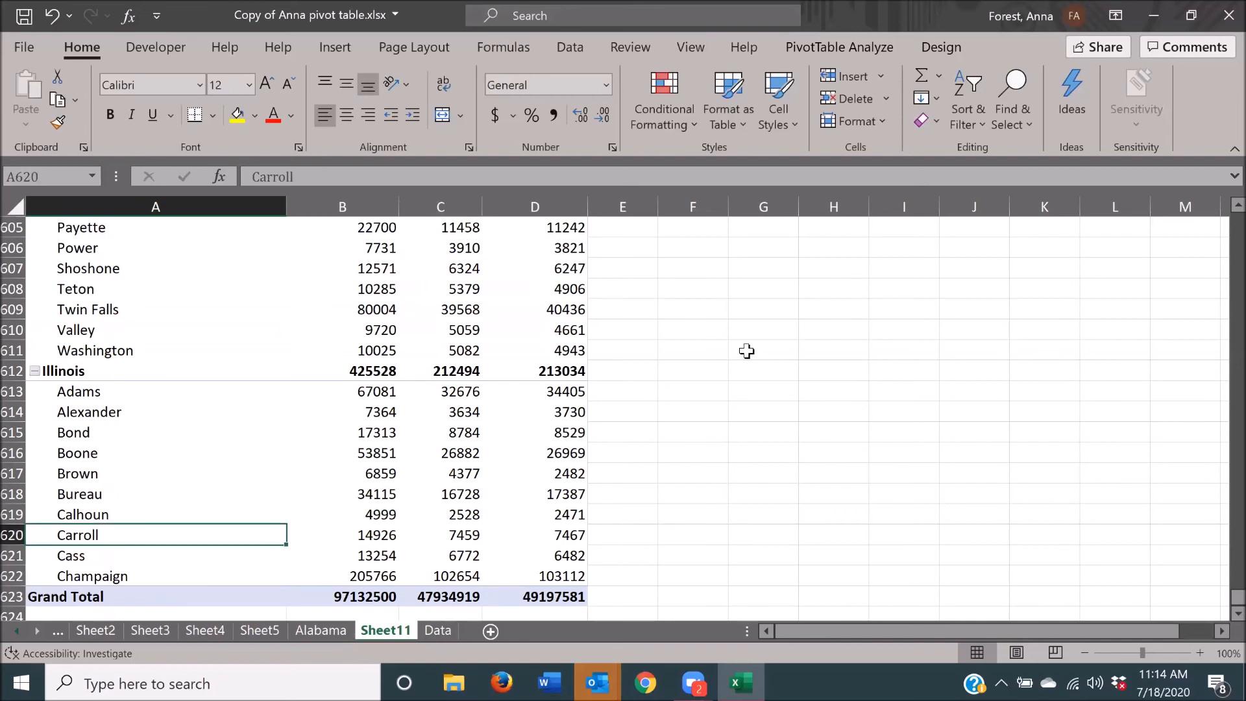
key("Up")
key("Up")
key("Up")
key("Up")
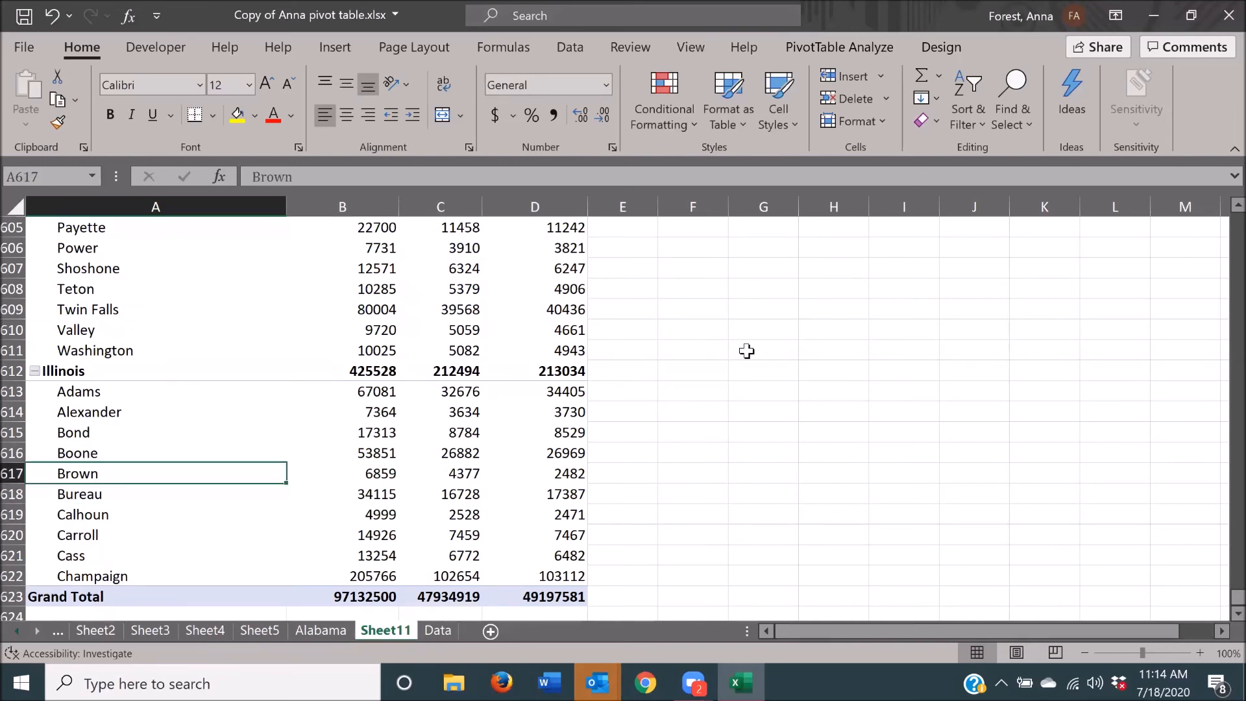
key("Up")
key("Up")
key("Up")
key("Up")
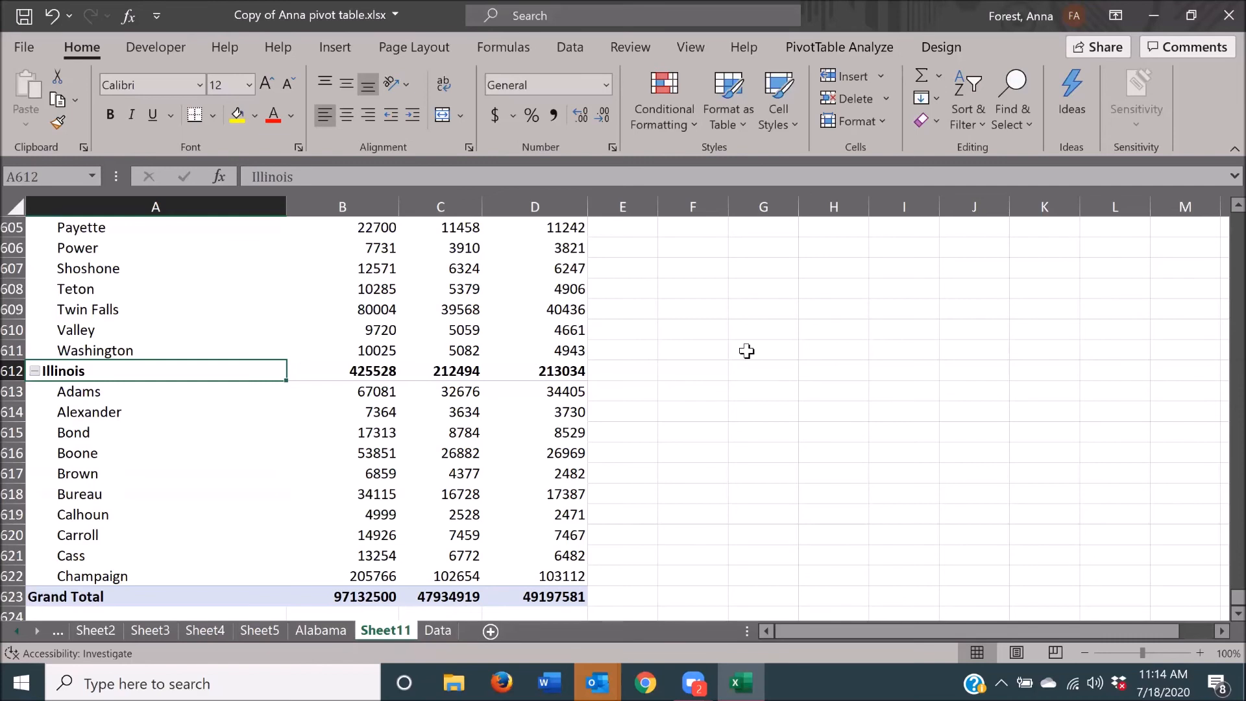
- Delete the pivot table cells from the Alabama group through Idaho's Washington county, A4:D611, keeping the header row and the Illinois group
key("Up")
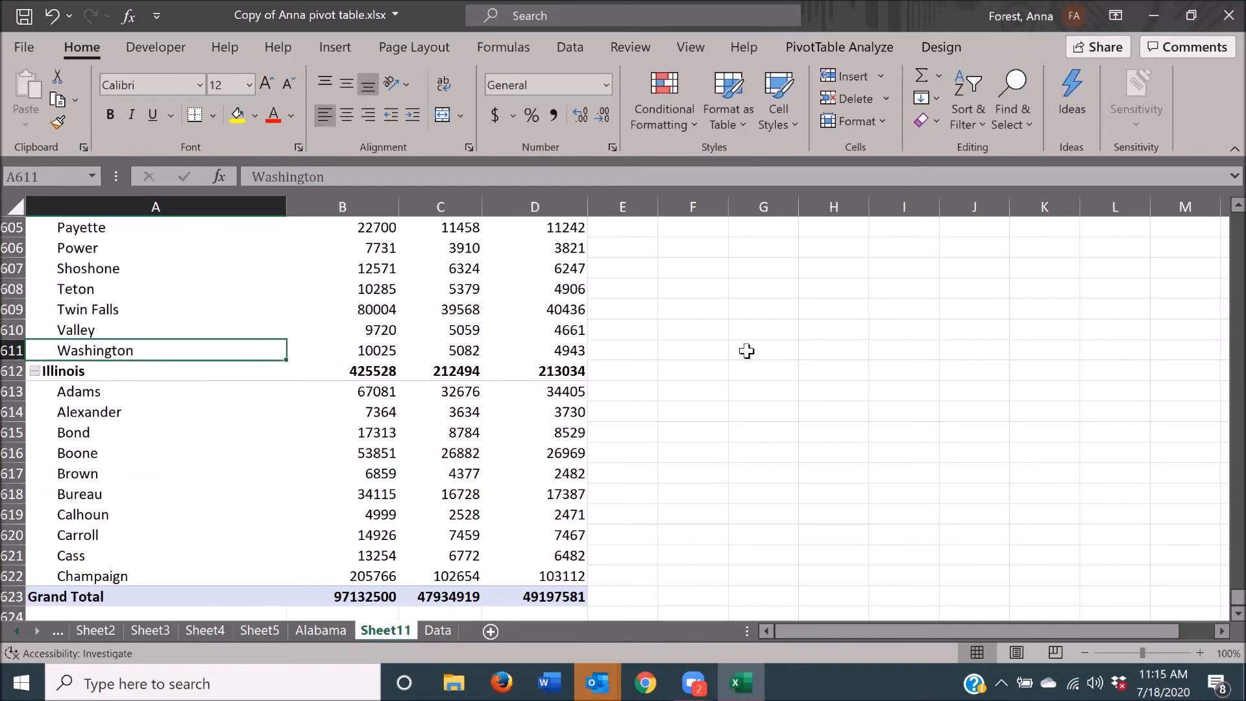
key("ctrl+shift+Right")
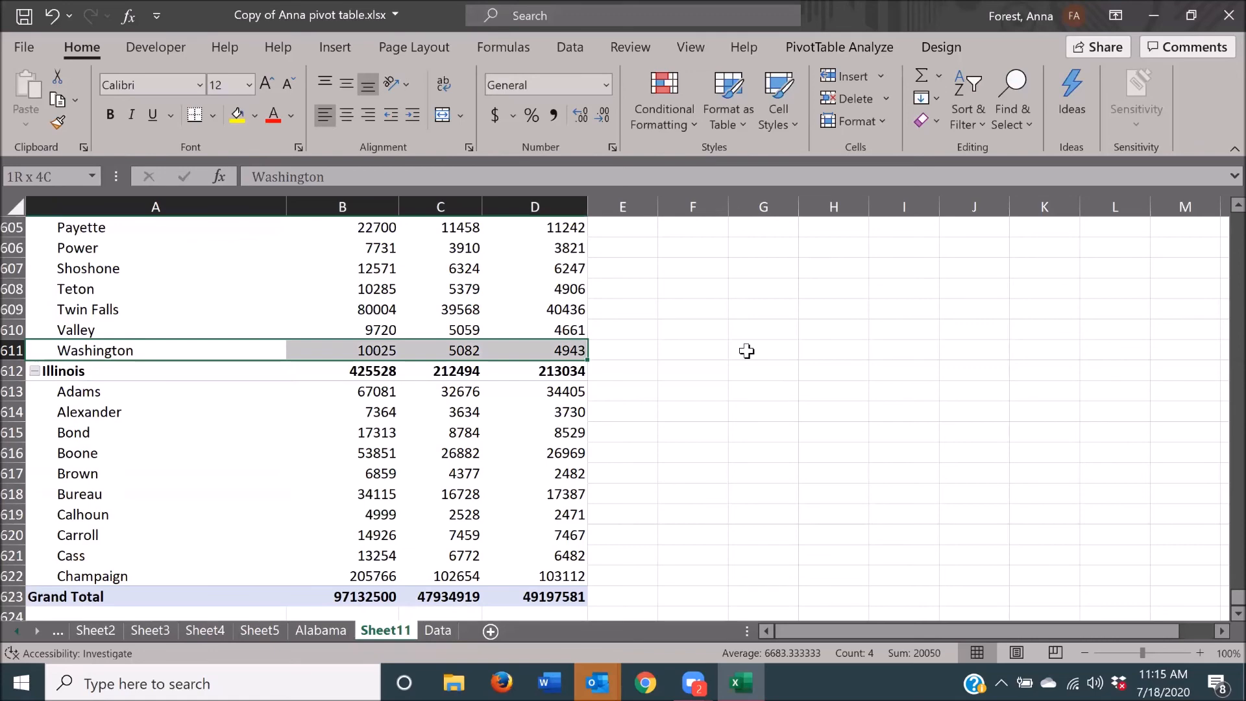
key("ctrl+shift+Up")
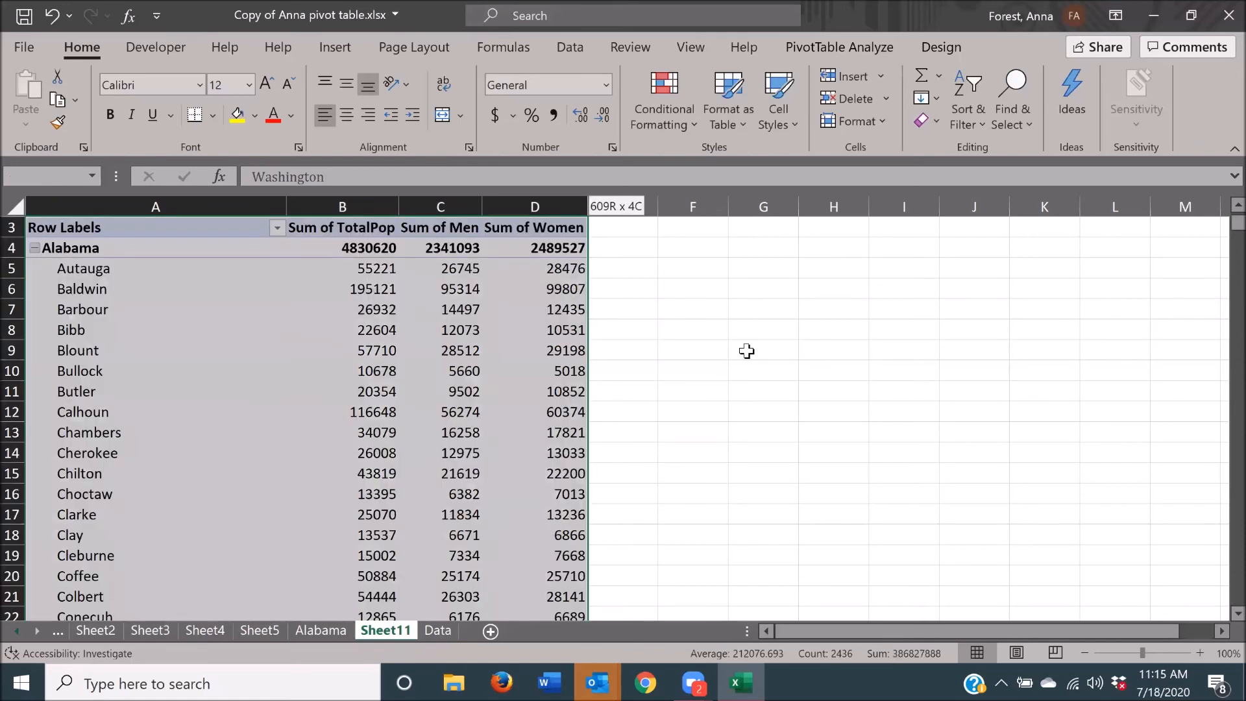
key("shift+Down")
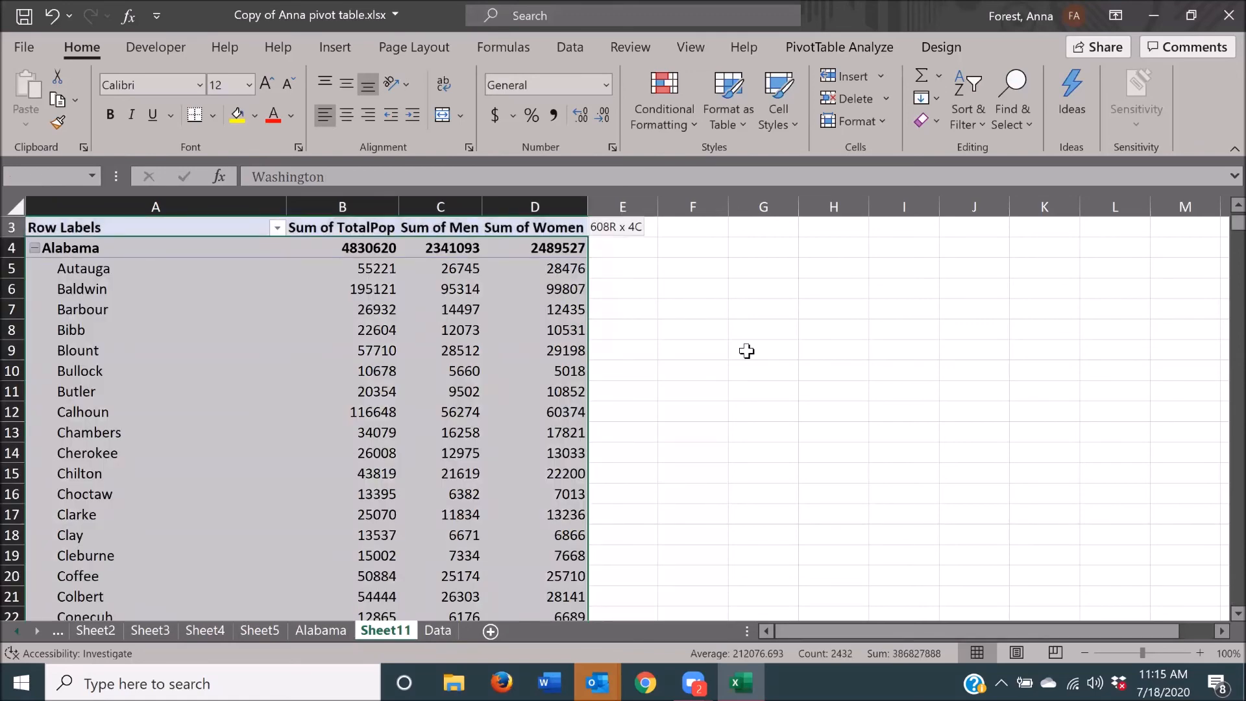
key("shift+Down")
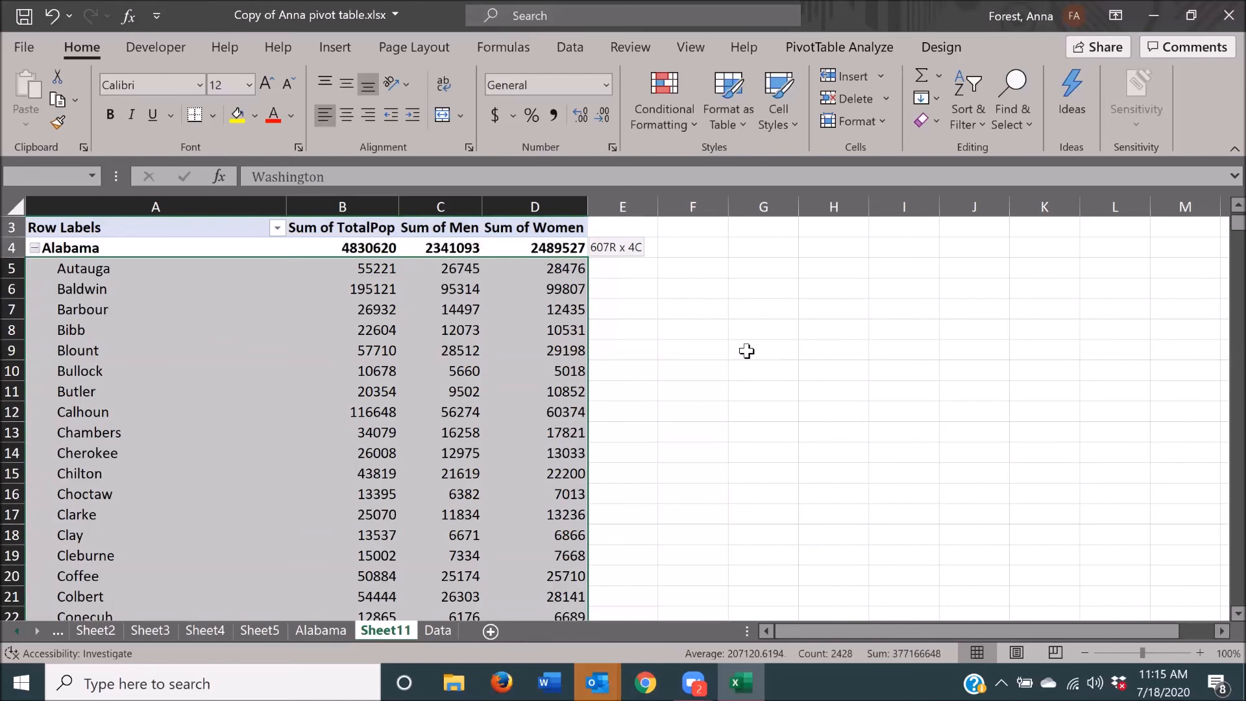
key("shift+Up")
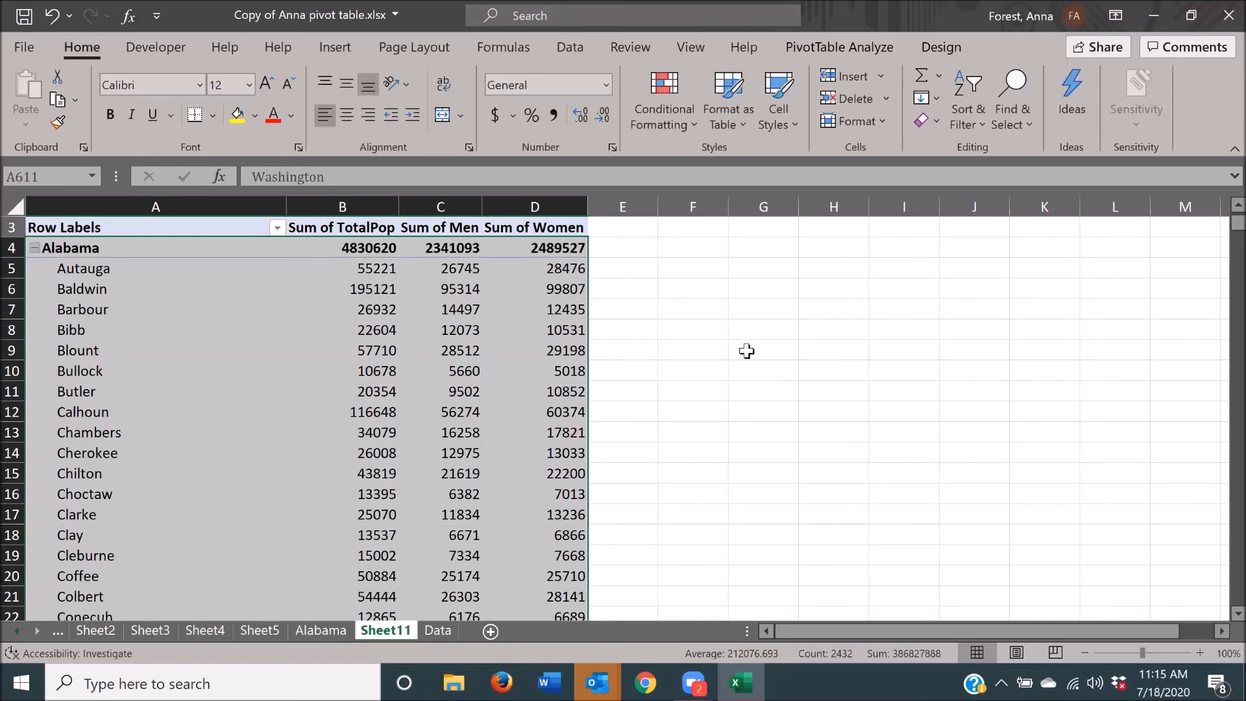
key("alt+h")
key("d")
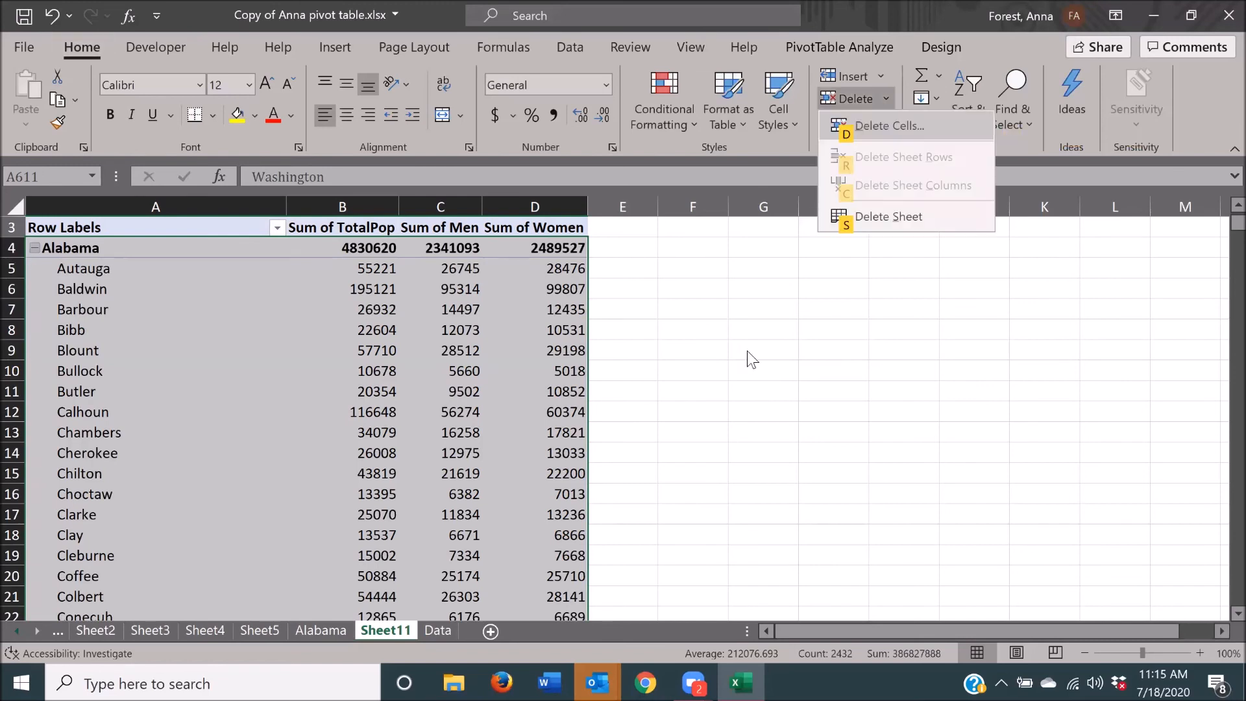
key("Down")
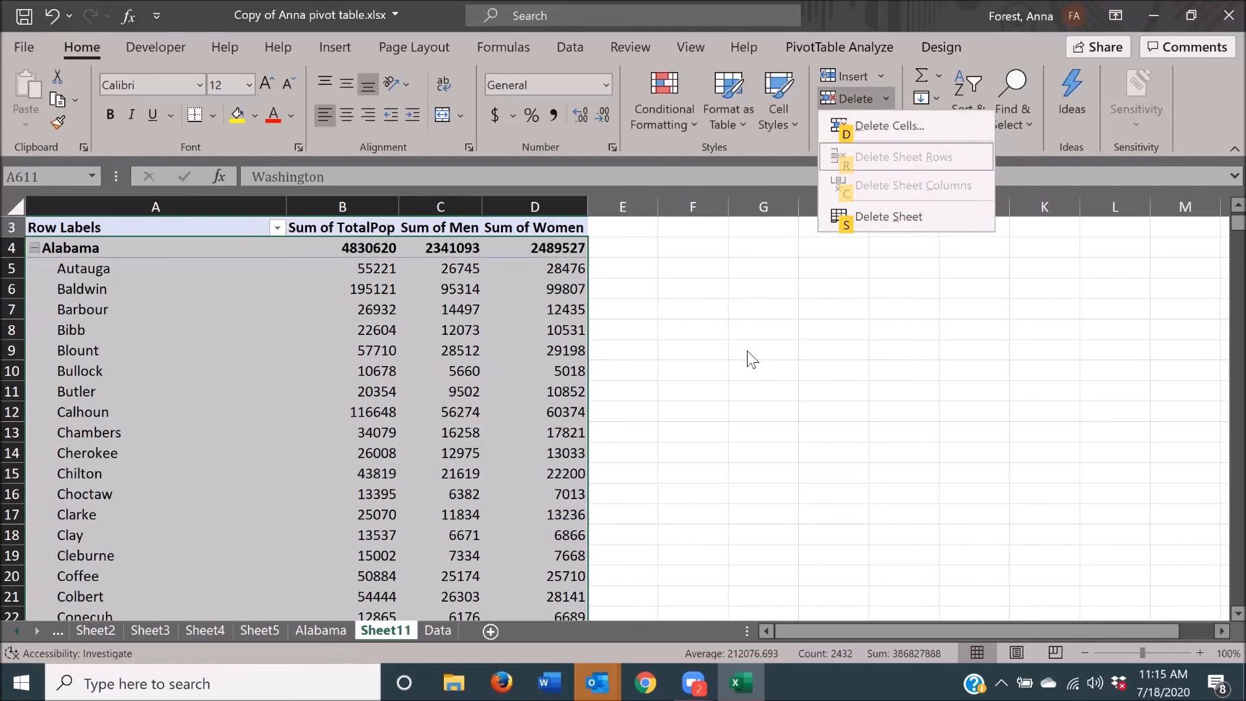
key("Up")
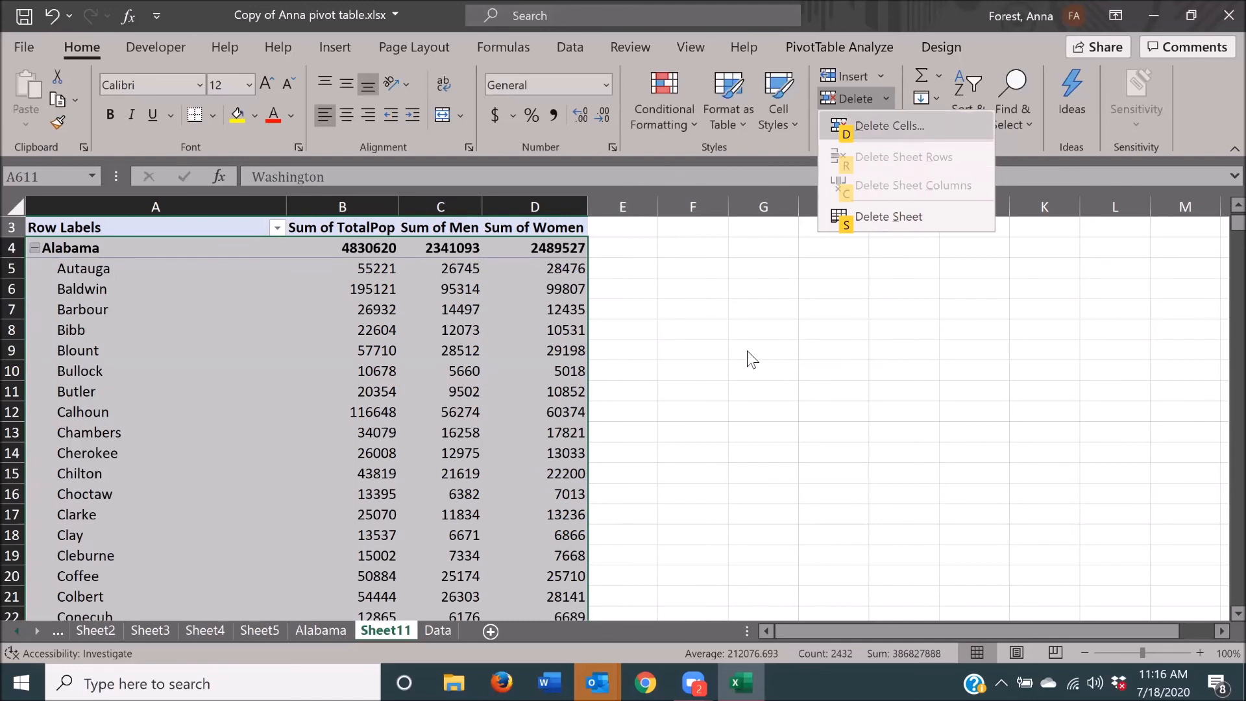
key("Return")
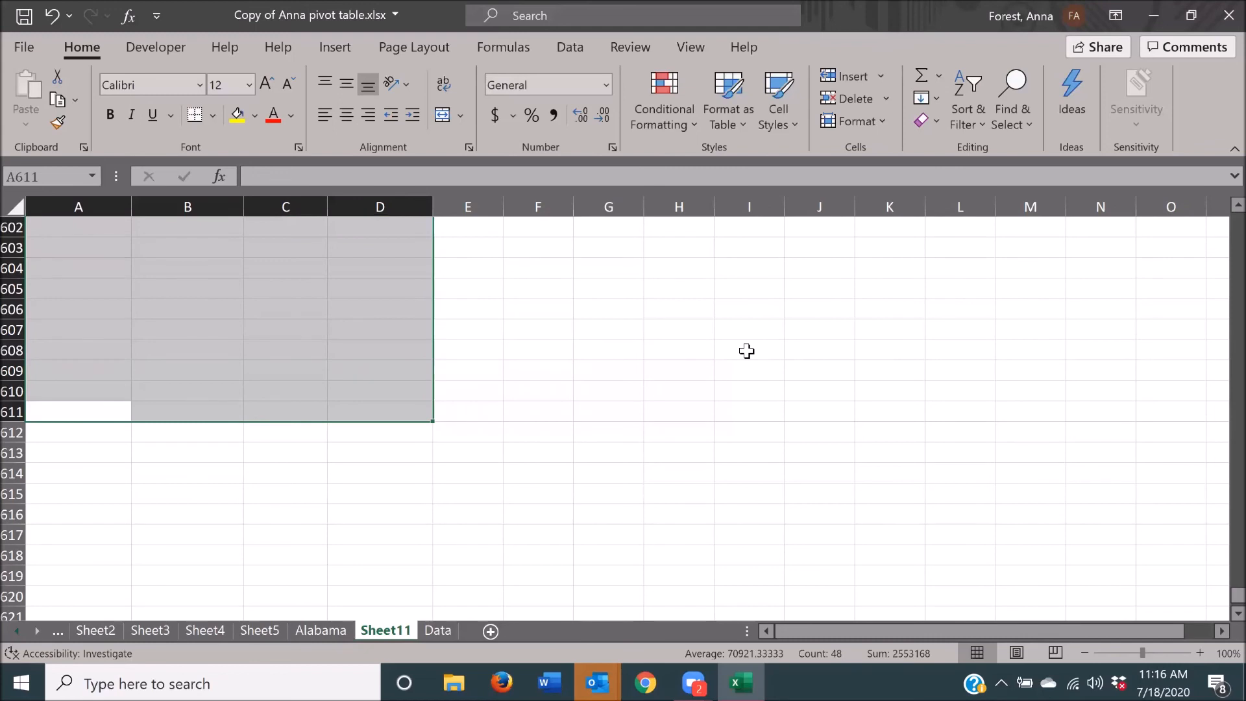
- Examine the top of the reduced pivot table, from the row labels to the Illinois row and the Sum of TotalPop column
key("ctrl+z")
key("Down")
key("Down")
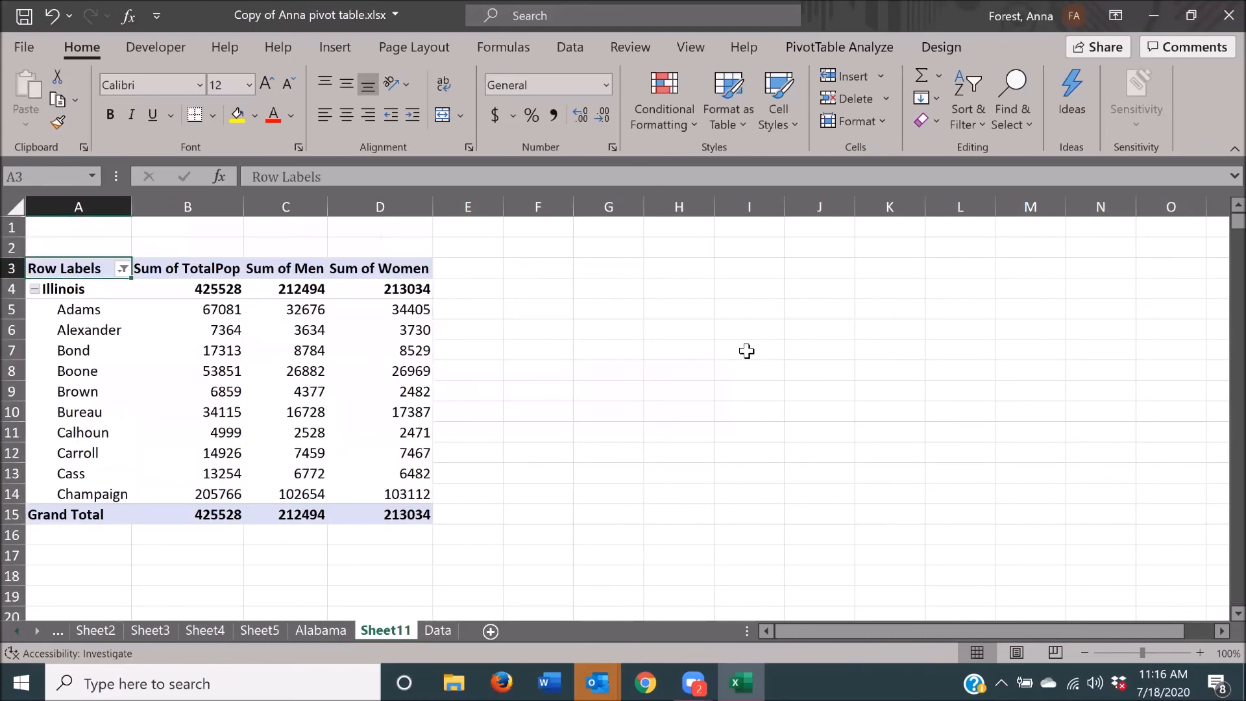
key("Down")
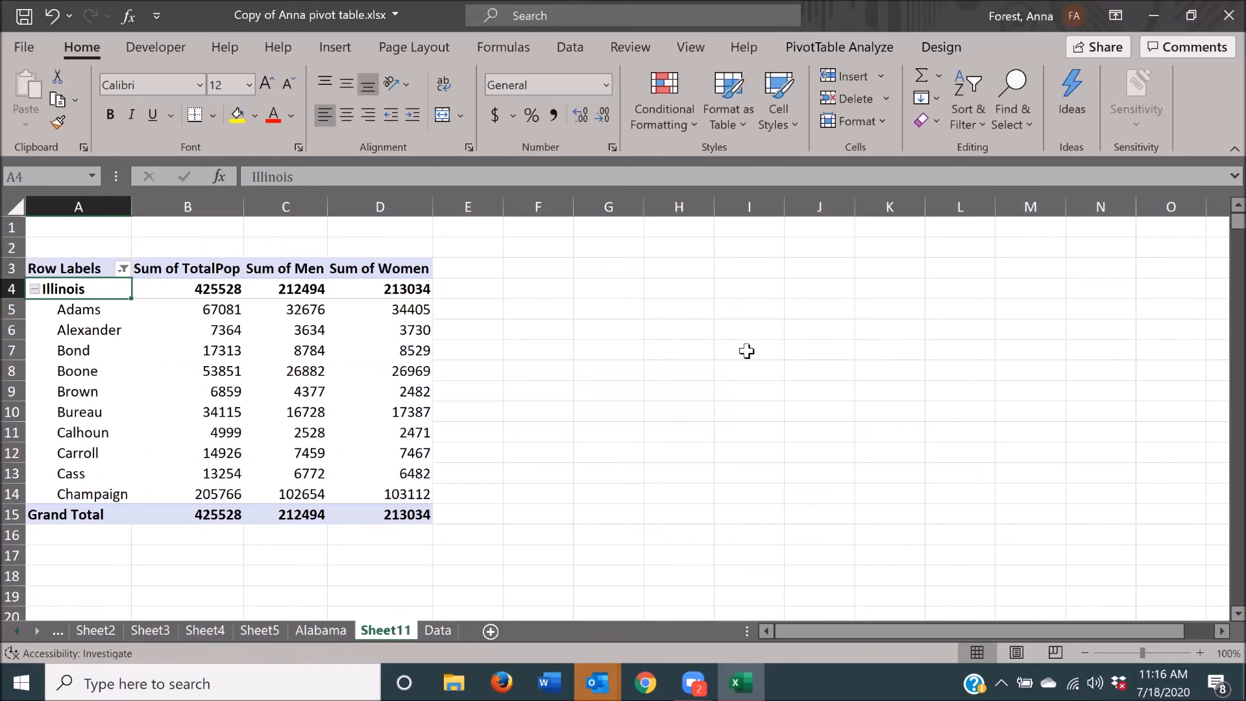
key("Right")
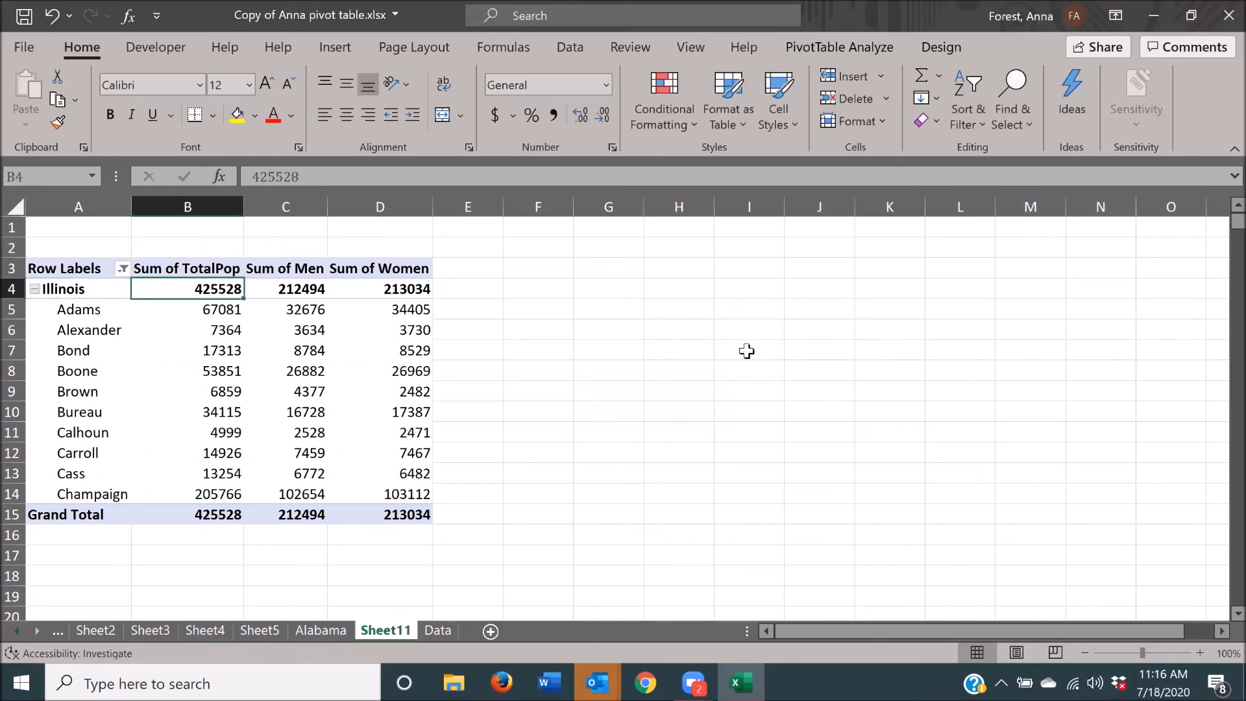
key("Up")
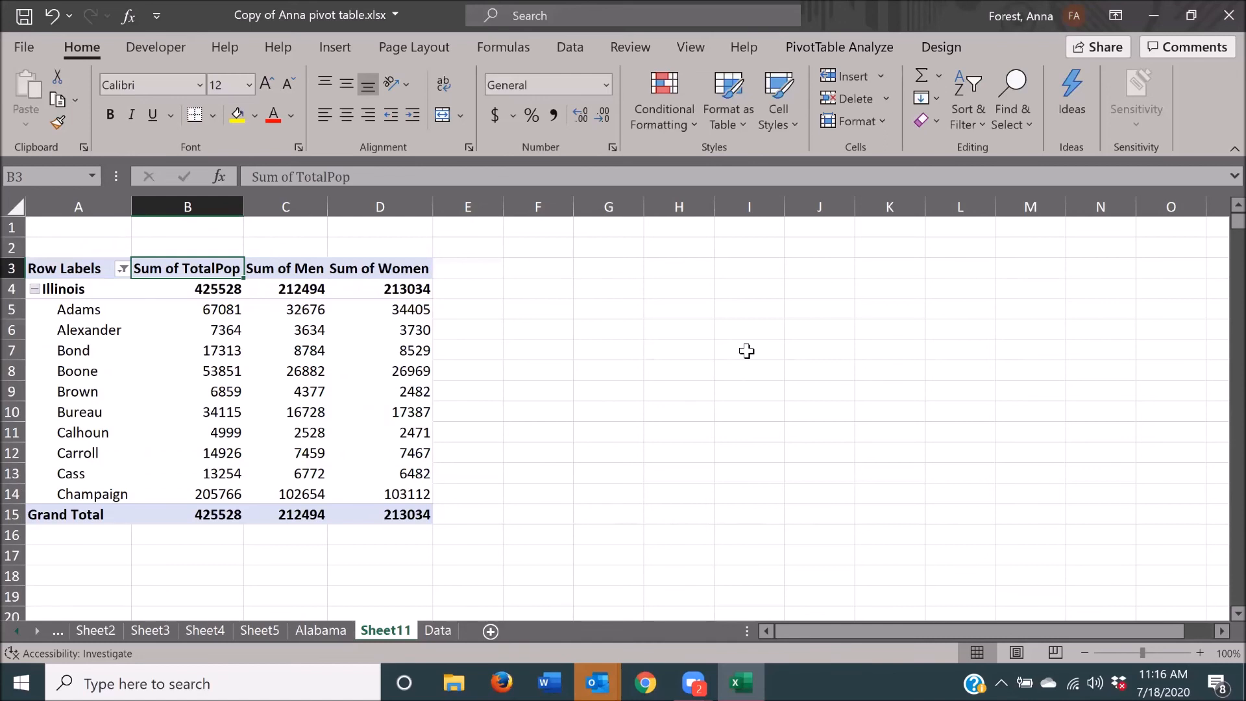
key("Down")
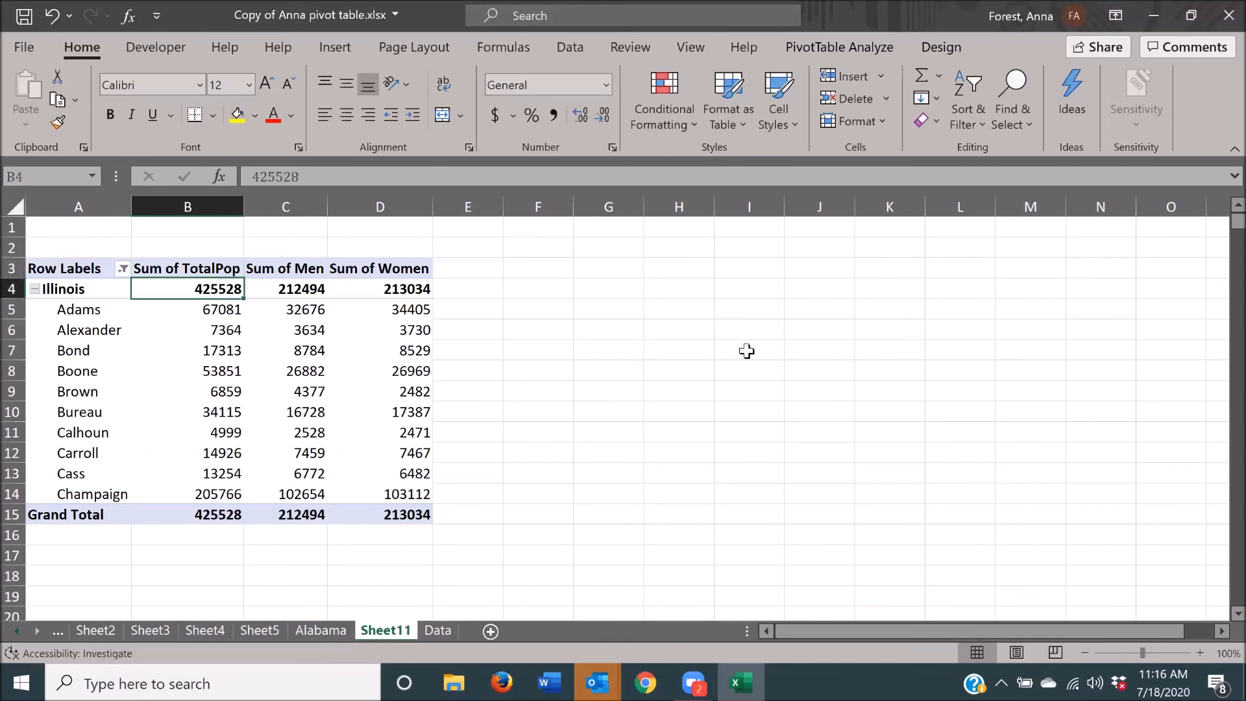
key("Up")
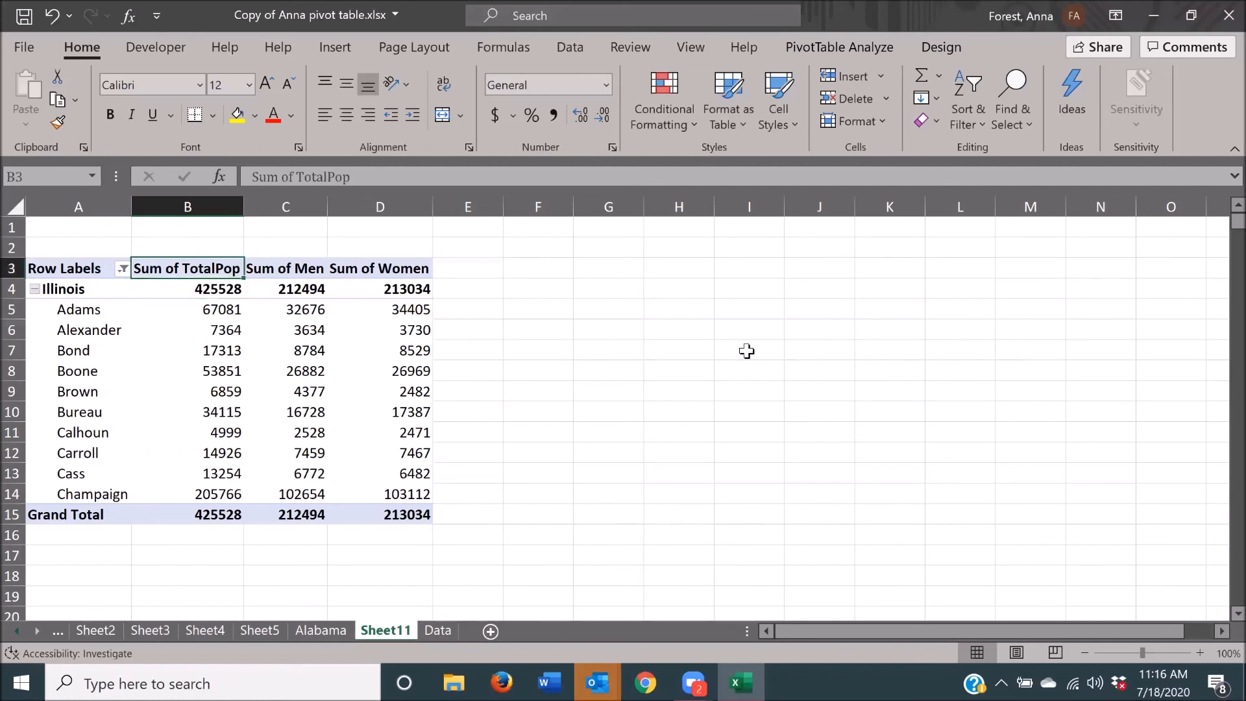
key("Down")
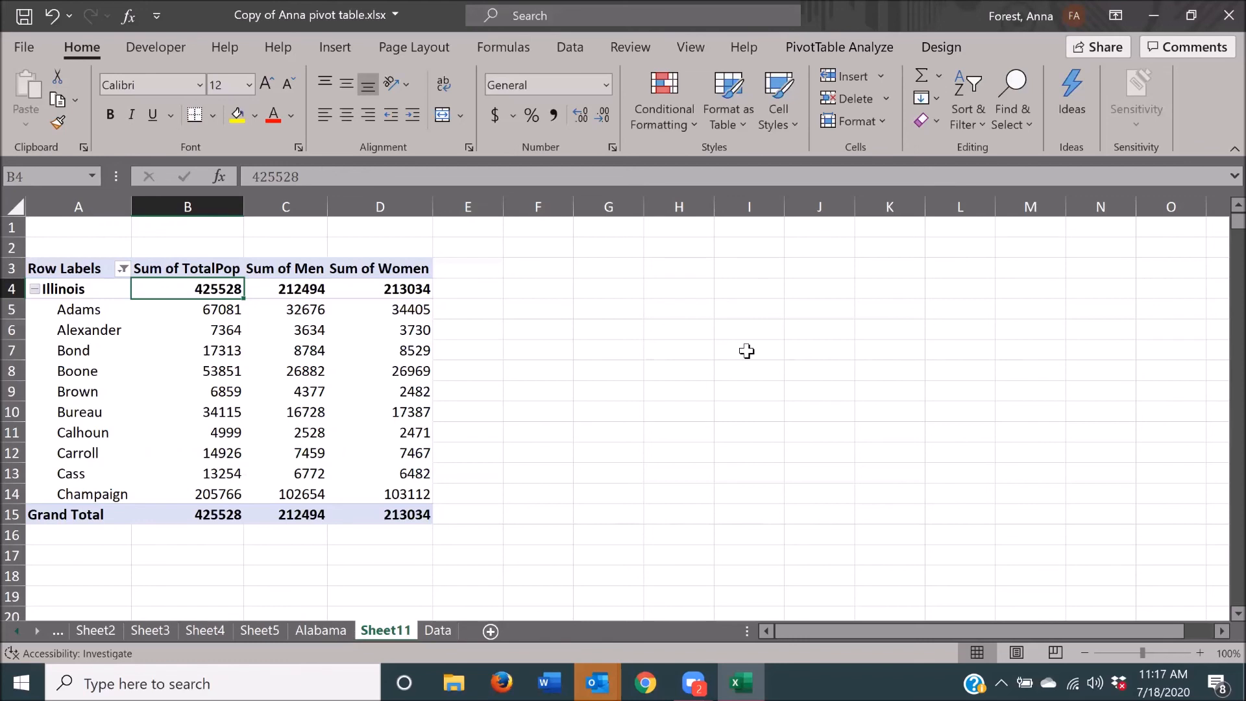
- Inspect the context commands for the Illinois counties' TotalPop values in B5:B14, down to Show Values As, without applying any
key("Down")
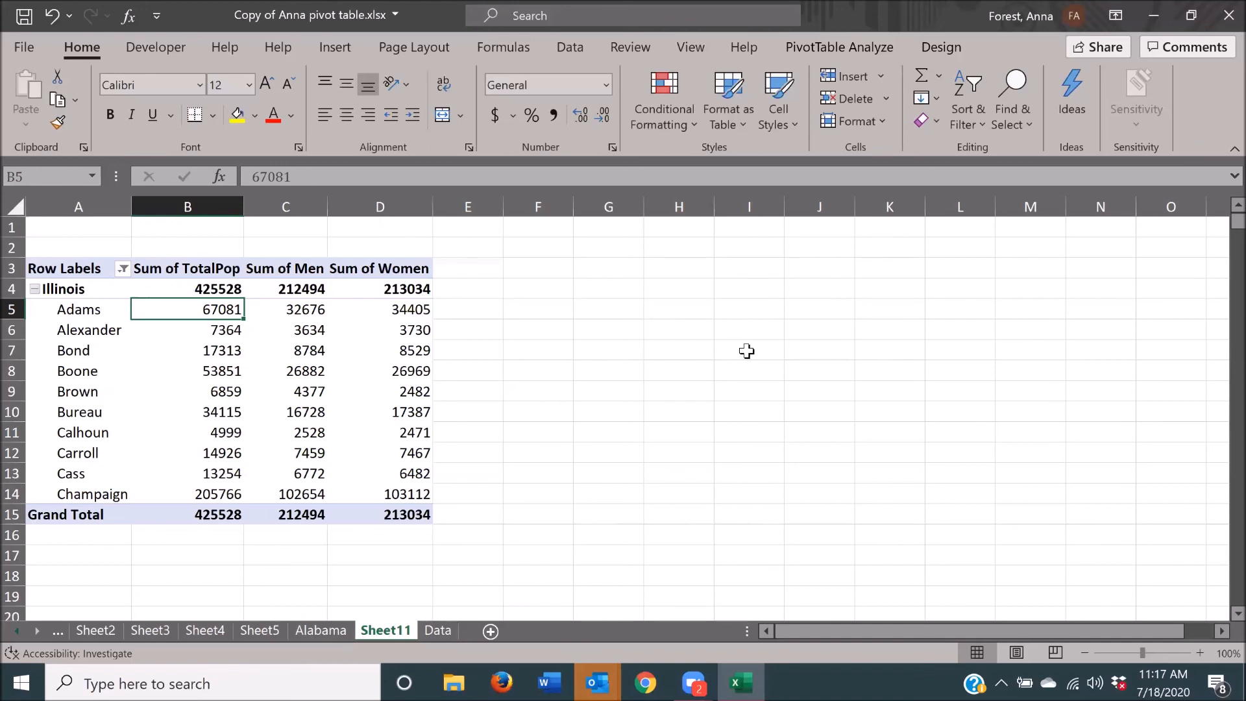
key("ctrl+shift+Down")
key("shift+Up")
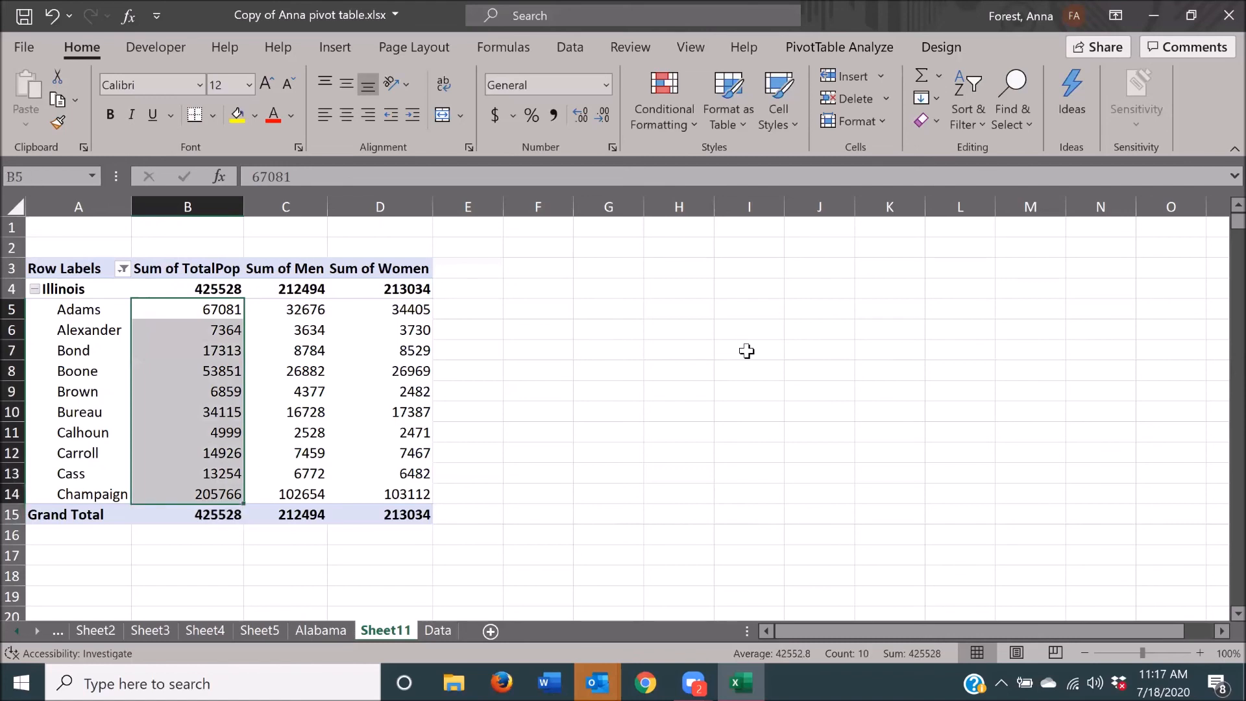
key("shift+F10")
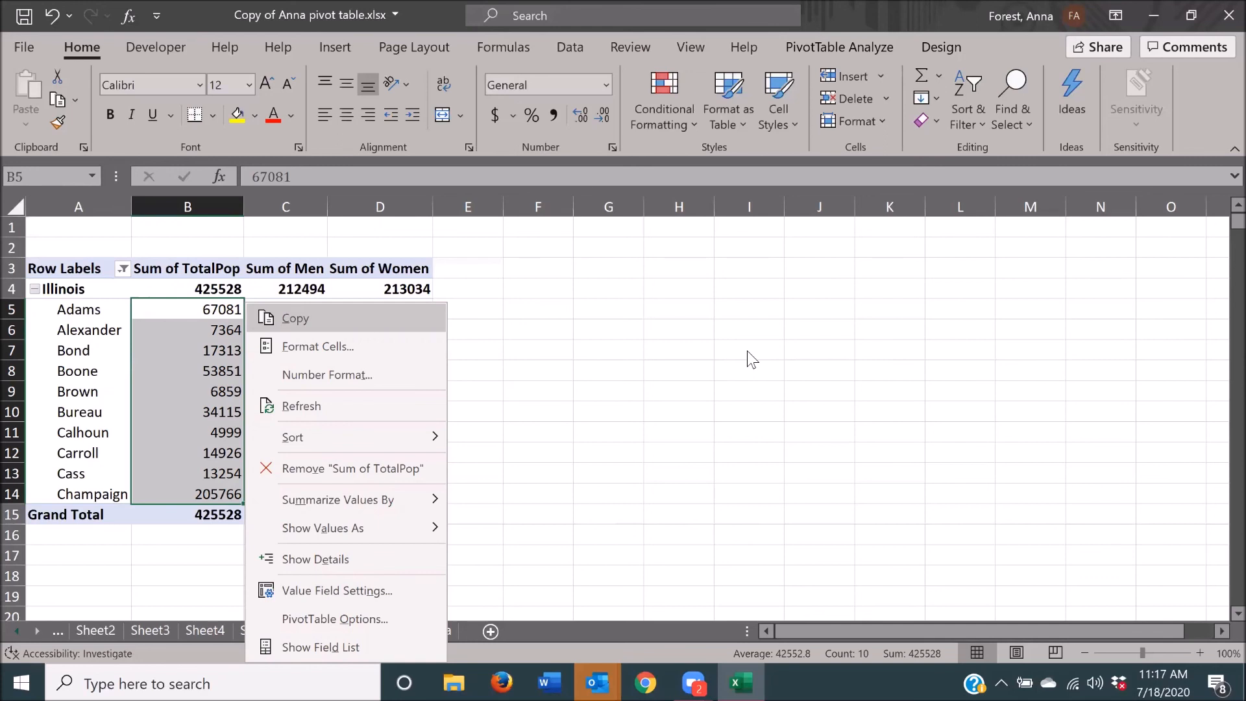
key("Down")
key("Down")
key("Down")
key("Down")
key("Down")
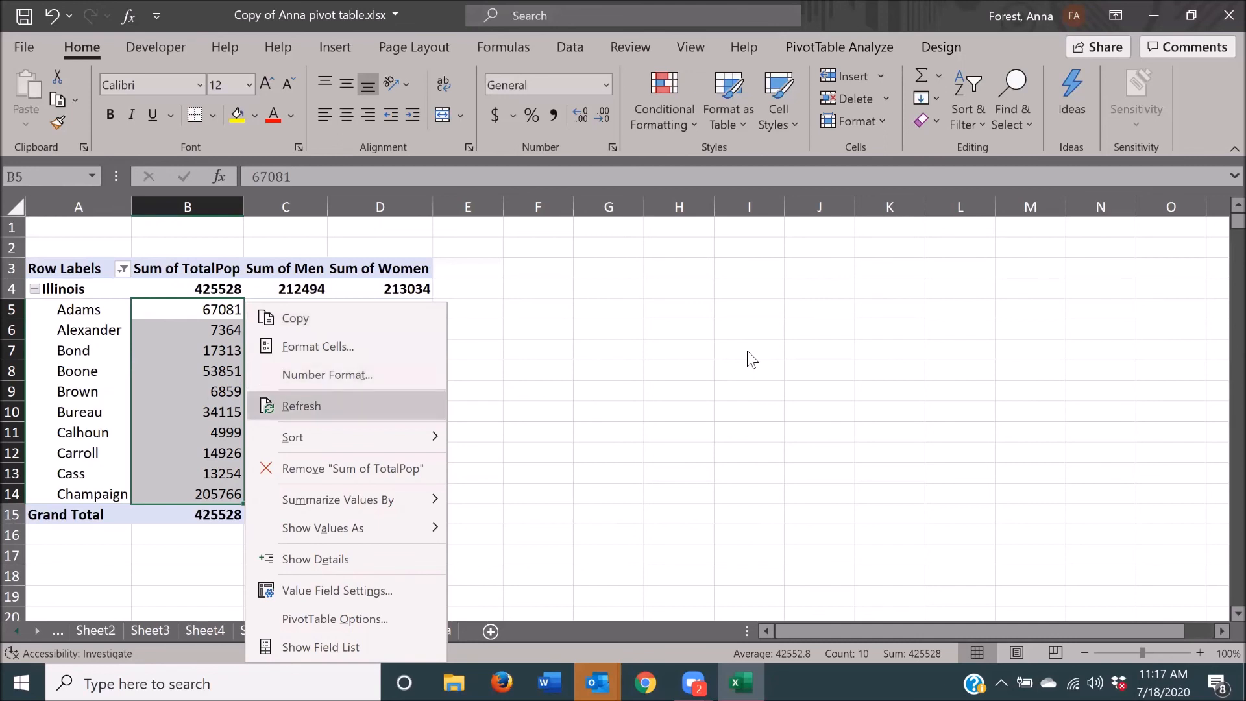
key("Down")
key("Down")
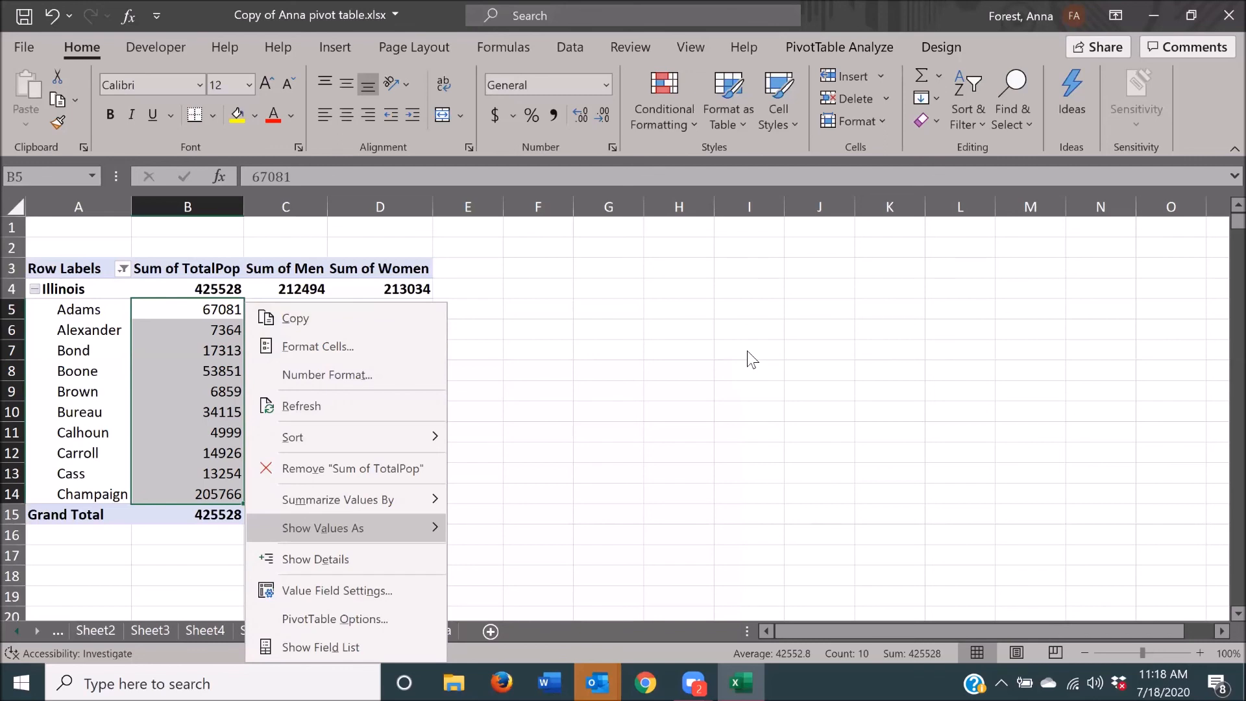
left_click(746, 351)
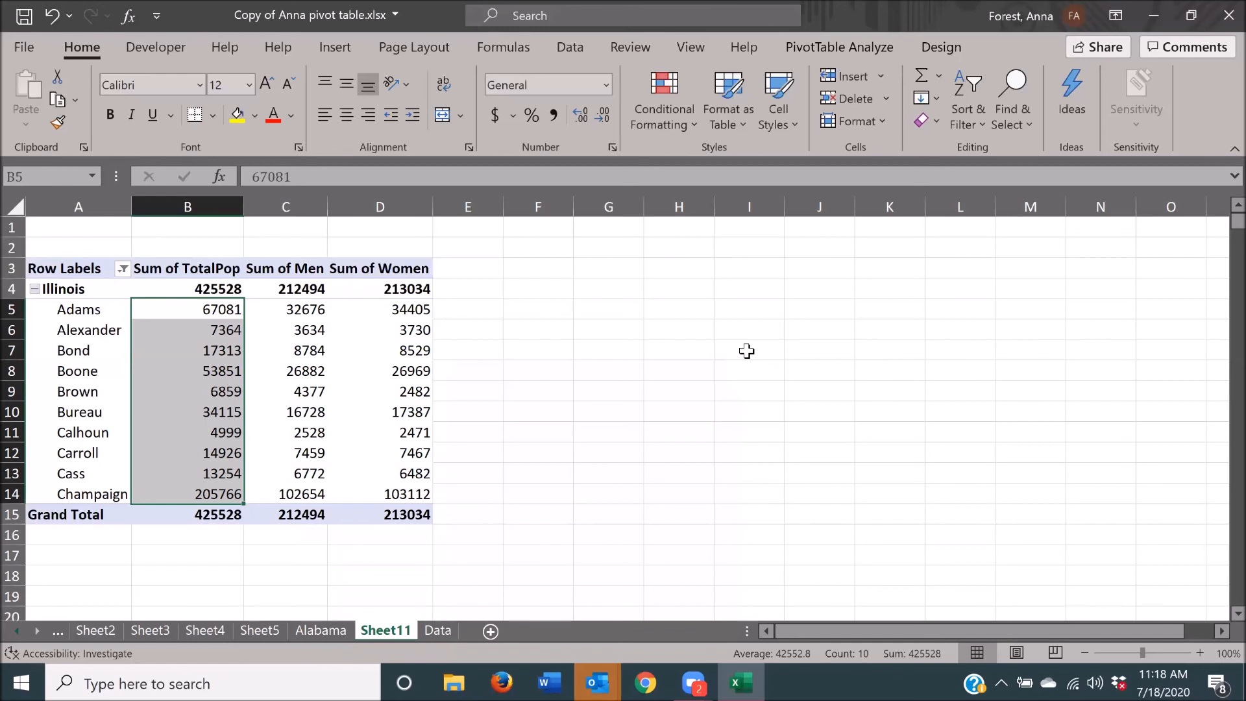
- Enter the formula =AVERAGE(B11:B14) in cell B16, below the Sum of TotalPop grand total, and return to that cell
key("Down")
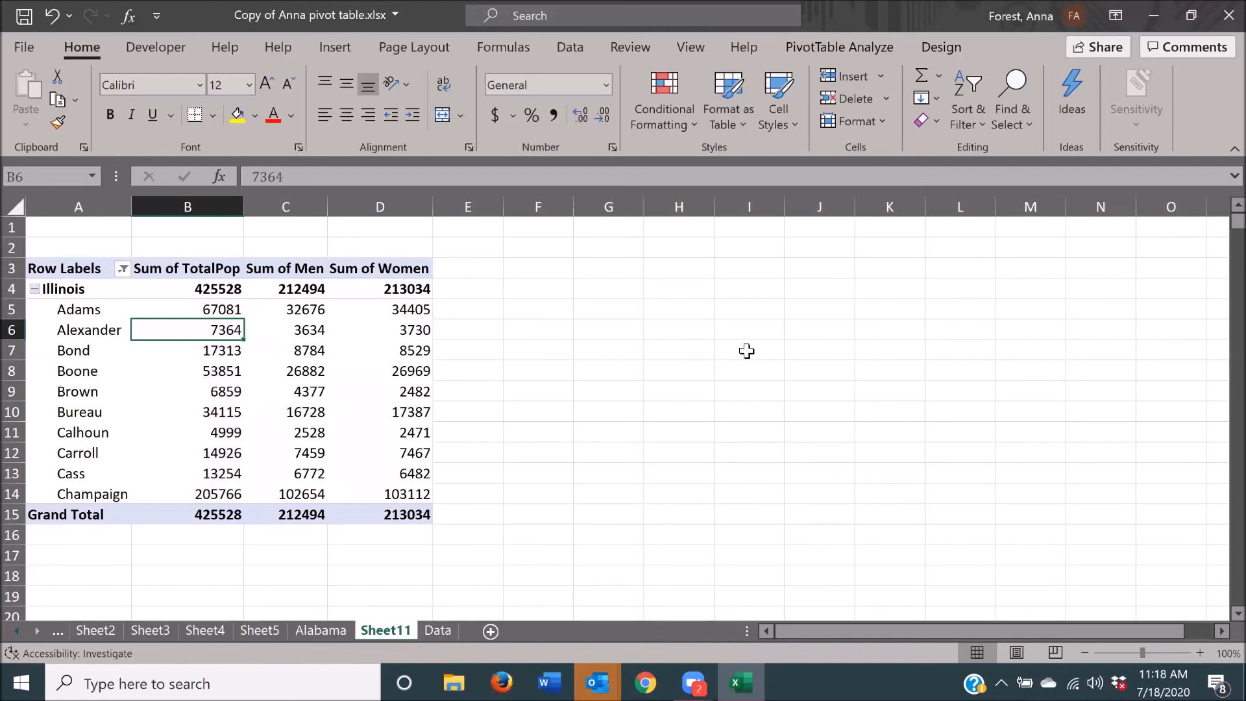
key("Down")
key("Down")
key("Down")
key("Down")
key("Down")
key("Down")
key("Down")
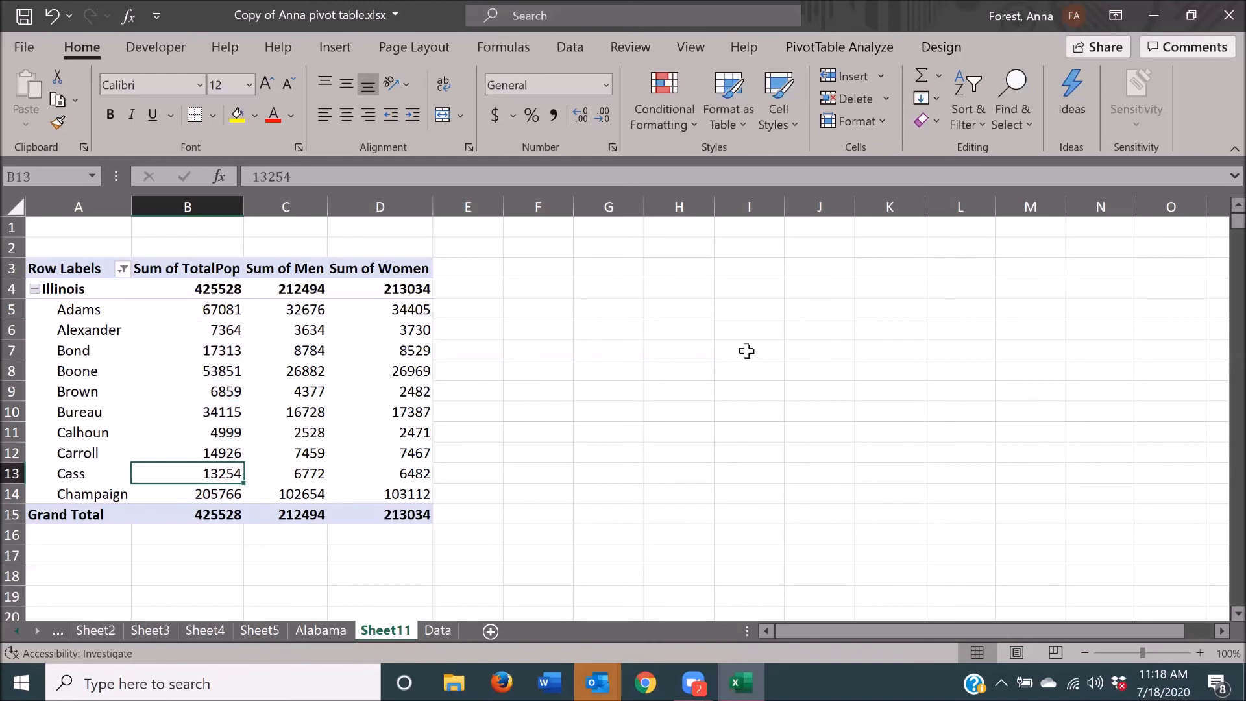
key("Down")
key("Down")
key("Down")
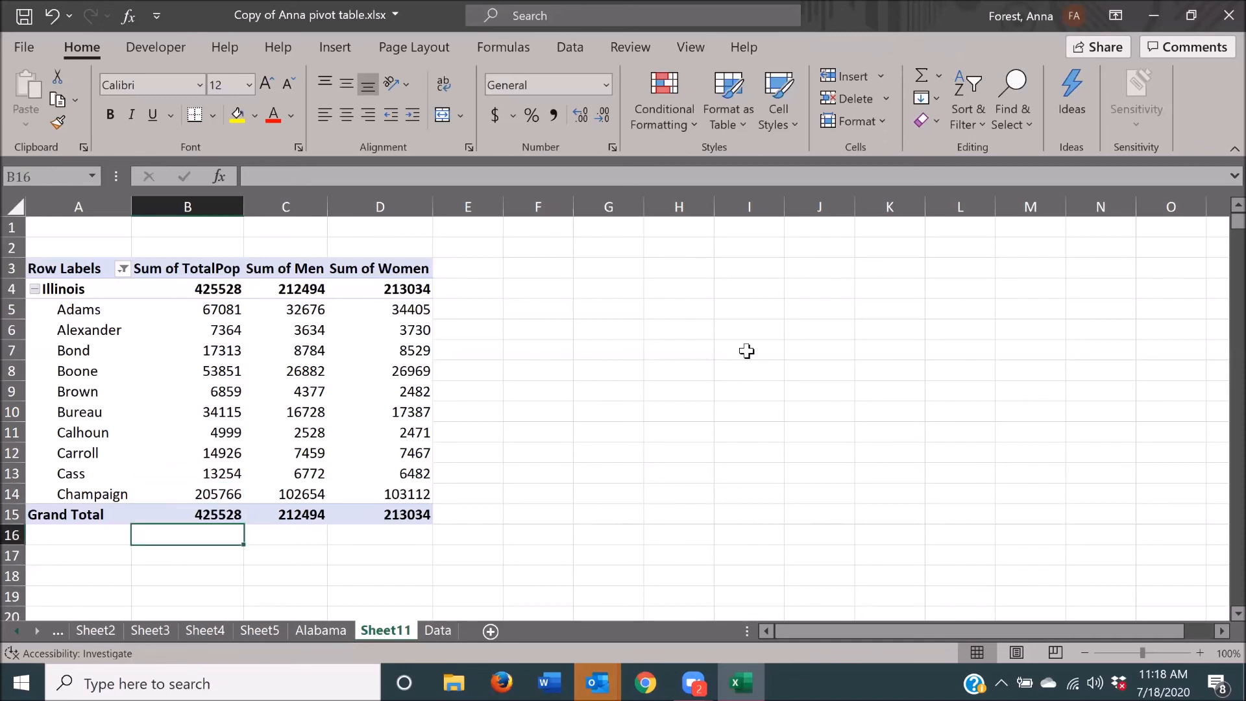
type("=ave")
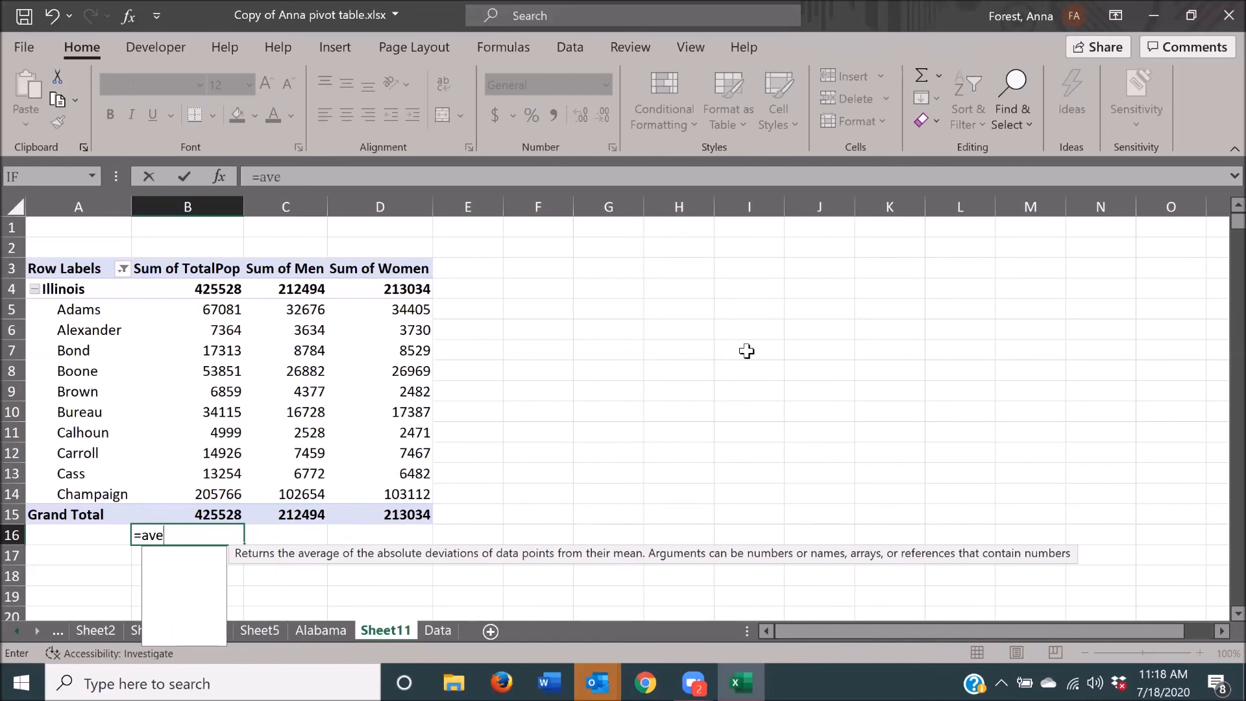
type("rag(")
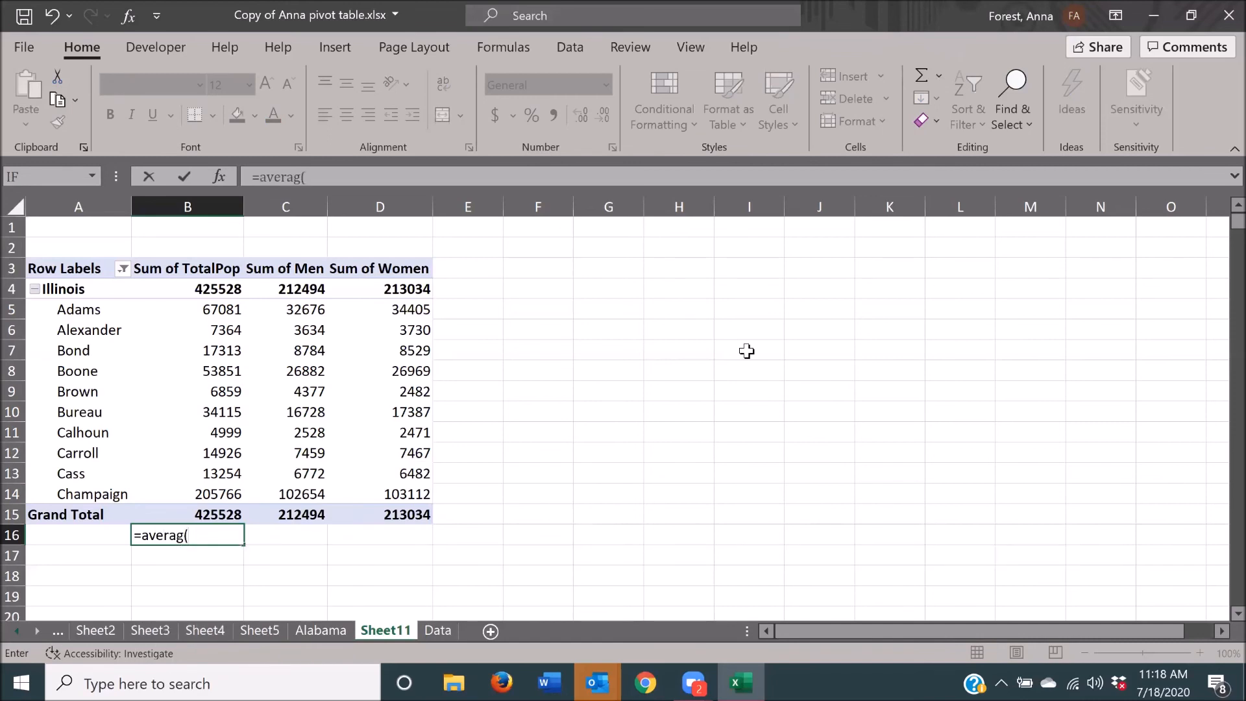
key("BackSpace")
key("BackSpace")
type("ge(")
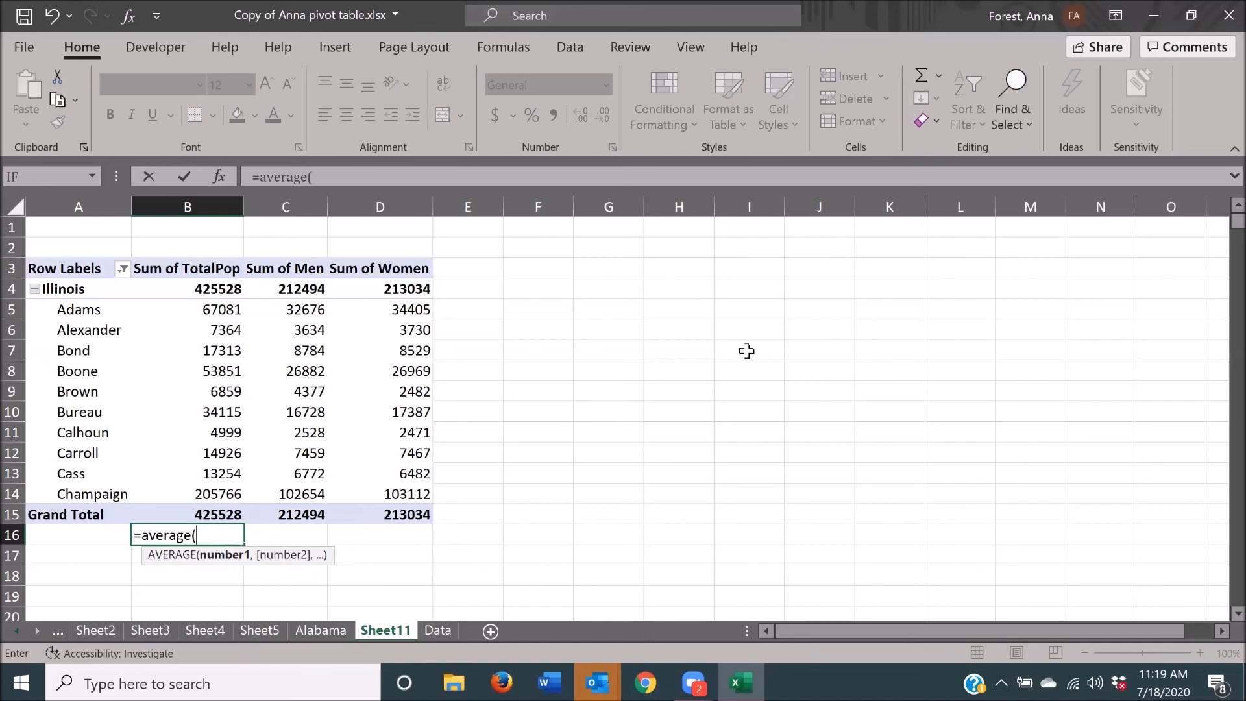
key("Up")
key("Up")
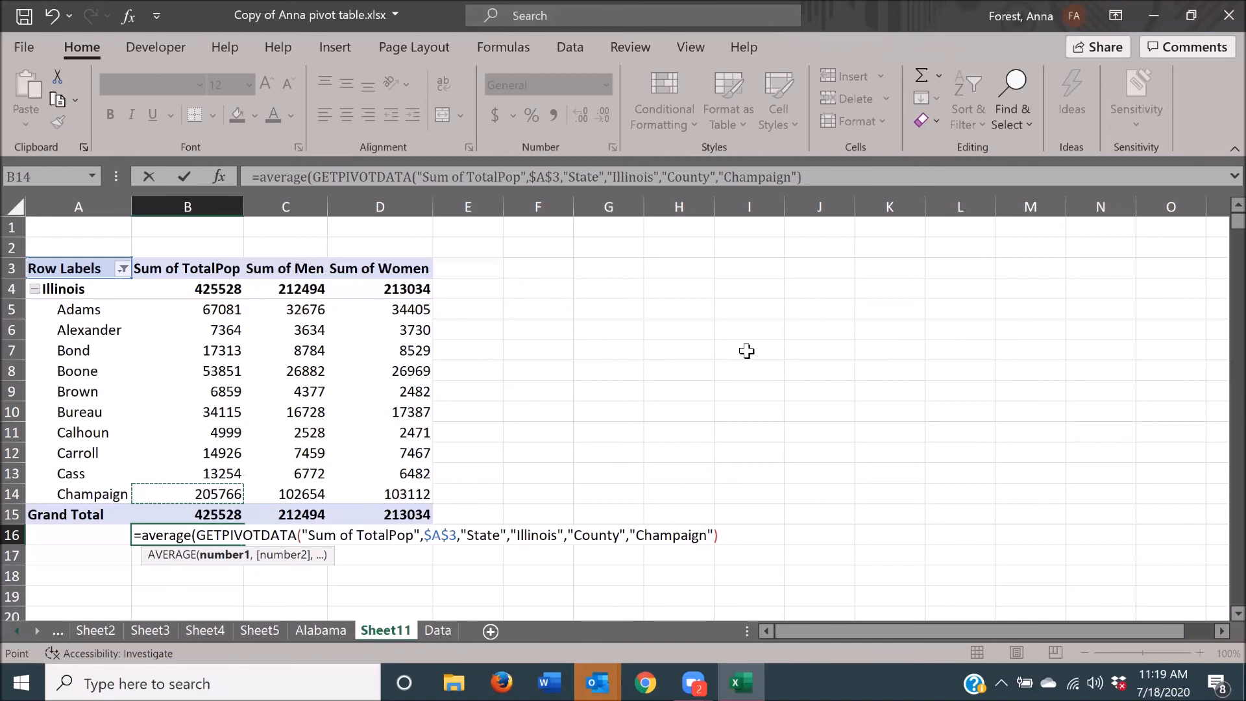
left_click_drag(221, 494, 220, 432)
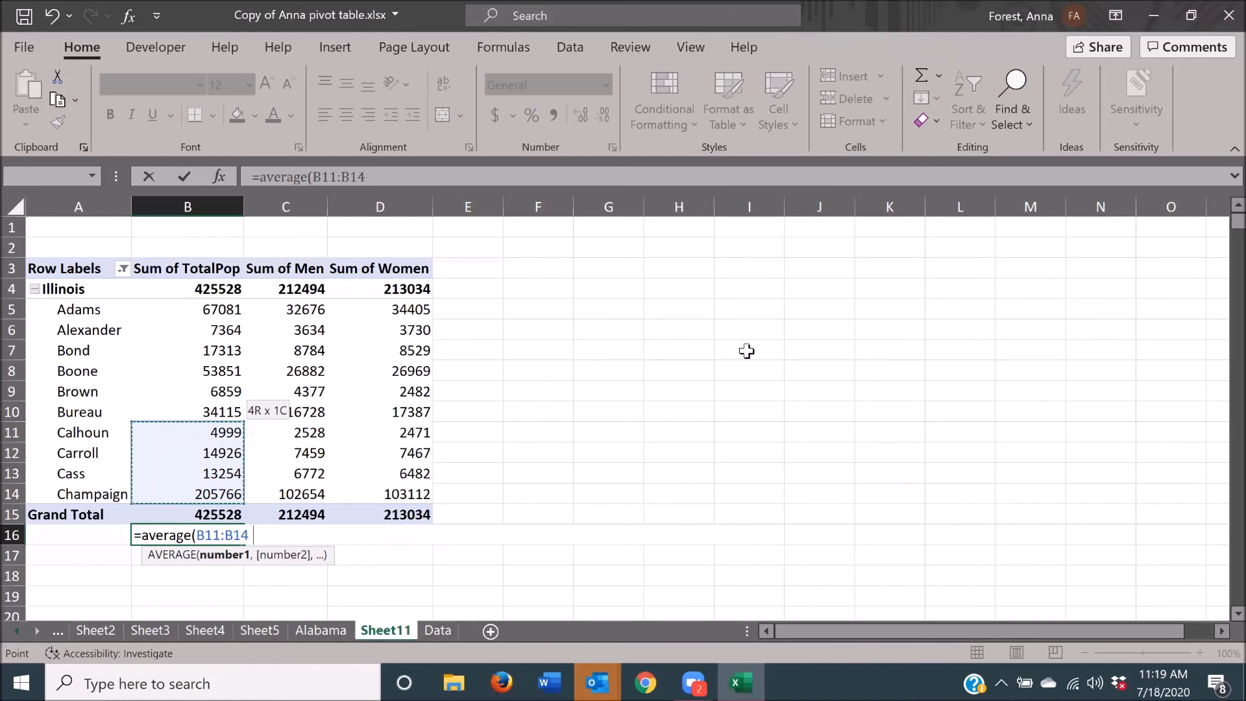
type(")")
key("Return")
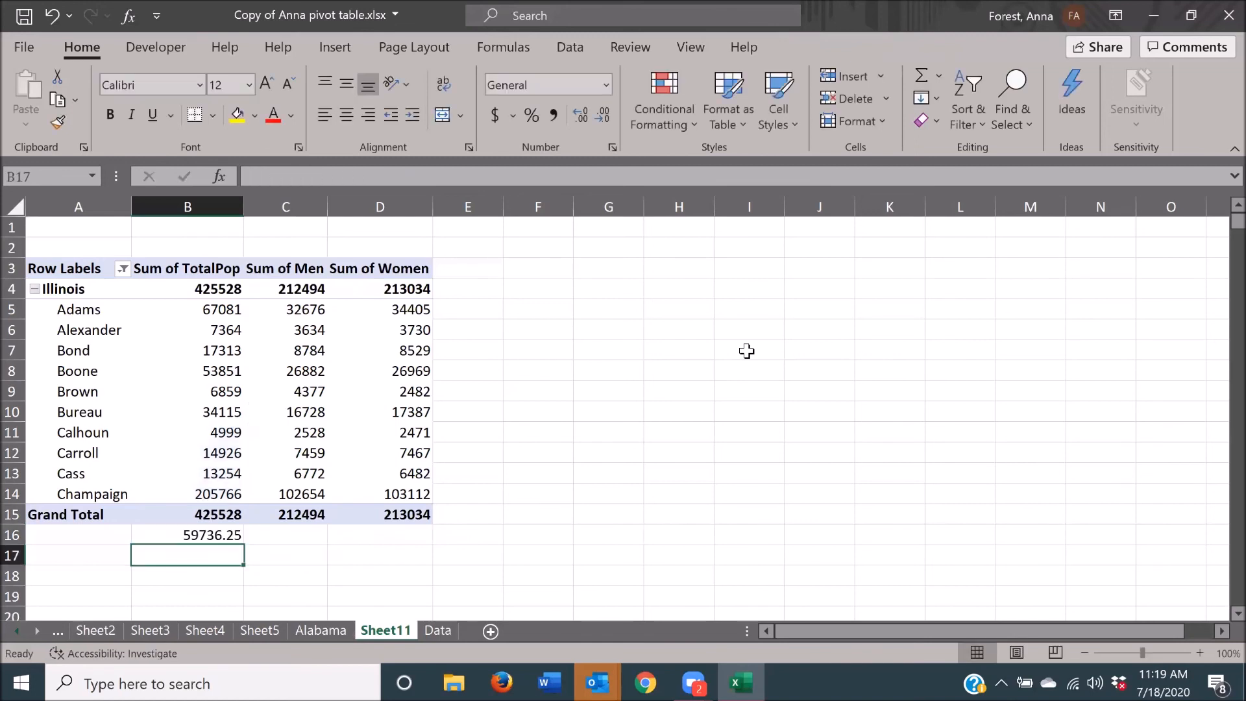
key("Up")
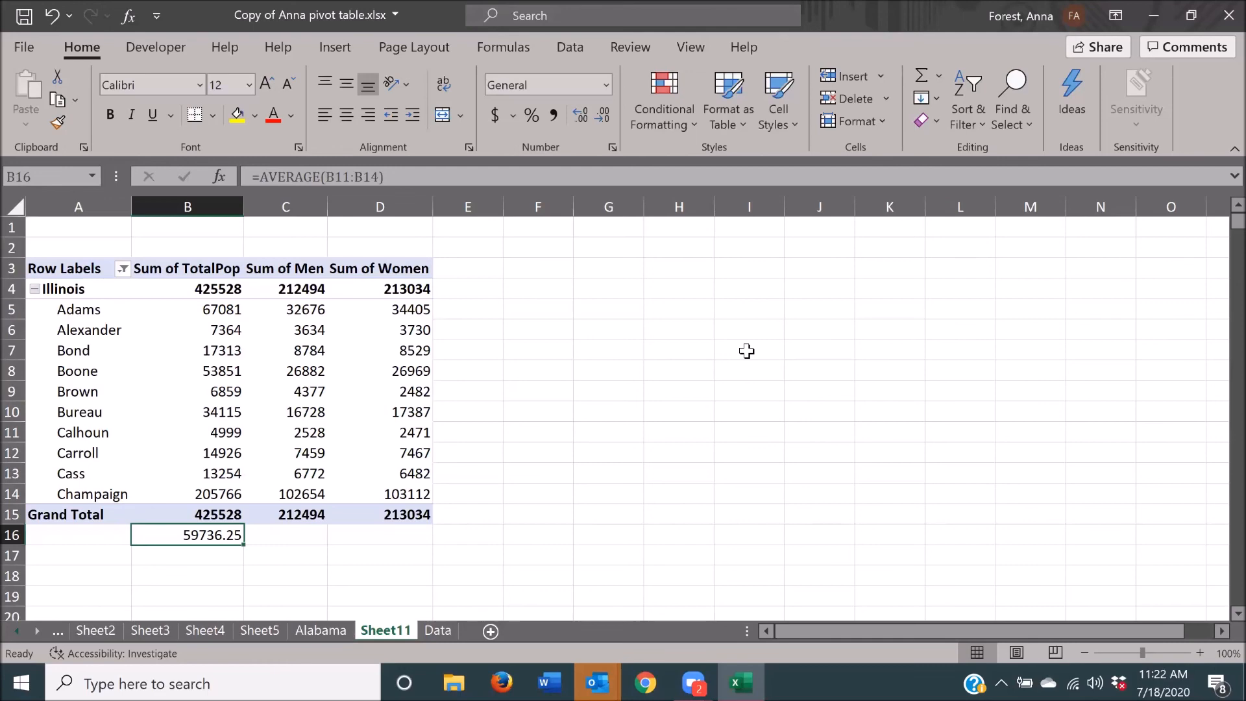
key("alt+Tab")
key("alt+Tab")
key("alt+Tab")
key("alt+Tab")
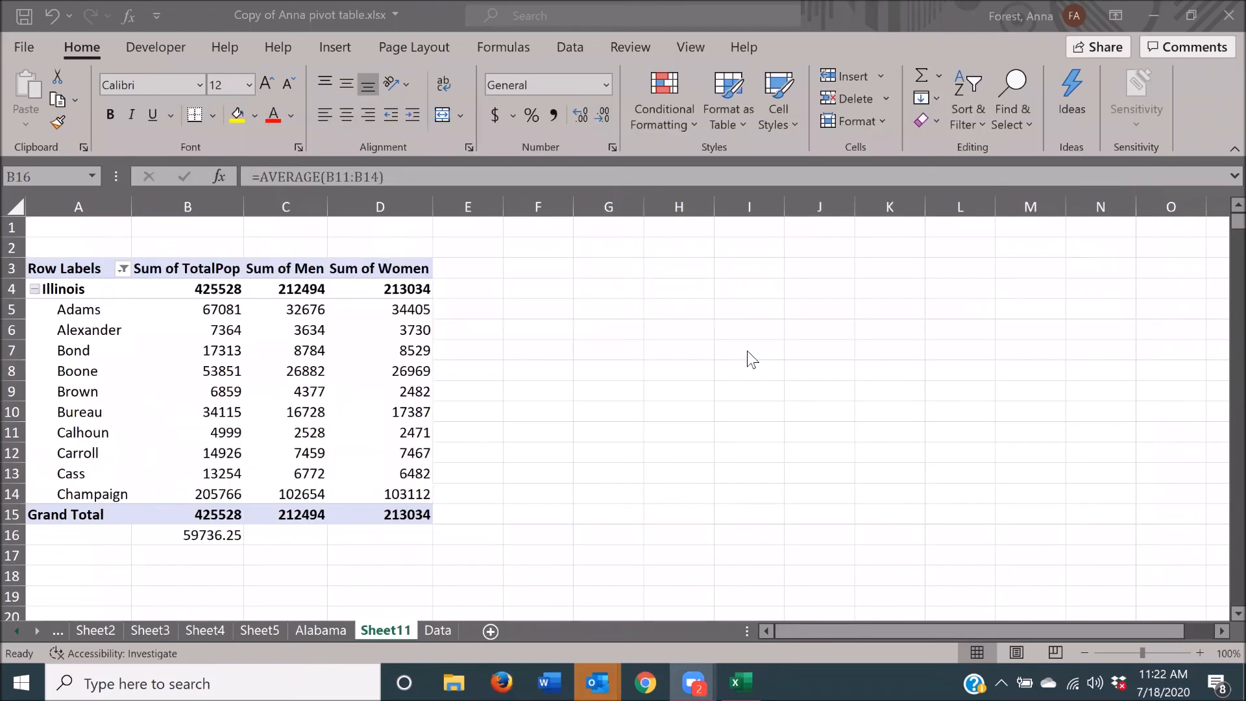
key("alt+Tab")
key("alt+Tab")
key("alt+Tab")
key("alt+Tab")
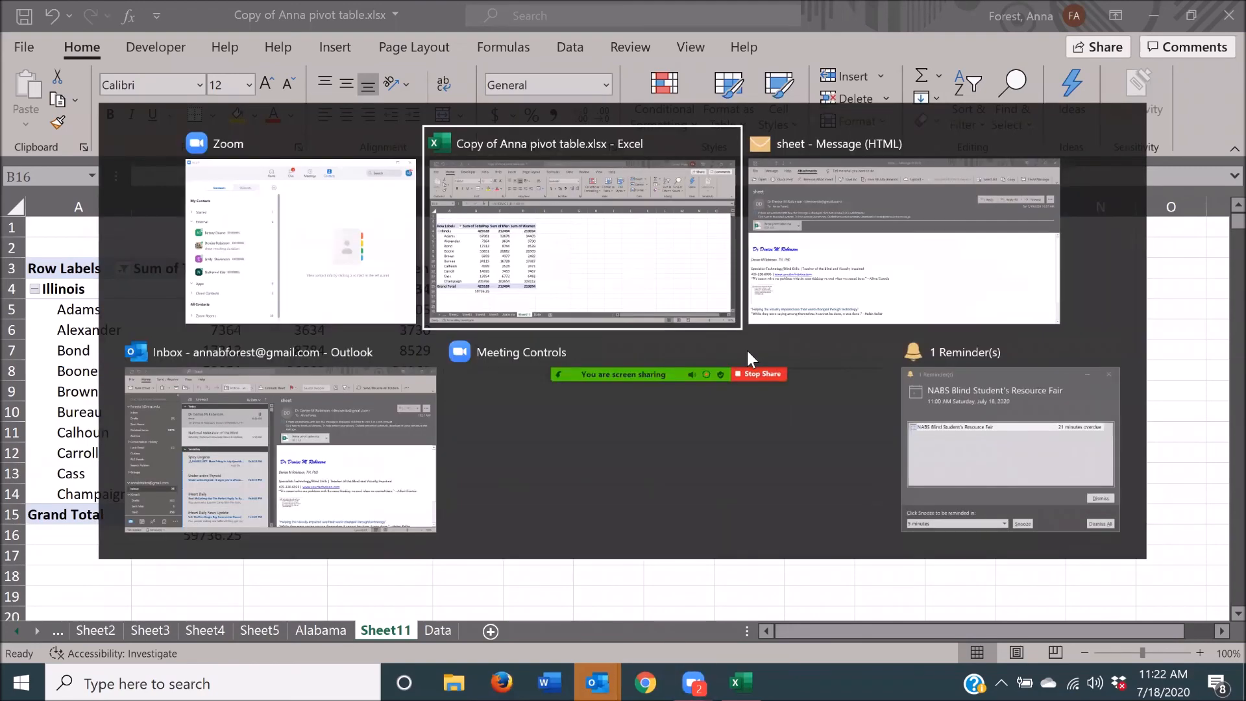